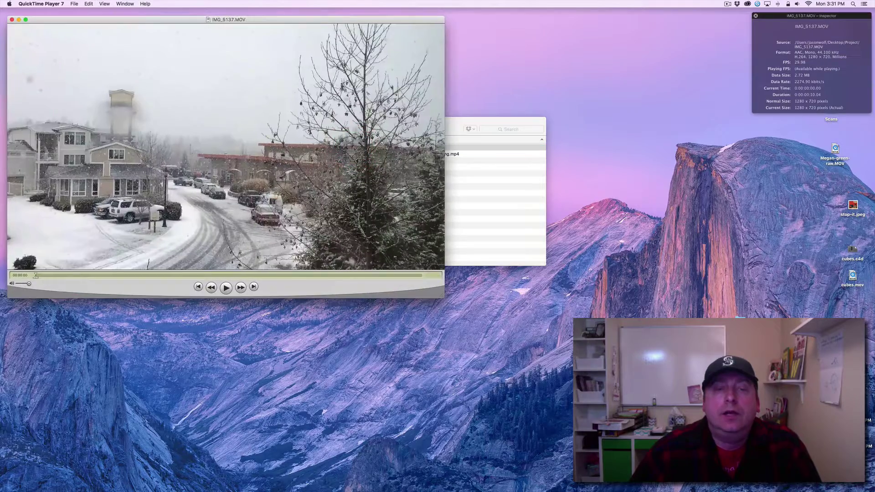
# Step: Reposition the IMG_5137.MOV movie window and play back part of the snowy street clip
pyautogui.moveTo(327, 20); pyautogui.dragTo(529, 55)
pyautogui.press('space')
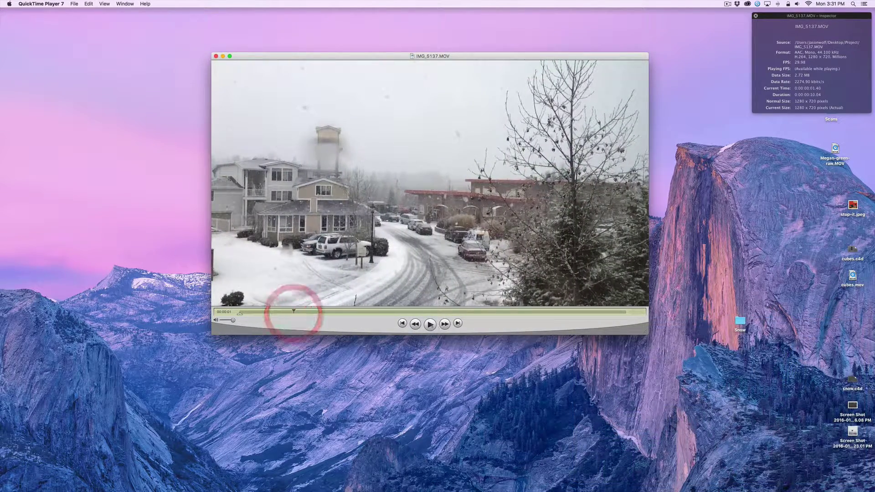
pyautogui.click(429, 324)
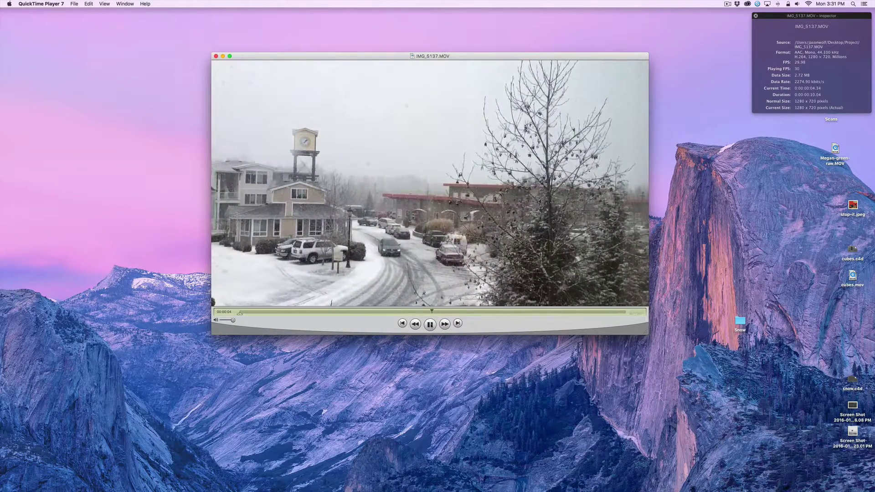
pyautogui.click(430, 324)
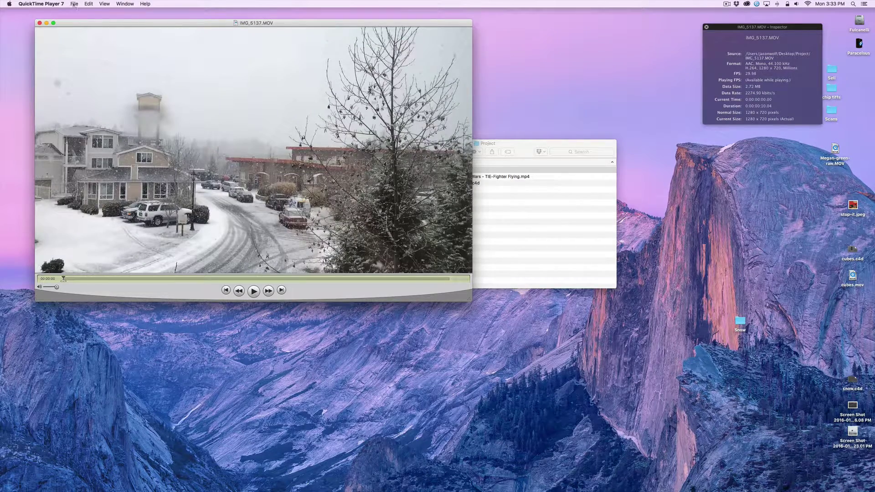
# Step: Start exporting the open movie, choosing the Project folder on the Desktop and naming the file IMG_5137-PRO.MOV
pyautogui.click(74, 5)
pyautogui.click(74, 4)
pyautogui.click(74, 5)
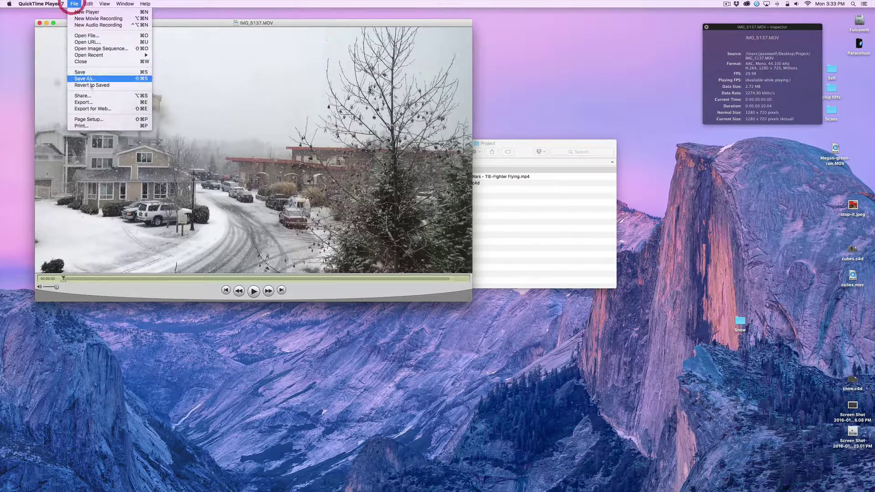
pyautogui.click(84, 102)
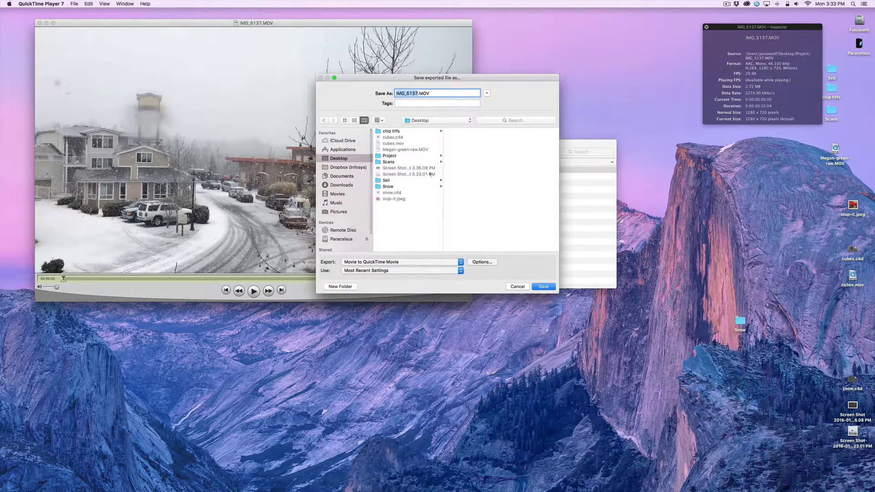
pyautogui.click(600, 146)
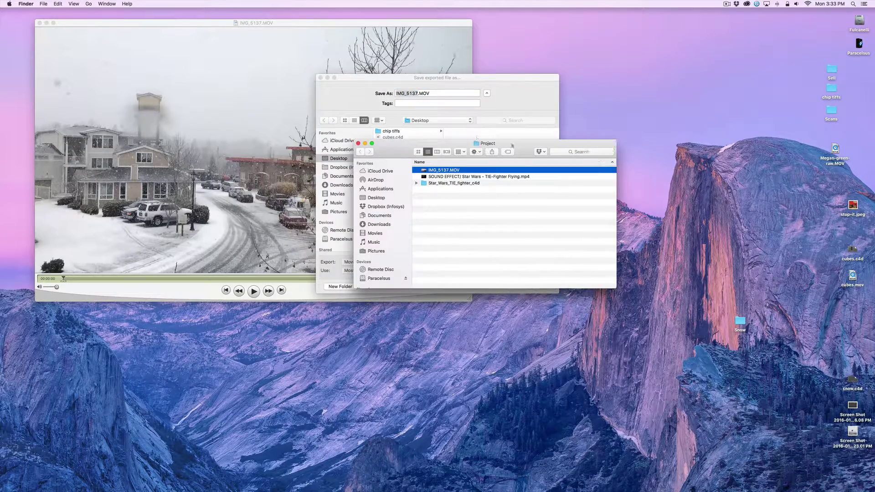
pyautogui.moveTo(511, 144); pyautogui.dragTo(422, 201)
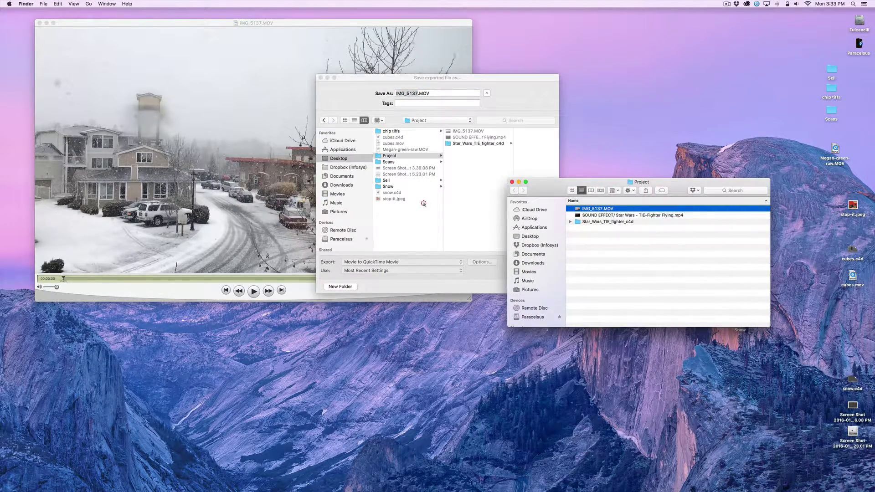
pyautogui.click(463, 168)
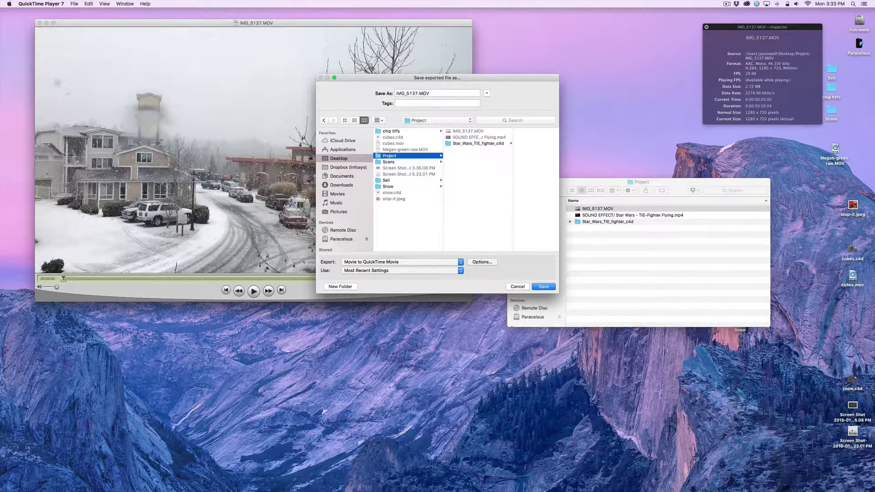
pyautogui.click(417, 93)
pyautogui.write('-PR')
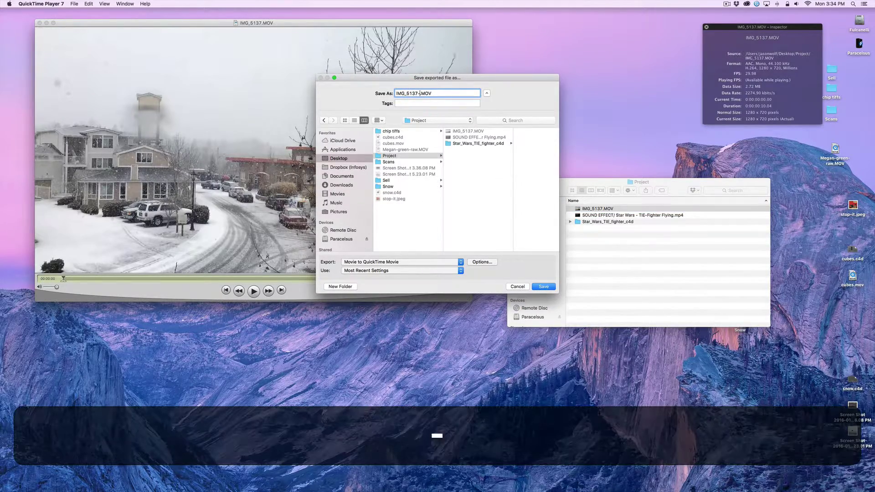
pyautogui.write('O')
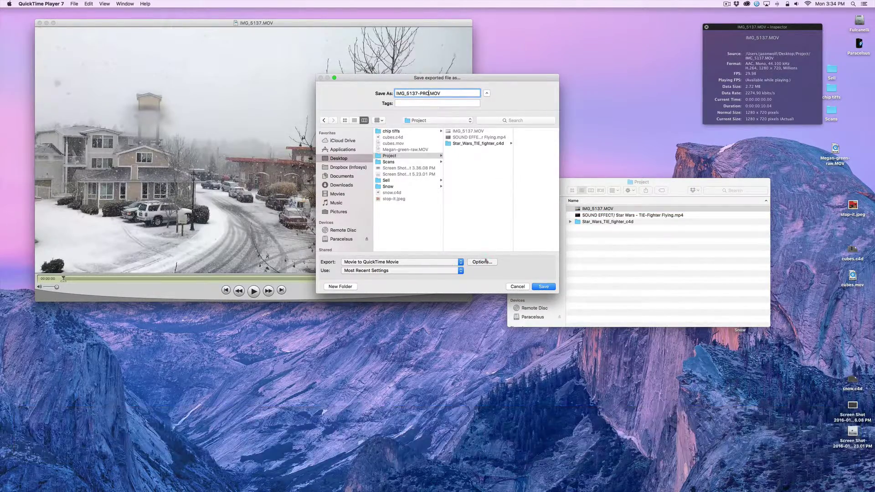
# Step: Keep Movie to QuickTime Movie as the export format and set its video compression to Apple ProRes 422
pyautogui.click(482, 262)
pyautogui.click(451, 219)
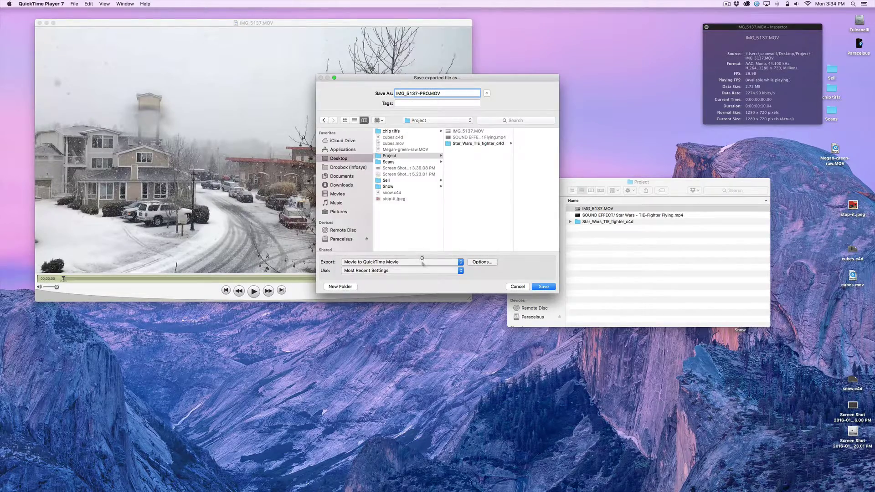
pyautogui.click(423, 261)
pyautogui.click(422, 261)
pyautogui.click(483, 262)
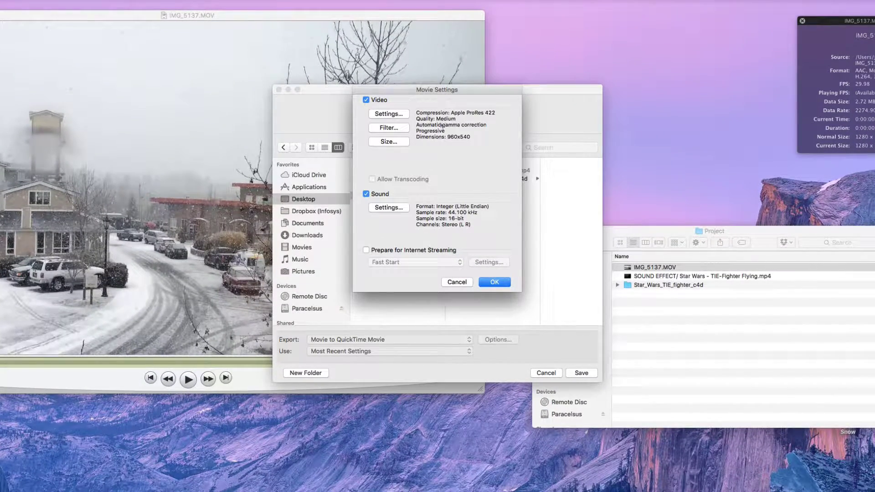
pyautogui.click(407, 118)
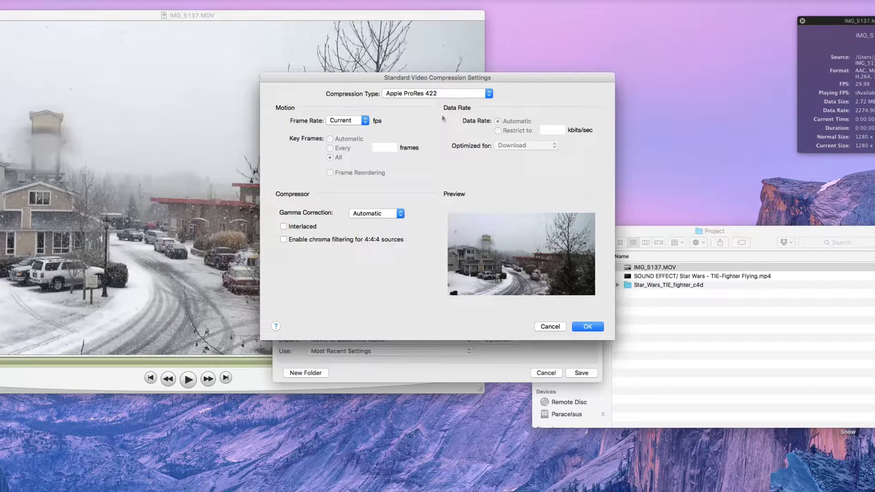
pyautogui.click(440, 95)
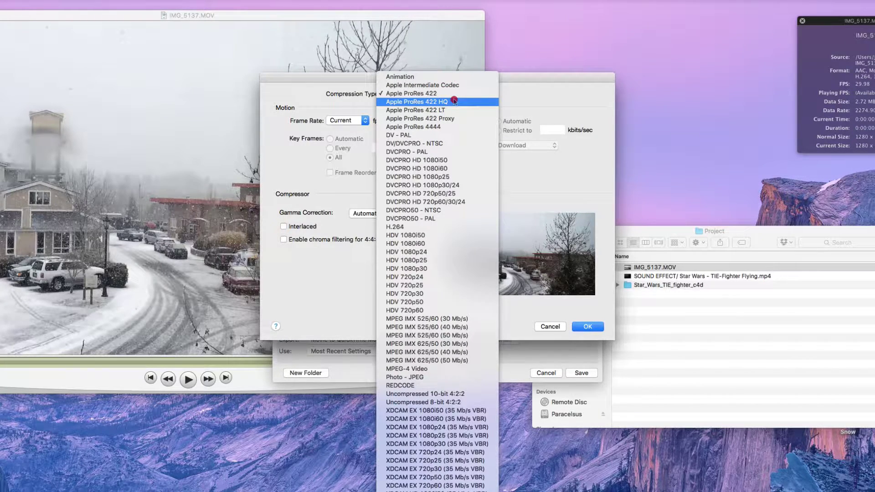
pyautogui.click(454, 100)
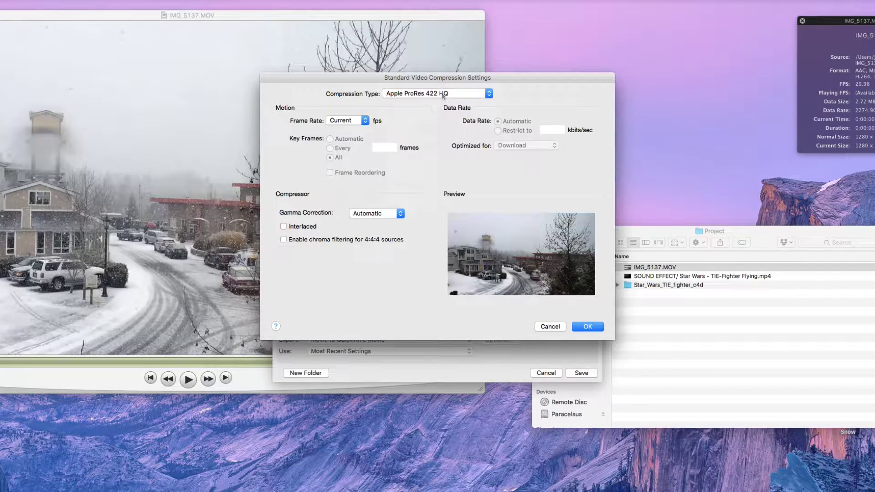
pyautogui.click(456, 95)
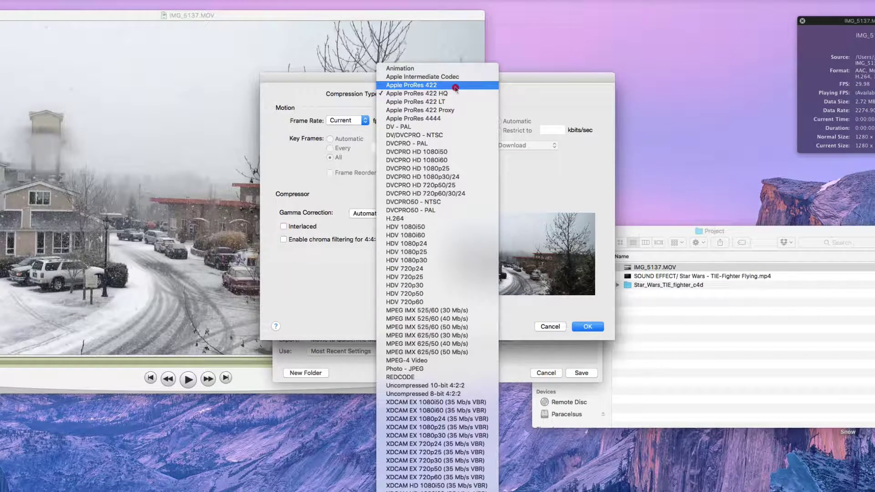
pyautogui.click(456, 88)
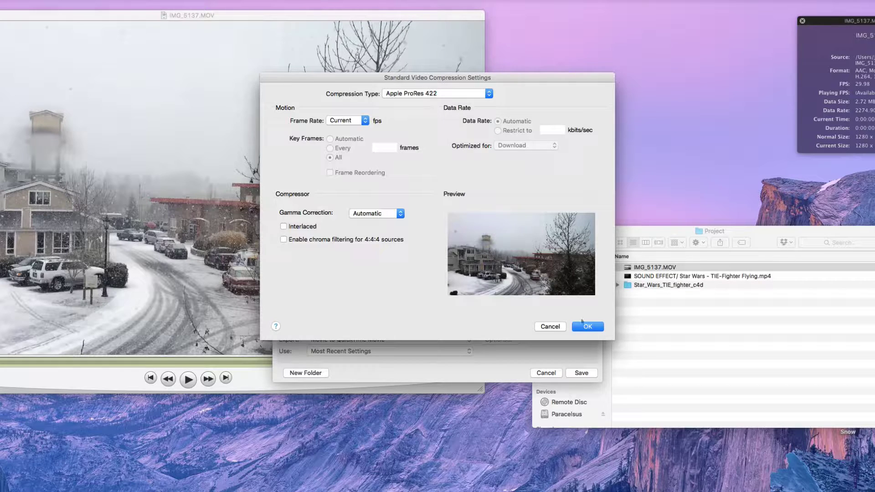
pyautogui.click(588, 326)
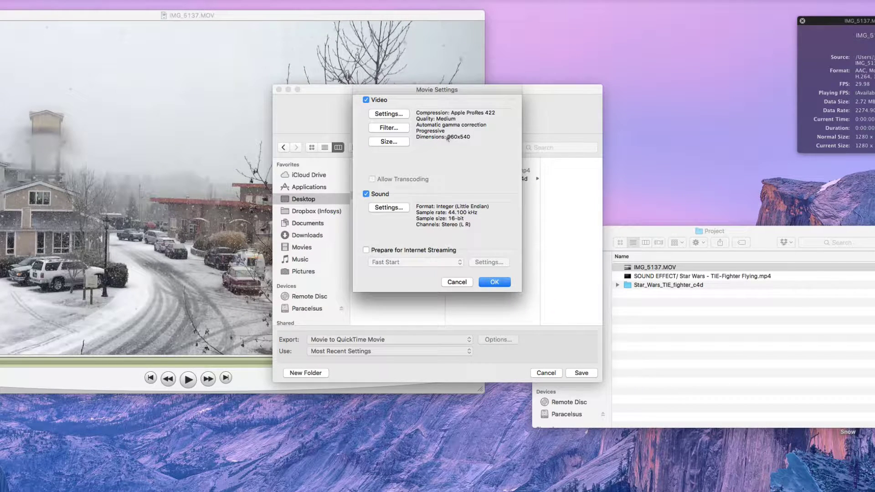
# Step: Set the export dimensions to Current, accept the movie settings and save the exported file
pyautogui.click(401, 141)
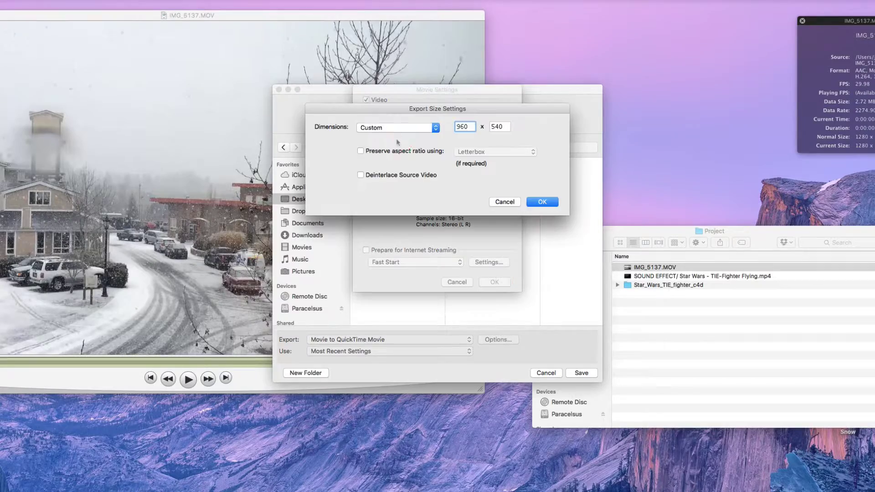
pyautogui.click(435, 128)
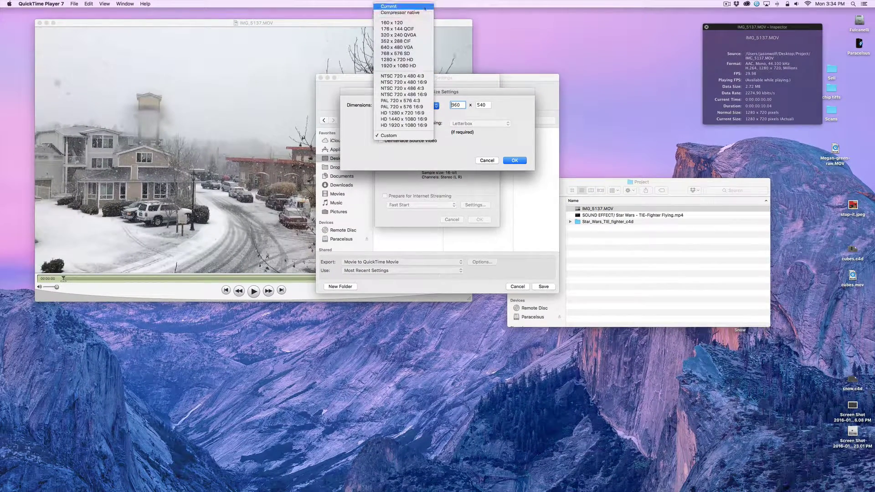
pyautogui.click(424, 7)
pyautogui.click(515, 160)
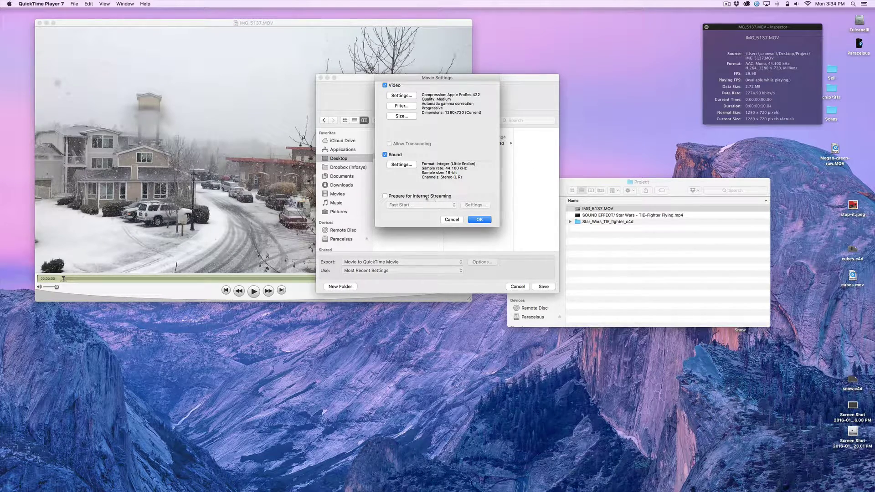
pyautogui.click(478, 219)
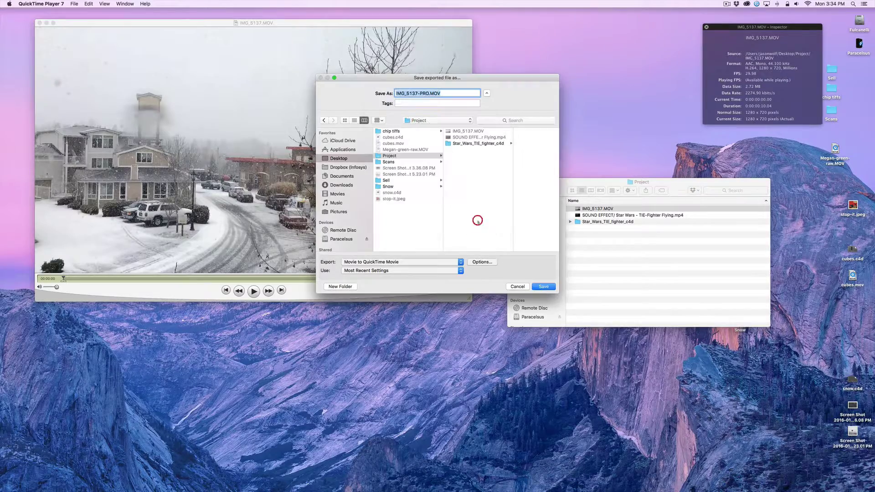
pyautogui.click(545, 286)
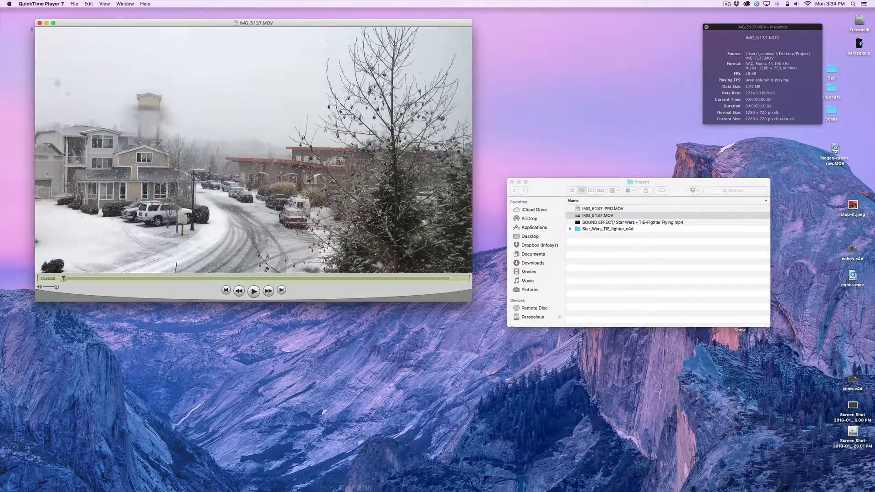
# Step: Close the original movie, quit QuickTime Player 7 and move the Project folder window to a clear area of the desktop
pyautogui.click(39, 23)
pyautogui.click(41, 4)
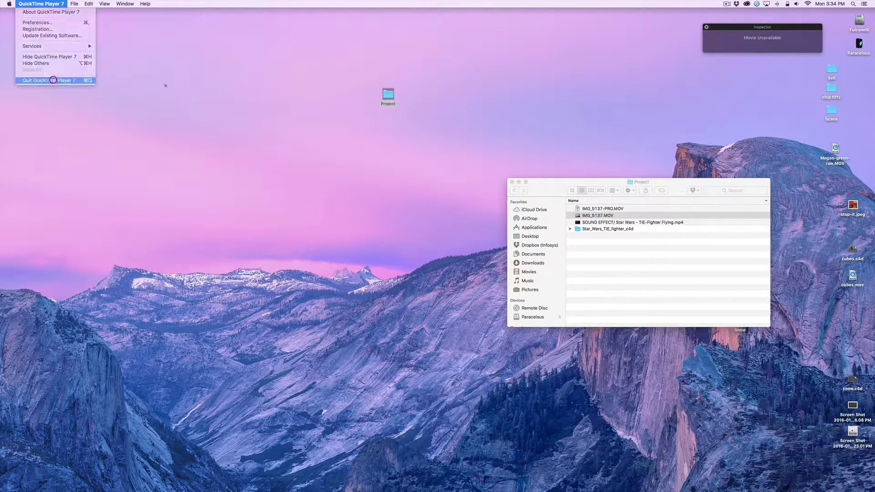
pyautogui.click(41, 78)
pyautogui.moveTo(619, 181); pyautogui.dragTo(383, 47)
pyautogui.click(399, 132)
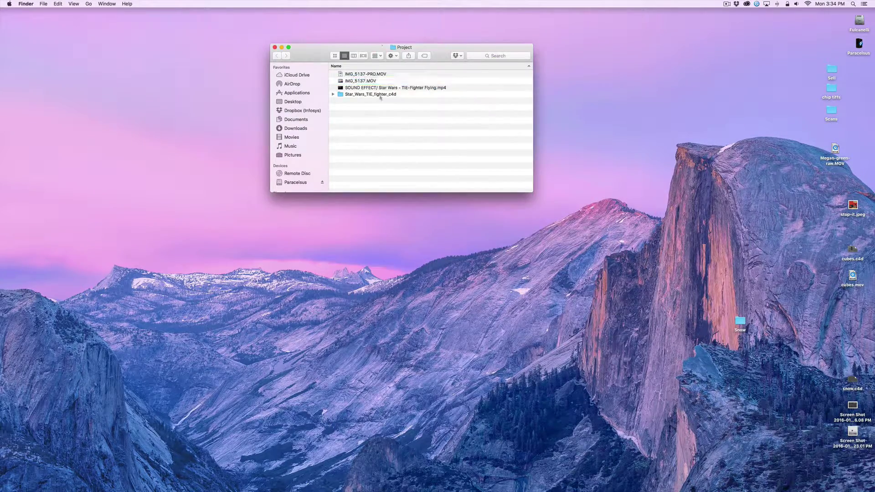
# Step: Preview IMG_5137.MOV and IMG_5137-PRO.MOV in turn with Quick Look
pyautogui.click(352, 81)
pyautogui.press('space')
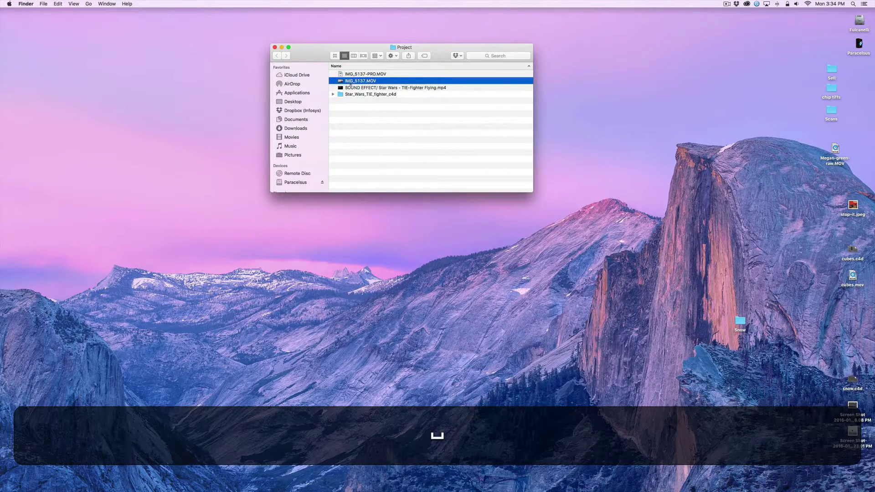
pyautogui.press('space')
pyautogui.press('Up')
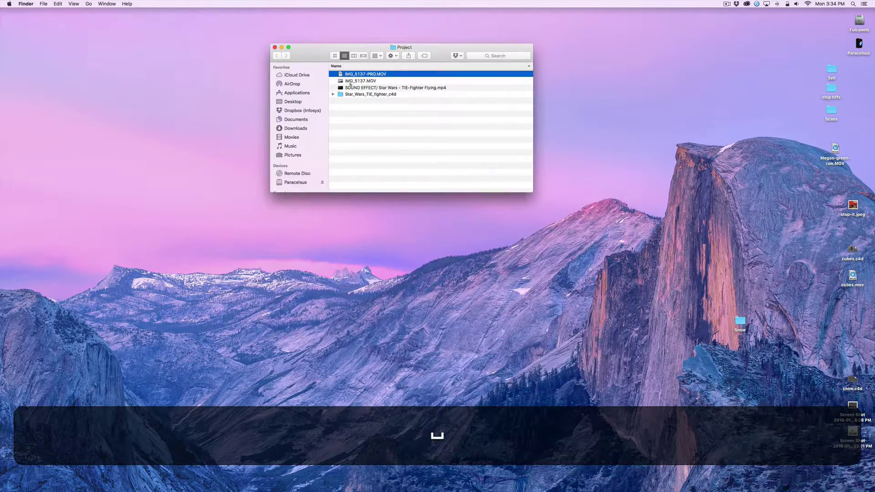
pyautogui.press('space')
pyautogui.press('space')
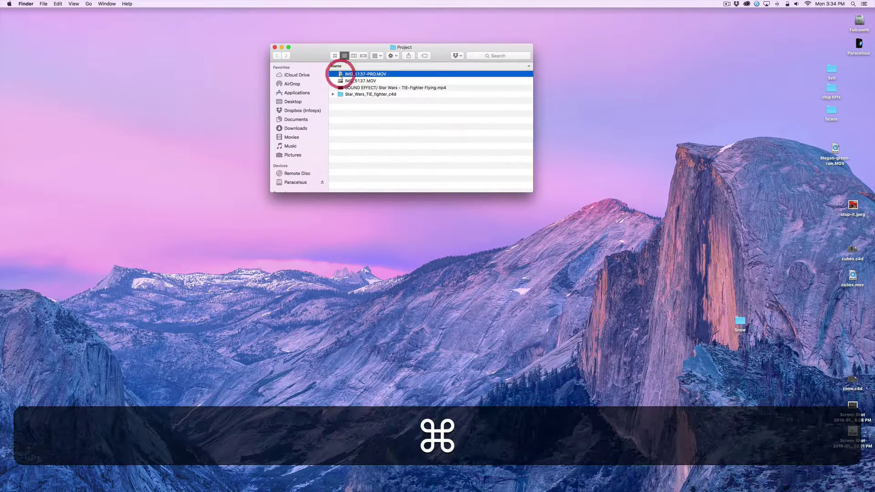
# Step: Compare the file information of IMG_5137-PRO.MOV and IMG_5137.MOV, closing each info window after checking it
pyautogui.press('super+i')
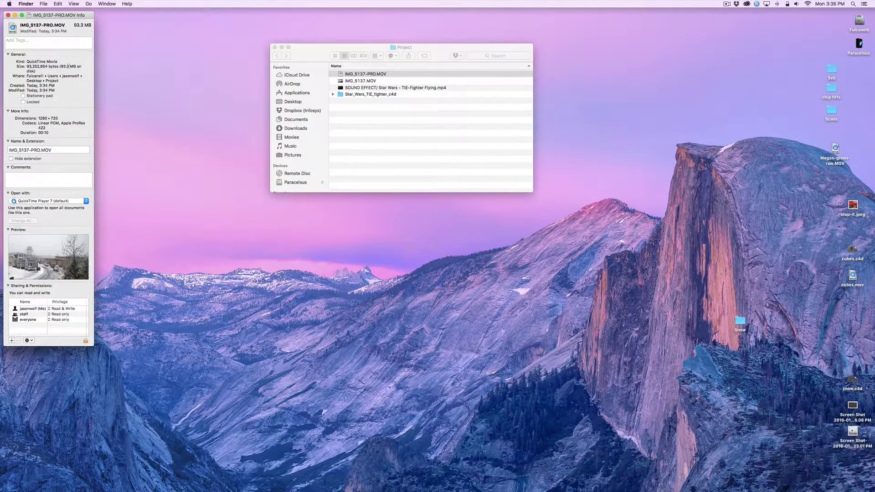
pyautogui.press('super+w')
pyautogui.click(358, 82)
pyautogui.press('super+i')
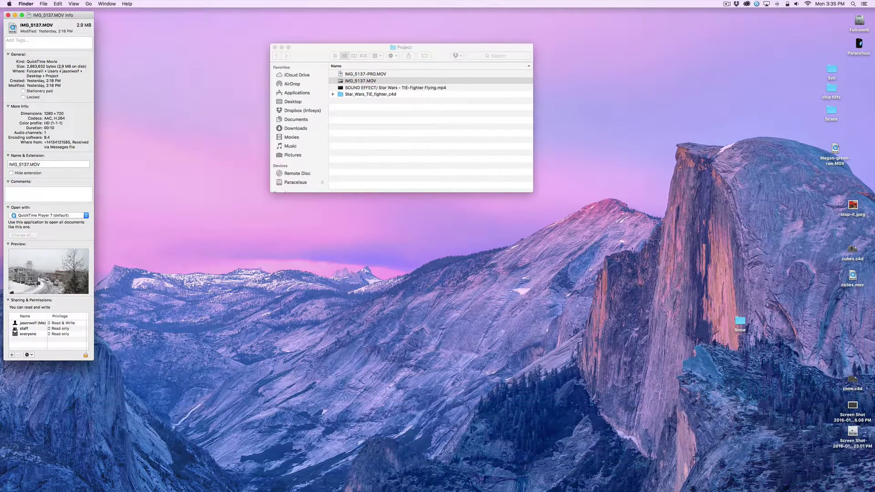
pyautogui.click(8, 14)
pyautogui.click(426, 150)
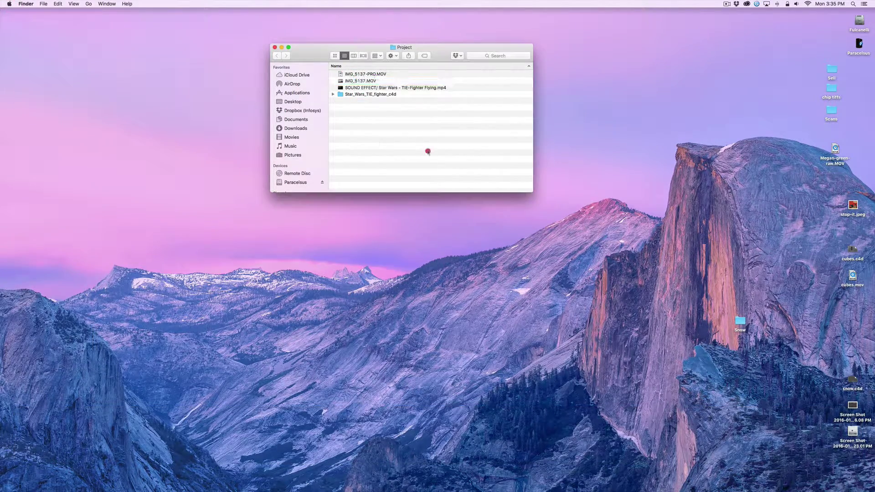
# Step: Open IMG_5137-PRO.MOV in QuickTime Player 7, scrub through its footage and close the movie
pyautogui.click(392, 75)
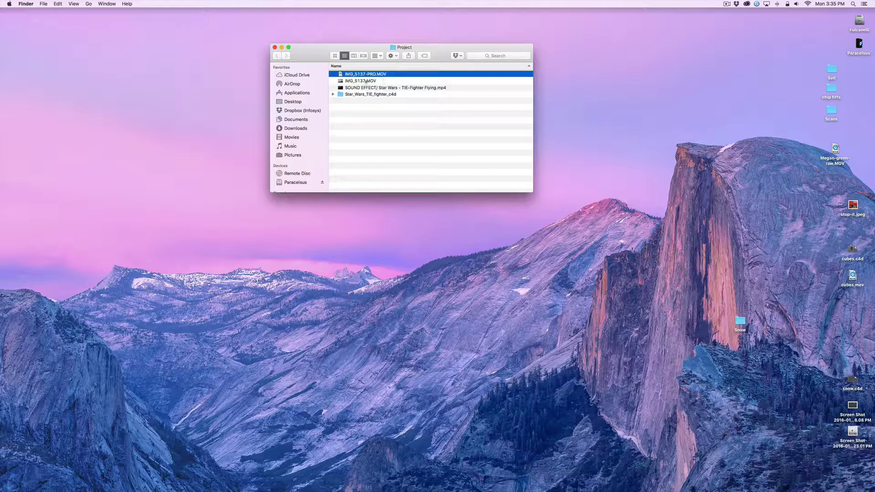
pyautogui.doubleClick(341, 74)
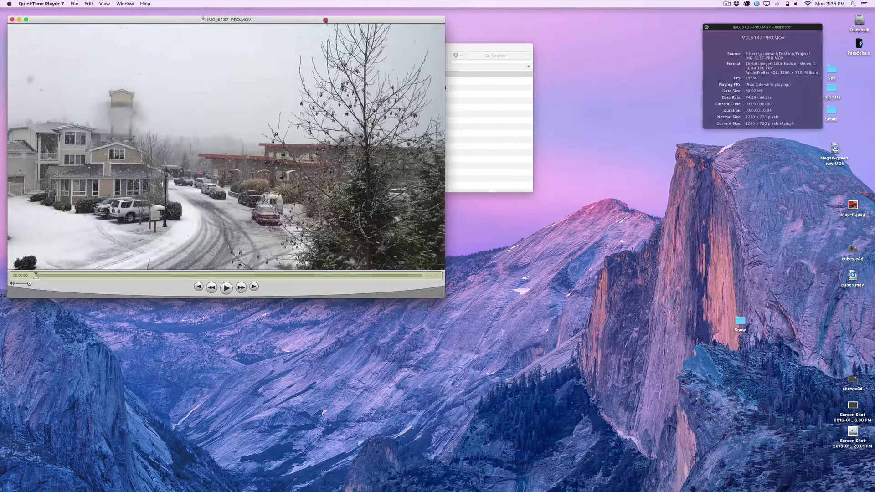
pyautogui.moveTo(325, 20); pyautogui.dragTo(470, 32)
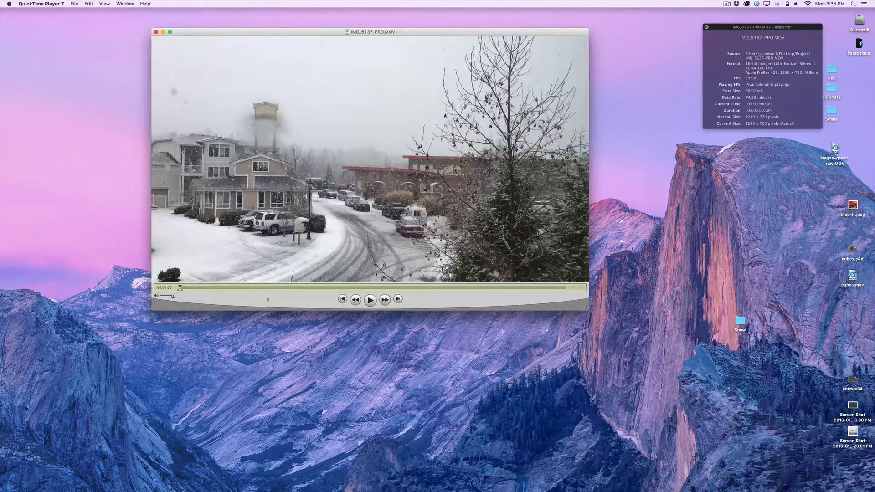
pyautogui.moveTo(266, 289); pyautogui.dragTo(410, 293)
pyautogui.press('super+w')
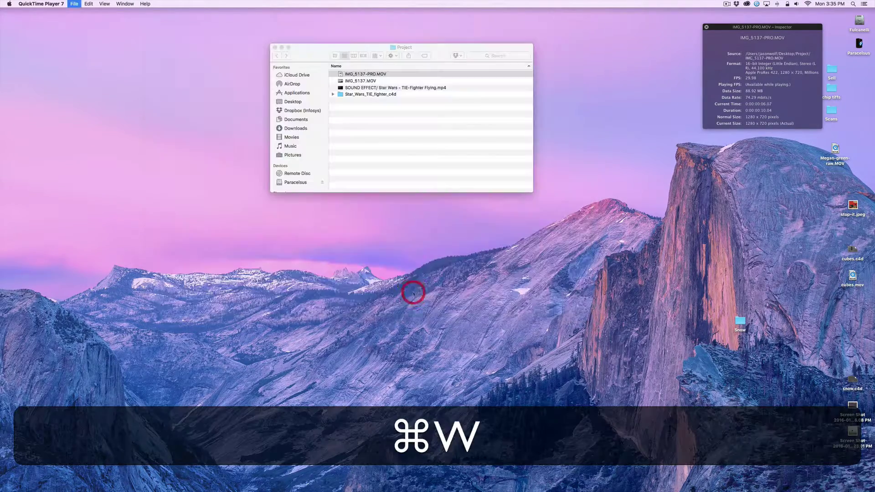
# Step: Open IMG_5137.MOV in QuickTime Player 7, scrub through its footage, close the movie and quit the player
pyautogui.doubleClick(357, 81)
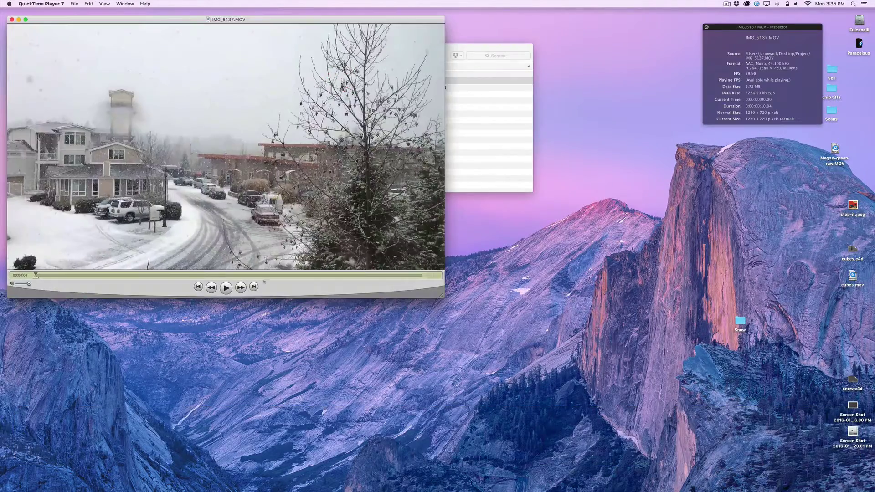
pyautogui.moveTo(175, 277); pyautogui.dragTo(241, 283)
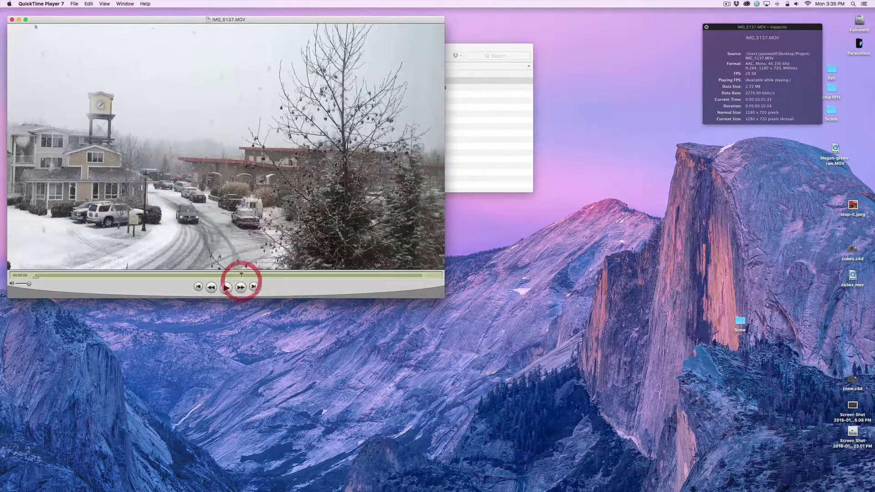
pyautogui.click(12, 19)
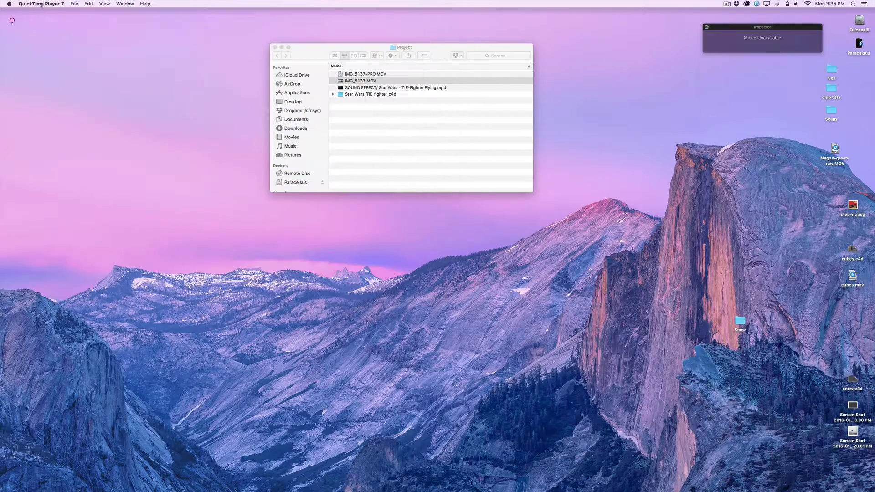
pyautogui.click(41, 4)
pyautogui.click(60, 80)
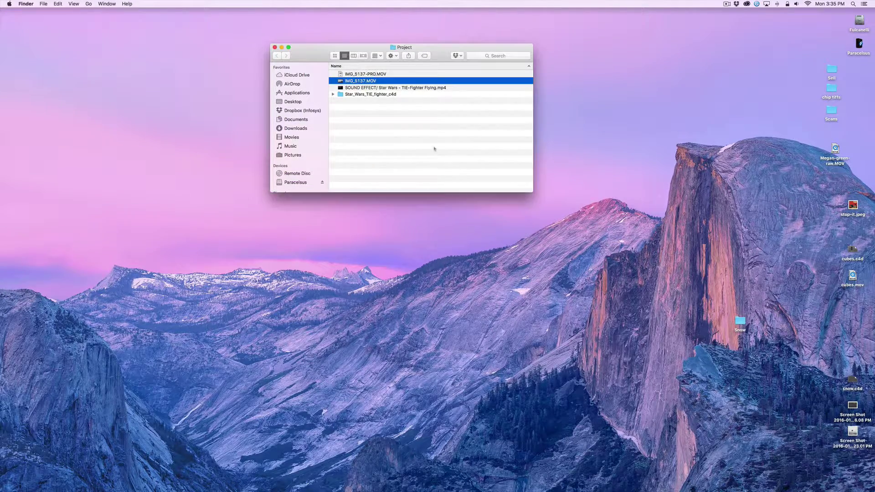
# Step: Move the Project folder window farther right on the desktop and select IMG_5137-PRO.MOV
pyautogui.moveTo(381, 49); pyautogui.dragTo(476, 47)
pyautogui.click(479, 112)
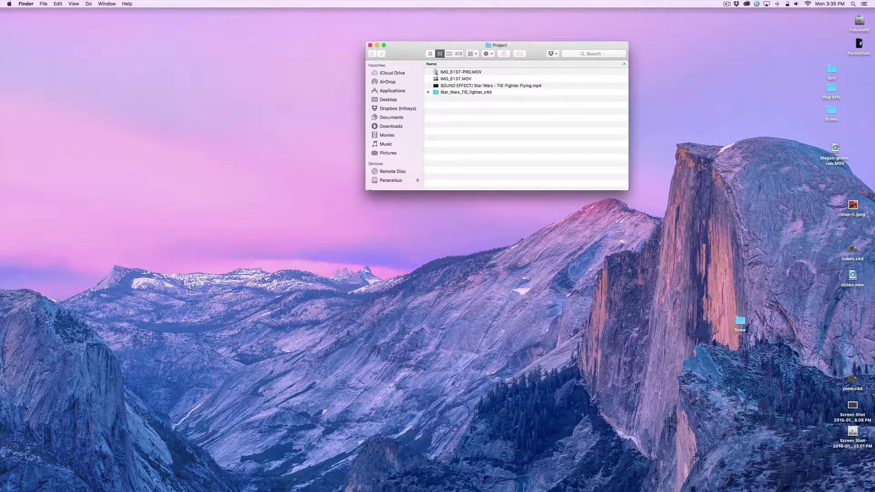
pyautogui.click(437, 72)
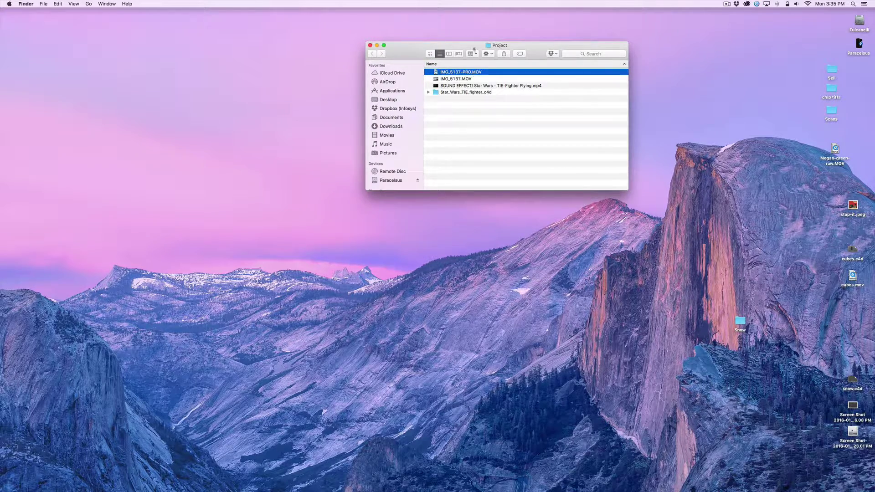
pyautogui.moveTo(473, 49)
pyautogui.mouseDown()
pyautogui.moveTo(507, 47)
pyautogui.moveTo(475, 49)
pyautogui.mouseUp()
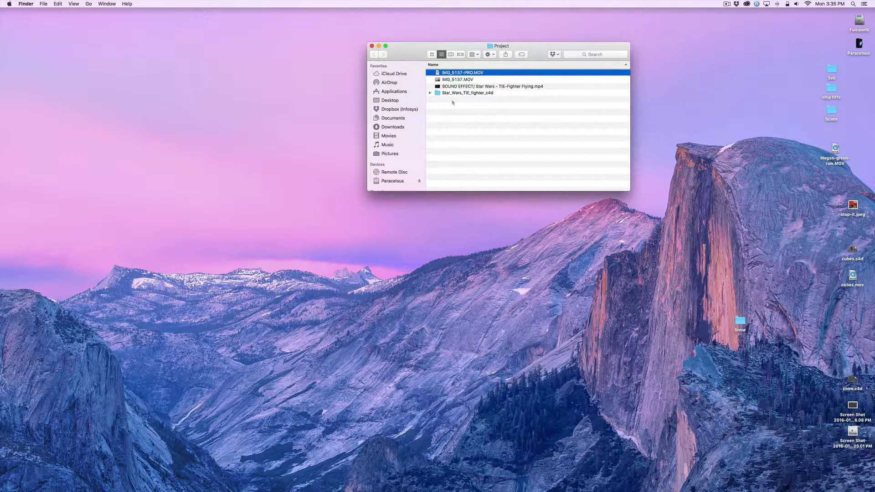
# Step: Play IMG_5137.MOV in Quick Look, close the preview and deselect the file
pyautogui.click(456, 80)
pyautogui.press('space')
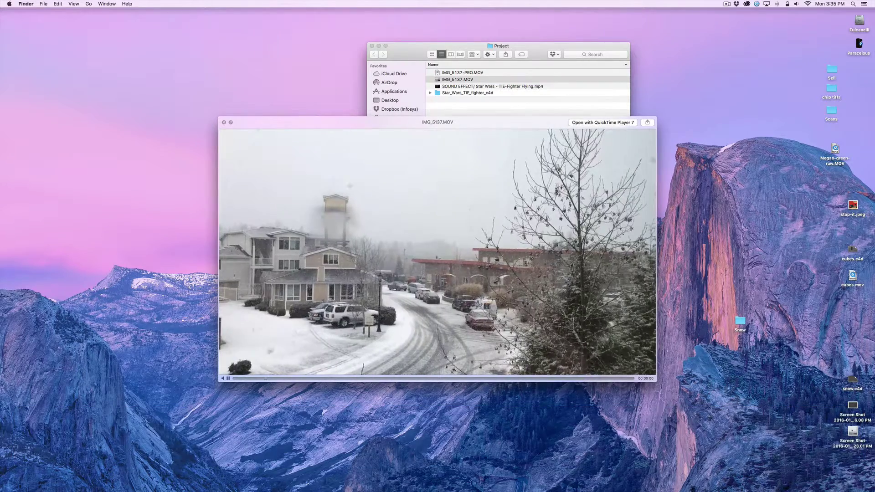
pyautogui.press('super')
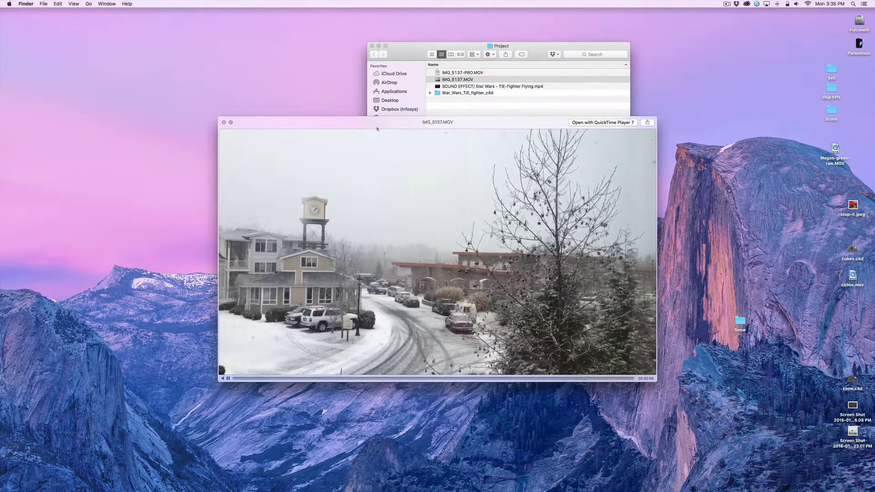
pyautogui.press('space')
pyautogui.click(477, 115)
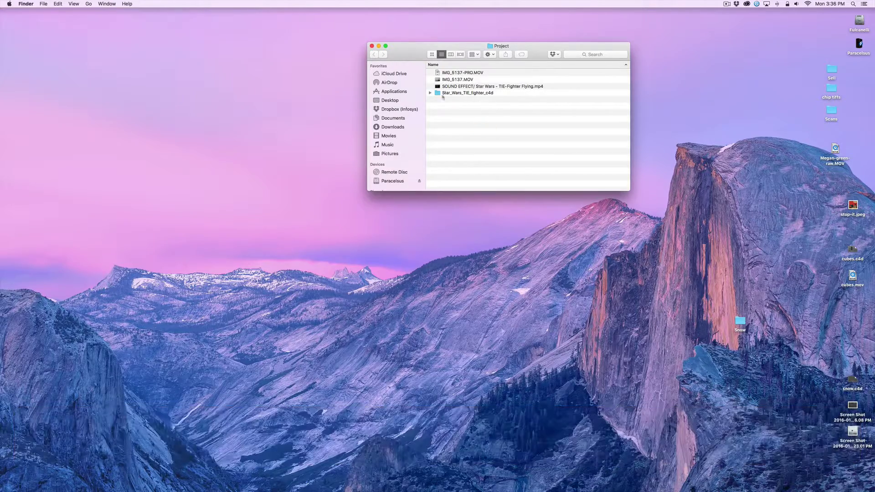
# Step: Launch Adobe After Effects CC 2015 and dismiss its Start window
pyautogui.moveTo(414, 488)
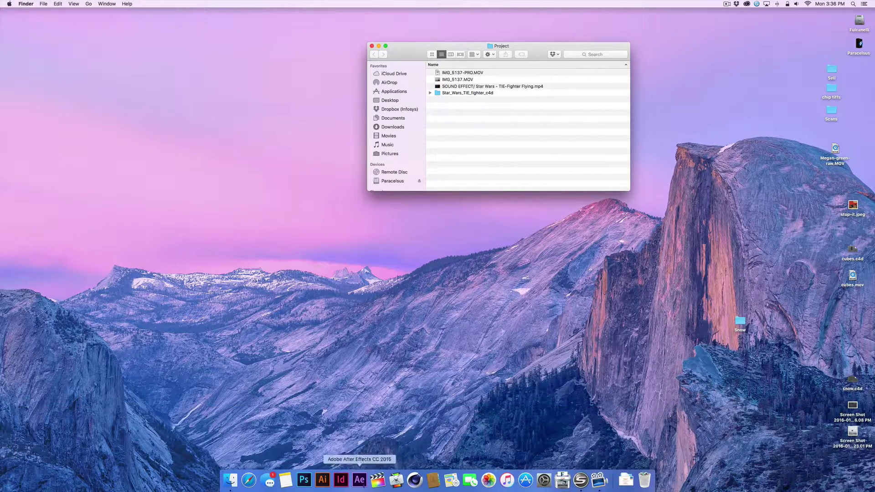
pyautogui.click(359, 479)
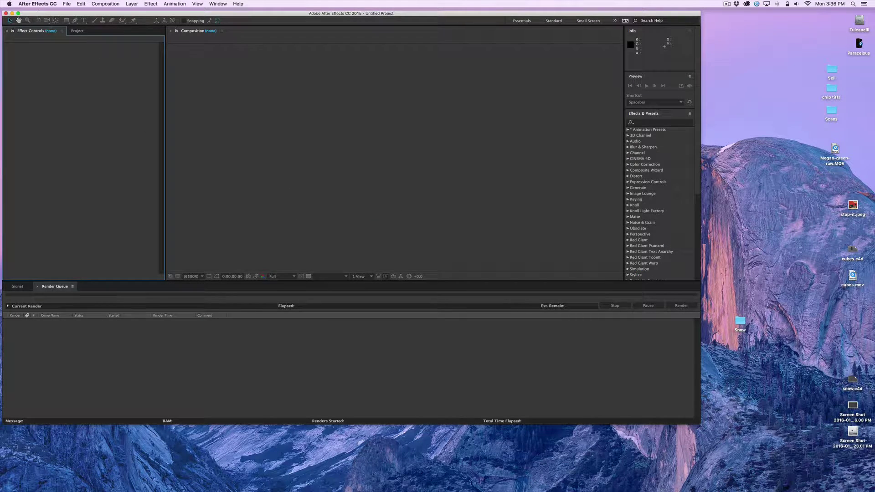
pyautogui.click(67, 3)
pyautogui.click(66, 4)
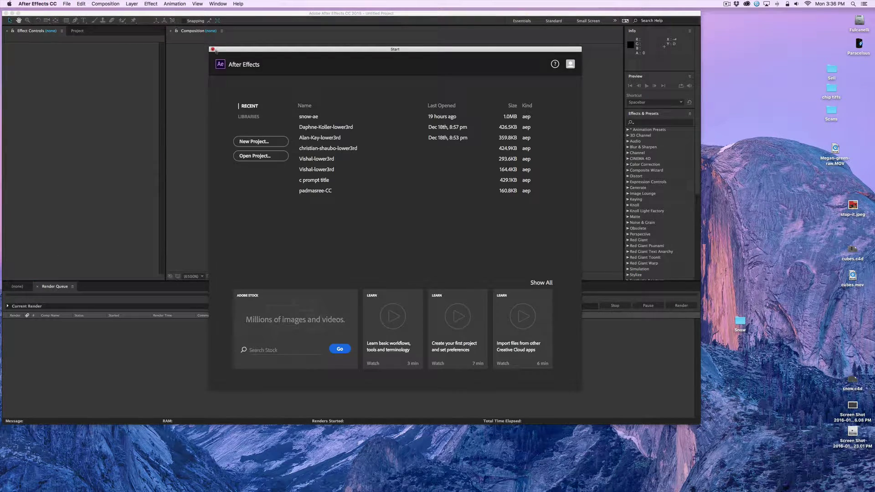
pyautogui.click(213, 50)
# Step: Import IMG_5137-PRO.MOV from the Project folder into the untitled project as footage
pyautogui.click(66, 4)
pyautogui.moveTo(73, 13)
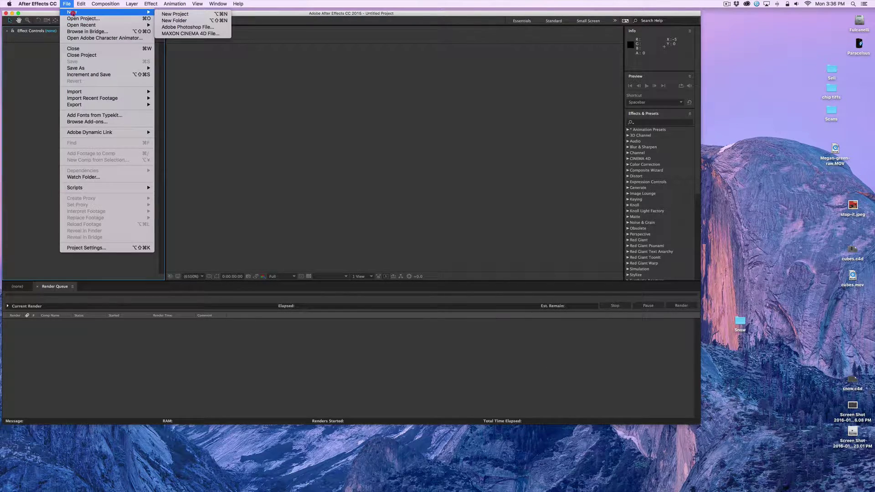
pyautogui.moveTo(83, 92)
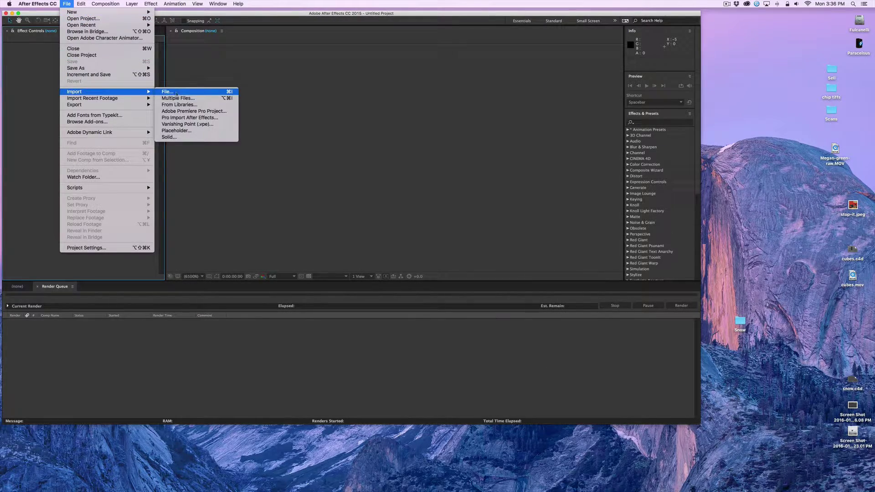
pyautogui.click(177, 92)
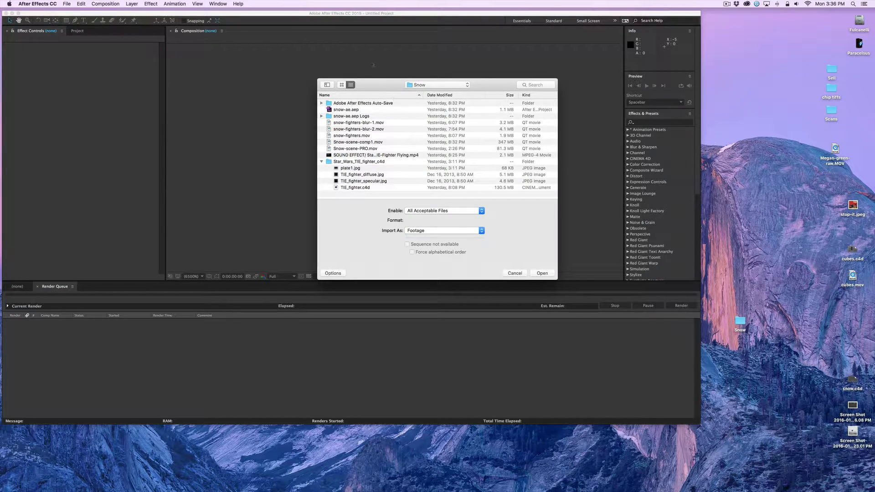
pyautogui.moveTo(400, 17); pyautogui.dragTo(439, 79)
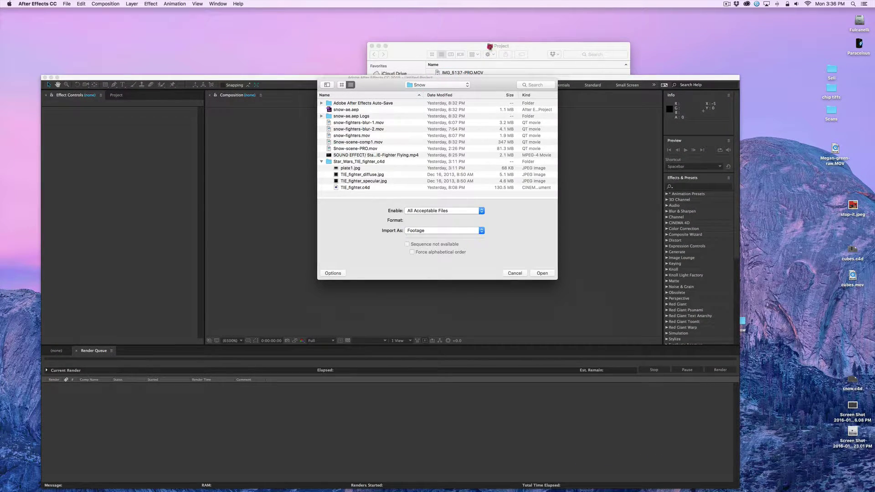
pyautogui.moveTo(489, 46); pyautogui.dragTo(423, 120)
pyautogui.click(355, 103)
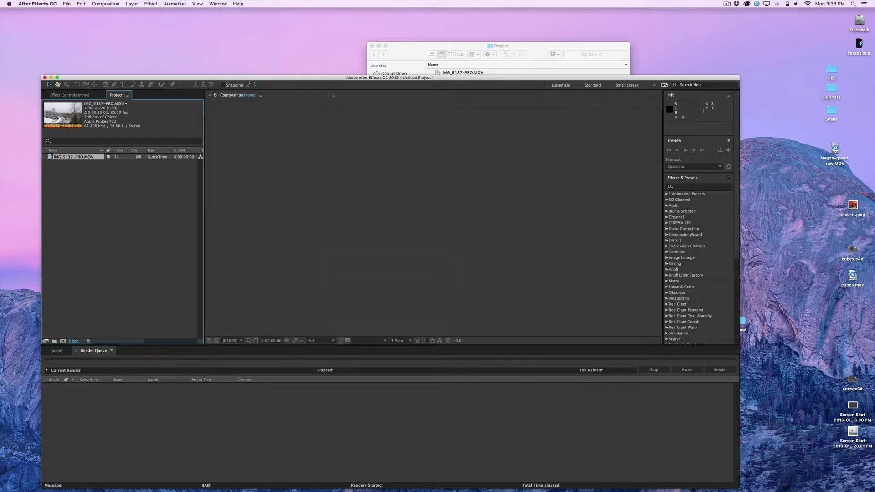
# Step: Move the After Effects window up to the upper-left area of the desktop and create a new composition from the IMG_5137-PRO.MOV footage
pyautogui.moveTo(309, 79); pyautogui.dragTo(278, 21)
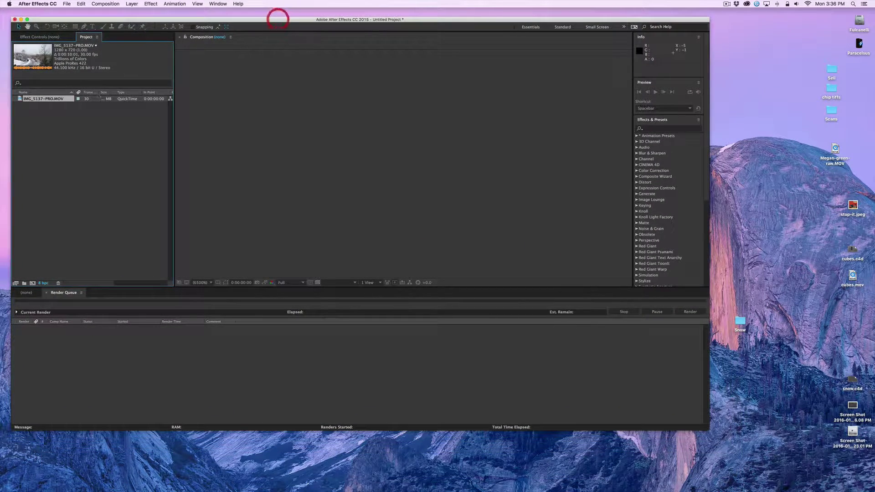
pyautogui.moveTo(20, 103); pyautogui.dragTo(33, 284)
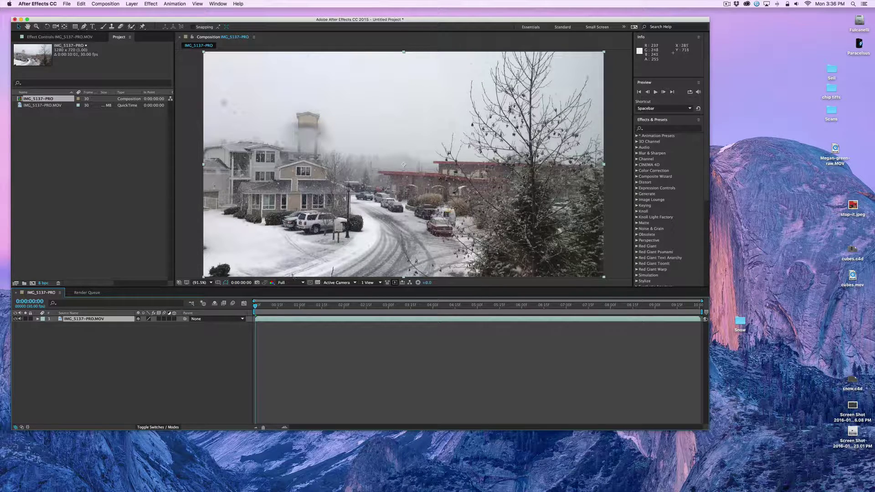
# Step: Save the project as Snow-Project in the desktop's Project folder and enlarge the After Effects window slightly
pyautogui.click(67, 4)
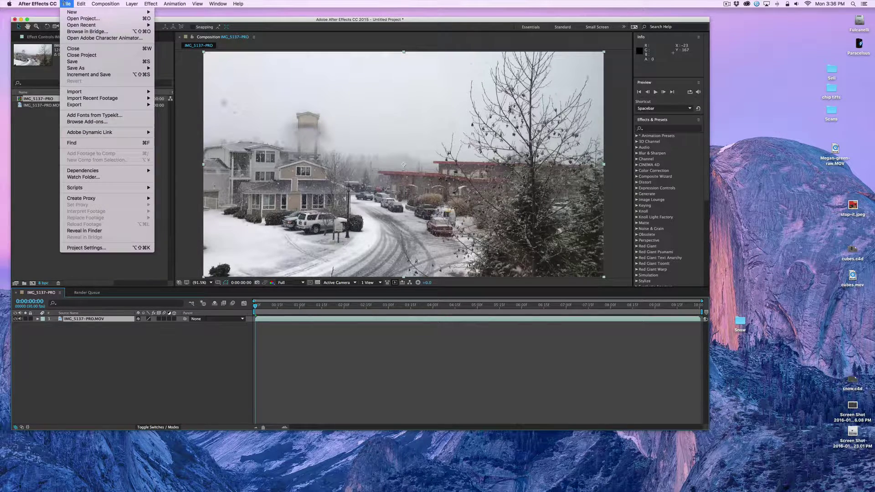
pyautogui.click(73, 61)
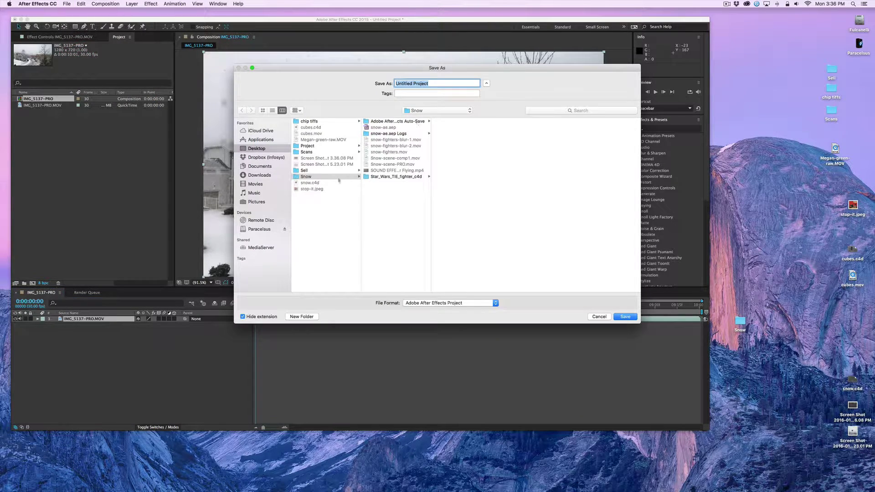
pyautogui.click(313, 147)
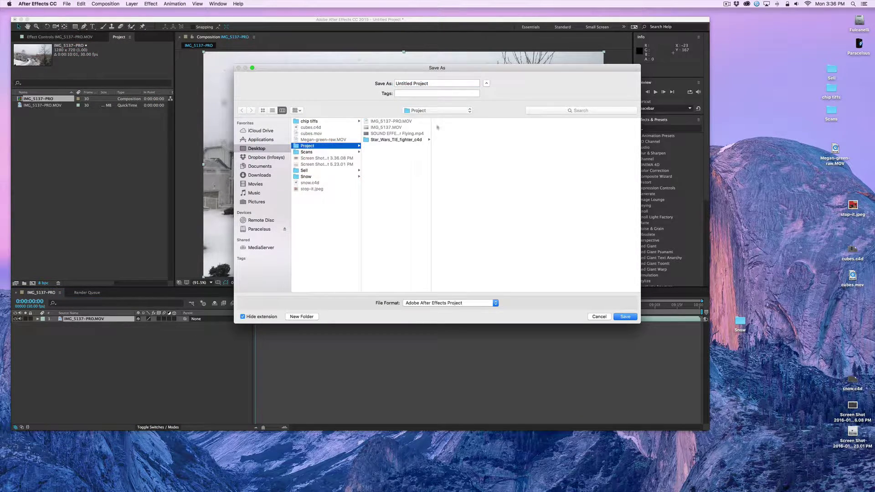
pyautogui.click(376, 83)
pyautogui.write('Sn')
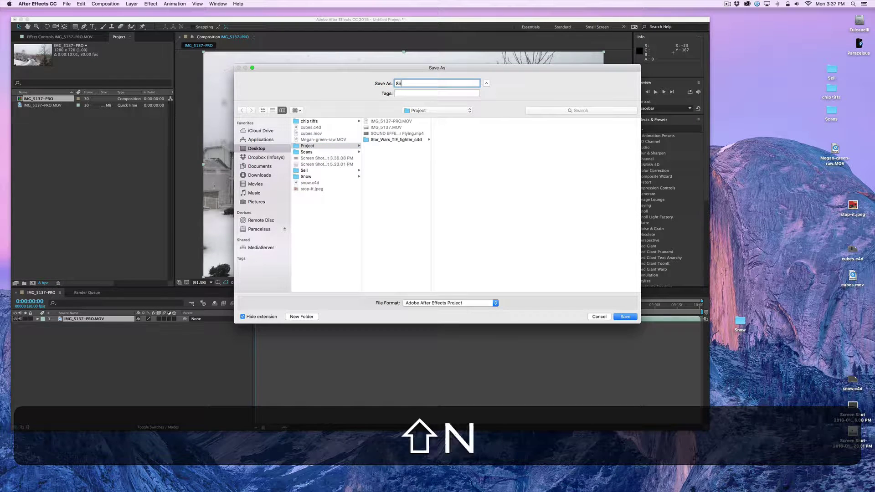
pyautogui.write('ow-Pro')
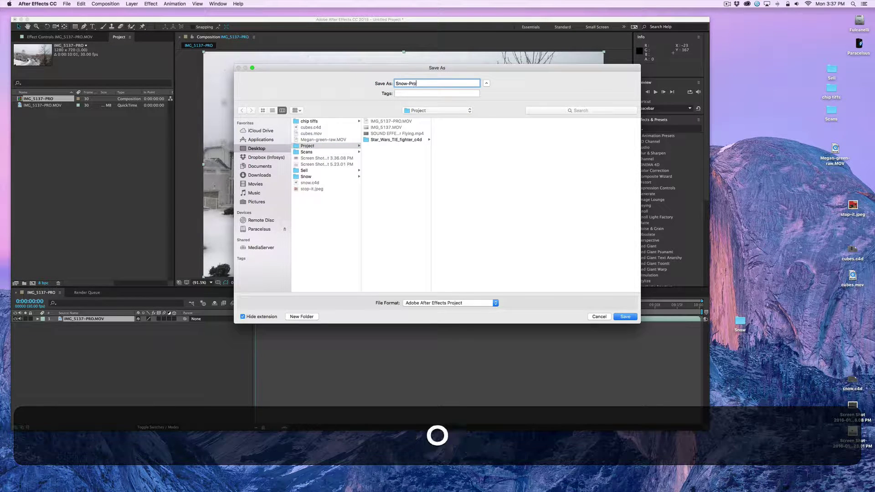
pyautogui.write('ject')
pyautogui.click(624, 316)
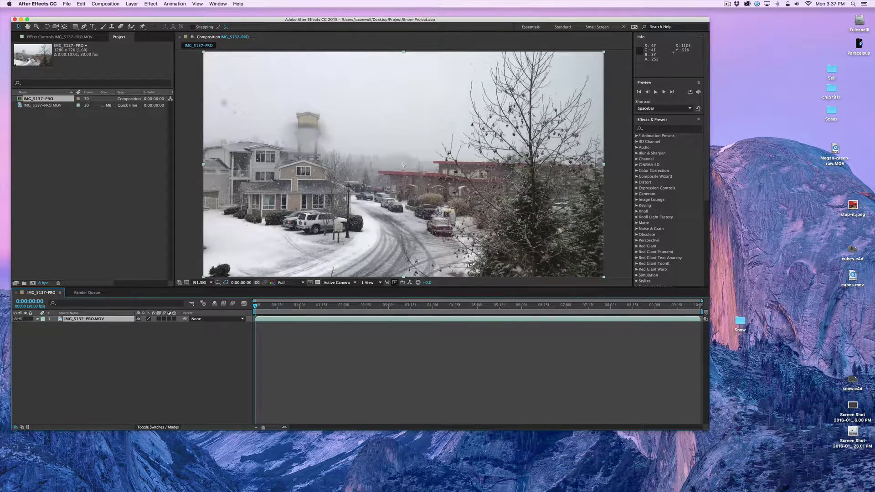
pyautogui.moveTo(709, 429); pyautogui.dragTo(714, 456)
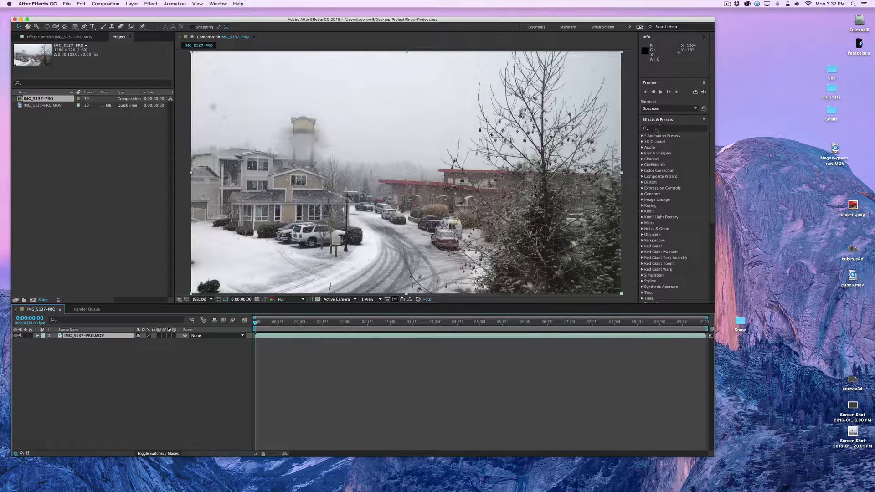
# Step: Search the effects and presets for "track" and select the 3D Camera Tracker effect
pyautogui.click(657, 130)
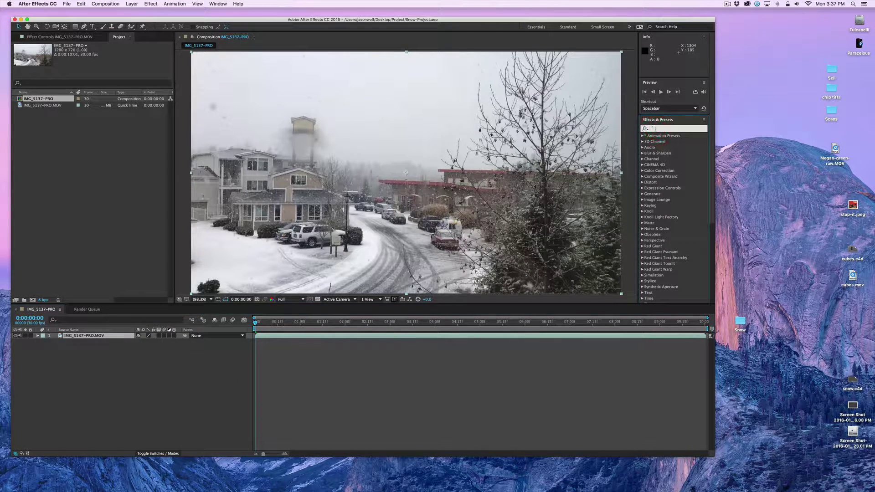
pyautogui.write('3d')
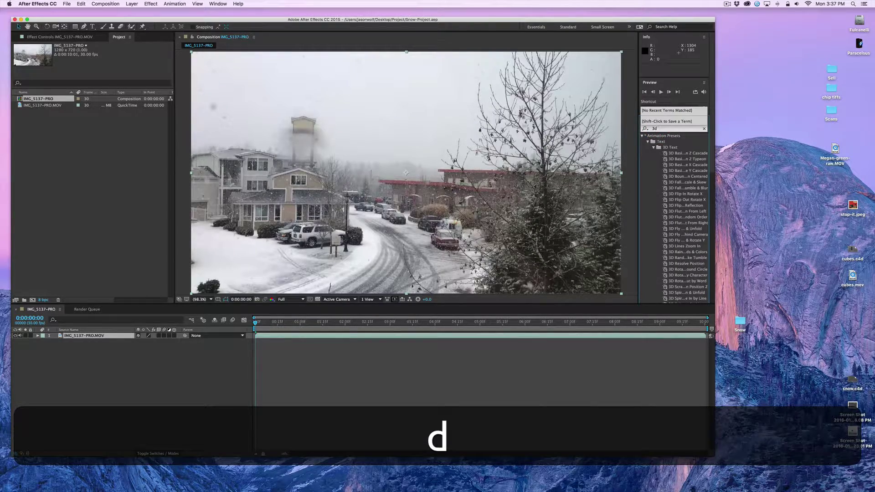
pyautogui.press('BackSpace')
pyautogui.press('BackSpace')
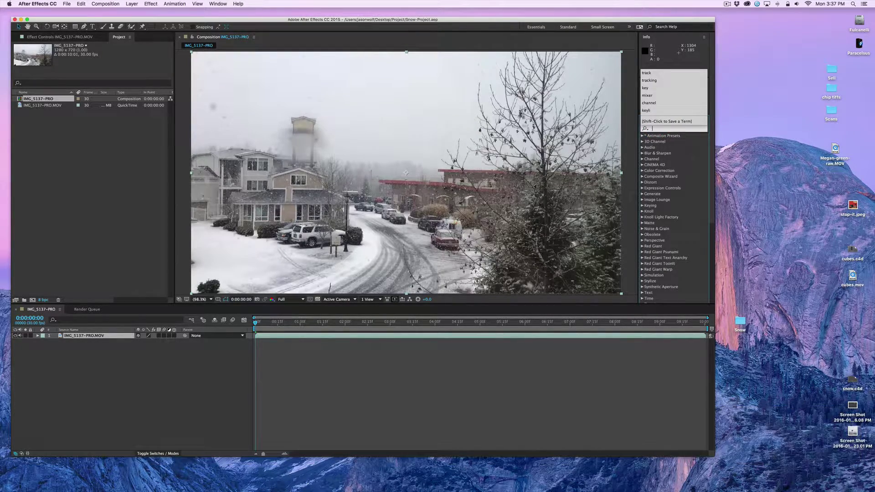
pyautogui.write('tracking')
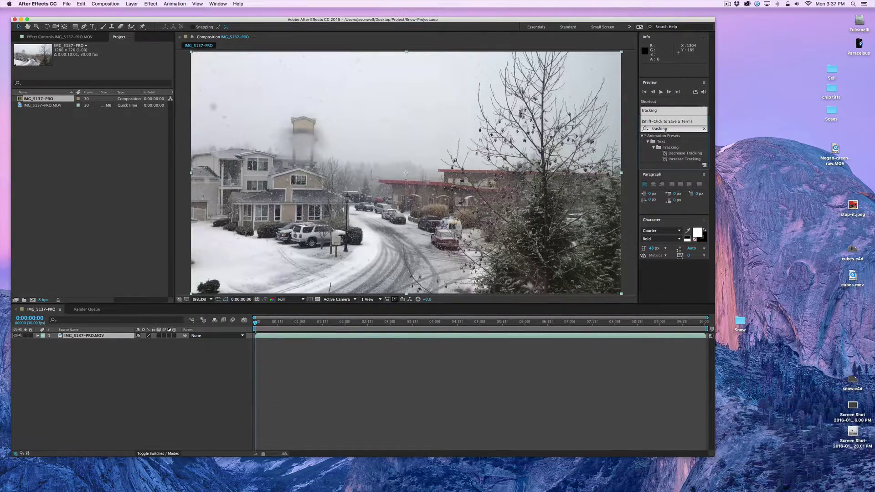
pyautogui.press('BackSpace')
pyautogui.press('BackSpace')
pyautogui.press('BackSpace')
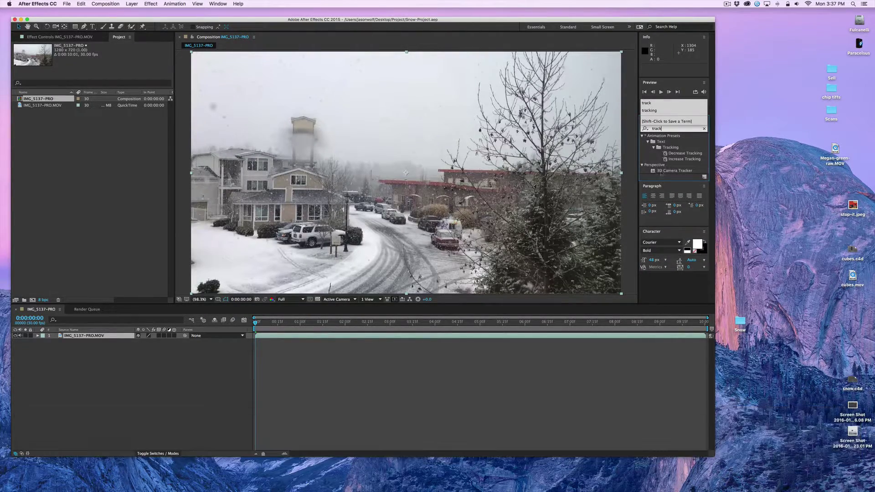
pyautogui.click(676, 172)
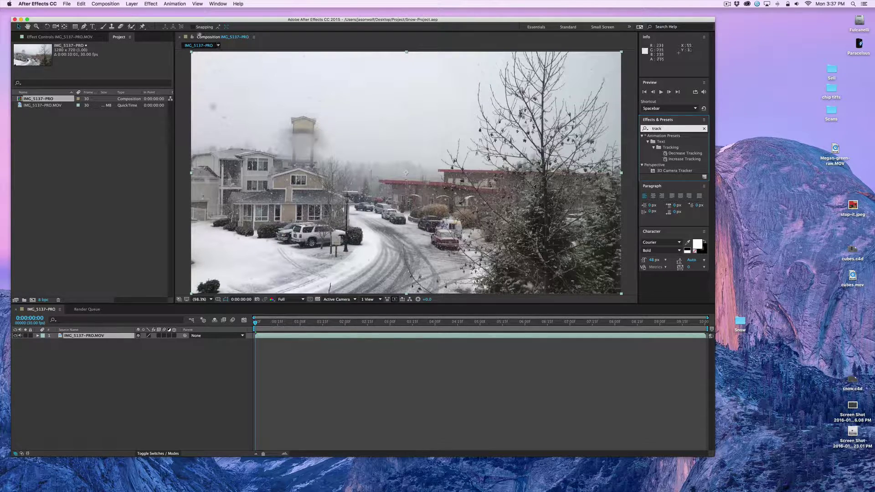
# Step: Apply the Perspective effect 3D Camera Tracker to the IMG_5137-PRO.MOV layer and let it analyze the footage
pyautogui.click(174, 3)
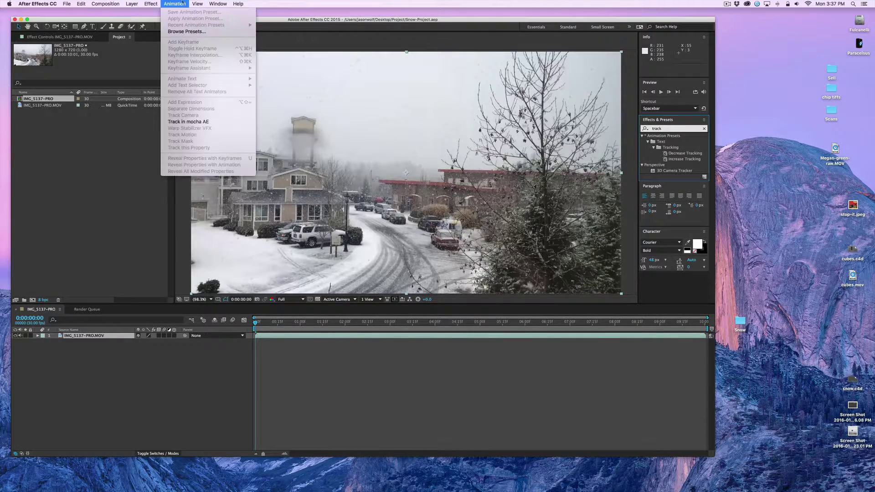
pyautogui.click(150, 3)
pyautogui.click(71, 335)
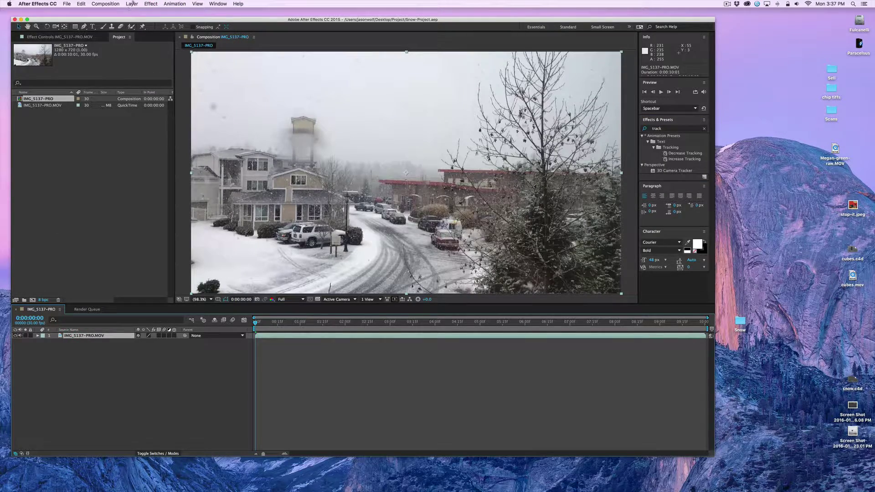
pyautogui.click(132, 3)
pyautogui.moveTo(196, 146)
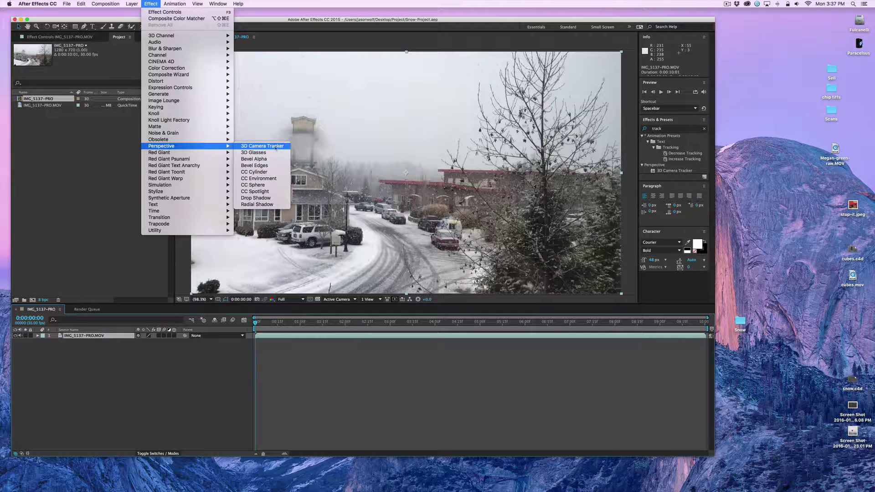
pyautogui.click(275, 146)
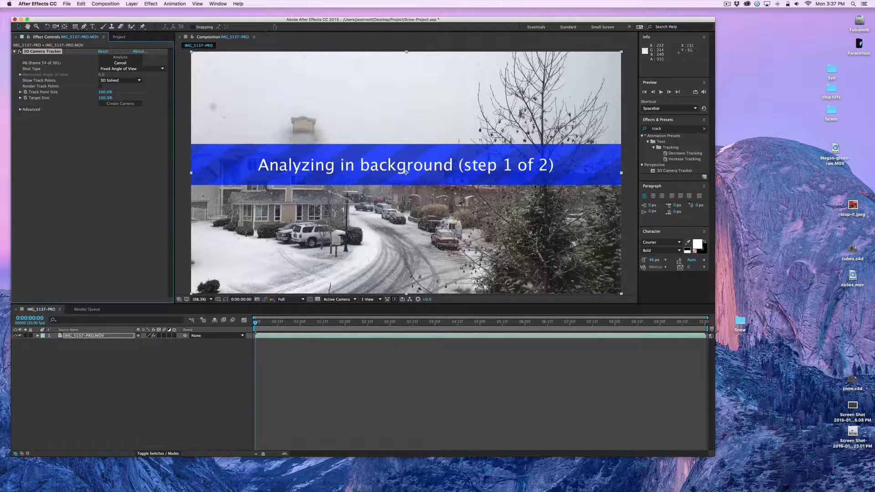
pyautogui.moveTo(274, 20); pyautogui.dragTo(272, 22)
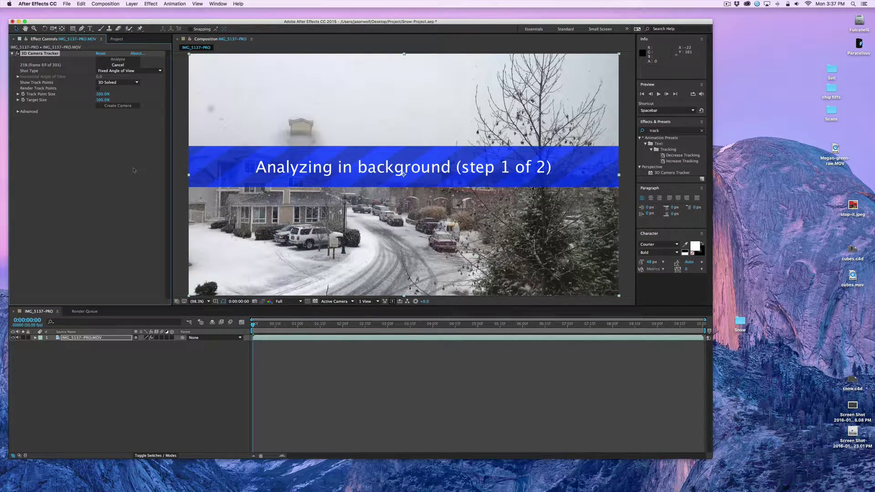
pyautogui.press('shift')
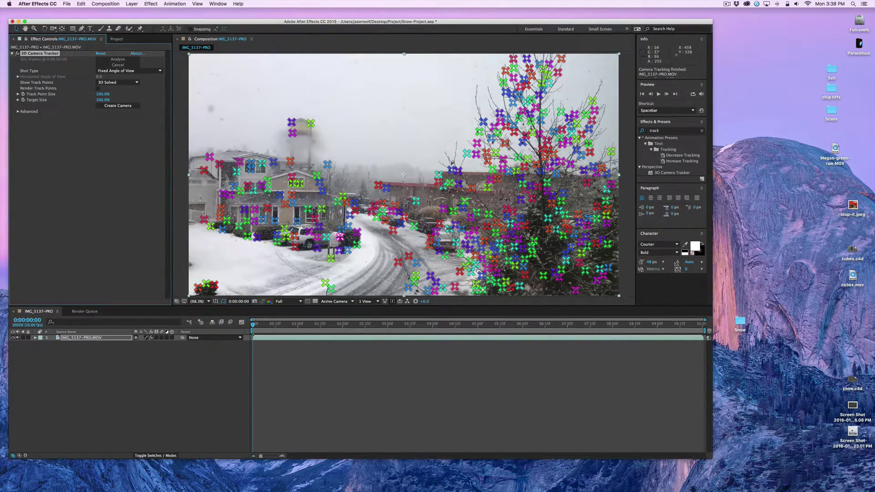
# Step: Set the 3D Camera Tracker's Track Point Size and Target Size to 50%
pyautogui.click(102, 94)
pyautogui.write('50')
pyautogui.press('Tab')
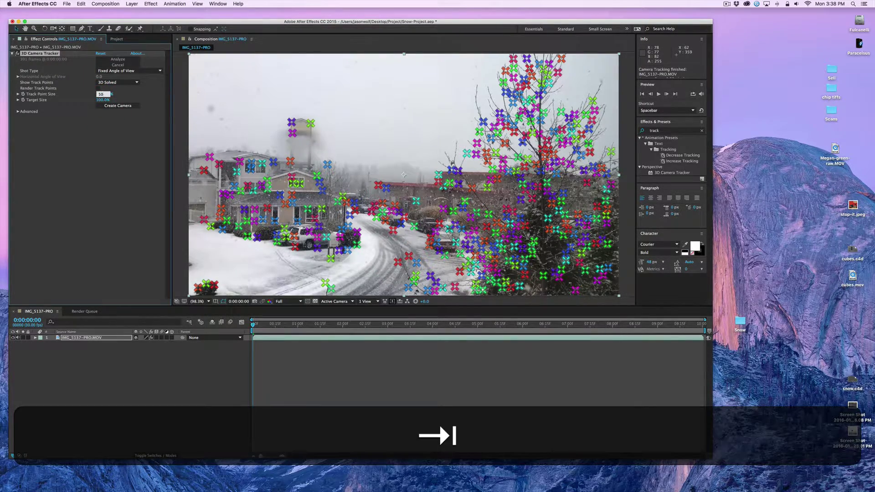
pyautogui.write('50')
pyautogui.press('Tab')
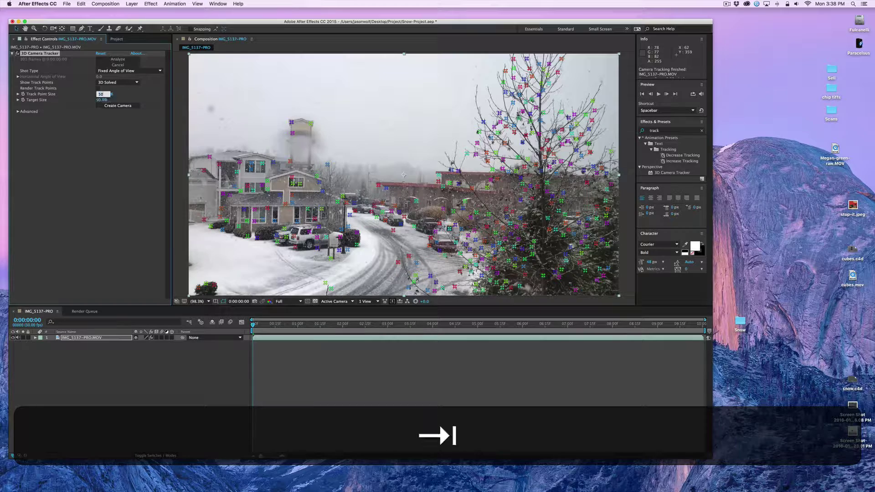
# Step: Display the footage's track points by reselecting the 3D Camera Tracker effect, and play back the clip to check how they follow
pyautogui.click(123, 137)
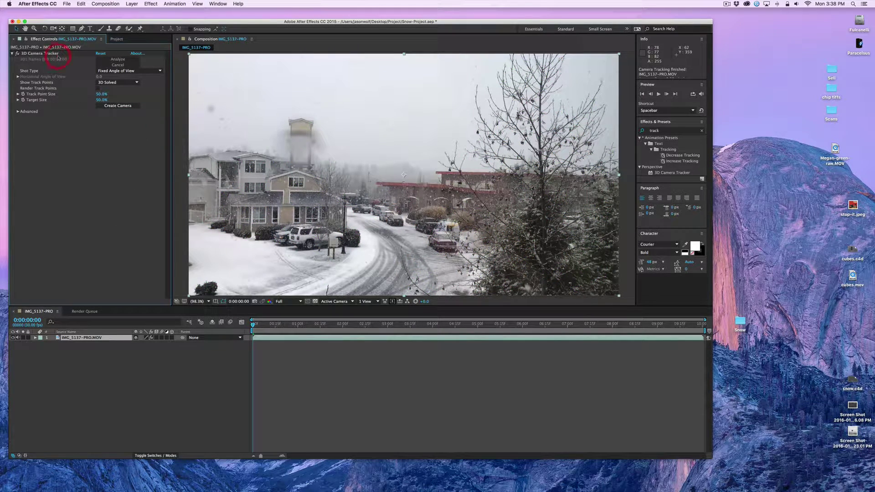
pyautogui.click(80, 338)
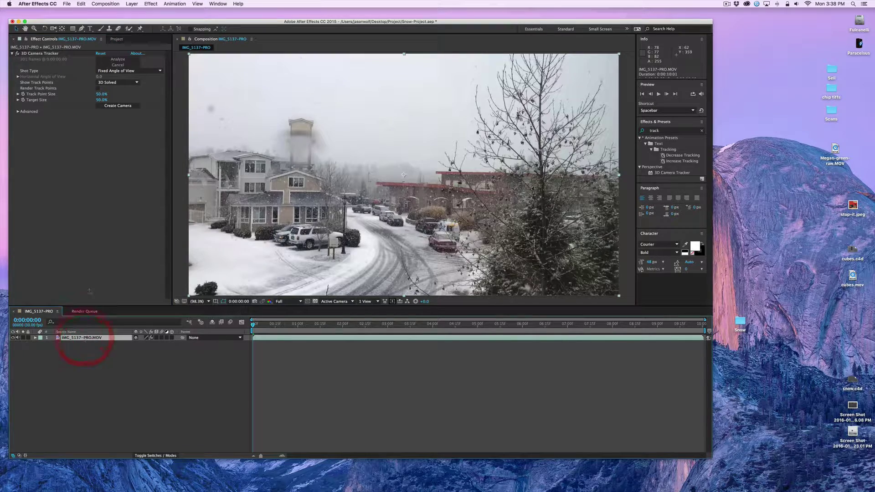
pyautogui.click(36, 54)
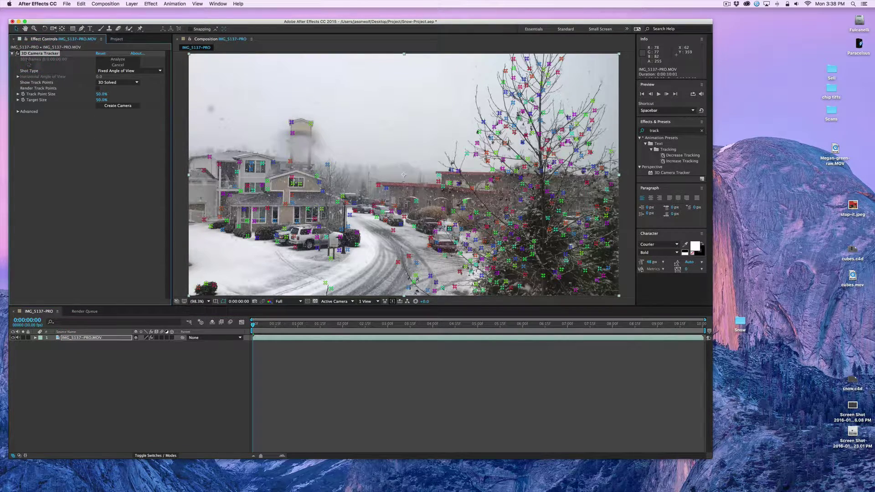
pyautogui.click(658, 94)
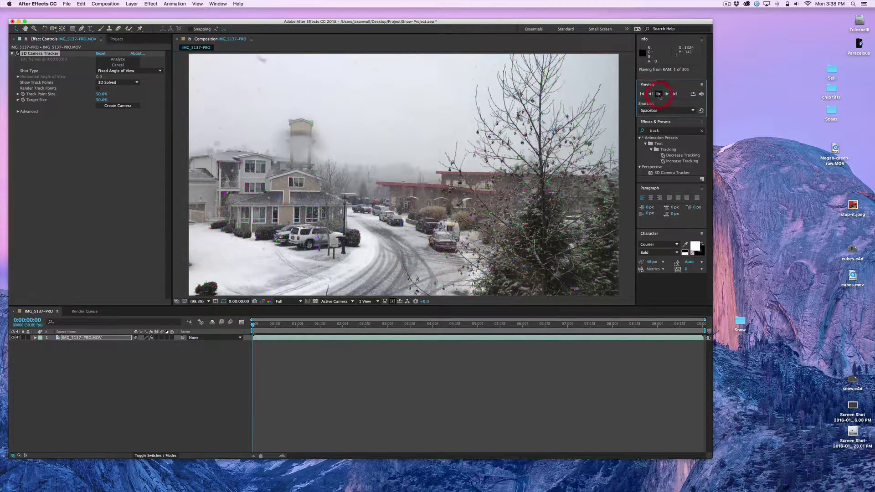
pyautogui.click(659, 95)
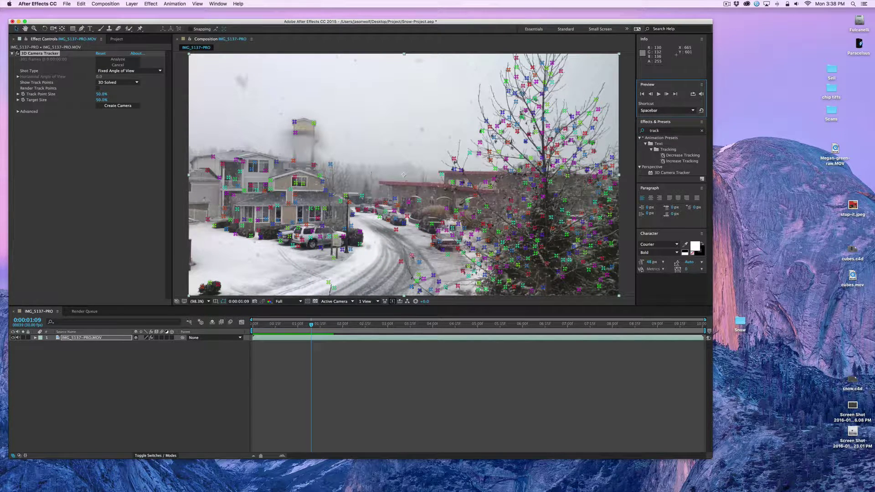
# Step: Create a text layer and a tracker camera from the track point on the snowy road, and preview the motion
pyautogui.rightClick(411, 256)
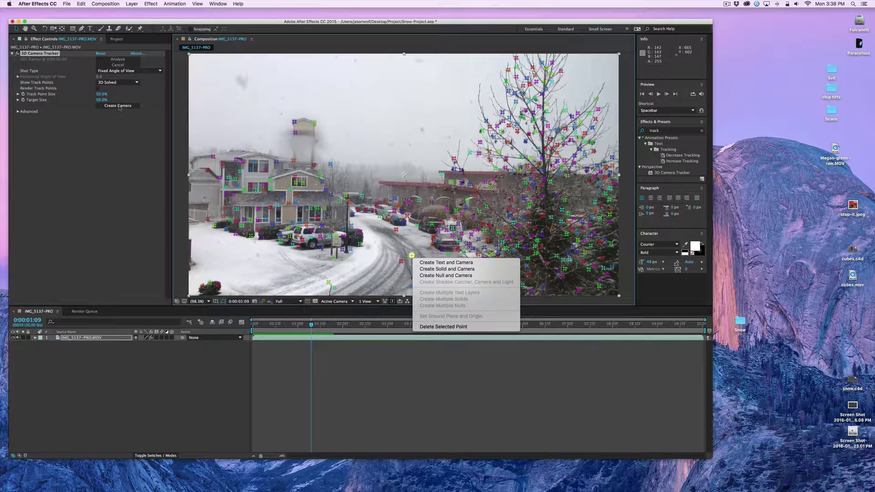
pyautogui.click(431, 262)
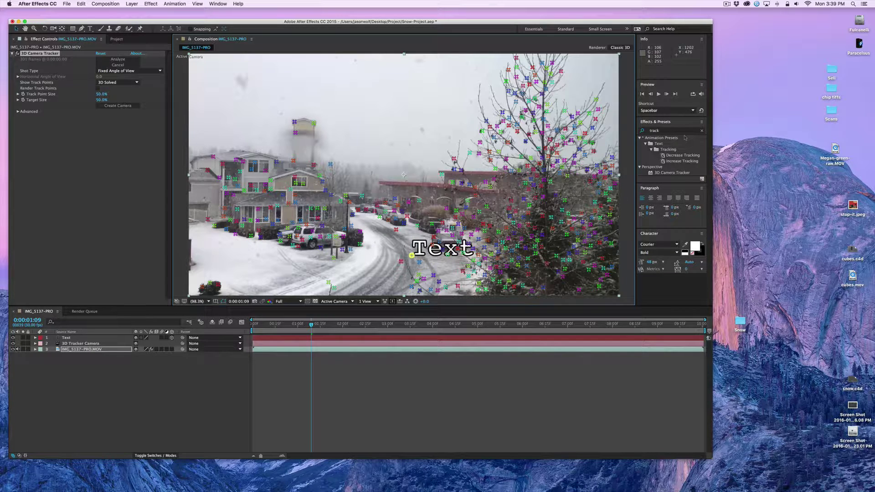
pyautogui.click(658, 94)
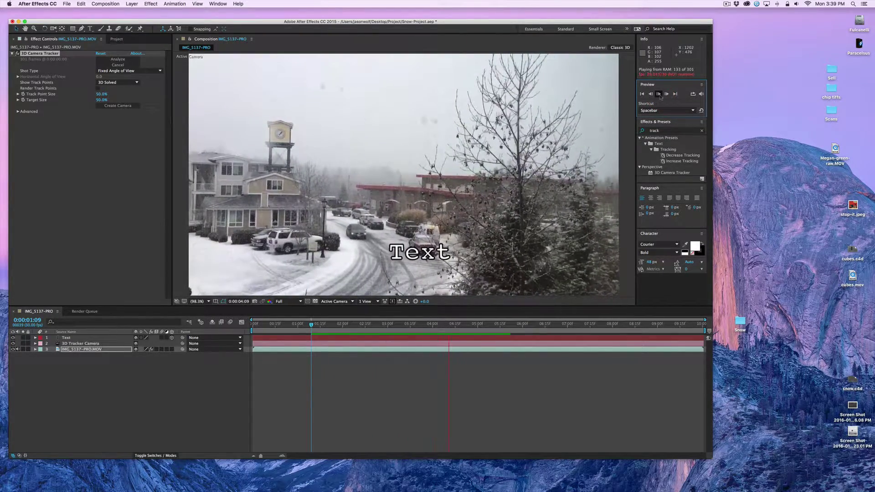
pyautogui.click(659, 94)
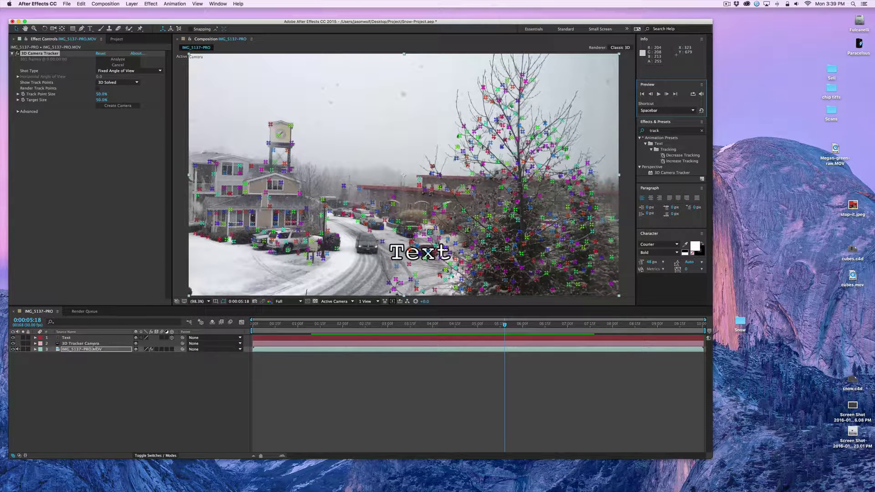
# Step: Delete the Text layer from the composition, keeping the 3D Tracker Camera
pyautogui.click(134, 365)
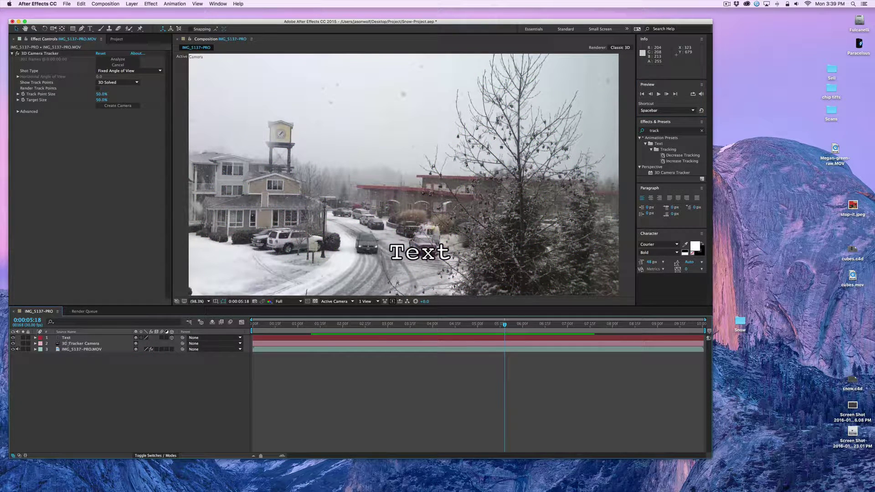
pyautogui.click(66, 337)
pyautogui.press('BackSpace')
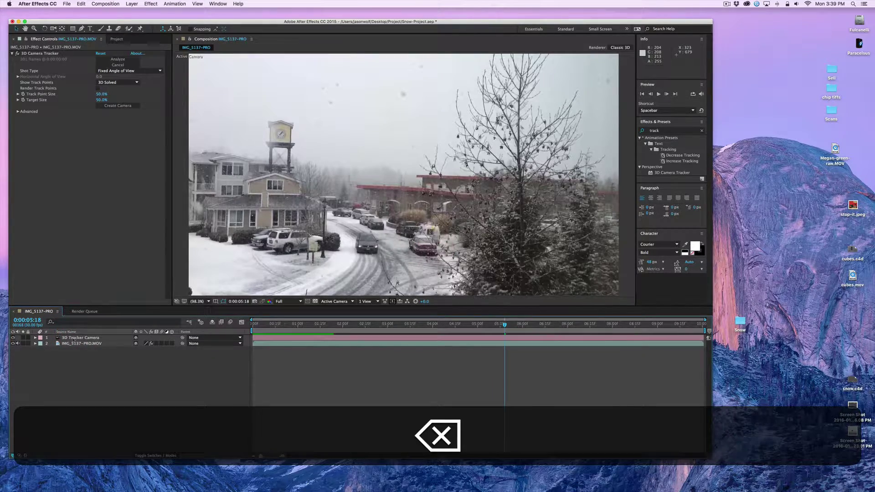
# Step: Create a black solid layer with its width and height reduced to less than the composition size
pyautogui.click(130, 5)
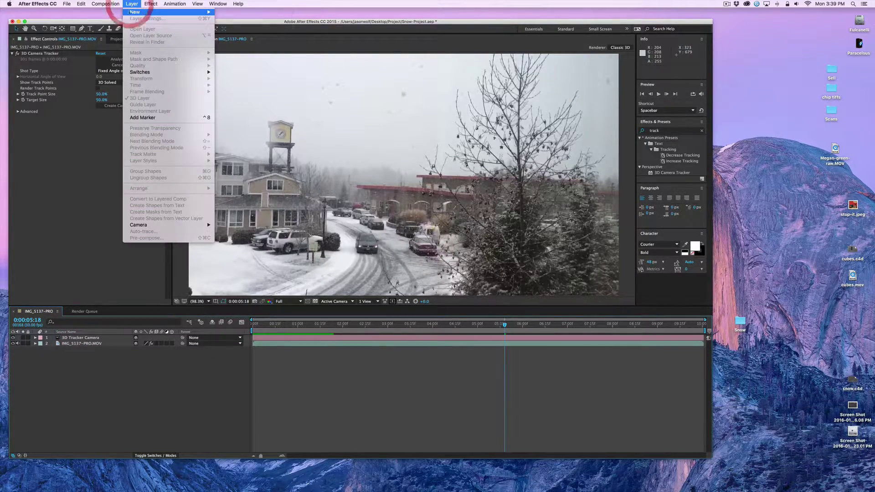
pyautogui.moveTo(173, 12)
pyautogui.click(239, 20)
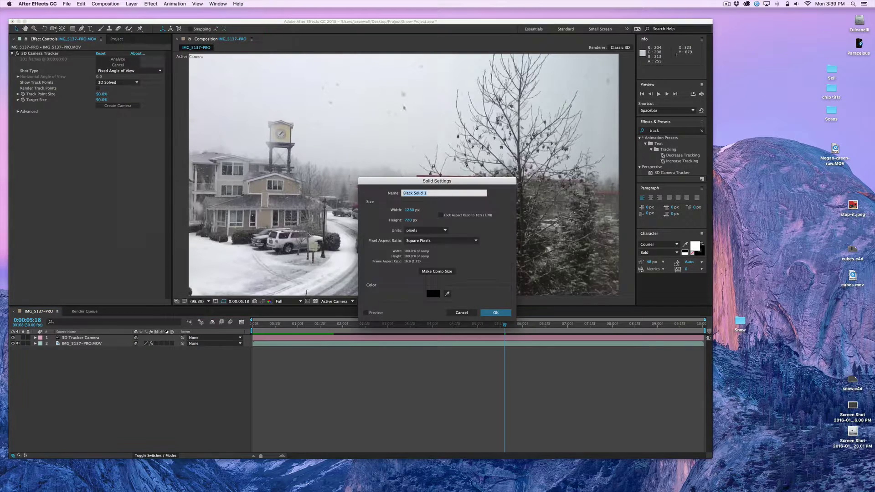
pyautogui.press('Tab')
pyautogui.write('977')
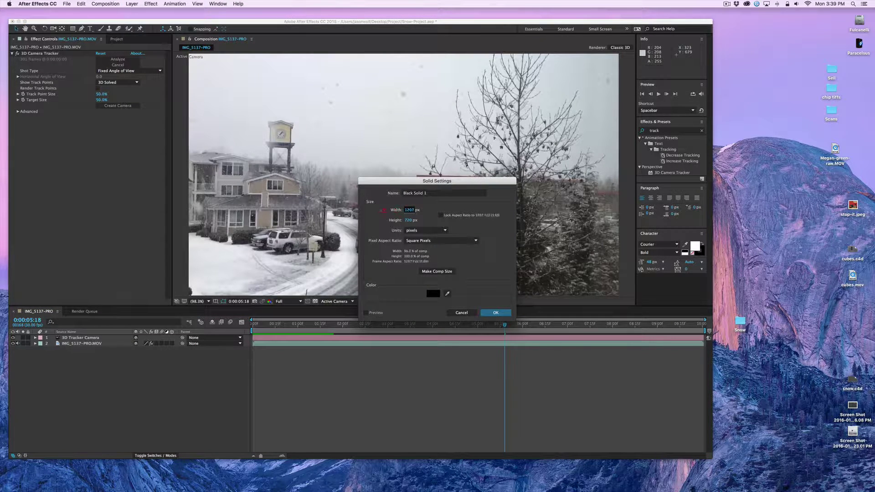
pyautogui.moveTo(301, 212); pyautogui.dragTo(253, 210)
pyautogui.moveTo(408, 221); pyautogui.dragTo(276, 221)
pyautogui.click(496, 313)
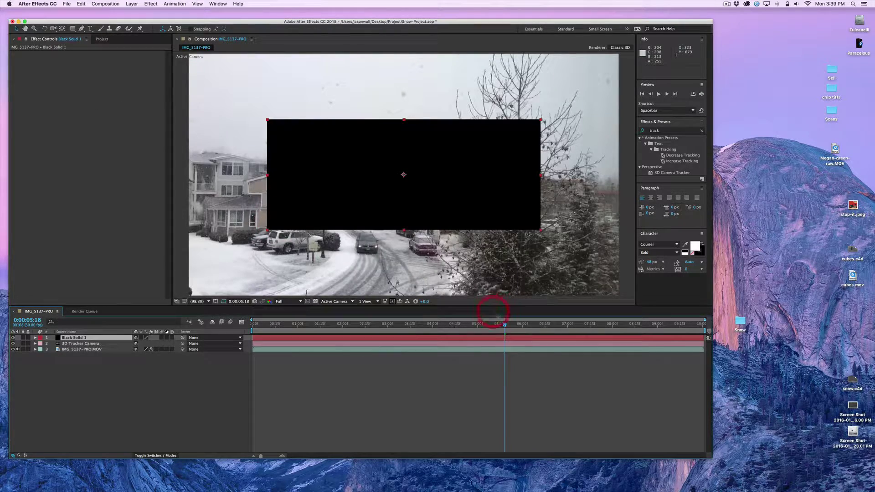
# Step: Narrow the black solid into an upright rectangle over the road beside the house, and make it a 3D layer
pyautogui.moveTo(540, 175); pyautogui.dragTo(367, 214)
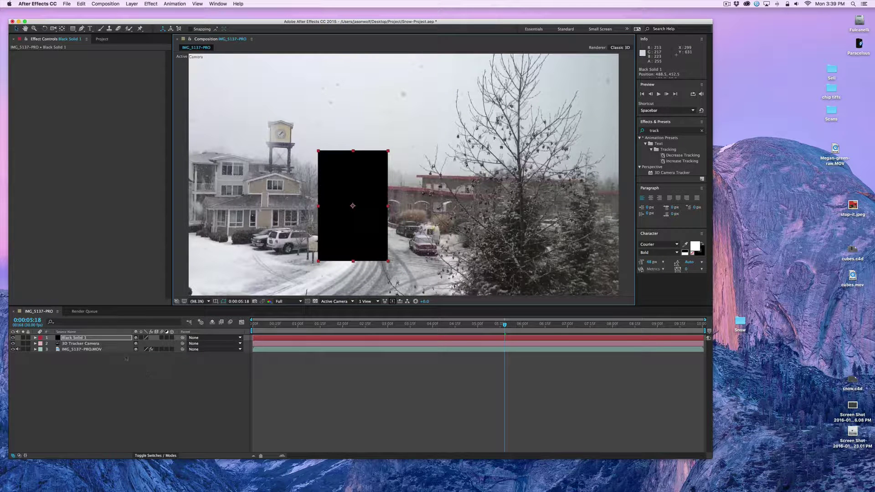
pyautogui.click(172, 338)
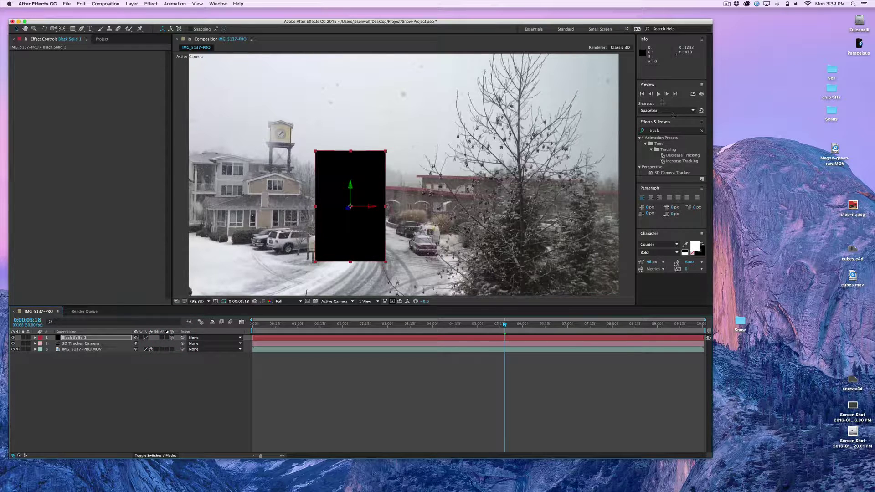
# Step: Play back the composition, including from the first frame, to check how the 3D solid follows the camera motion
pyautogui.click(658, 94)
pyautogui.click(659, 94)
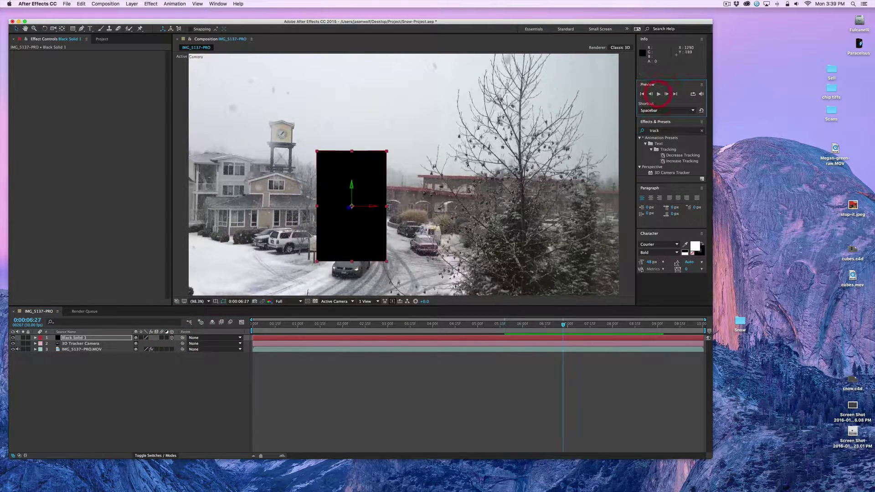
pyautogui.click(264, 324)
pyautogui.moveTo(265, 326); pyautogui.dragTo(252, 325)
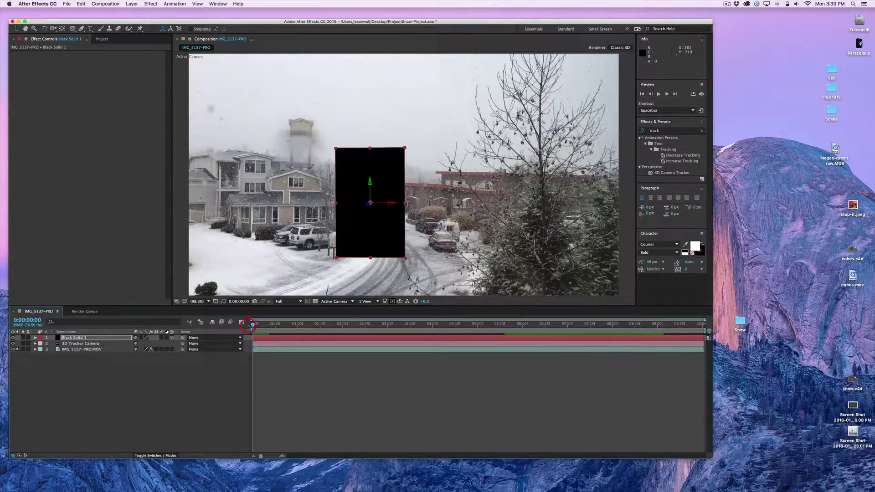
pyautogui.click(659, 94)
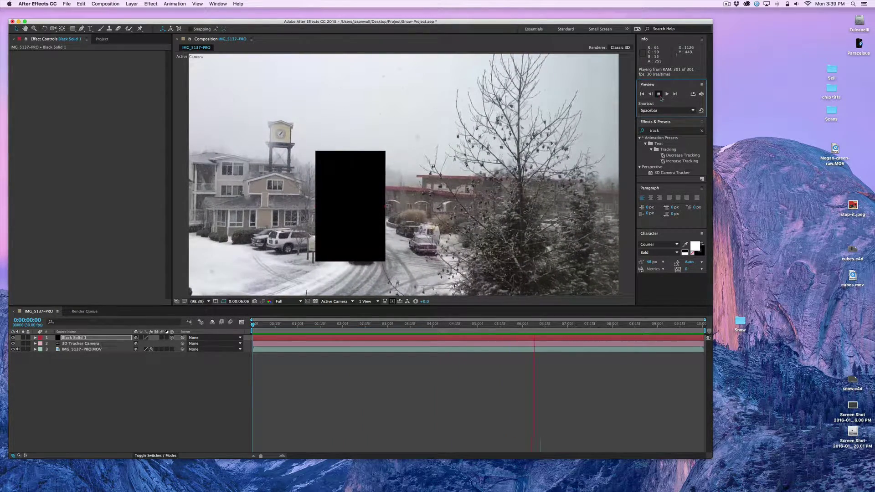
pyautogui.click(659, 93)
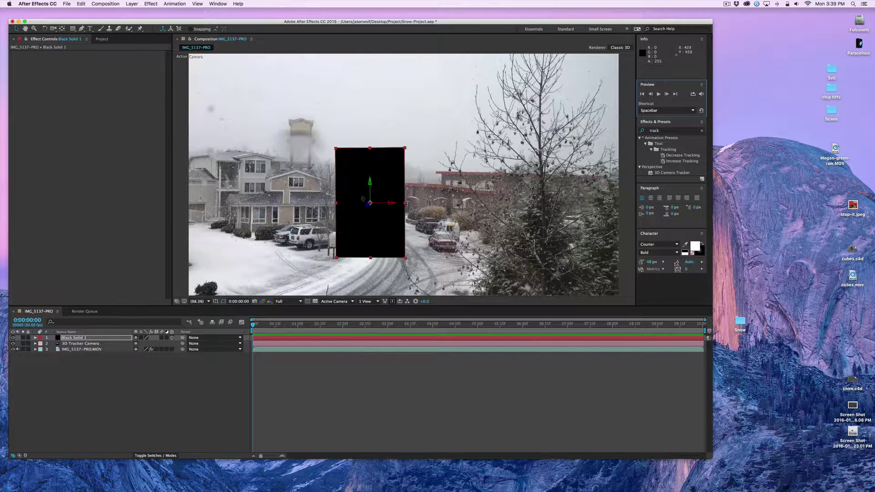
# Step: Move and widen the black solid across the buildings and tree, and delete its layer
pyautogui.moveTo(372, 177); pyautogui.dragTo(503, 164)
pyautogui.moveTo(445, 188); pyautogui.dragTo(527, 204)
pyautogui.moveTo(590, 179)
pyautogui.mouseDown()
pyautogui.moveTo(617, 182)
pyautogui.moveTo(591, 182)
pyautogui.mouseUp()
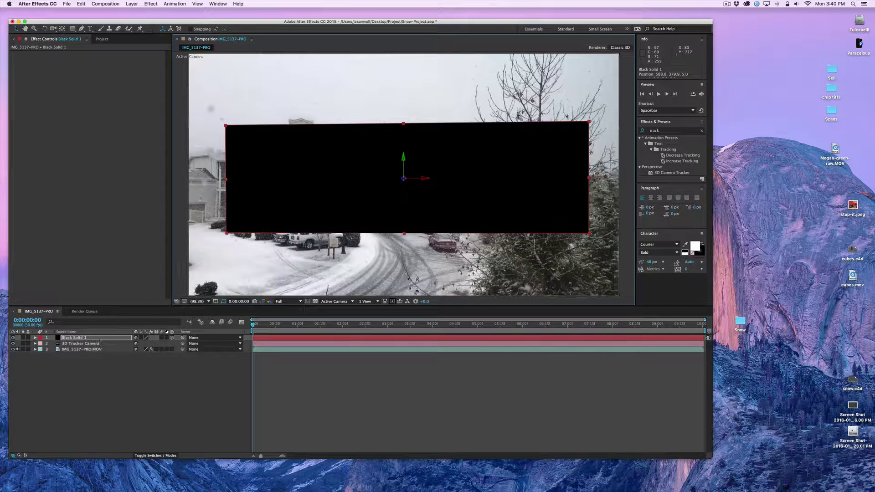
pyautogui.click(86, 338)
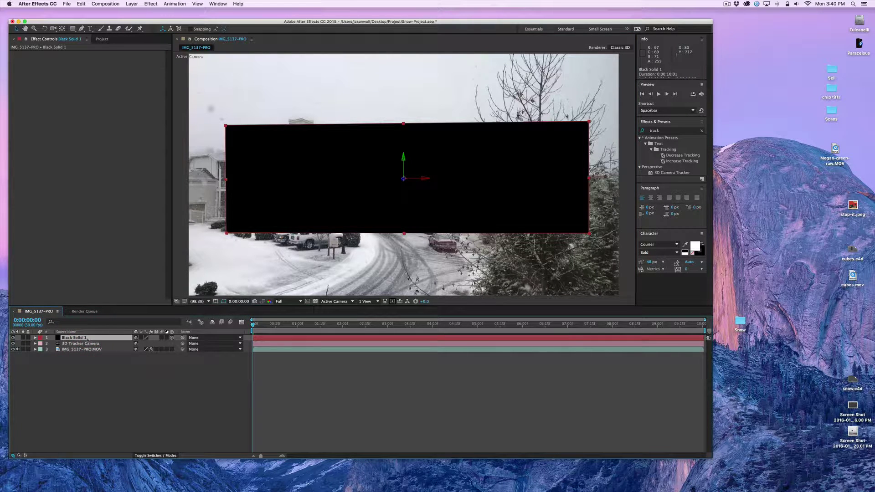
pyautogui.press('BackSpace')
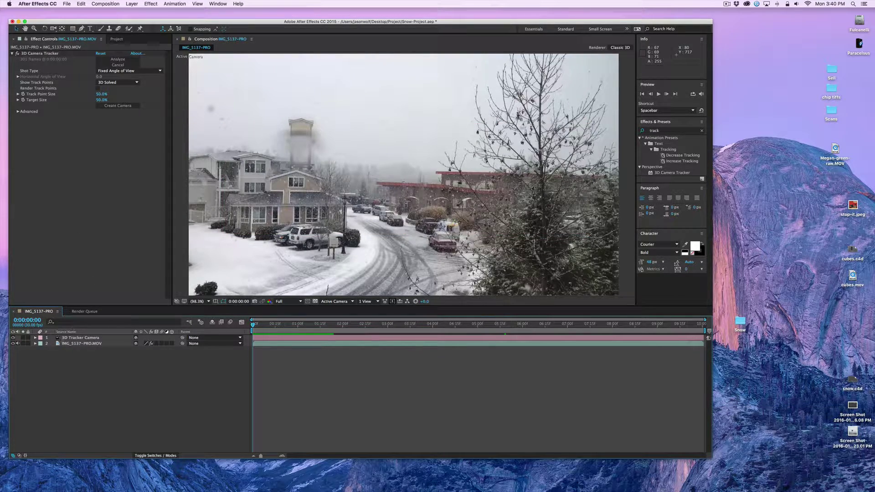
# Step: Examine the 3D Tracker Camera's film size, focal length and angle of view in its camera settings, and cancel the dialog
pyautogui.doubleClick(80, 338)
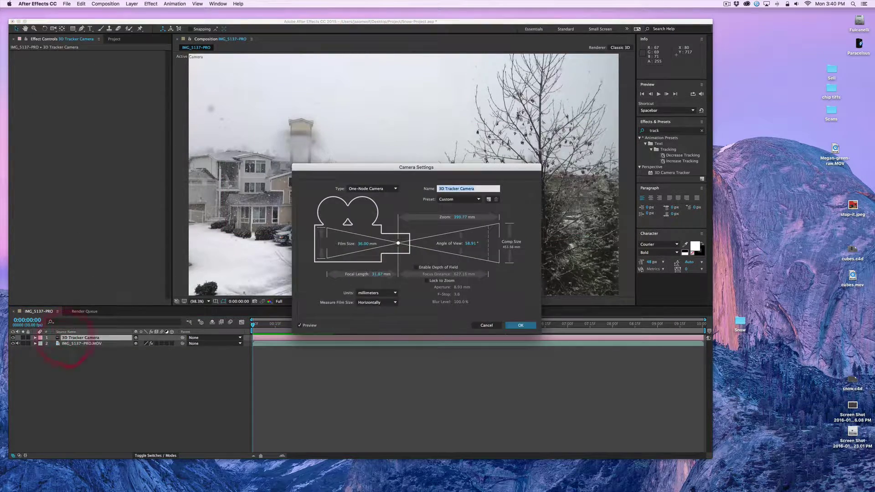
pyautogui.moveTo(255, 131); pyautogui.dragTo(253, 130)
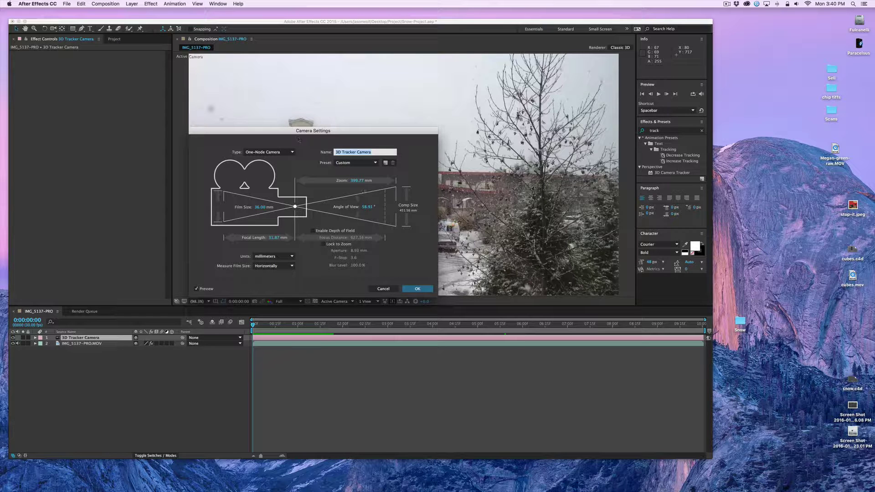
pyautogui.click(385, 289)
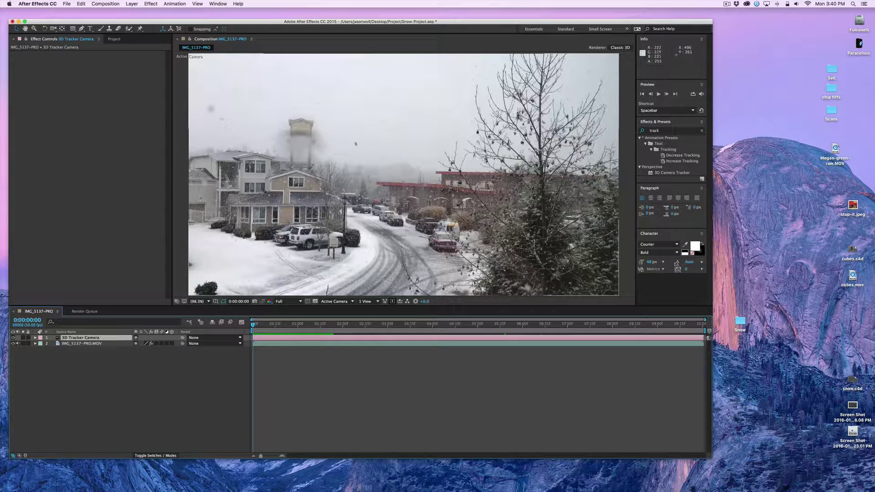
# Step: Check the composition's footage up close and re-examine the 3D Tracker Camera's lens settings, cancelling the dialog
pyautogui.press(',')
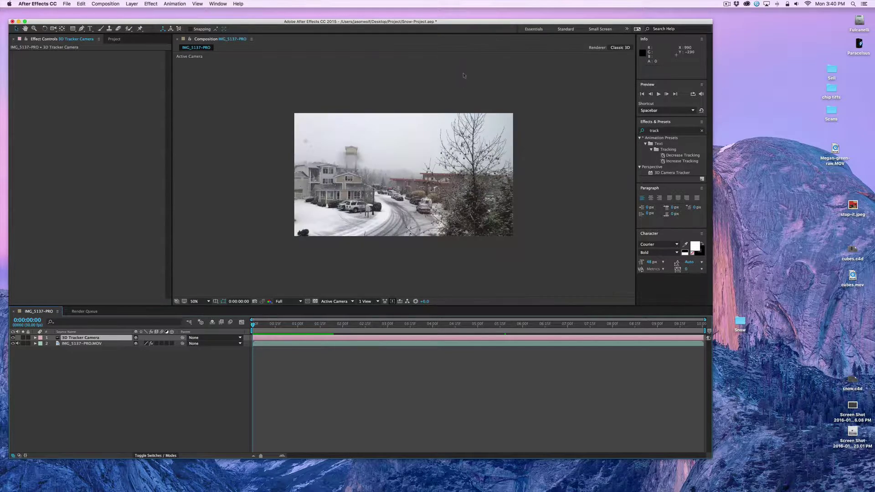
pyautogui.press('.')
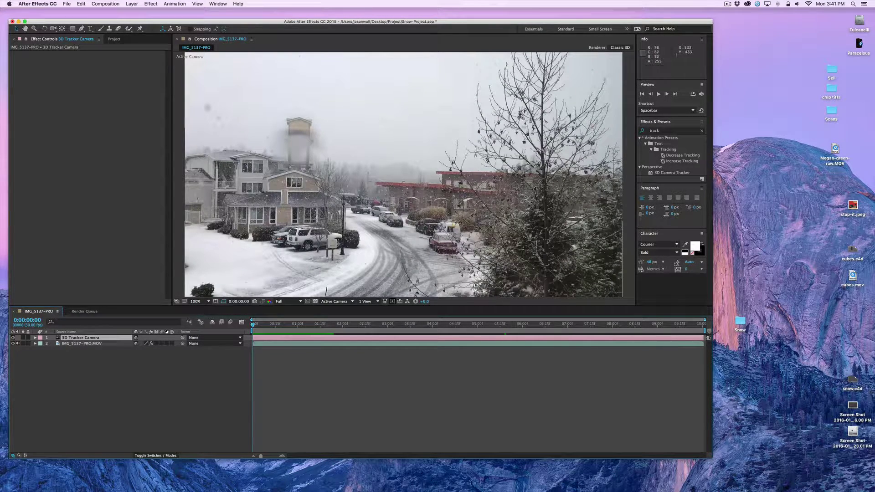
pyautogui.press(',')
pyautogui.press(',')
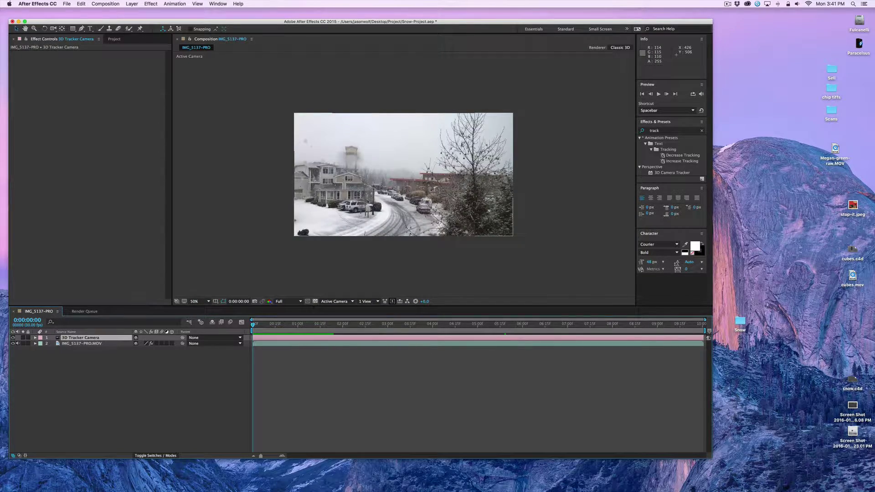
pyautogui.press('.')
pyautogui.press('.')
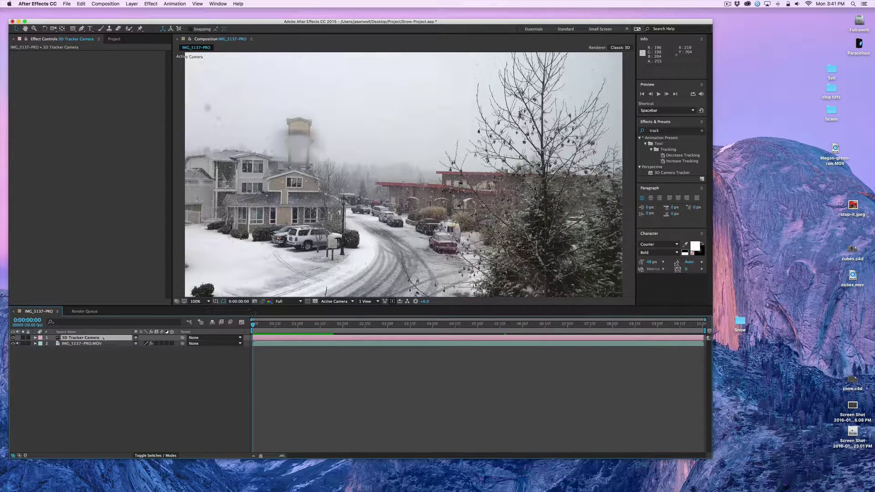
pyautogui.doubleClick(68, 338)
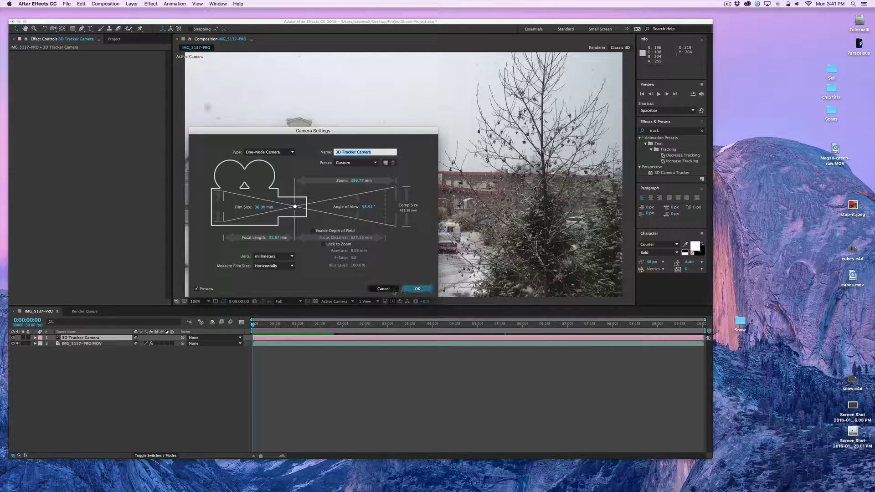
pyautogui.click(383, 289)
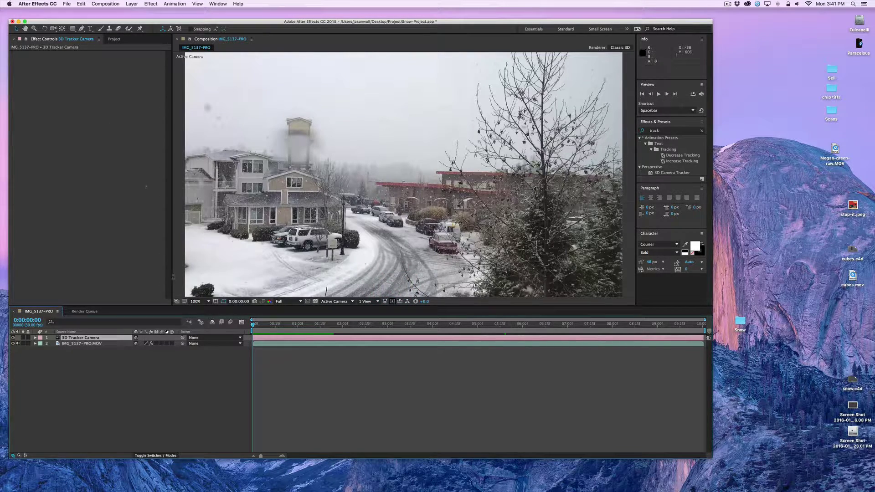
# Step: Select the IMG_5137-PRO.MOV layer, save the project, and quit After Effects
pyautogui.click(91, 344)
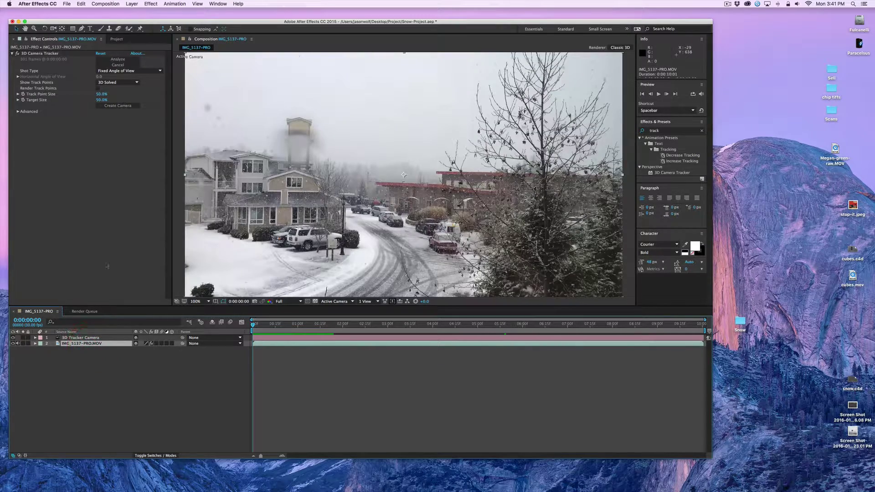
pyautogui.click(67, 4)
pyautogui.click(76, 61)
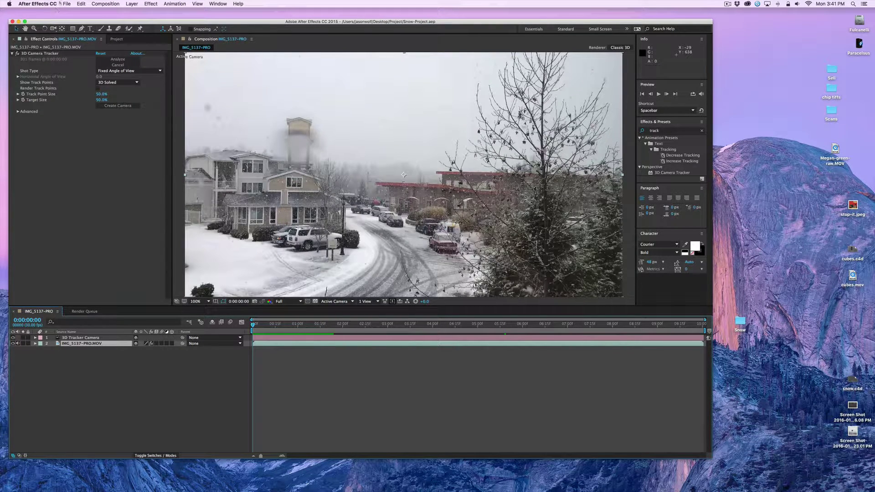
pyautogui.click(39, 4)
pyautogui.click(68, 72)
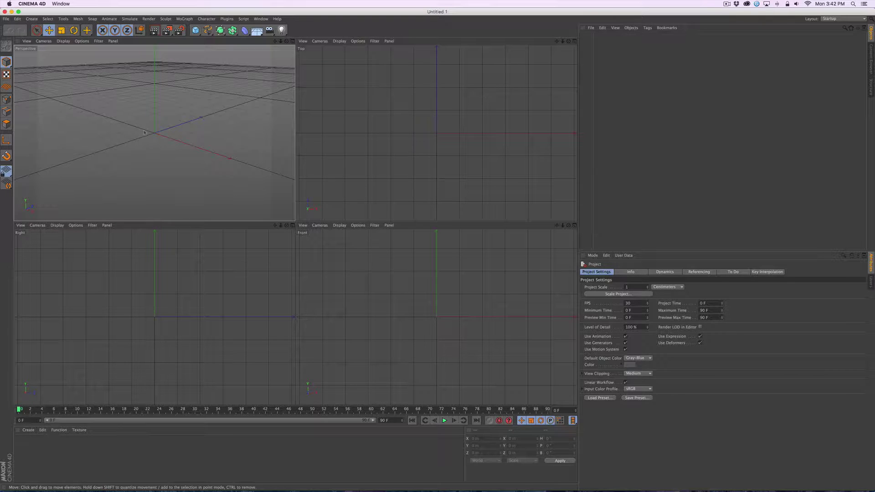
# Step: Quit the extra background application, switch to Finder, and open IMG_5137-PRO.MOV in QuickTime Player 7
pyautogui.press('super+Tab')
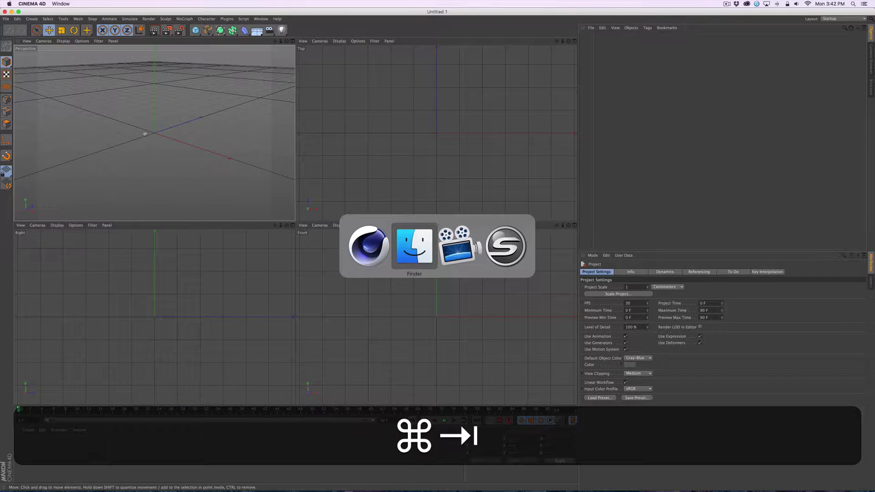
pyautogui.press('super+Tab')
pyautogui.press('super+Tab')
pyautogui.press('super+q')
pyautogui.press('super+Tab')
pyautogui.press('super+Tab')
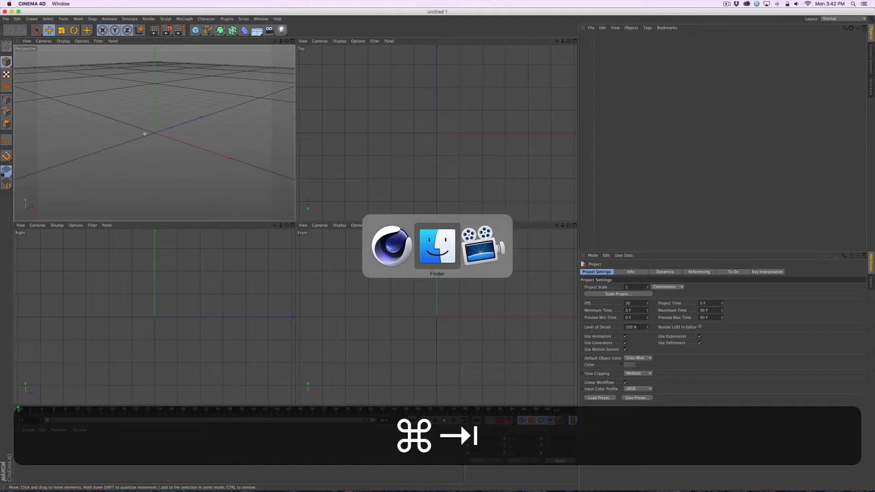
pyautogui.doubleClick(435, 74)
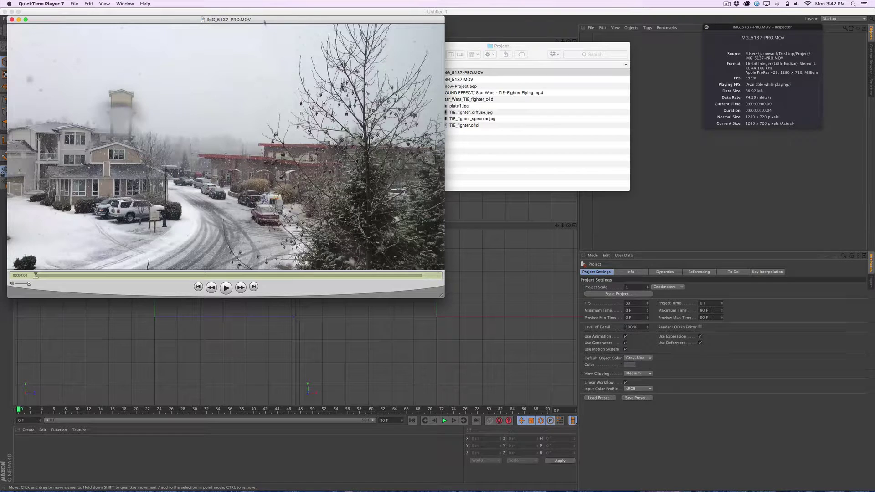
# Step: Scrub the clip to about 6 seconds to review its camera motion, quit QuickTime Player 7, and return to Cinema 4D
pyautogui.moveTo(266, 18); pyautogui.dragTo(451, 81)
pyautogui.moveTo(223, 335); pyautogui.dragTo(454, 341)
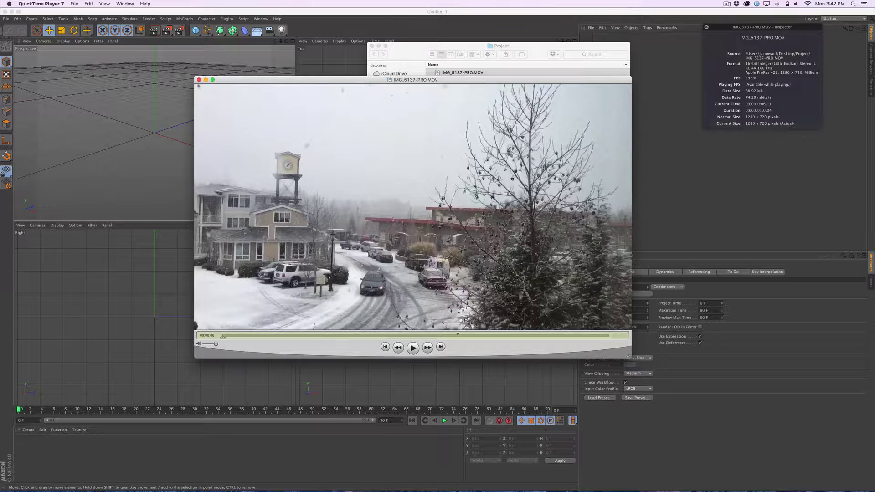
pyautogui.click(33, 4)
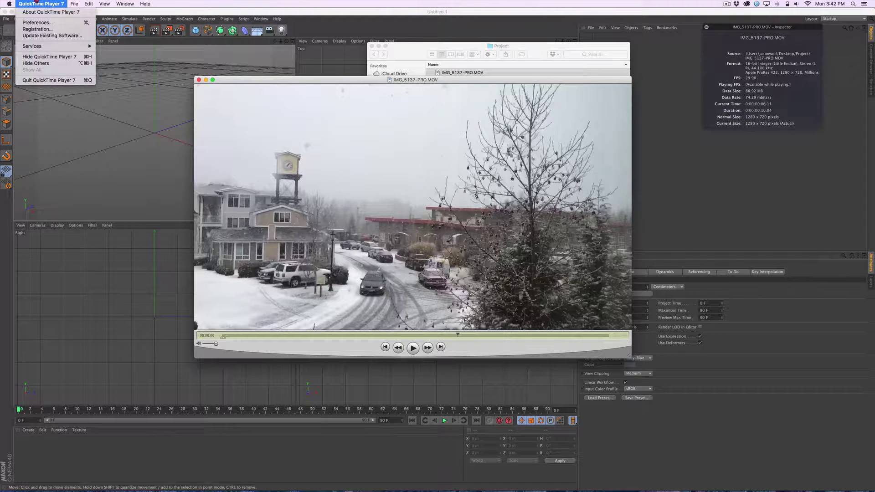
pyautogui.click(31, 4)
pyautogui.moveTo(302, 82); pyautogui.dragTo(285, 82)
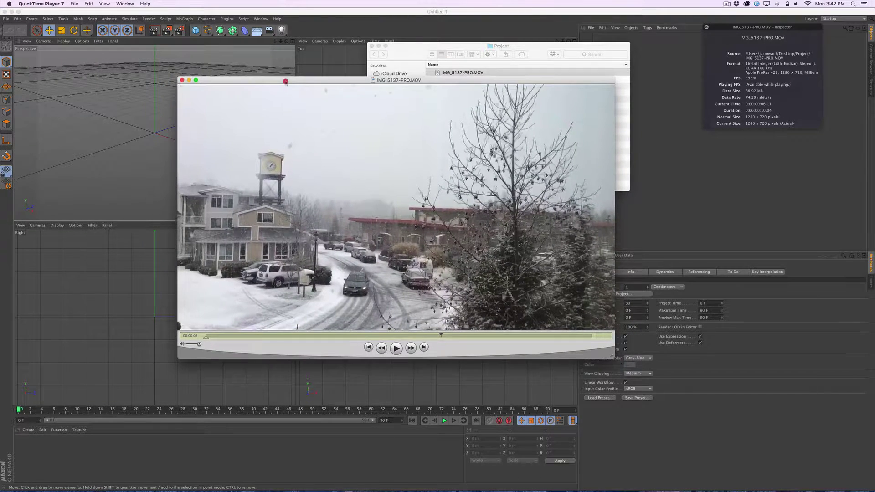
pyautogui.click(41, 3)
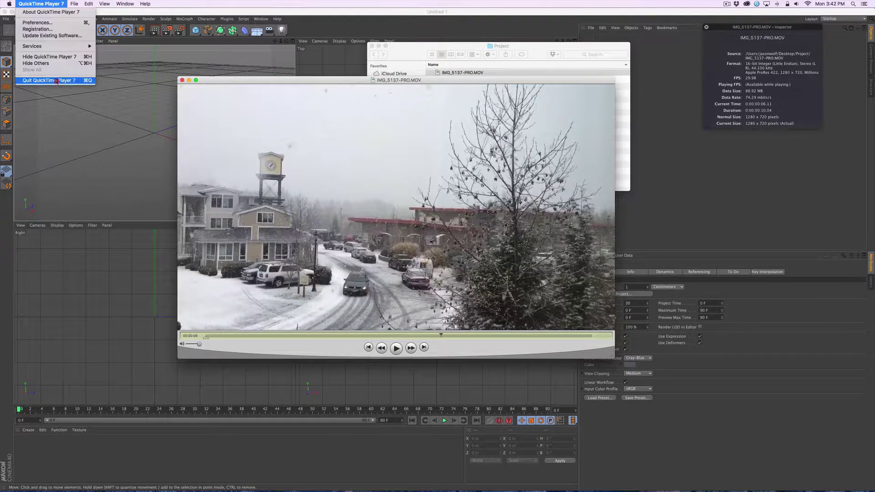
pyautogui.click(57, 82)
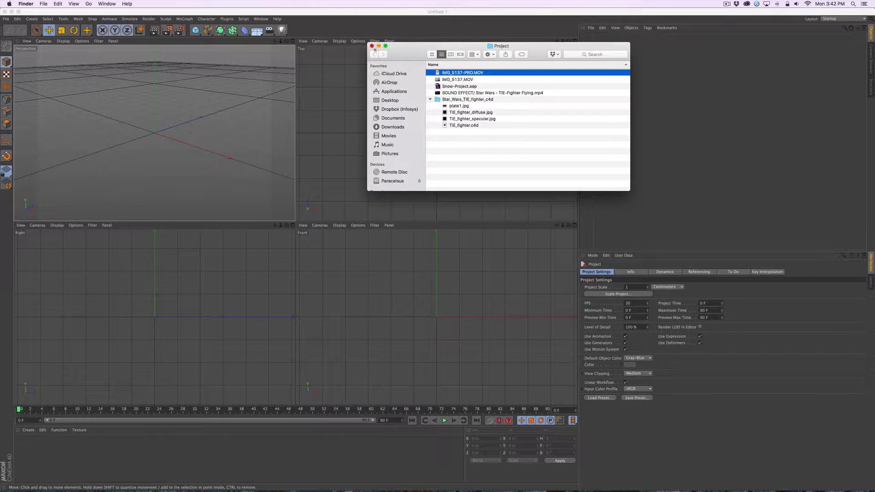
pyautogui.click(289, 133)
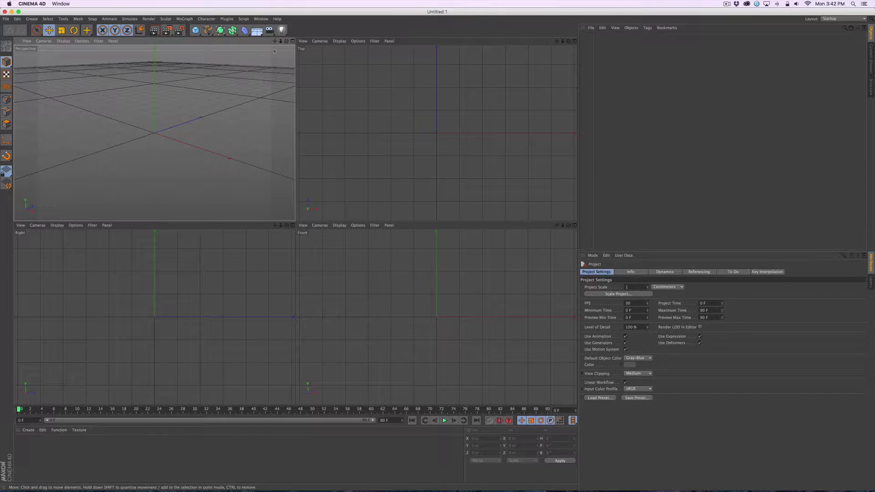
# Step: Add a standard Camera object to the empty scene and frame it in the Top, Front and Right views
pyautogui.click(269, 30)
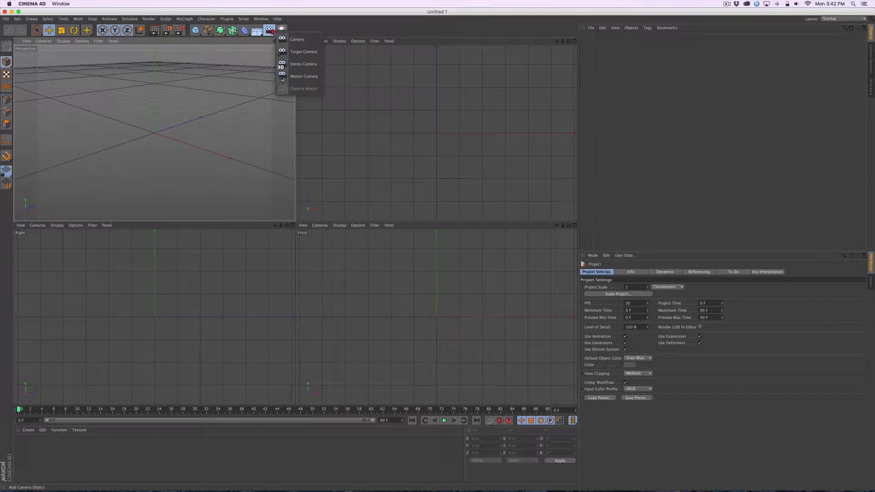
pyautogui.click(307, 40)
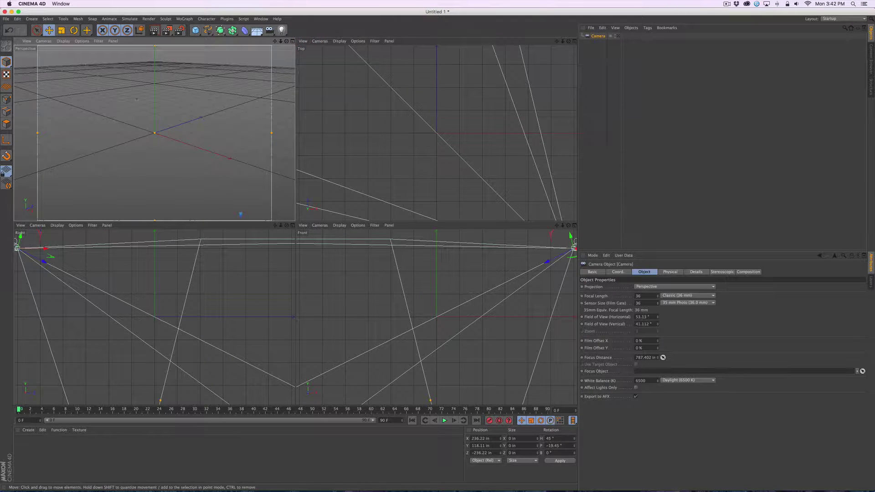
pyautogui.moveTo(563, 41); pyautogui.dragTo(492, 41)
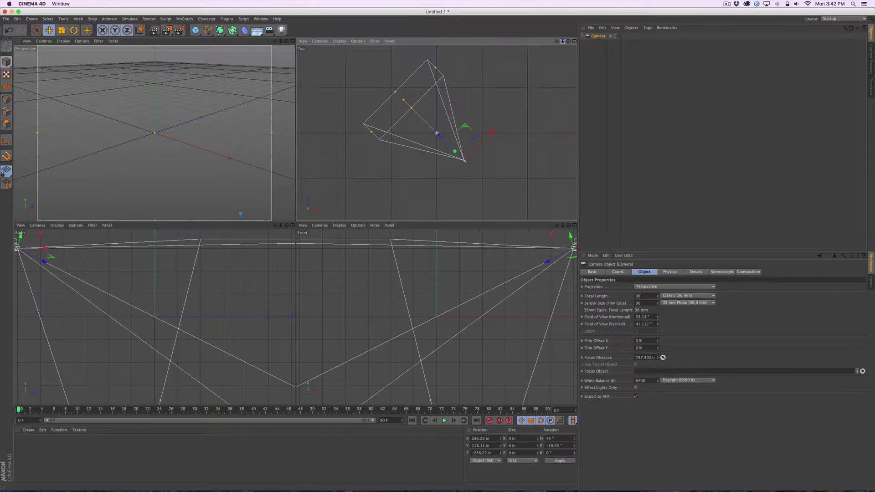
pyautogui.moveTo(563, 226); pyautogui.dragTo(330, 244)
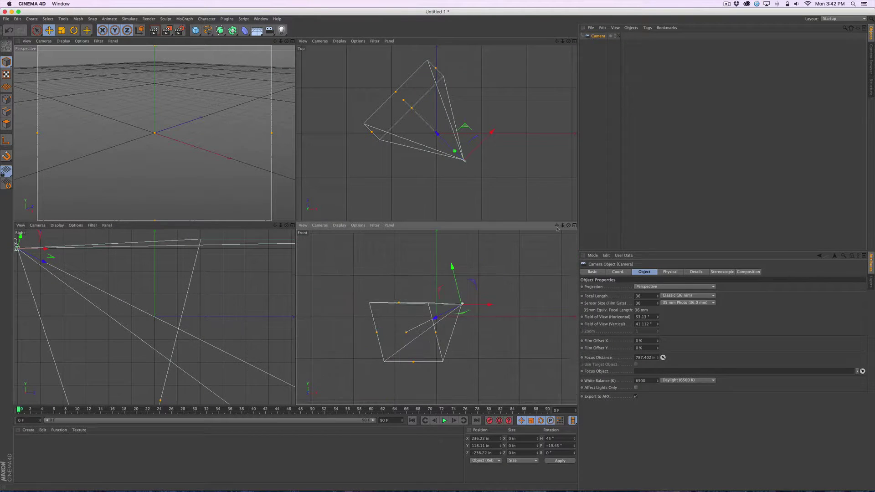
pyautogui.press('2')
pyautogui.moveTo(230, 249); pyautogui.dragTo(120, 334)
pyautogui.press('1')
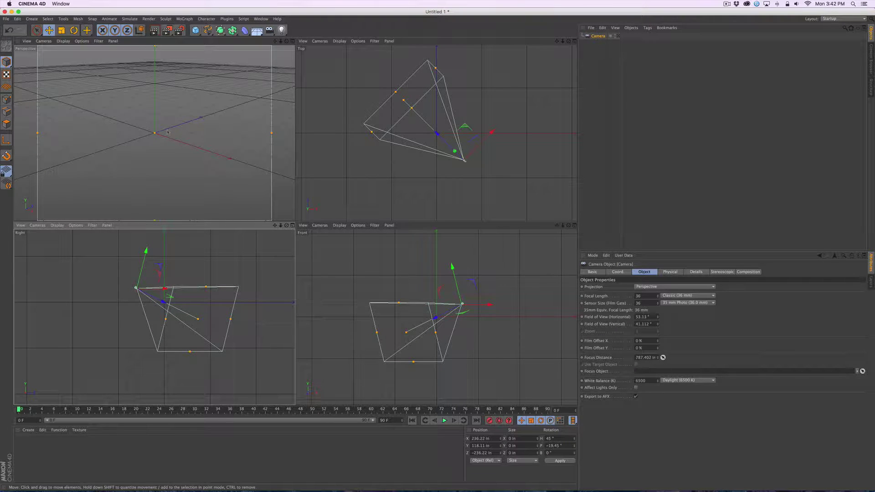
# Step: Make the Perspective view look through the new Camera object
pyautogui.click(82, 41)
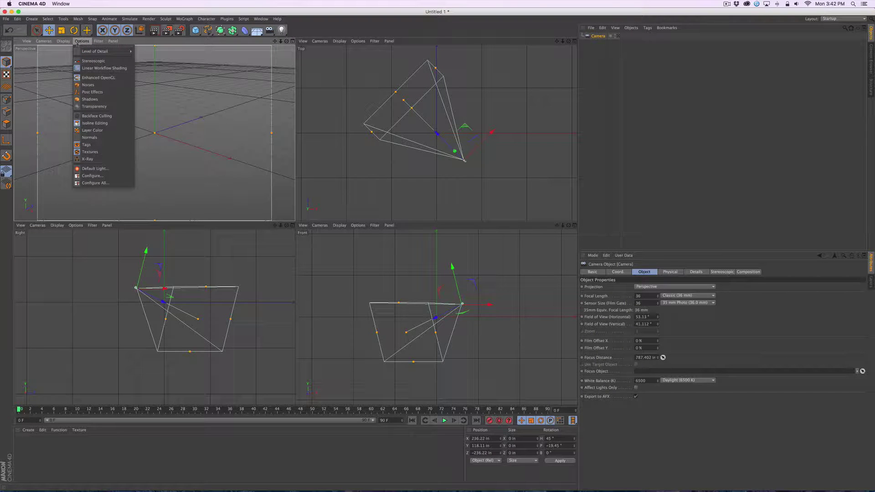
pyautogui.click(43, 41)
pyautogui.moveTo(51, 59)
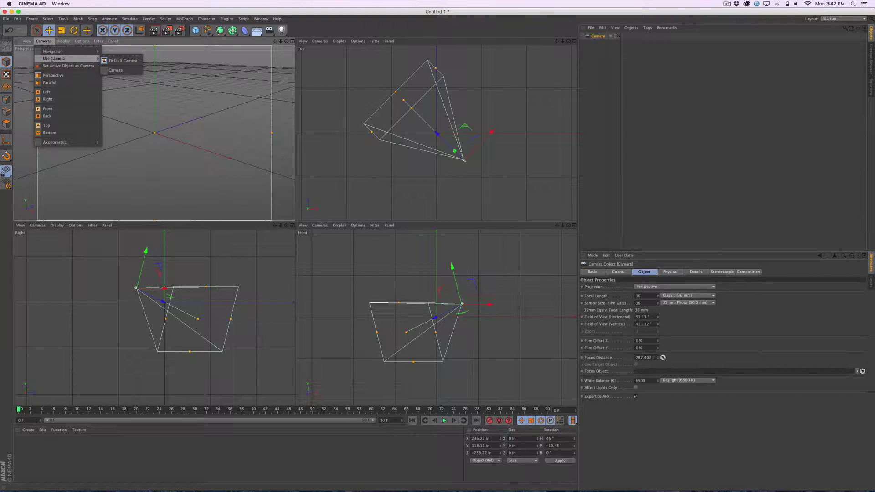
pyautogui.click(116, 70)
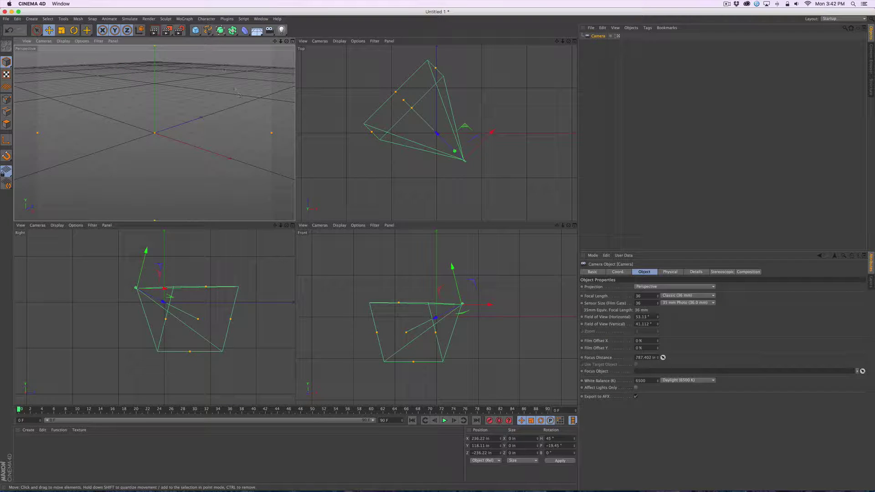
# Step: Add a temporary cube, test the view by moving the camera diagonally away from it in the Top view, and delete the cube
pyautogui.click(196, 31)
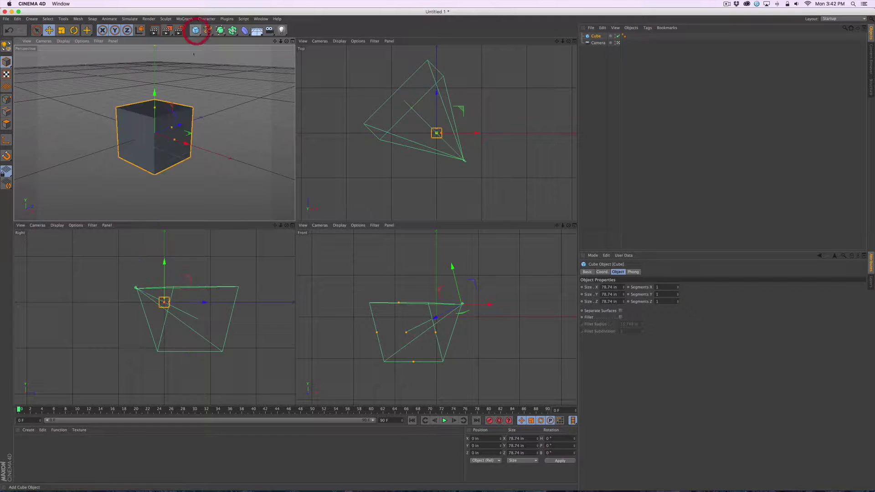
pyautogui.click(597, 43)
pyautogui.moveTo(507, 160); pyautogui.dragTo(533, 186)
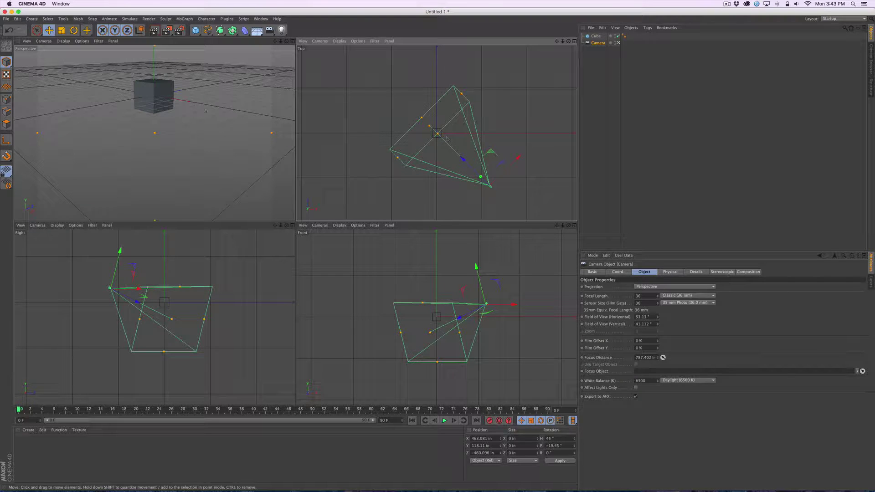
pyautogui.click(596, 36)
pyautogui.press('BackSpace')
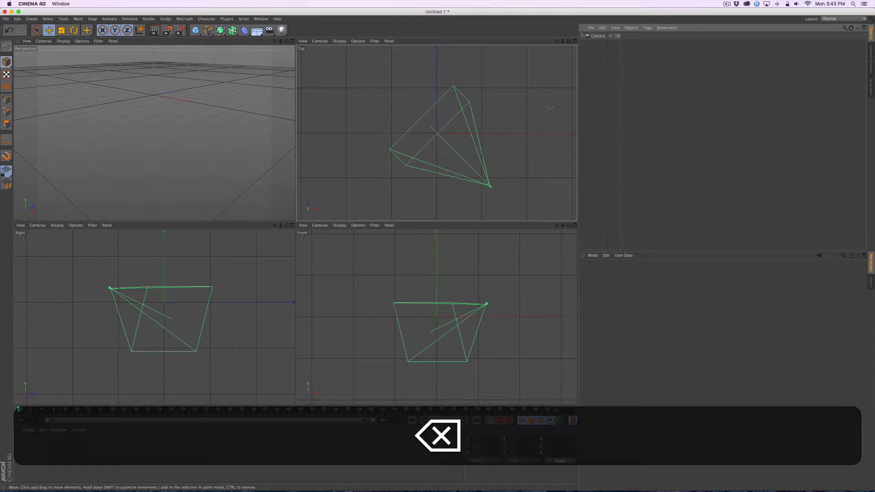
# Step: Try rotating the camera in the Top view, undo the rotation, and return to the Move tool
pyautogui.click(598, 36)
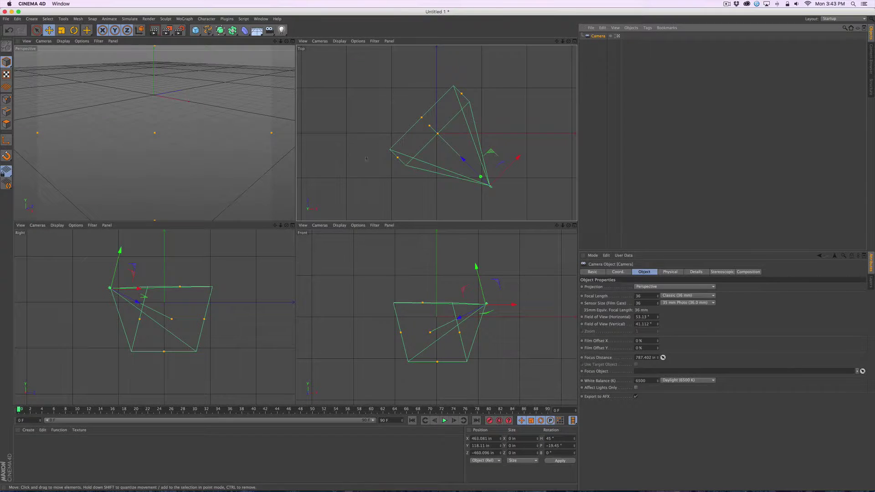
pyautogui.press('r')
pyautogui.moveTo(513, 183); pyautogui.dragTo(515, 202)
pyautogui.press('super+z')
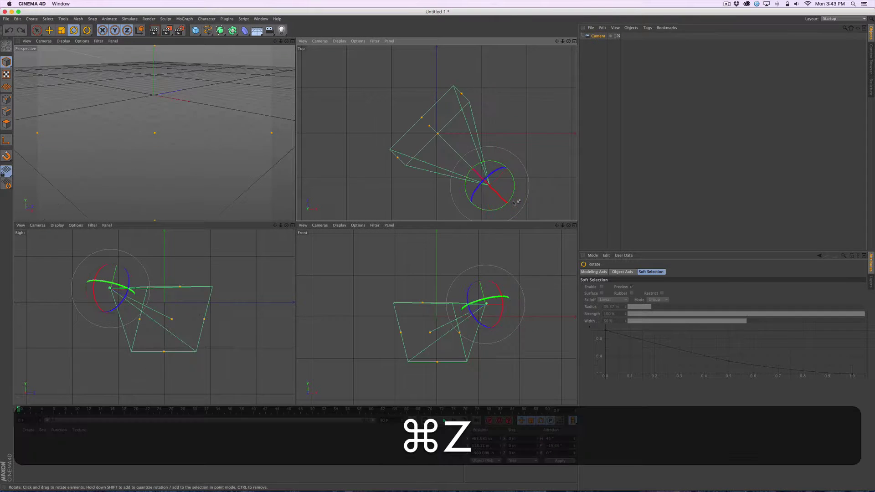
pyautogui.press('super+e')
pyautogui.press('e')
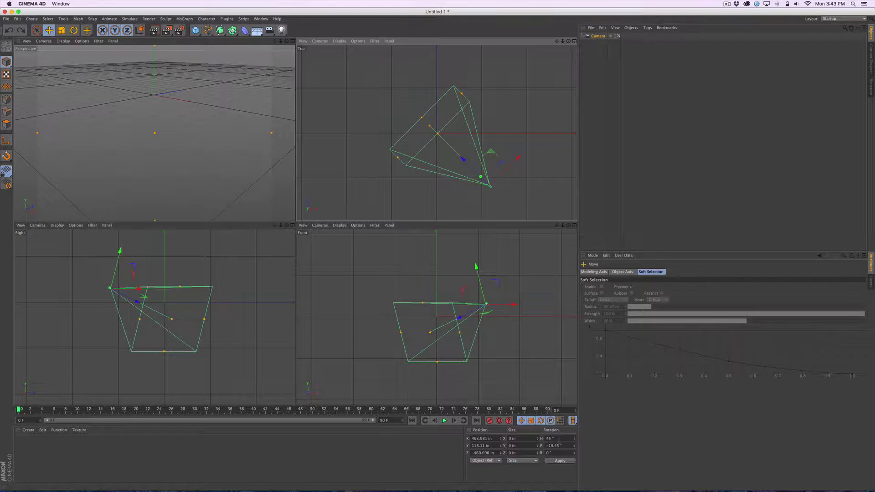
# Step: Set the camera's H, P and B rotation and its X, Y and Z position to 0
pyautogui.press('Tab')
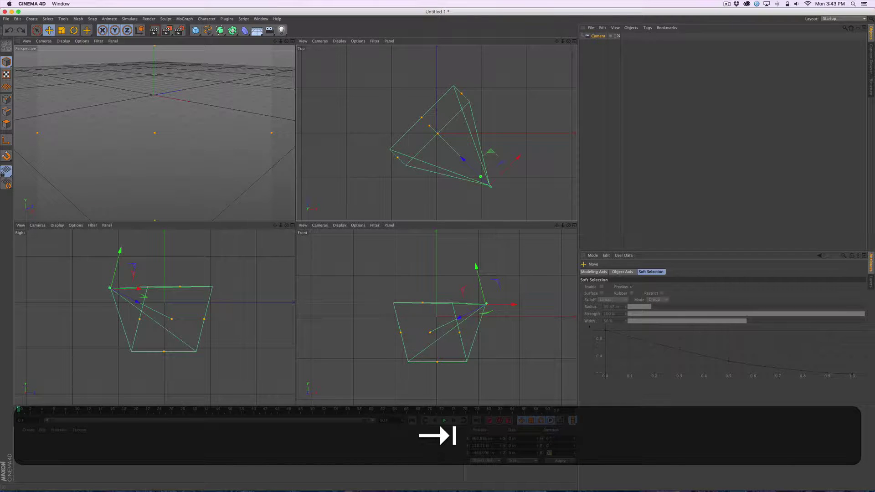
pyautogui.click(564, 460)
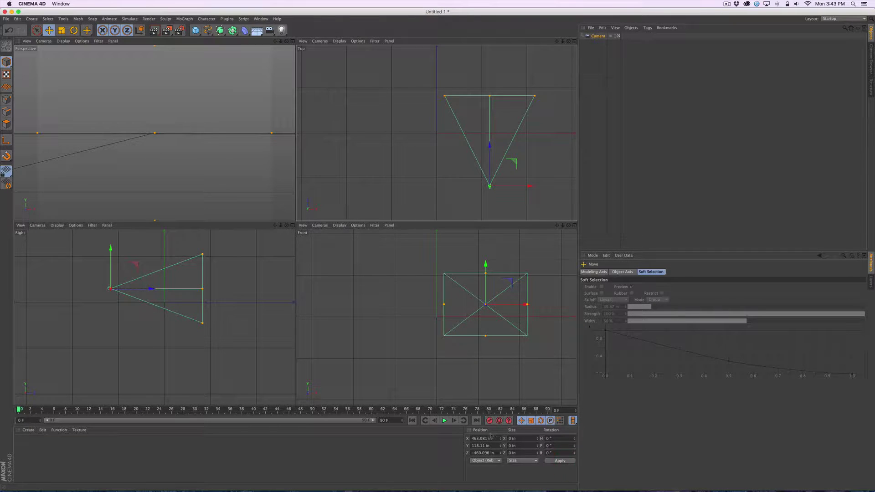
pyautogui.moveTo(494, 439); pyautogui.dragTo(440, 438)
pyautogui.write('0')
pyautogui.press('Tab')
pyautogui.write('0')
pyautogui.press('Tab')
pyautogui.write('0')
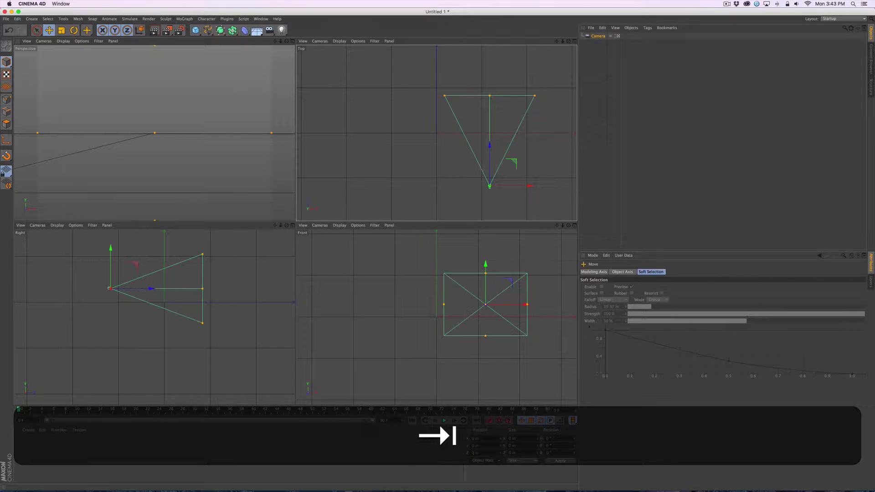
pyautogui.click(564, 461)
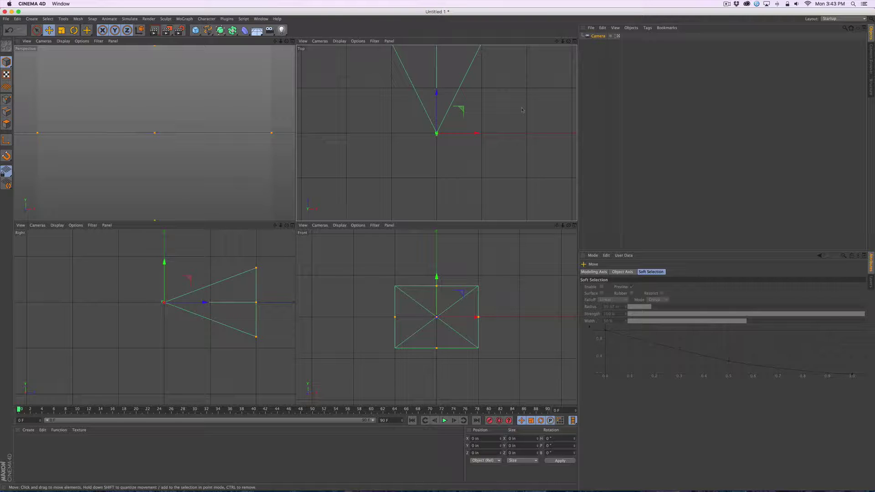
# Step: Set the camera's horizontal field of view to 58.91°
pyautogui.doubleClick(599, 36)
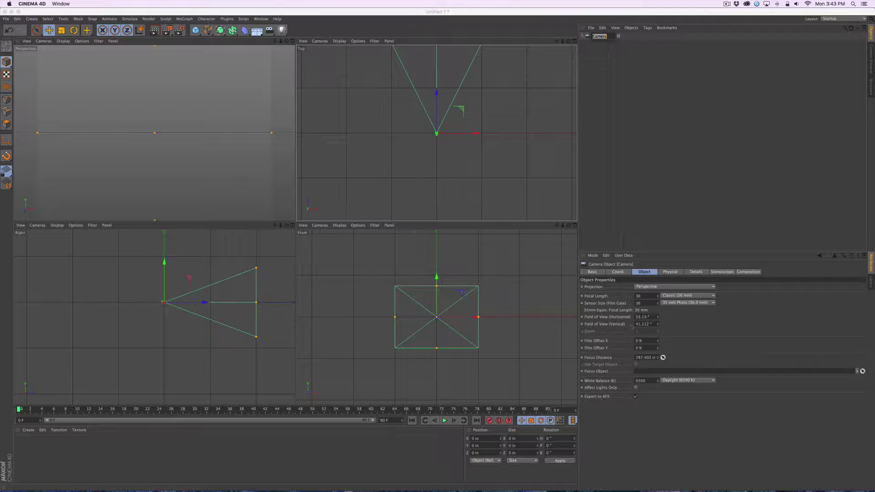
pyautogui.click(635, 317)
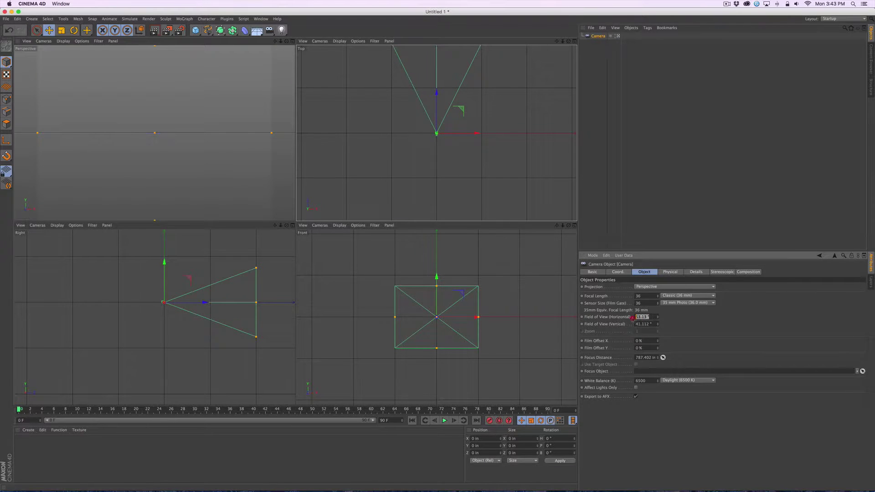
pyautogui.write('58')
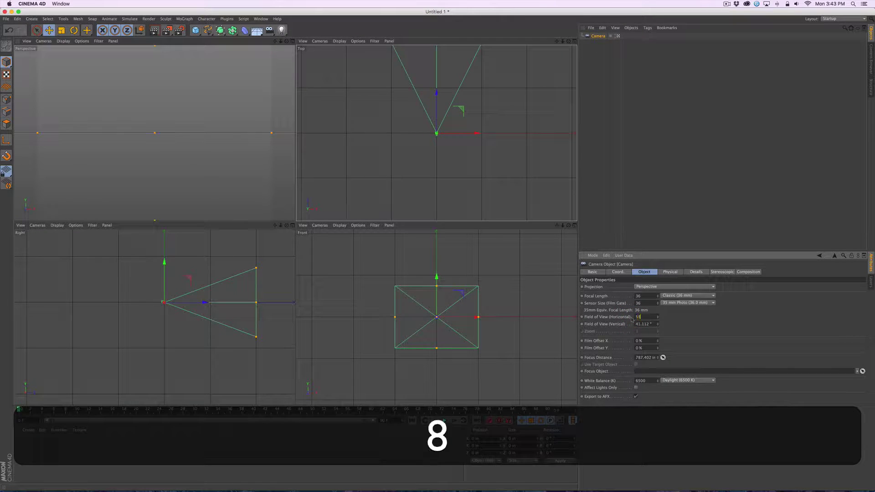
pyautogui.write('.91')
pyautogui.press('Tab')
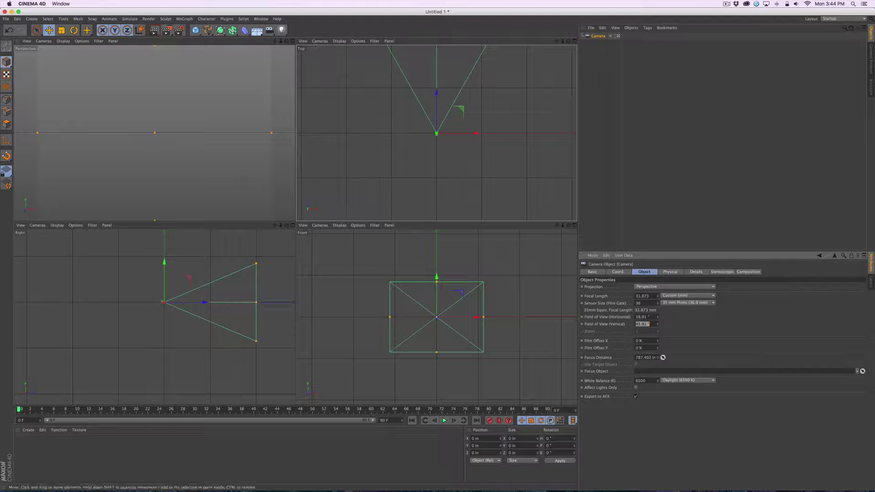
# Step: Add a Background object to the scene and create a new material named SnowVid
pyautogui.click(257, 30)
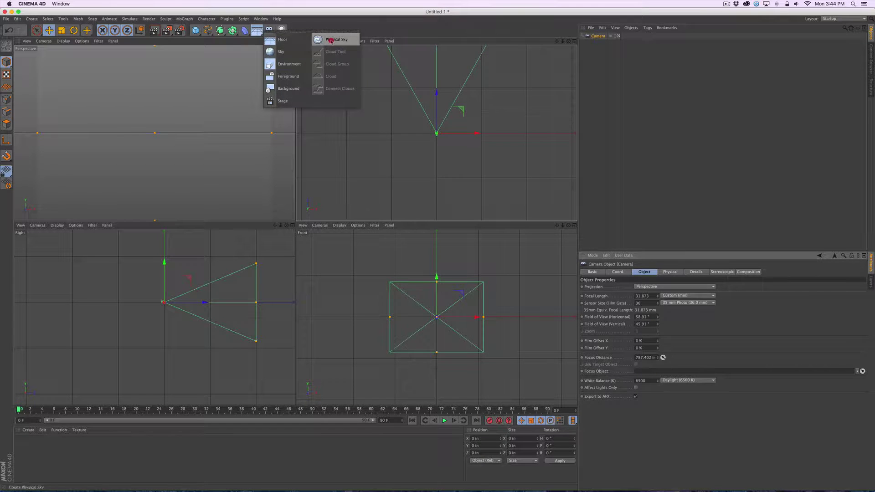
pyautogui.click(293, 88)
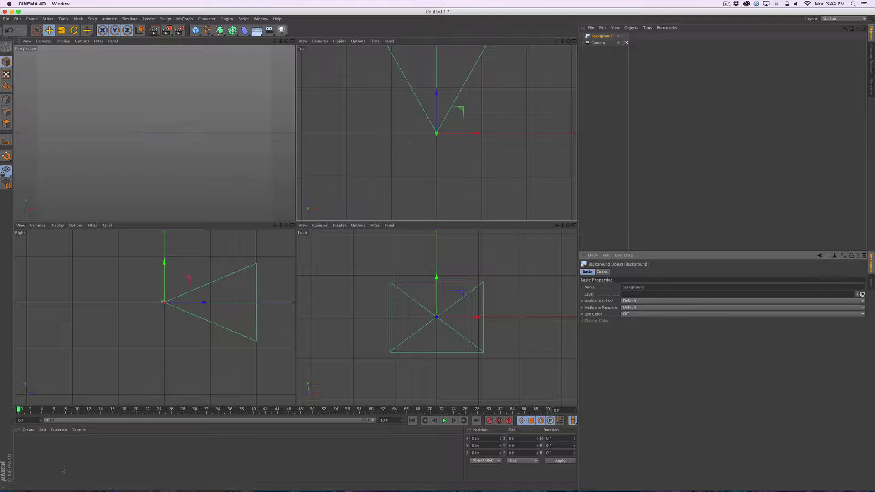
pyautogui.doubleClick(31, 452)
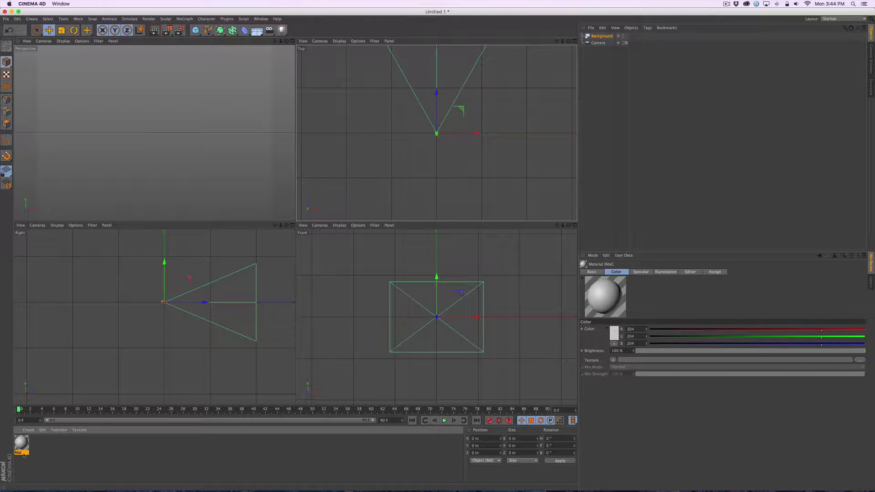
pyautogui.press('Return')
pyautogui.doubleClick(23, 453)
pyautogui.write('SnowV')
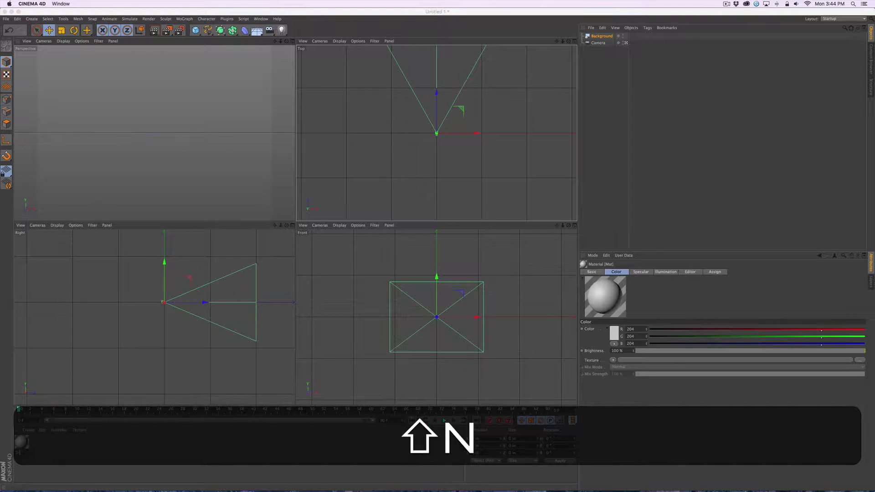
pyautogui.write('id')
pyautogui.press('Return')
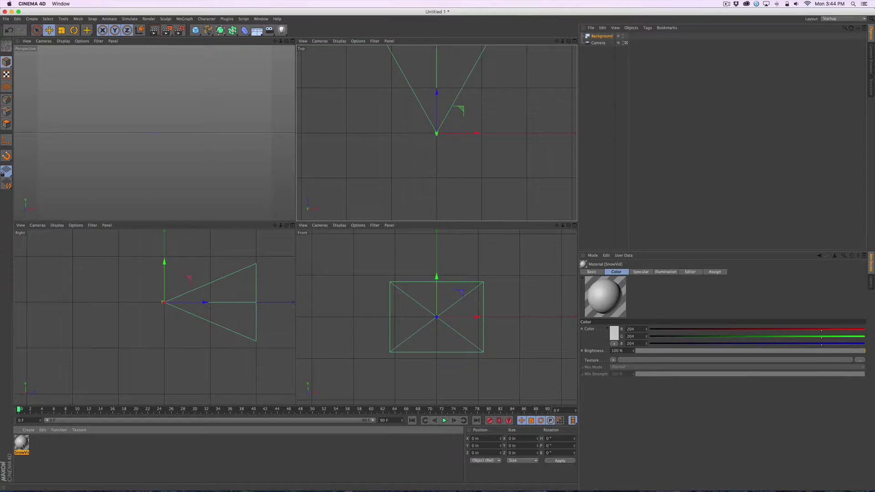
# Step: Load IMG_5137-PRO.MOV from the Project folder as the SnowVid material's color texture, without copying it to the project location
pyautogui.doubleClick(23, 446)
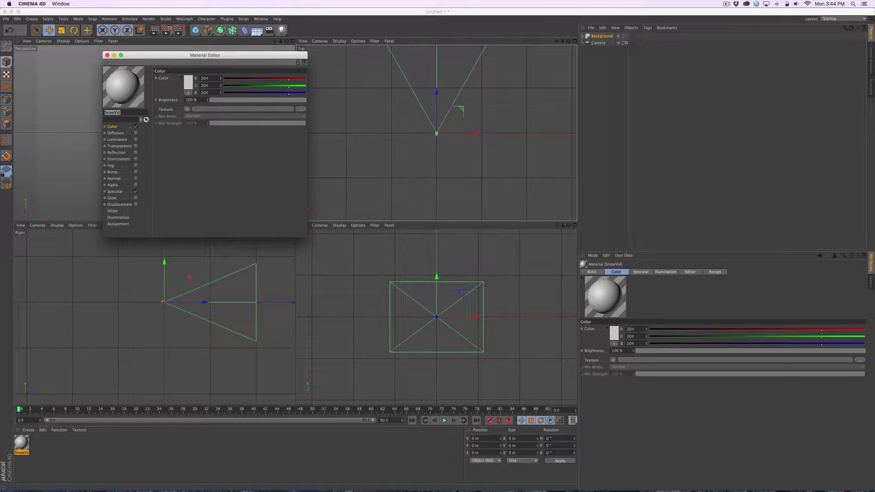
pyautogui.click(301, 109)
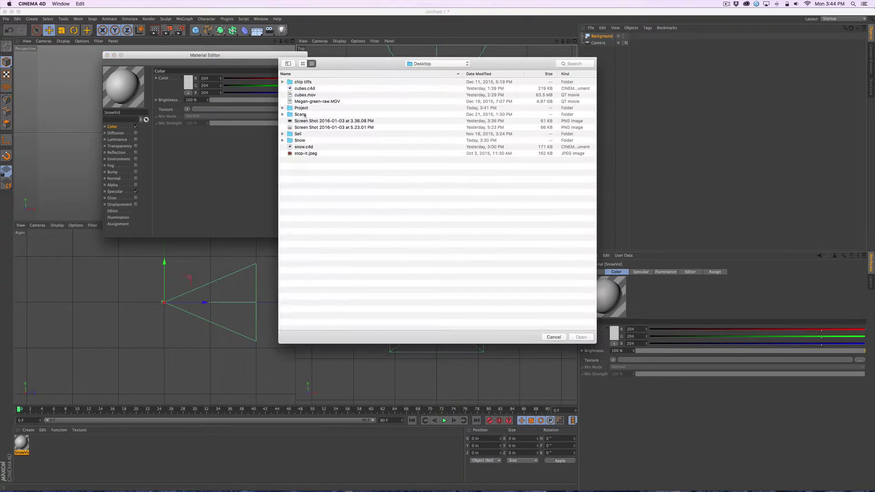
pyautogui.press('super+Tab')
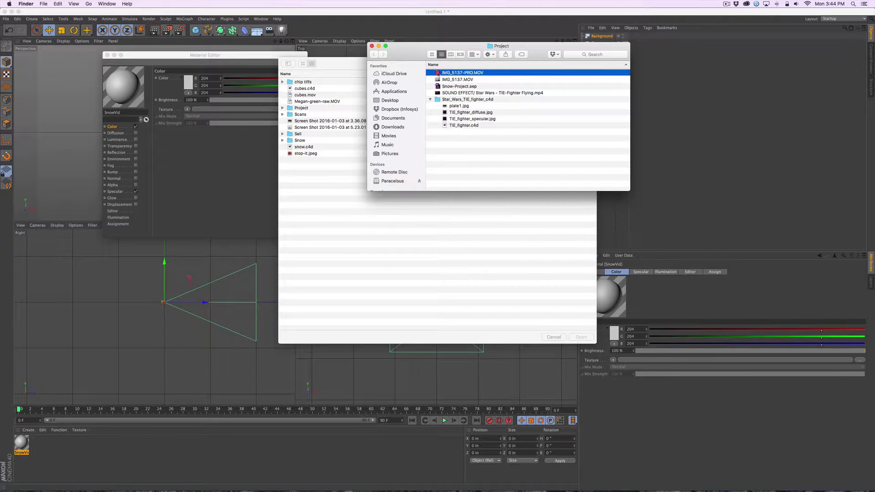
pyautogui.moveTo(438, 73); pyautogui.dragTo(344, 183)
pyautogui.click(371, 46)
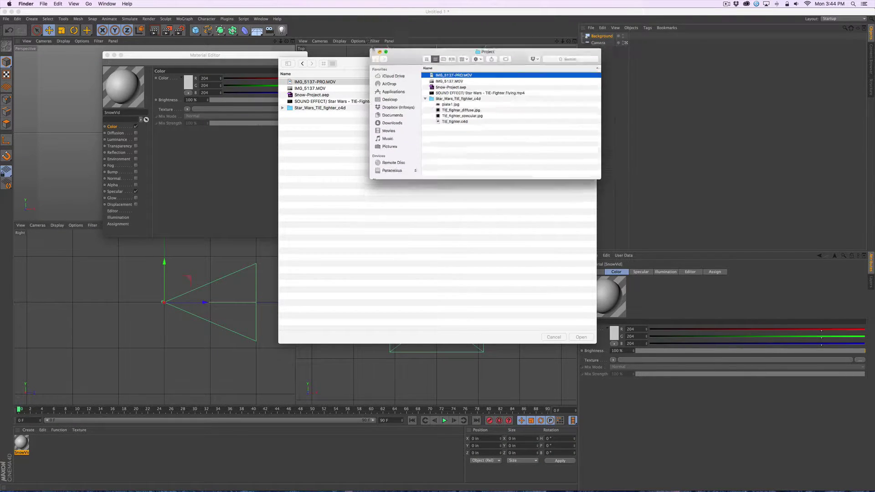
pyautogui.click(316, 83)
pyautogui.click(581, 337)
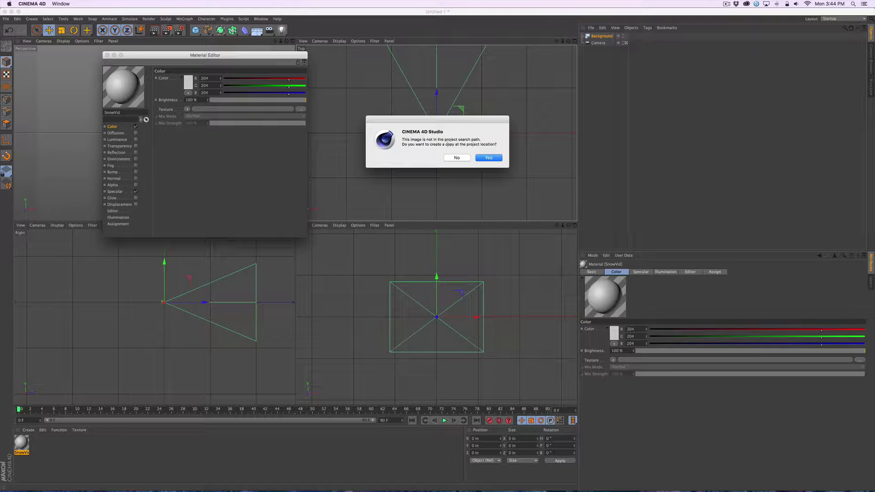
pyautogui.click(457, 158)
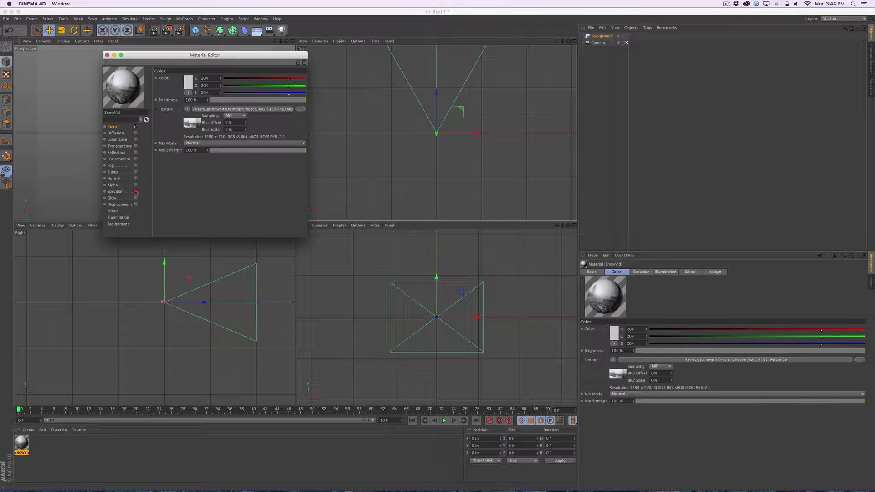
# Step: Turn off the SnowVid material's specular channel and apply the material to the Background object
pyautogui.click(136, 192)
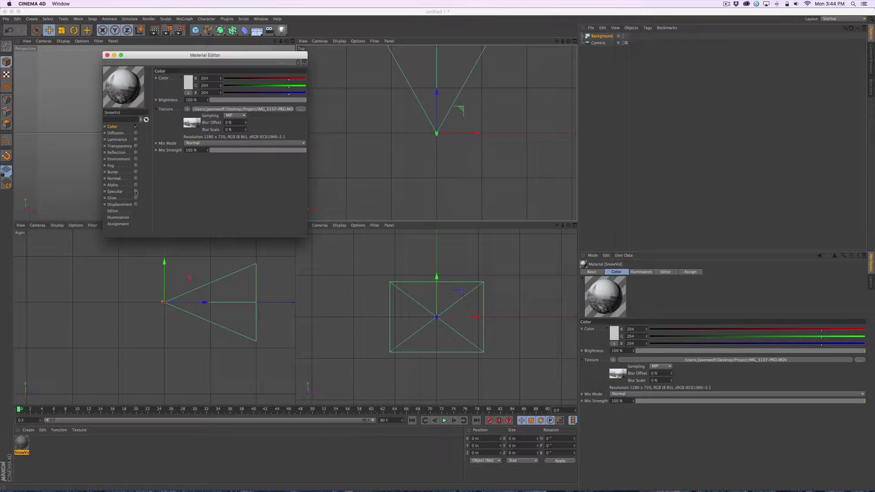
pyautogui.click(107, 55)
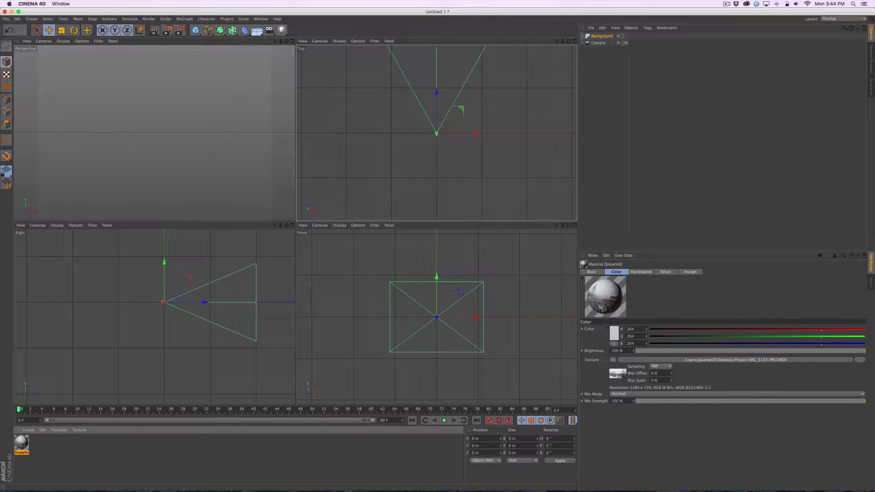
pyautogui.moveTo(23, 442); pyautogui.dragTo(610, 37)
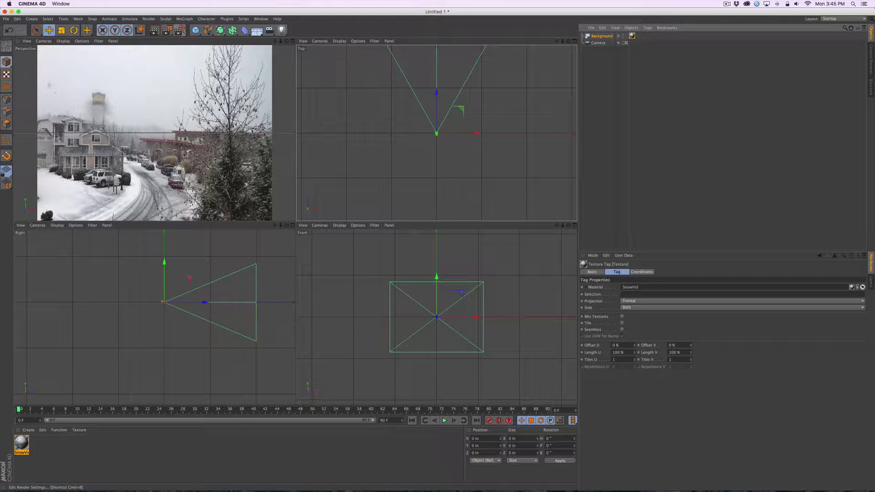
# Step: Set the render output size to 1280 x 720 pixels
pyautogui.click(180, 31)
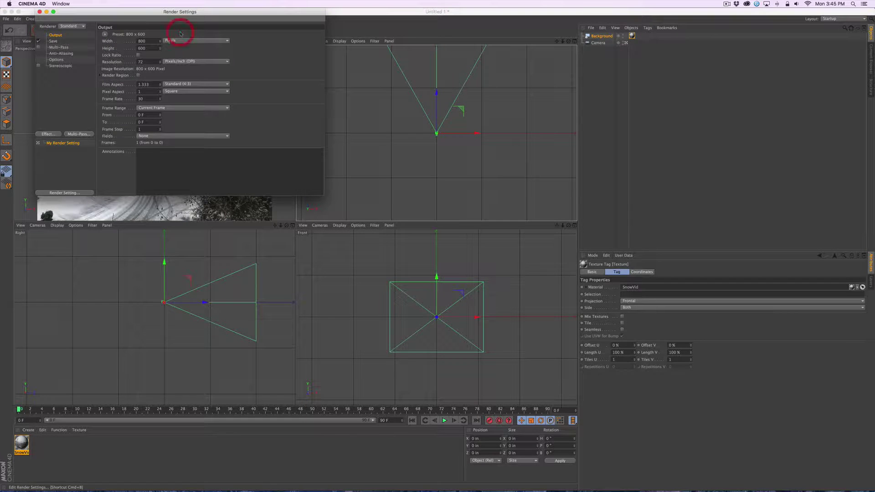
pyautogui.moveTo(149, 14); pyautogui.dragTo(414, 121)
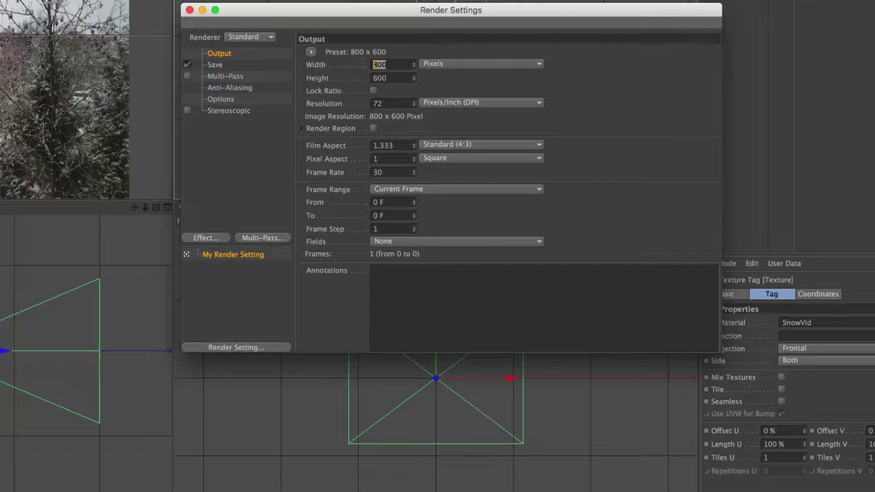
pyautogui.write('1280')
pyautogui.press('Return')
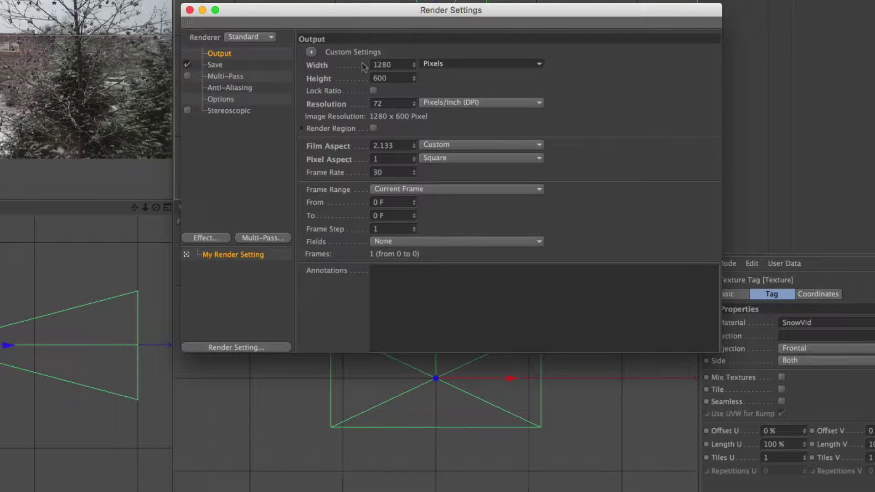
pyautogui.press('Tab')
pyautogui.write('720')
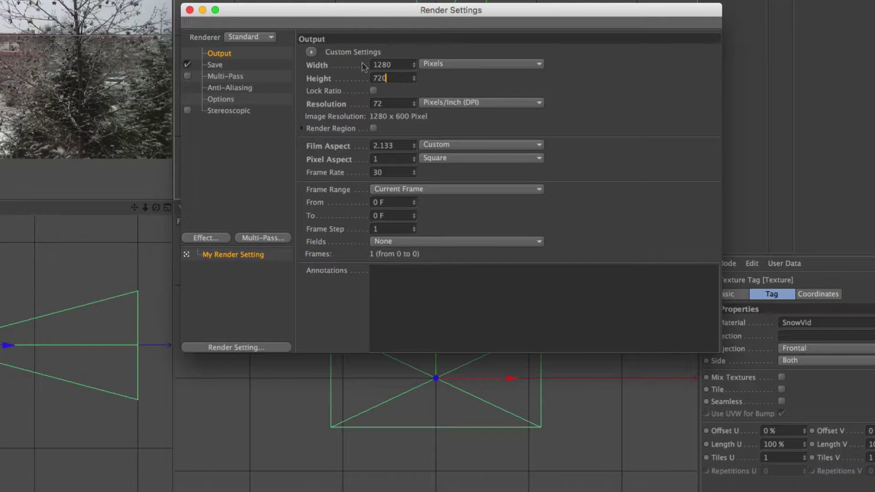
pyautogui.press('Return')
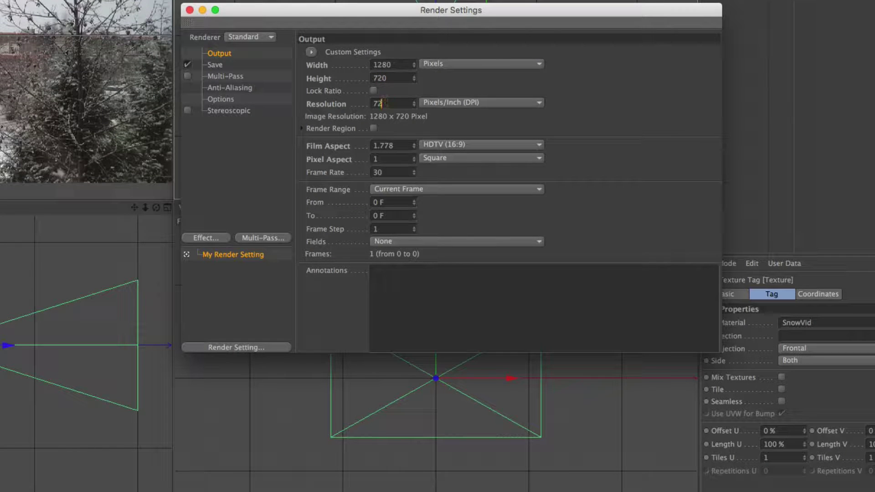
# Step: Check the output resolution and frame rate, set the frame range to All Frames, and close the render settings
pyautogui.click(385, 103)
pyautogui.click(387, 172)
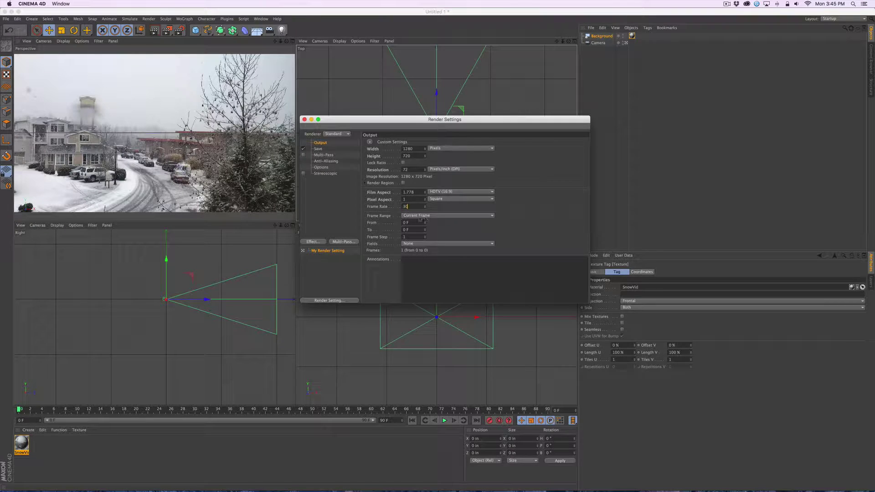
pyautogui.click(417, 217)
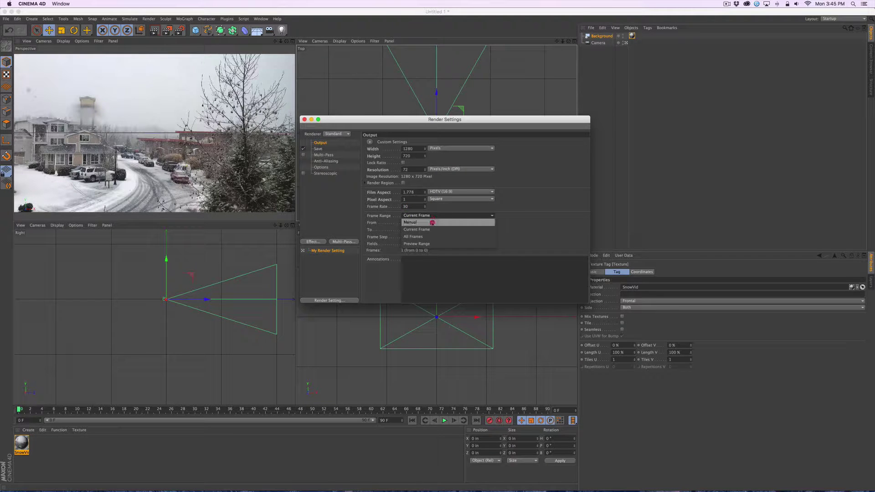
pyautogui.click(430, 235)
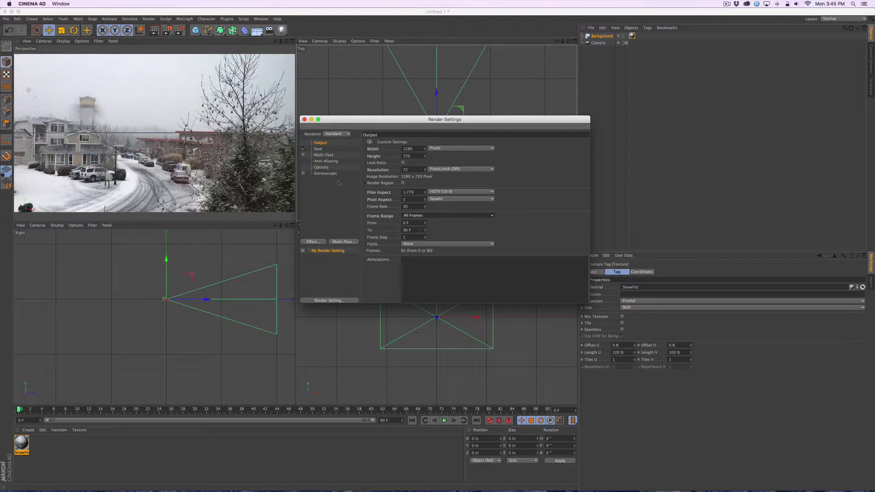
pyautogui.click(305, 119)
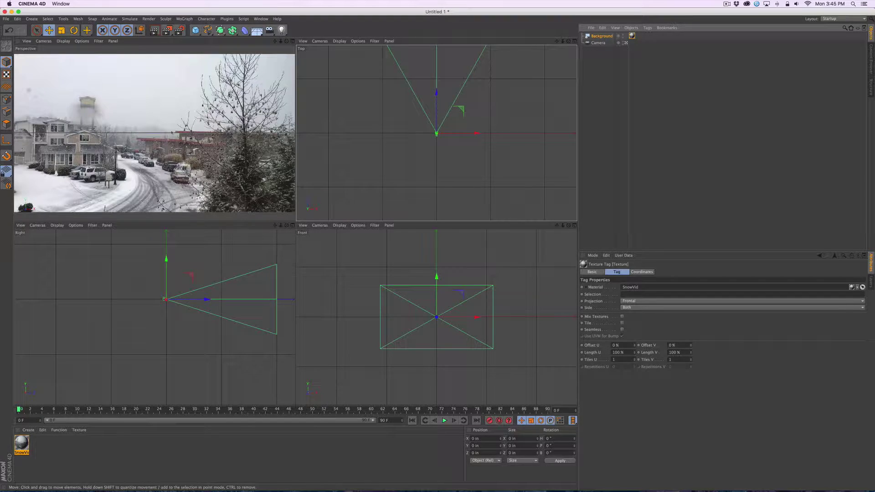
# Step: Open IMG_5137-PRO.MOV from the desktop's Project folder in QuickTime Player 7 and scrub to its end to check the clip's length
pyautogui.moveTo(356, 11); pyautogui.dragTo(341, 321)
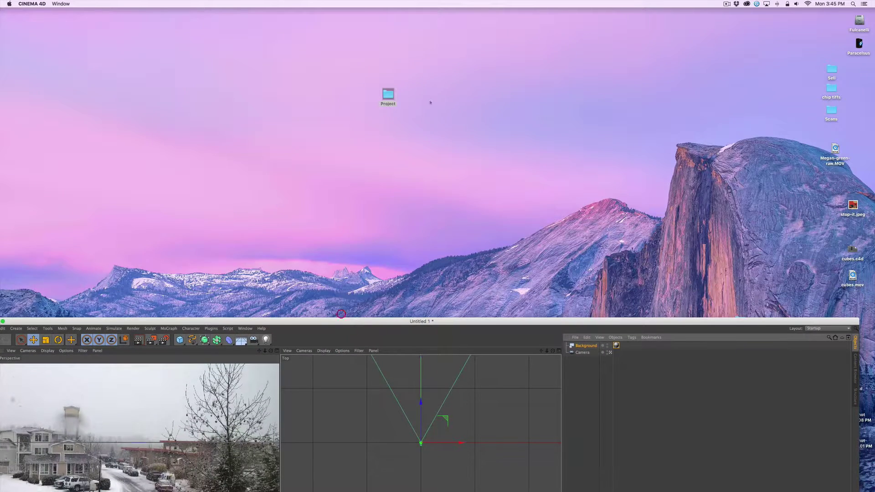
pyautogui.doubleClick(388, 94)
pyautogui.doubleClick(453, 73)
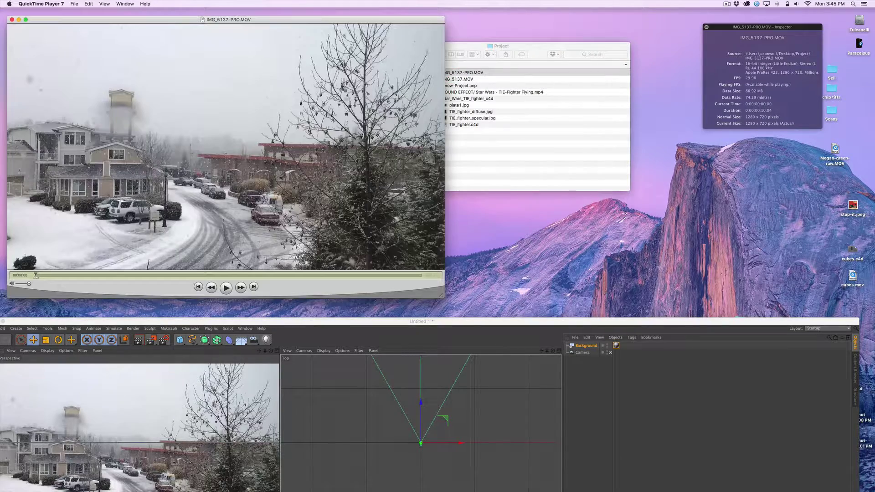
pyautogui.moveTo(342, 20); pyautogui.dragTo(471, 24)
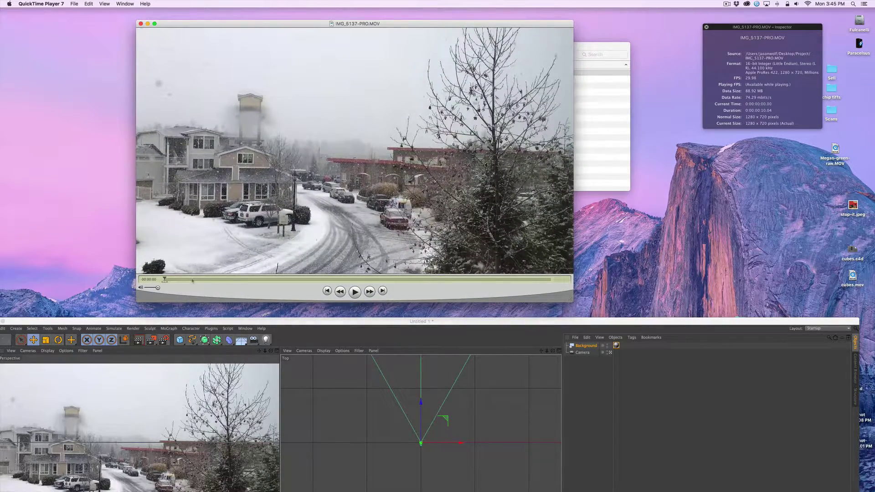
pyautogui.moveTo(192, 281); pyautogui.dragTo(554, 293)
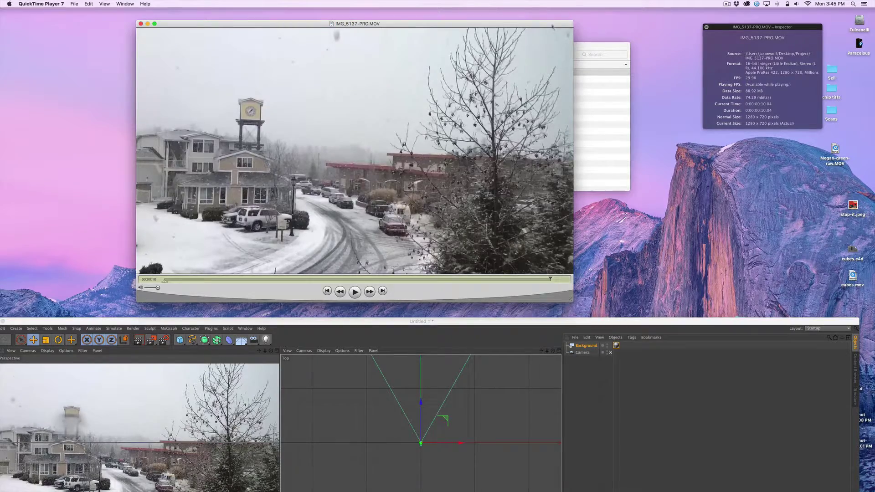
# Step: Play a few seconds of IMG_5137-PRO.MOV to check its playing frame rate in the inspector
pyautogui.moveTo(552, 26); pyautogui.dragTo(569, 22)
pyautogui.press('space')
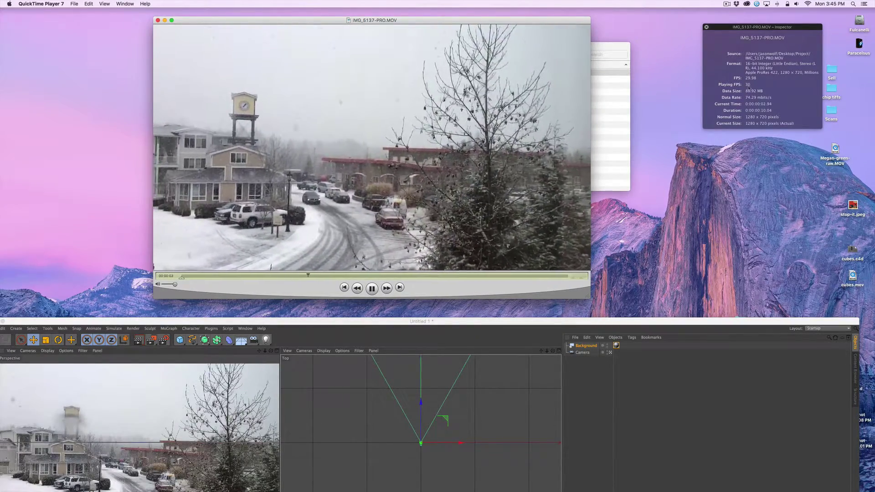
pyautogui.press('space')
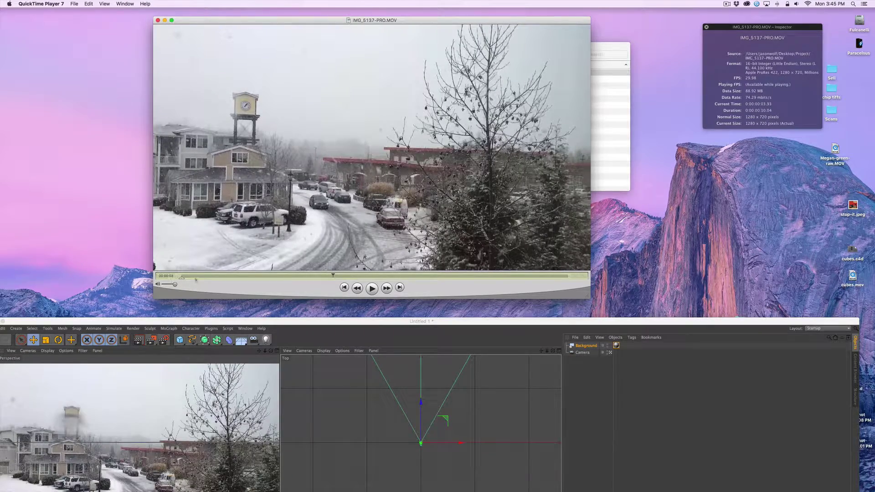
# Step: Put QuickTime Player away and switch back to Cinema 4D, restoring its lowered window to full view
pyautogui.click(41, 4)
pyautogui.click(55, 81)
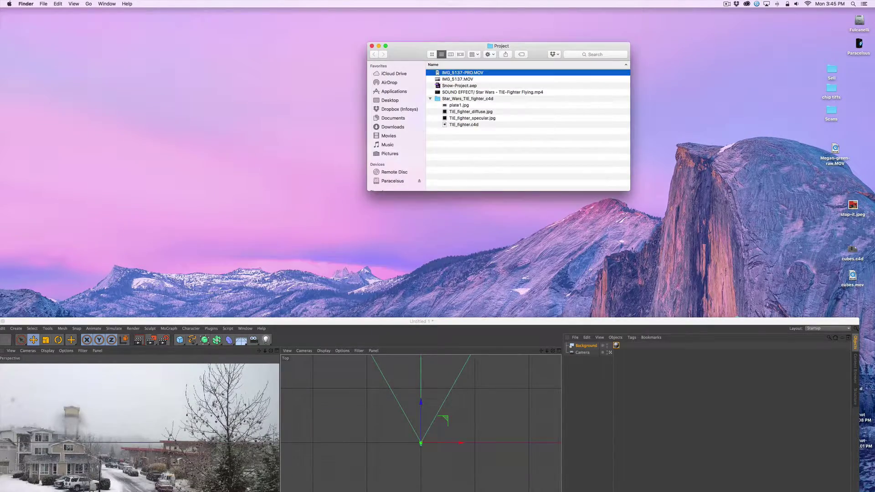
pyautogui.moveTo(491, 323); pyautogui.dragTo(508, 12)
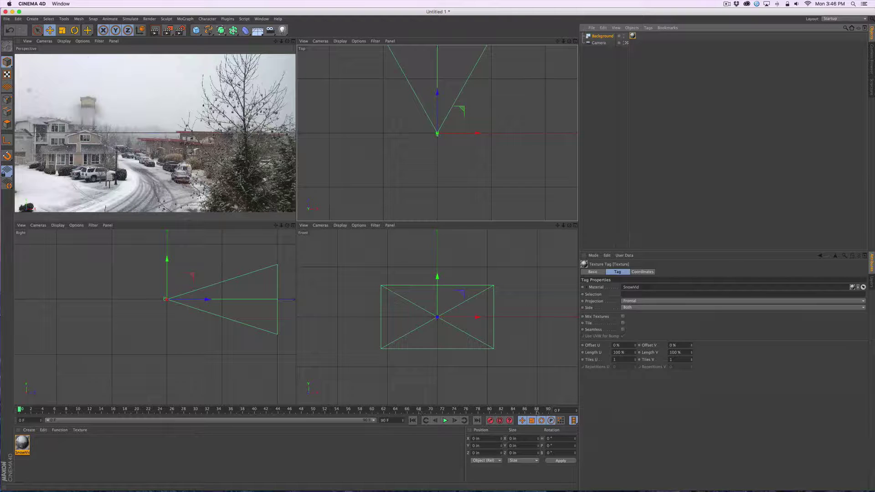
# Step: Set the project's maximum time and preview maximum time to 300 frames in the project settings
pyautogui.click(85, 409)
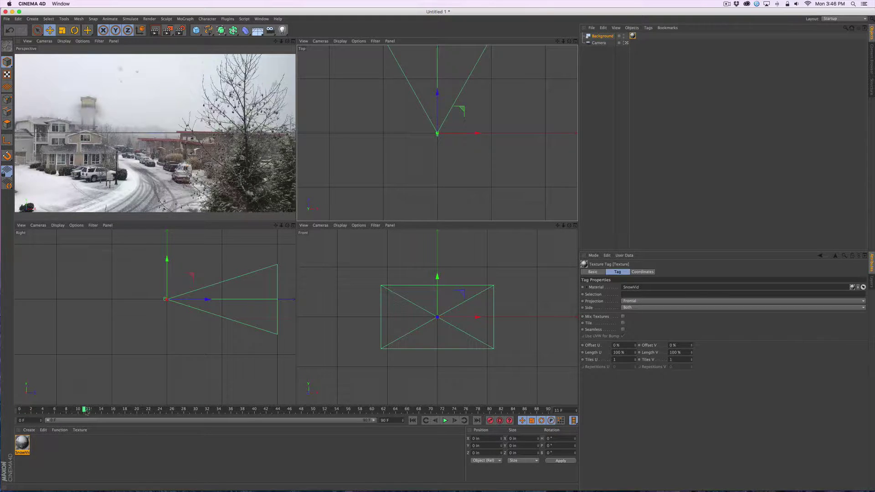
pyautogui.press('ctrl')
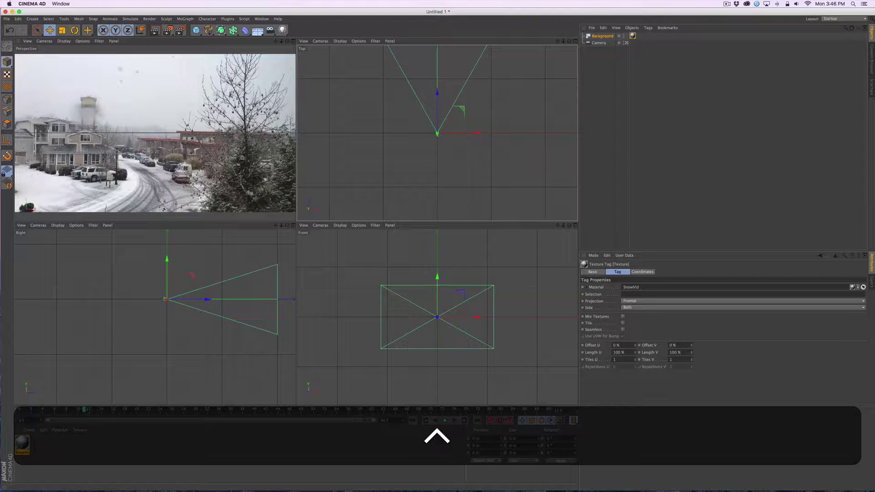
pyautogui.hotkey('ctrl', 'd')
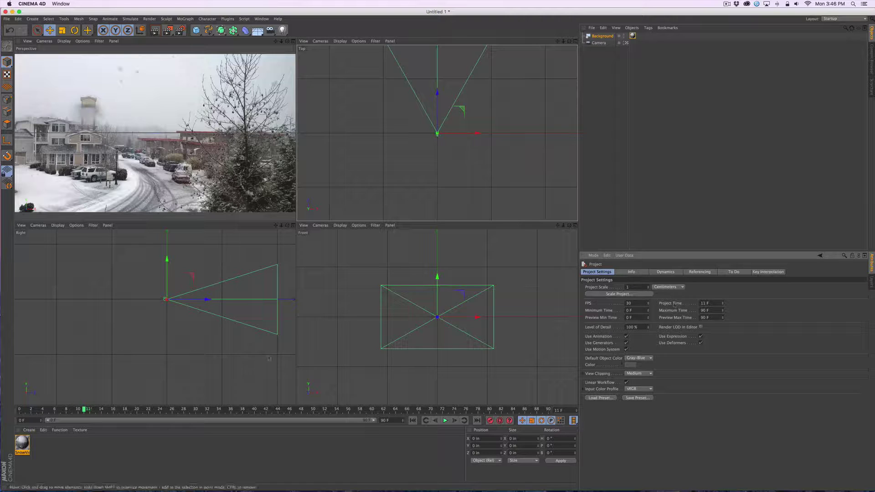
pyautogui.moveTo(85, 409); pyautogui.dragTo(20, 409)
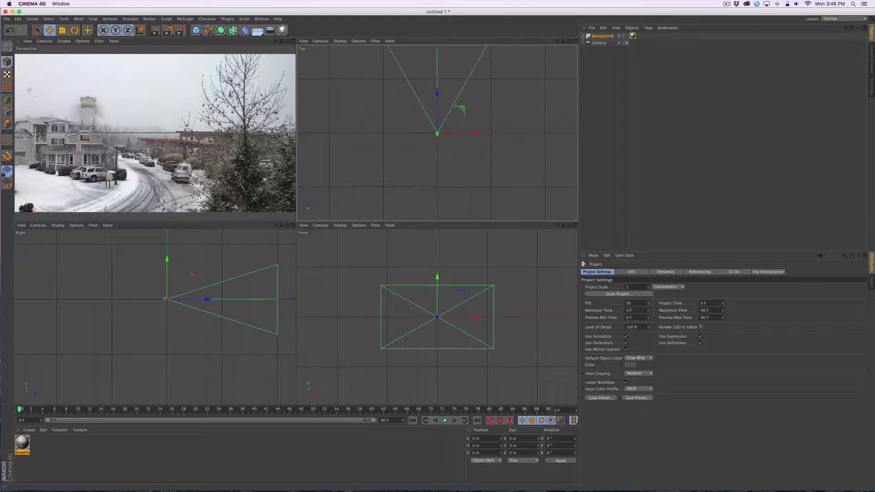
pyautogui.moveTo(709, 310); pyautogui.dragTo(684, 311)
pyautogui.write('300')
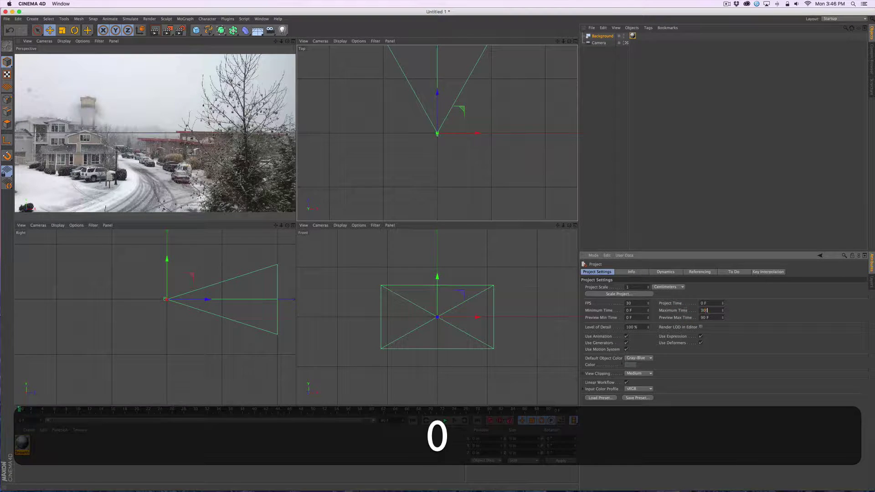
pyautogui.press('Tab')
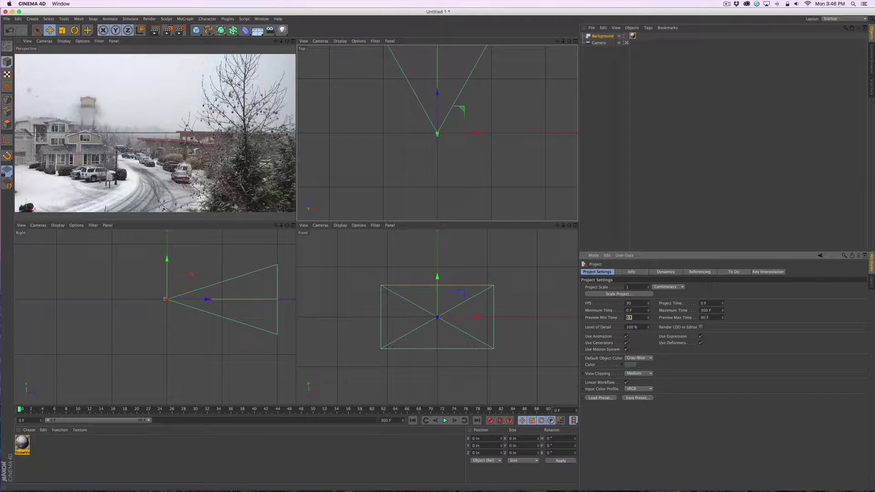
pyautogui.moveTo(710, 318); pyautogui.dragTo(690, 318)
pyautogui.write('300')
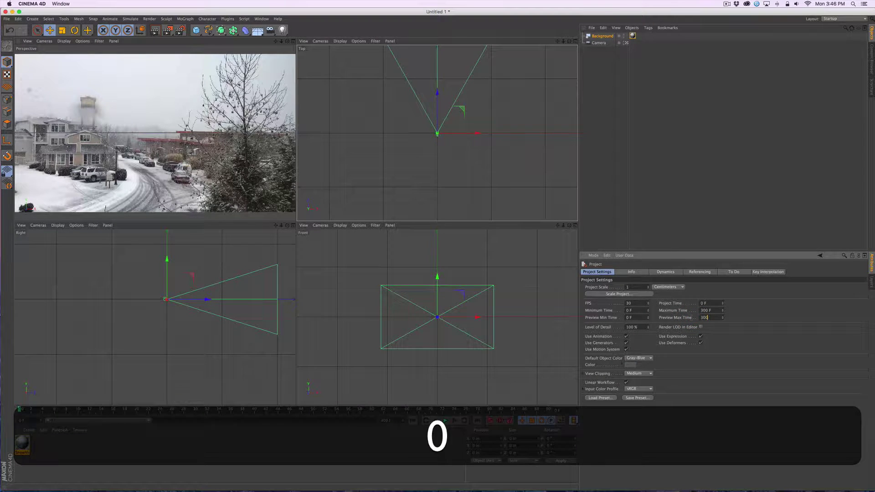
pyautogui.press('Tab')
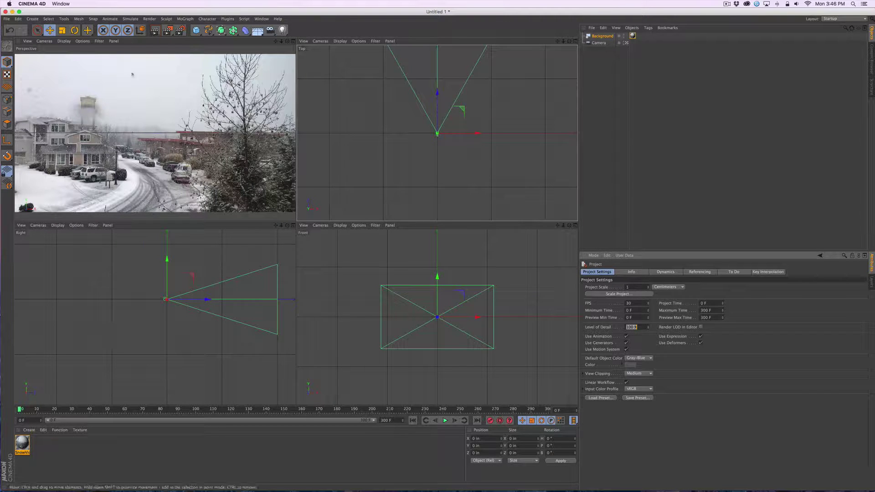
# Step: Play and scrub the timeline to check the background footage in the perspective view, and return to frame 0
pyautogui.click(130, 48)
pyautogui.press('F8')
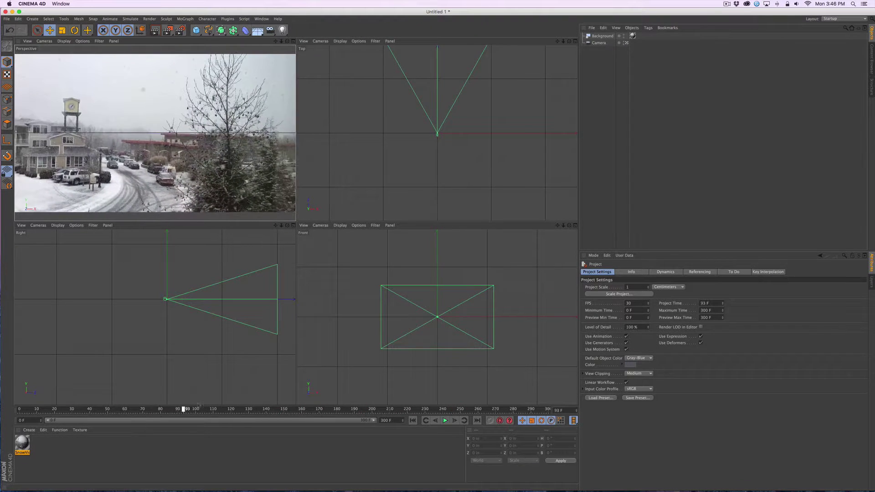
pyautogui.moveTo(296, 407); pyautogui.dragTo(263, 409)
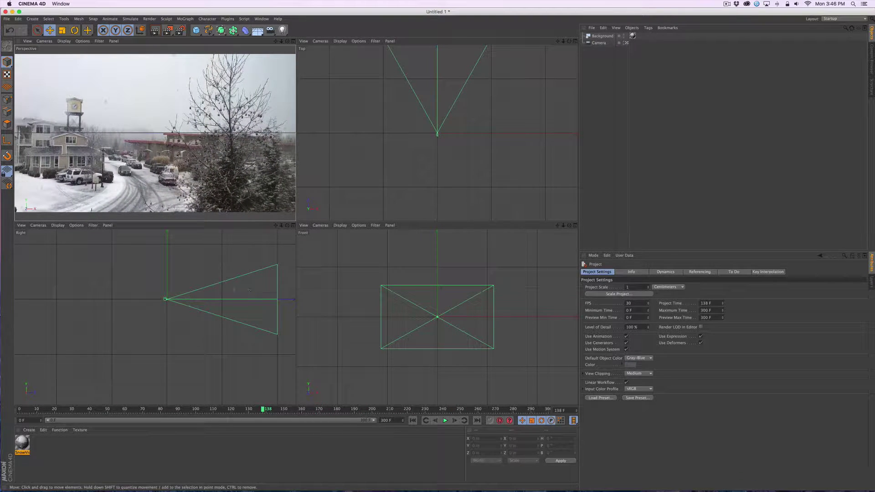
pyautogui.moveTo(263, 409); pyautogui.dragTo(19, 409)
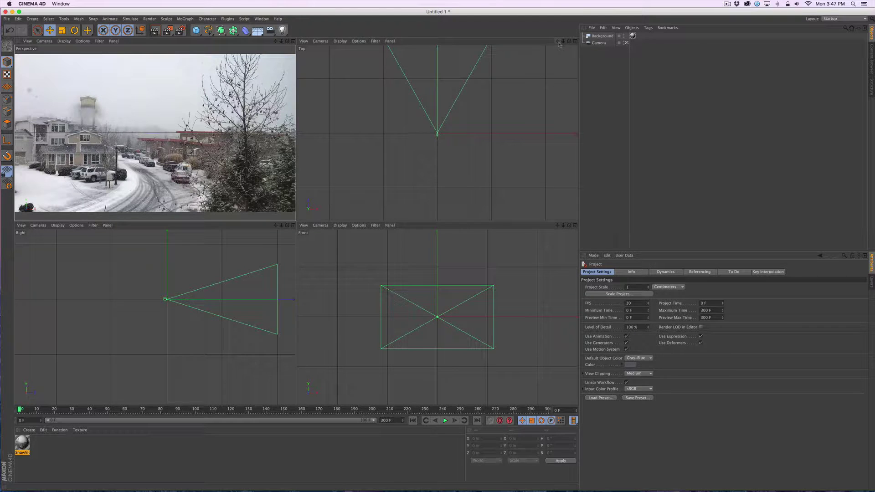
pyautogui.moveTo(558, 41); pyautogui.dragTo(558, 88)
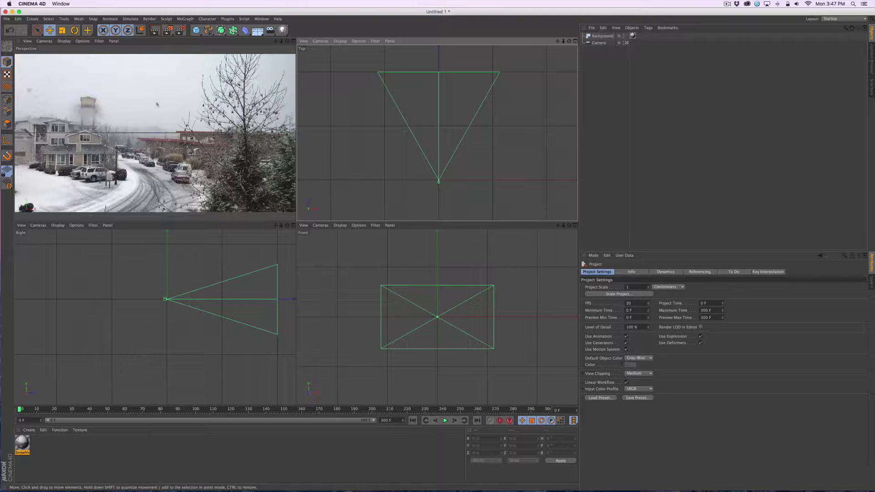
# Step: Save the scene as Snow-Scene-3D.c4d in the Project folder
pyautogui.click(6, 19)
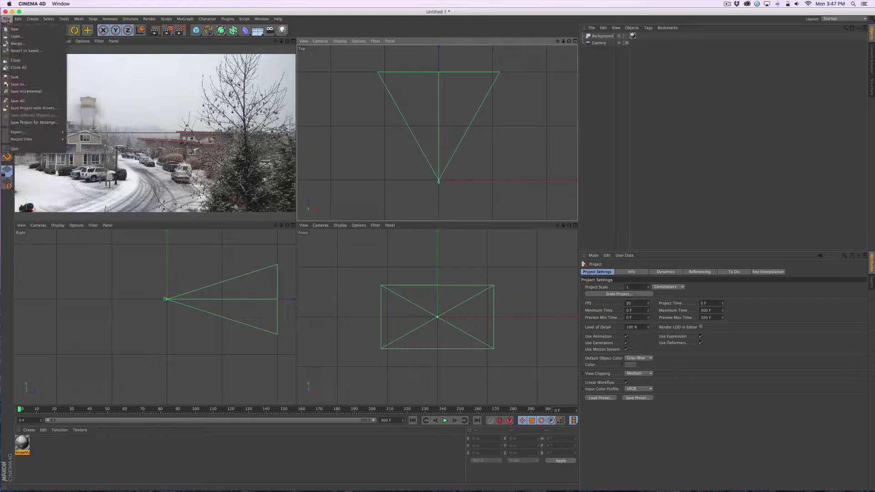
pyautogui.click(26, 75)
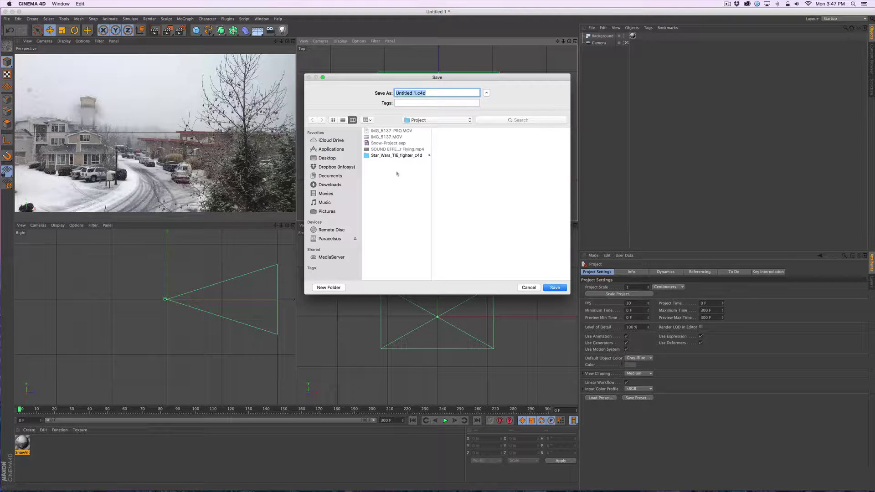
pyautogui.click(415, 93)
pyautogui.moveTo(415, 93); pyautogui.dragTo(390, 93)
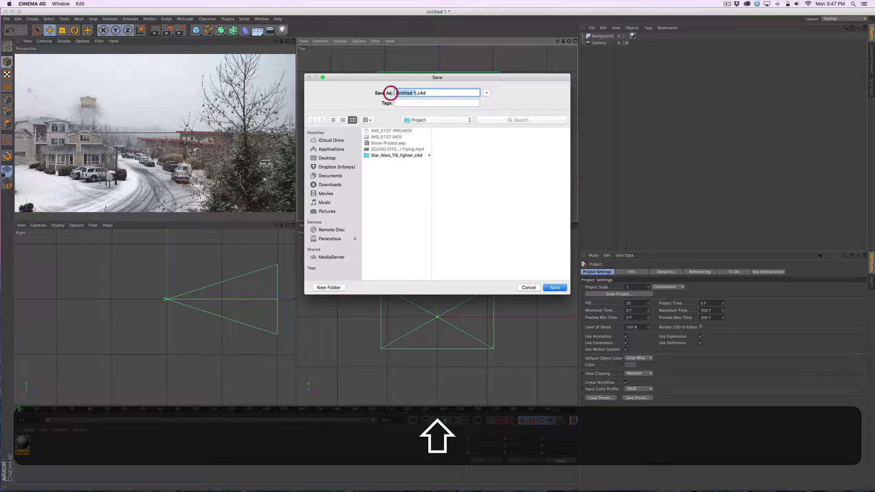
pyautogui.write('Snow')
pyautogui.write('C$4')
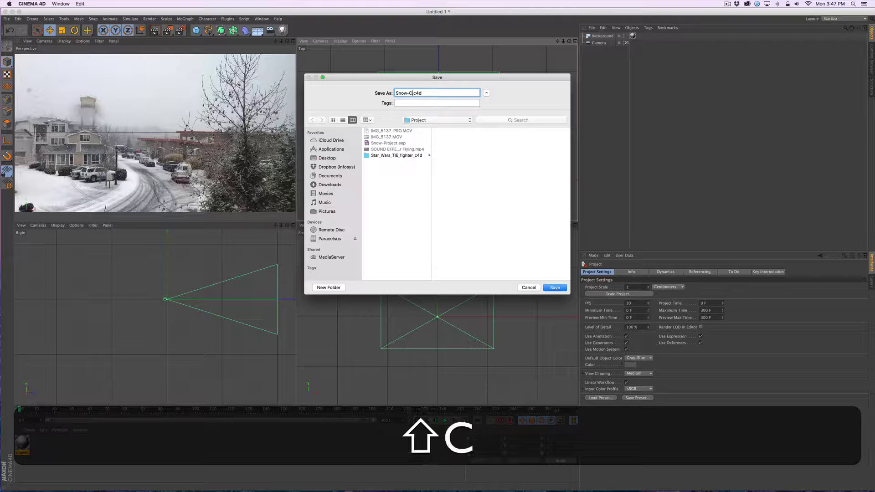
pyautogui.press('BackSpace')
pyautogui.press('BackSpace')
pyautogui.press('BackSpace')
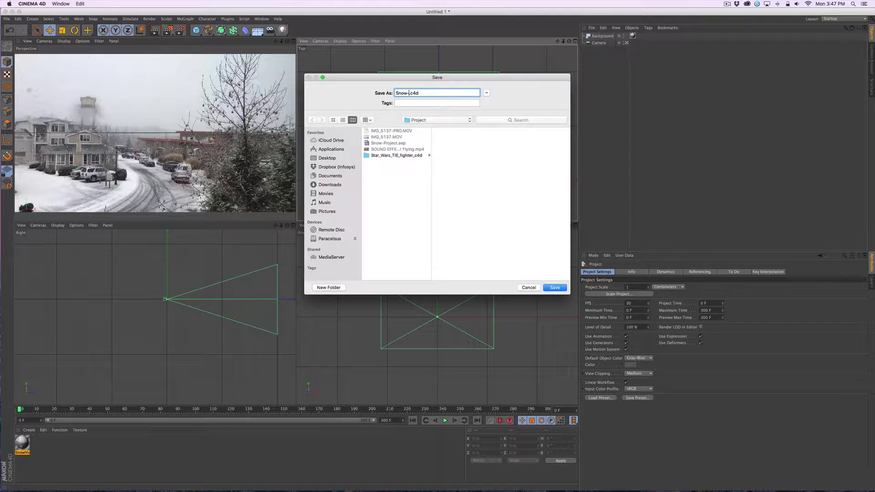
pyautogui.write('Scene')
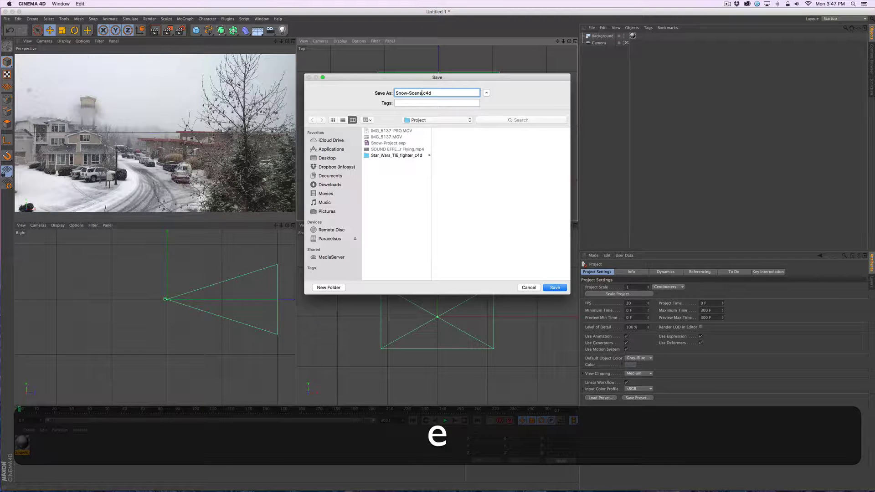
pyautogui.write('-3D')
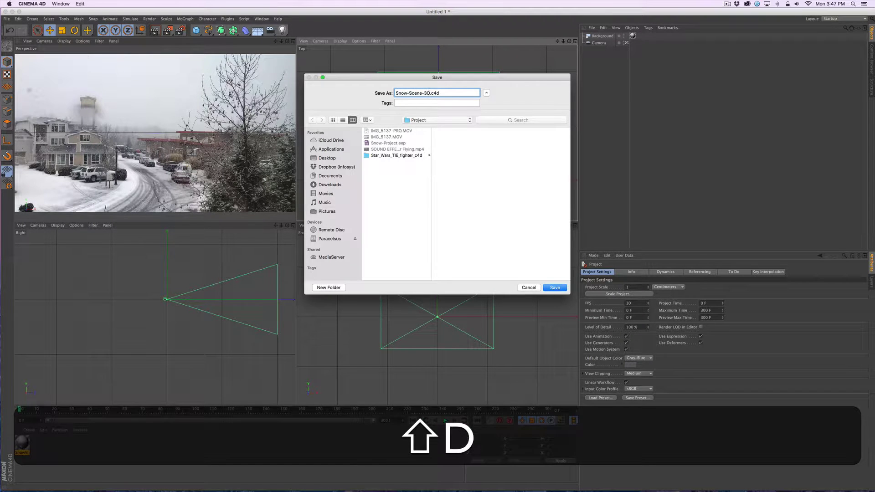
pyautogui.press('Return')
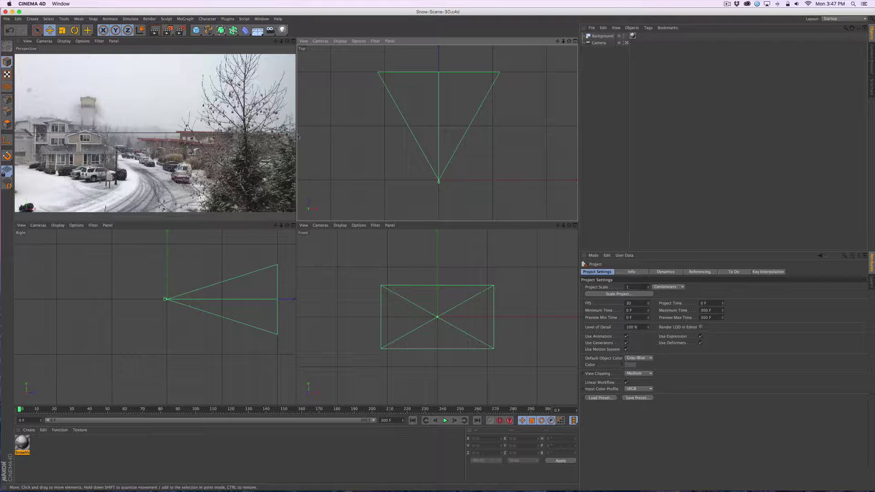
# Step: Merge TIE_fighter.c4d from the Star_Wars_TIE_fighter_c4d folder into the scene
pyautogui.click(6, 19)
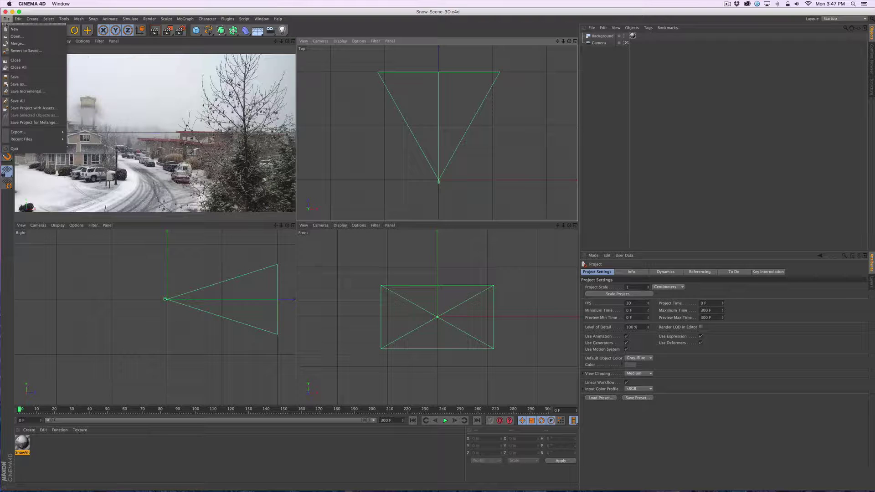
pyautogui.click(18, 44)
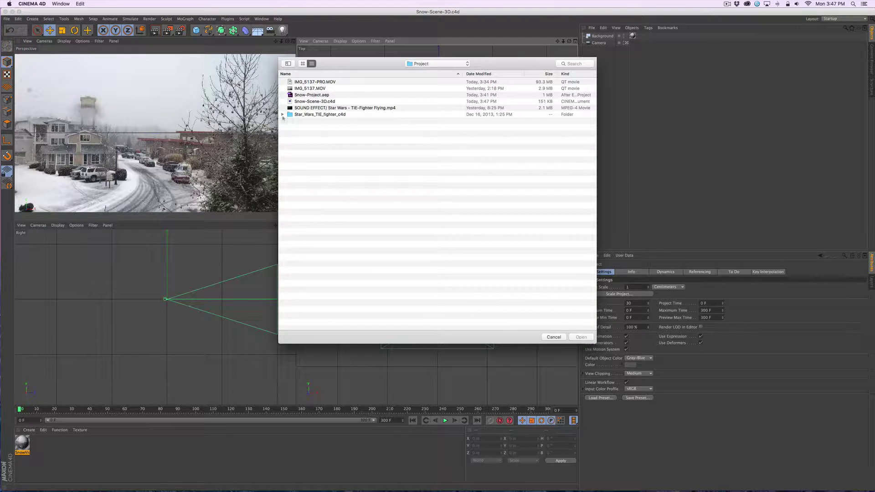
pyautogui.click(283, 115)
pyautogui.click(319, 140)
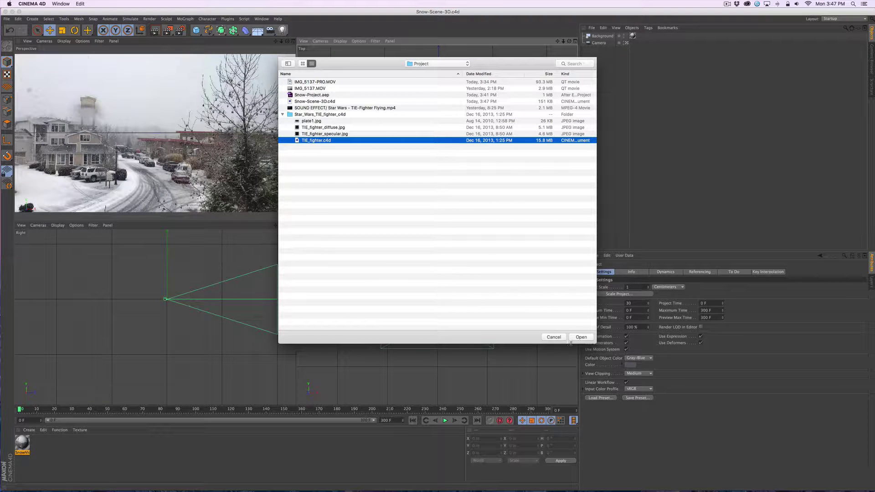
pyautogui.click(580, 338)
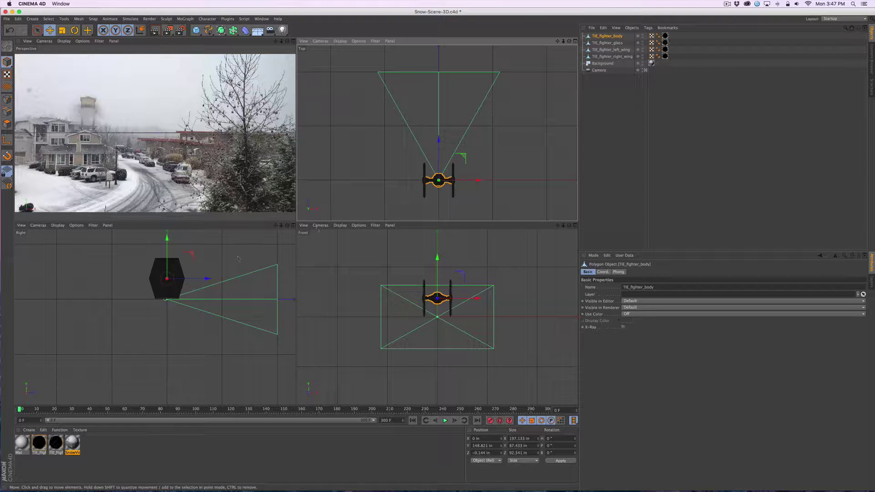
# Step: Try moving the TIE fighter body forward along Z in the top view, and undo the move
pyautogui.moveTo(440, 164); pyautogui.dragTo(441, 73)
pyautogui.press('super+z')
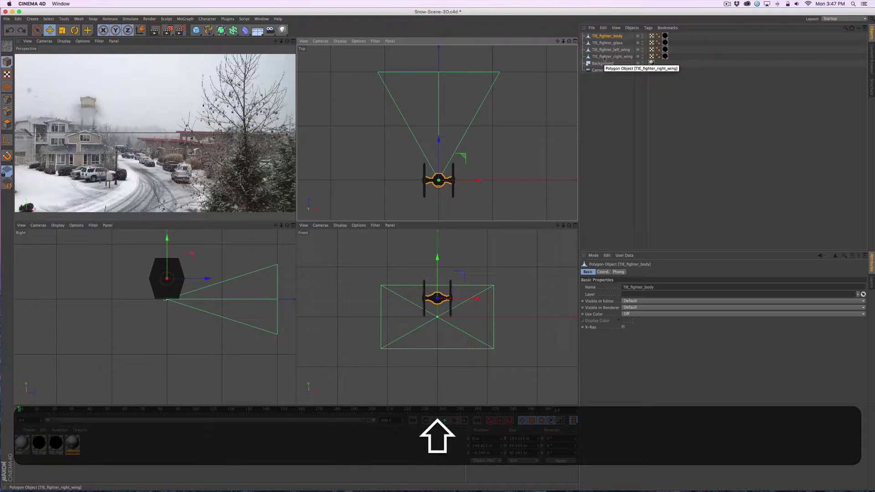
# Step: Select the TIE fighter's body, glass, left wing and right wing and group them under one null object
pyautogui.keyDown('shift'); pyautogui.click(604, 59); pyautogui.keyUp('shift')
pyautogui.keyDown('shift'); pyautogui.click(610, 86); pyautogui.keyUp('shift')
pyautogui.keyDown('shift'); pyautogui.click(610, 57); pyautogui.keyUp('shift')
pyautogui.keyDown('shift'); pyautogui.click(612, 51); pyautogui.keyUp('shift')
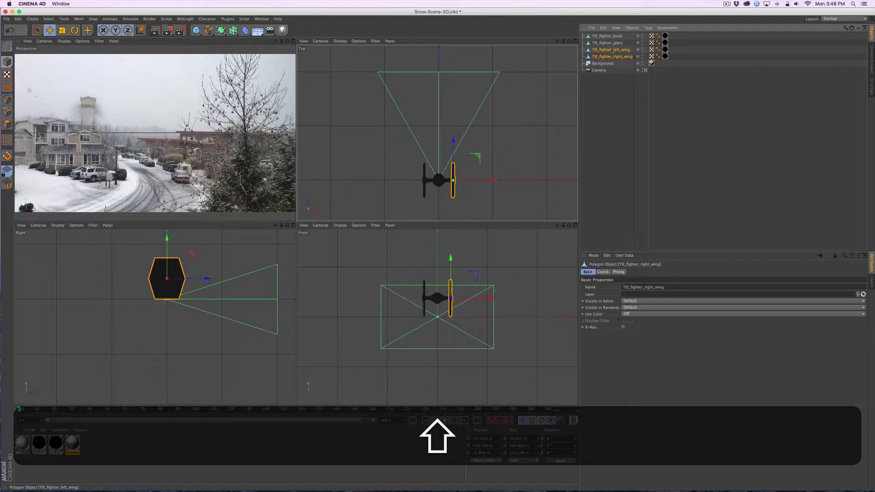
pyautogui.keyDown('shift'); pyautogui.click(611, 44); pyautogui.keyUp('shift')
pyautogui.keyDown('shift'); pyautogui.click(612, 37); pyautogui.keyUp('shift')
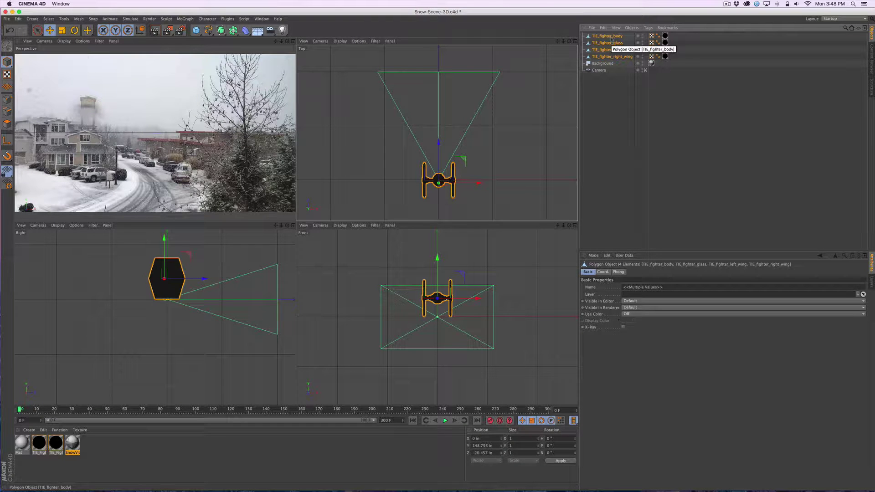
pyautogui.press('super+g')
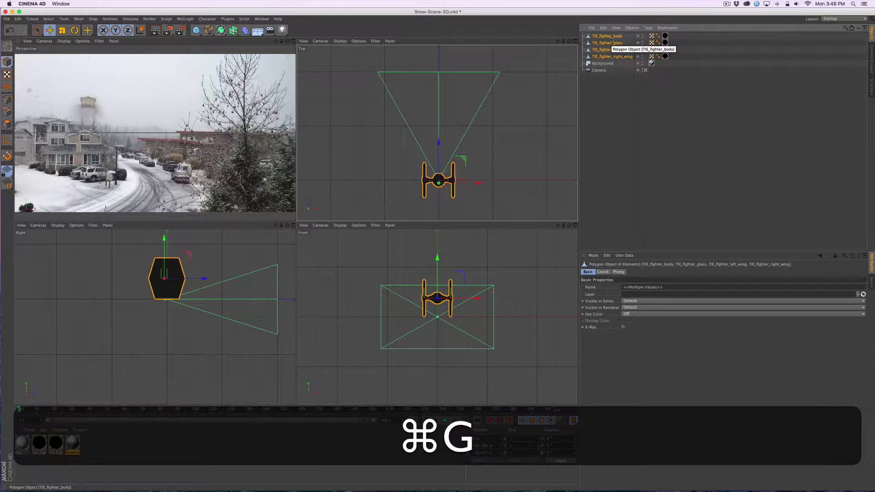
pyautogui.hotkey('ctrl', 'g')
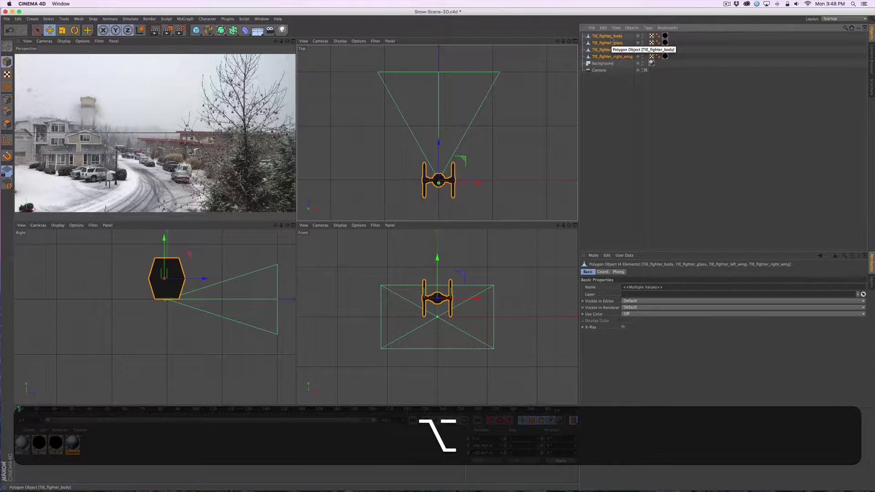
pyautogui.hotkey('alt', 'g')
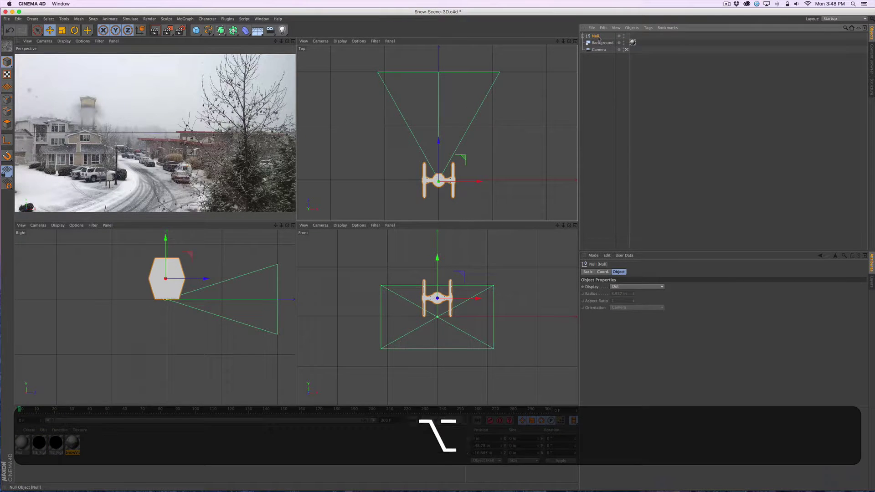
pyautogui.click(582, 35)
pyautogui.click(583, 35)
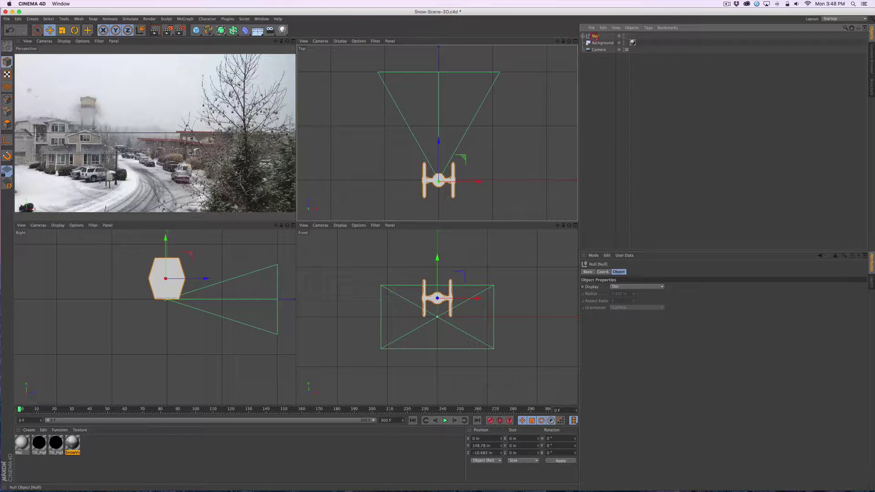
# Step: Rename the null group holding the spaceship parts to "Tie Fighter"
pyautogui.press('Return')
pyautogui.hotkey('shift', 'BackSpace')
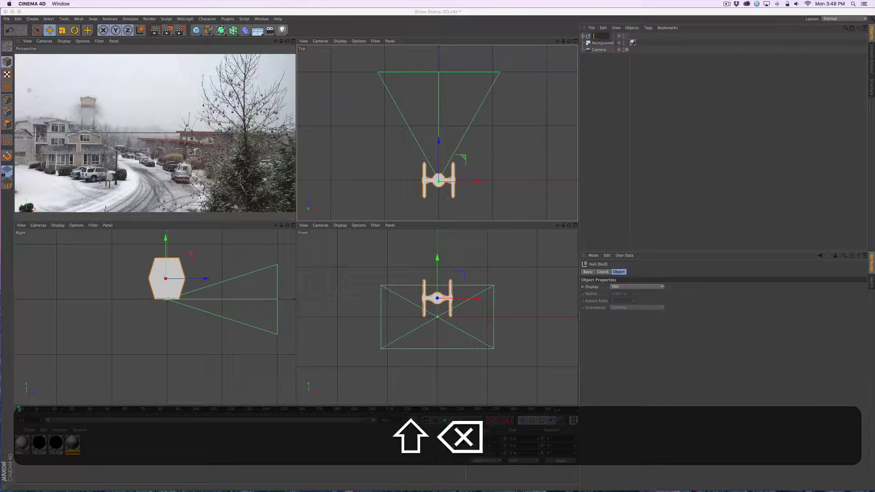
pyautogui.write('TieFig')
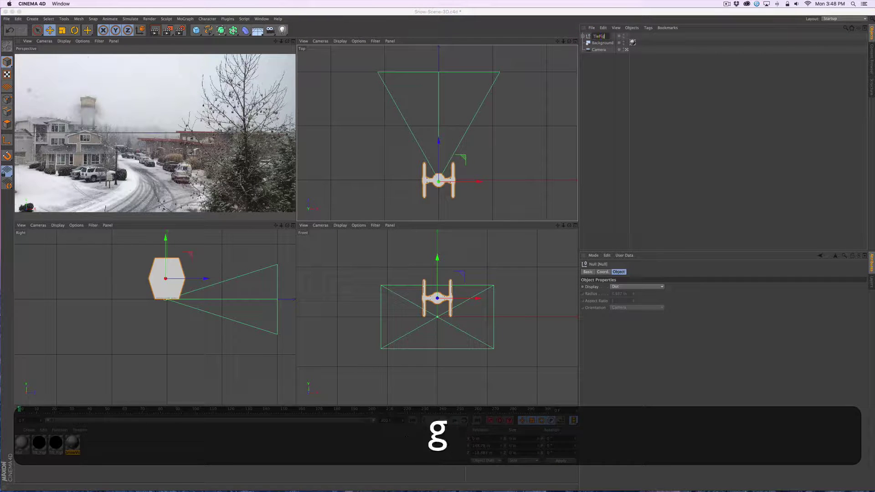
pyautogui.write('hter')
pyautogui.press('Return')
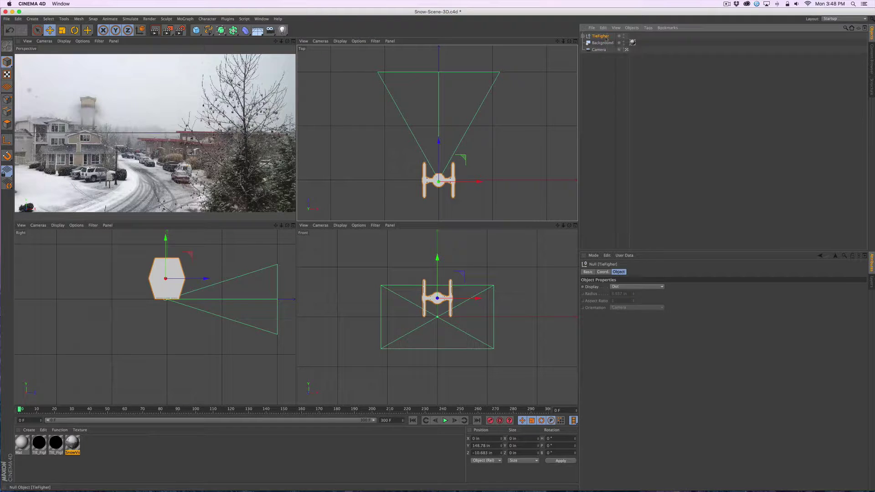
pyautogui.doubleClick(601, 37)
pyautogui.write('Ti')
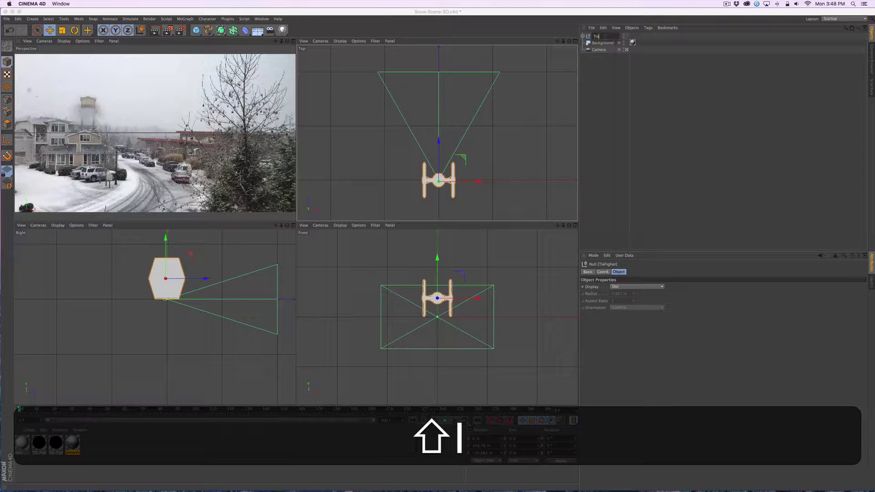
pyautogui.write('e Fighter')
pyautogui.press('Return')
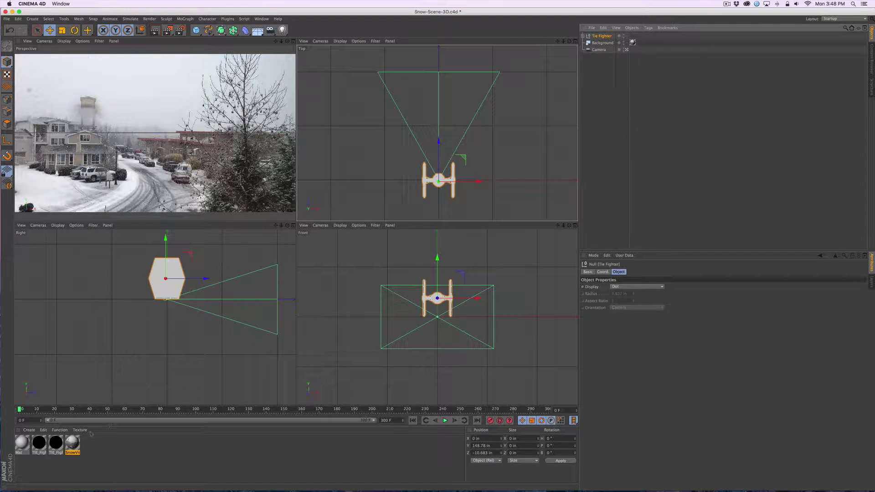
# Step: Load TIE_fighter_diffuse.jpg as the TIE_Fighter material's color texture, without copying the image to the project location
pyautogui.click(39, 442)
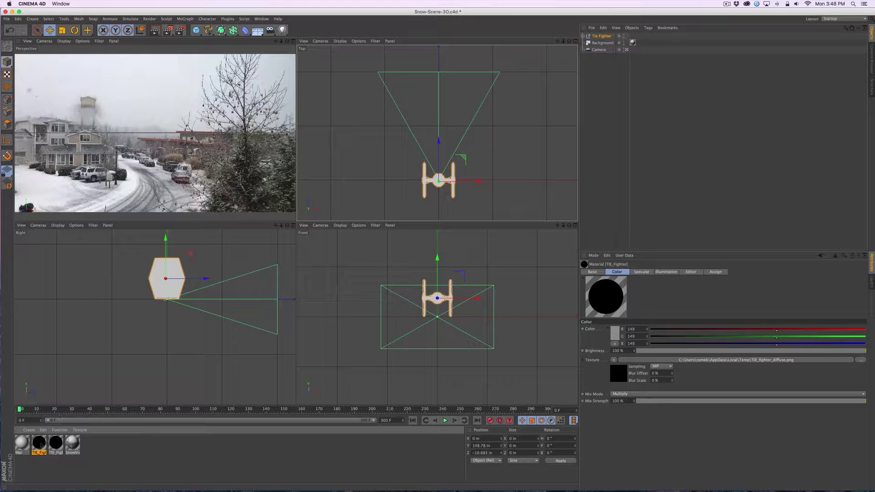
pyautogui.doubleClick(39, 442)
pyautogui.moveTo(169, 50); pyautogui.dragTo(374, 114)
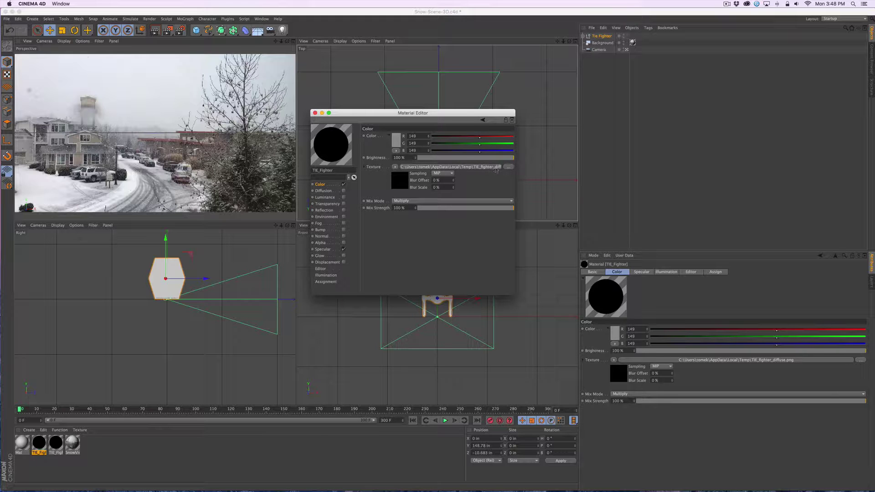
pyautogui.click(508, 167)
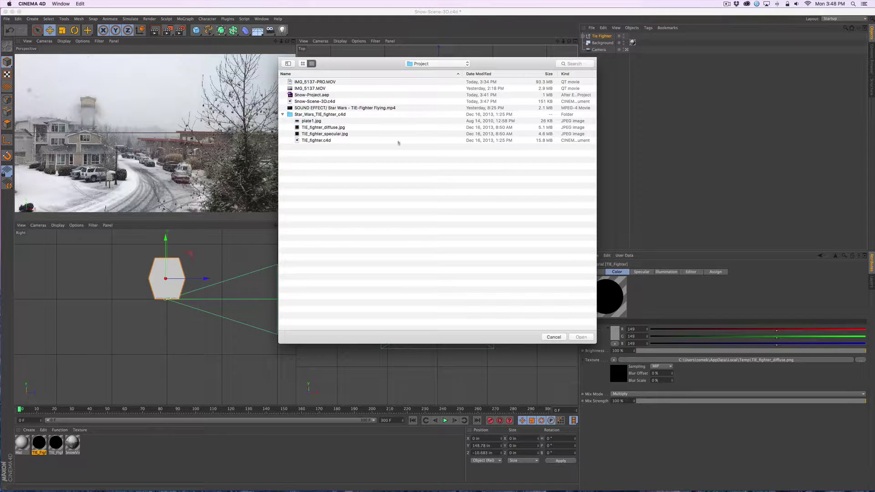
pyautogui.click(317, 128)
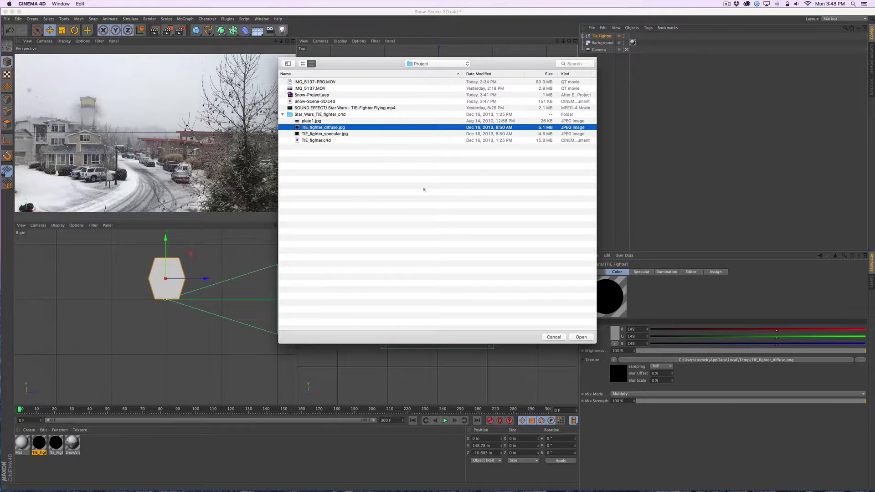
pyautogui.click(582, 337)
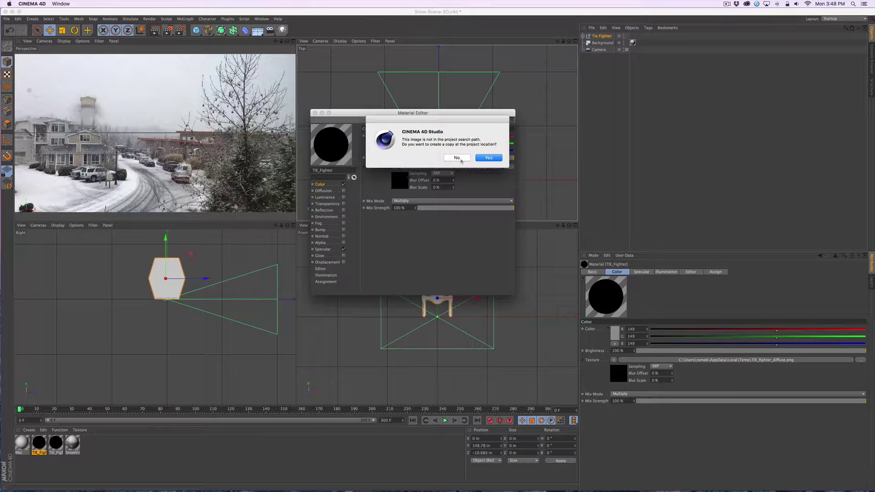
pyautogui.click(462, 161)
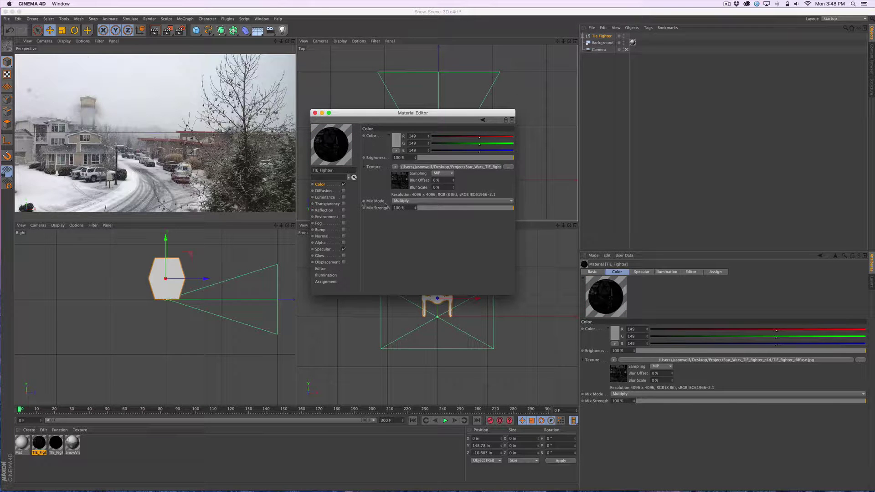
pyautogui.click(324, 249)
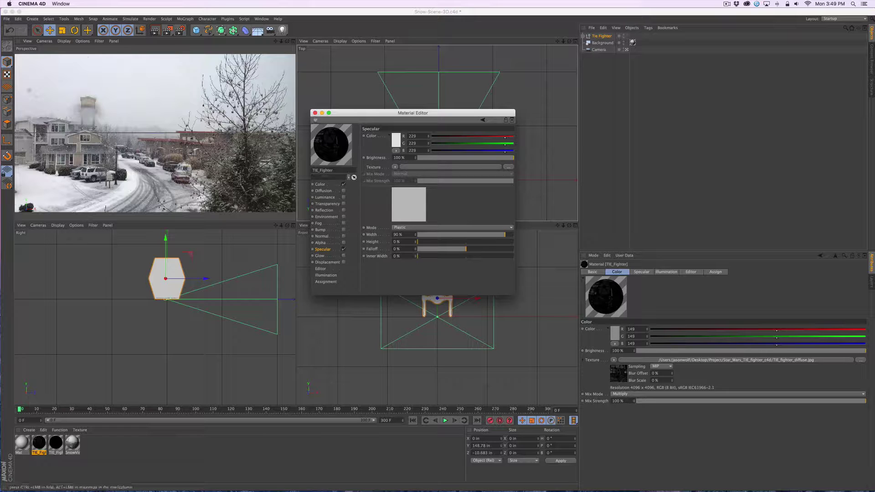
pyautogui.click(315, 113)
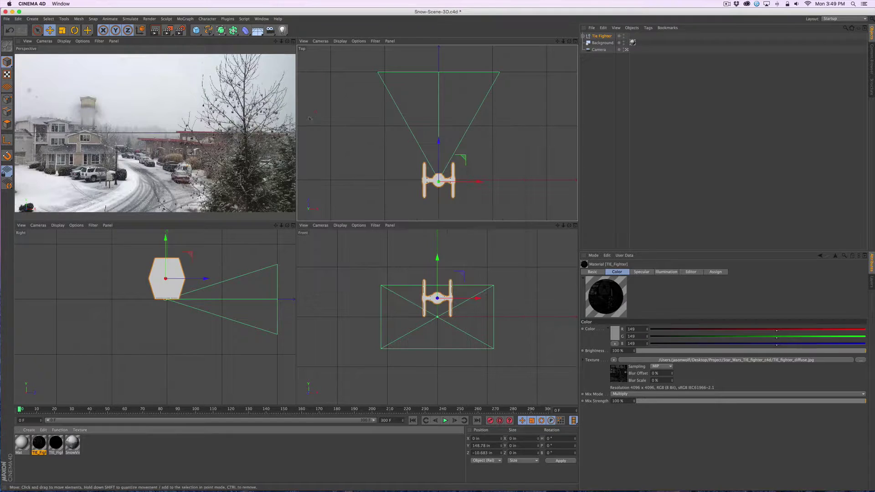
# Step: Load TIE_fighter_diffuse.jpg as the TIE_Fighter_Glass material's color texture, declining the copy to the project location
pyautogui.click(55, 442)
pyautogui.doubleClick(55, 442)
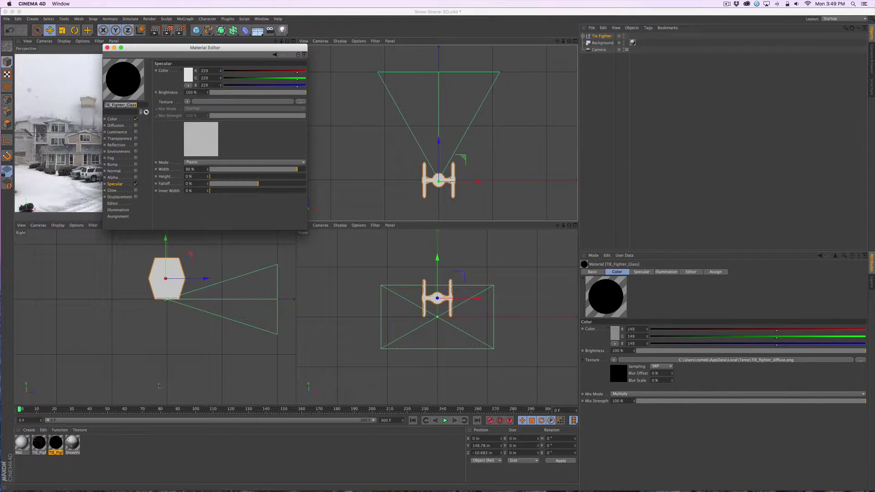
pyautogui.click(125, 119)
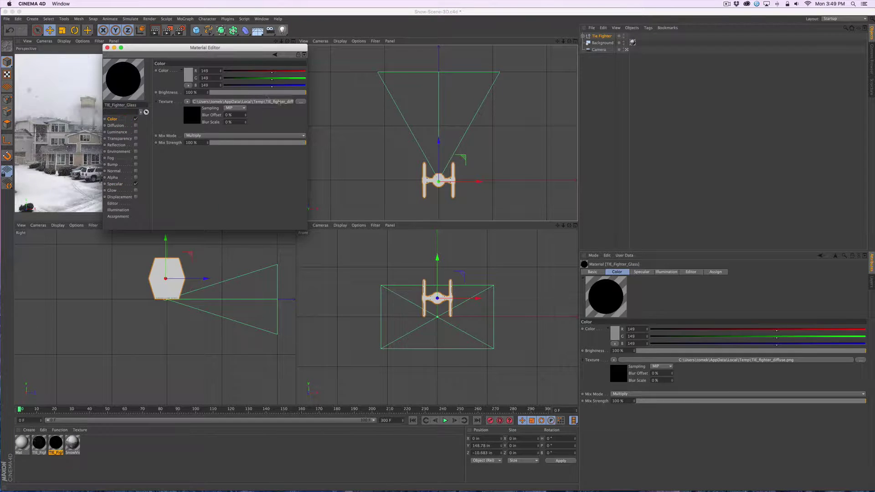
pyautogui.click(301, 102)
pyautogui.click(319, 88)
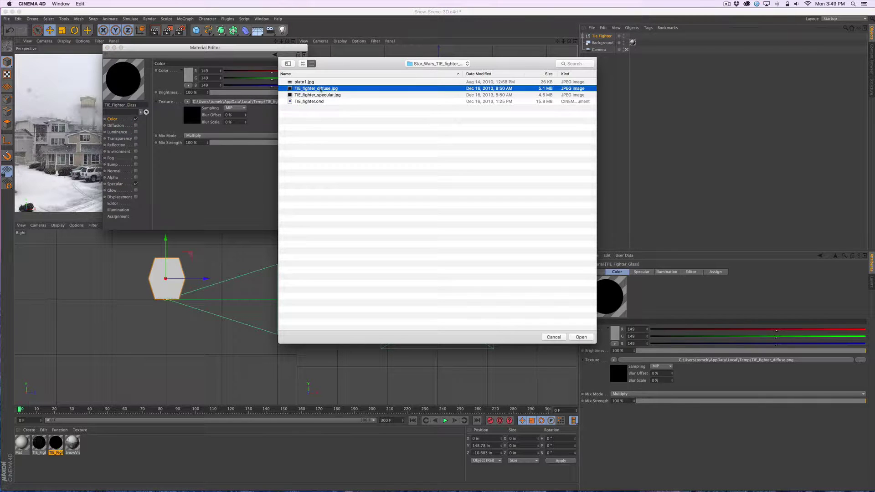
pyautogui.click(588, 338)
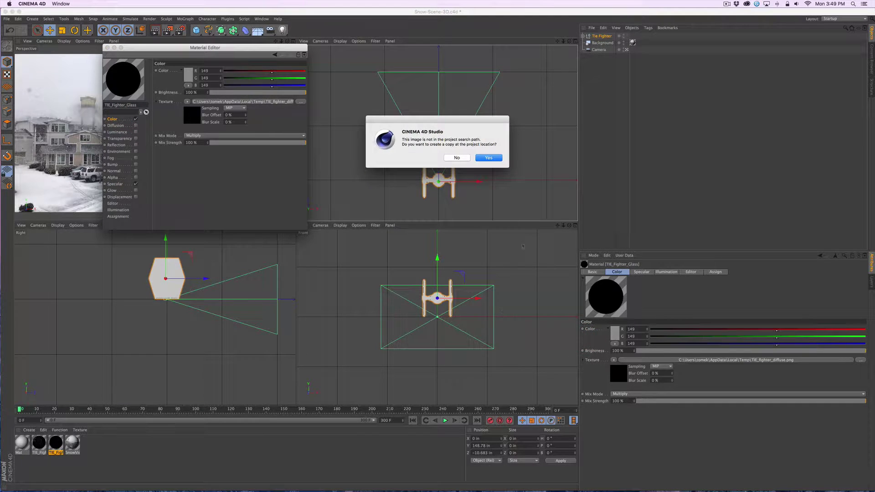
pyautogui.click(457, 157)
# Step: Load TIE_fighter_specular.jpg as the TIE_Fighter_Glass material's specular texture without a project copy, and close the material editor
pyautogui.moveTo(142, 48); pyautogui.dragTo(325, 95)
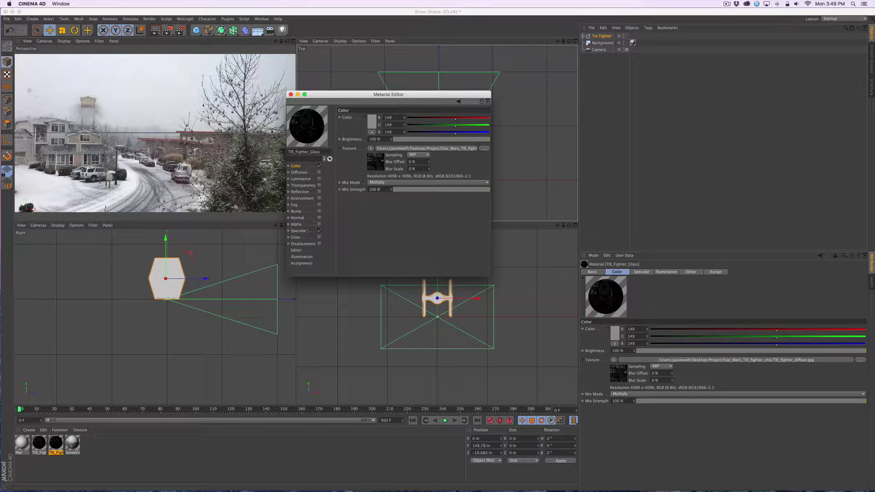
pyautogui.click(298, 230)
pyautogui.click(484, 150)
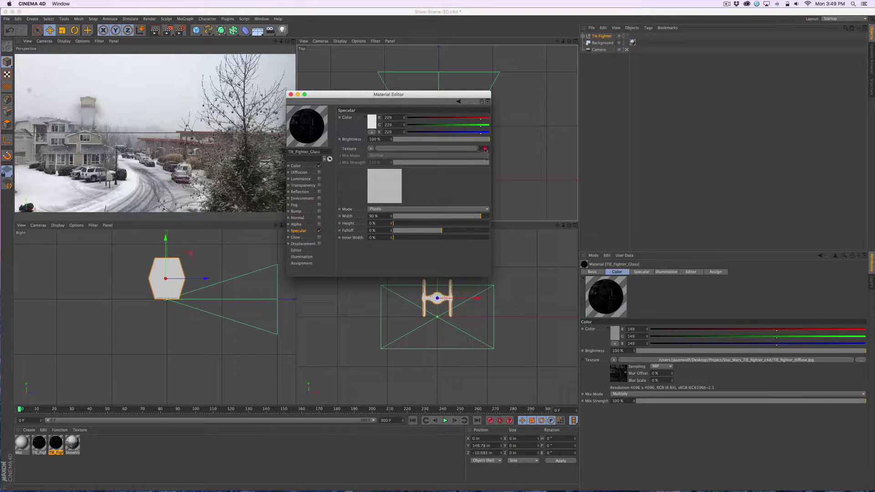
pyautogui.doubleClick(318, 95)
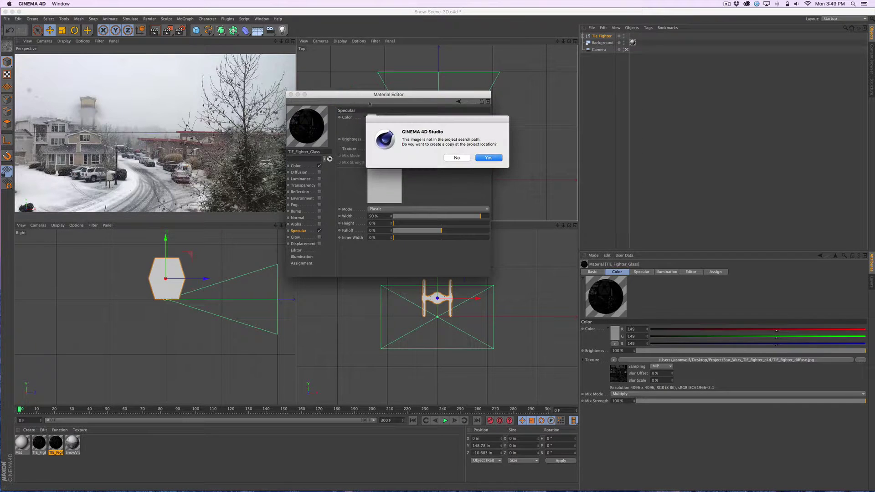
pyautogui.click(457, 158)
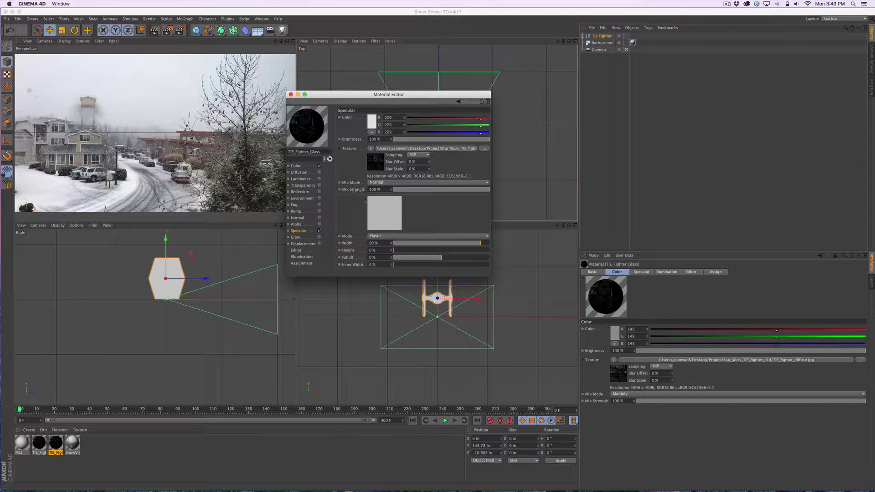
pyautogui.click(291, 95)
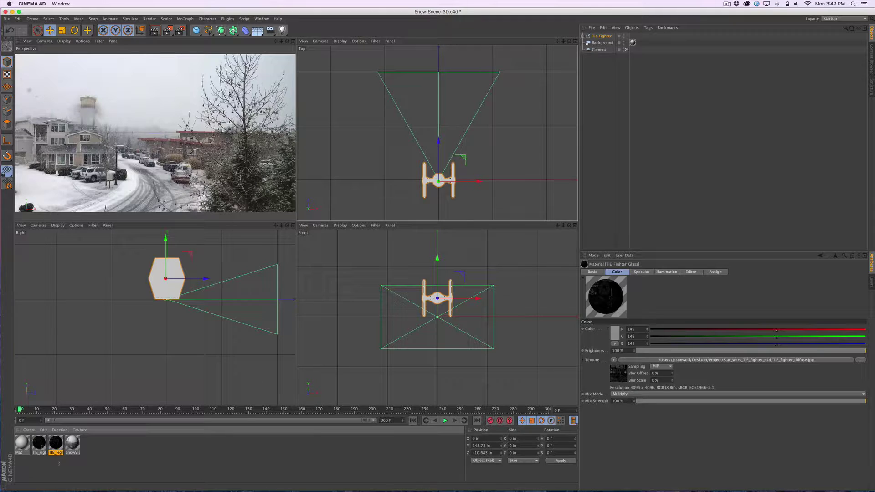
# Step: Load TIE_fighter_specular.jpg as the TIE_Fighter material's specular texture without a project copy, and close the material editor
pyautogui.doubleClick(39, 445)
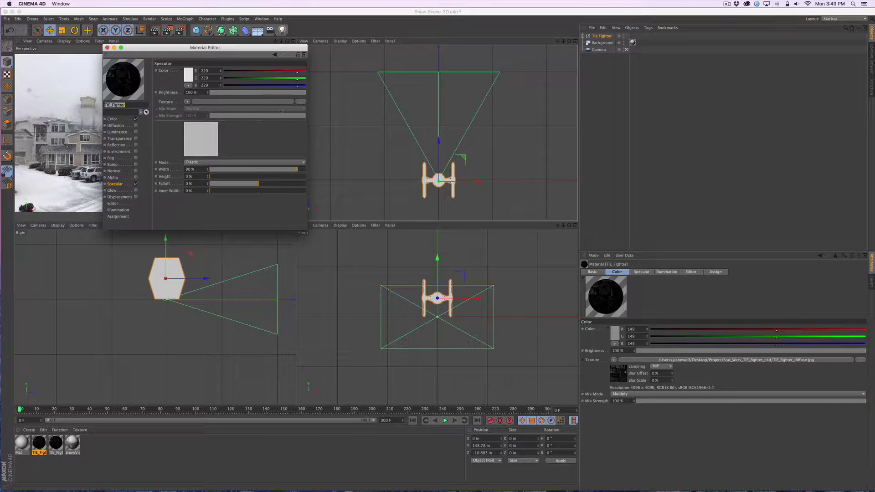
pyautogui.click(300, 101)
pyautogui.doubleClick(319, 95)
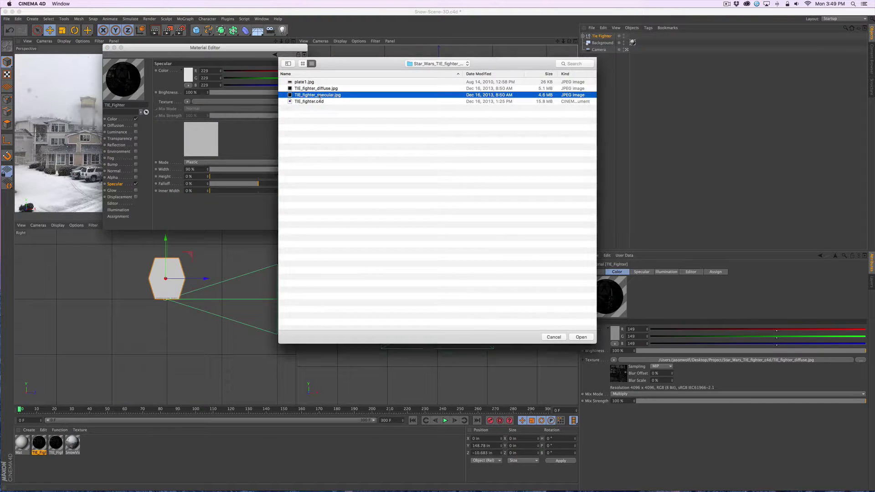
pyautogui.click(457, 157)
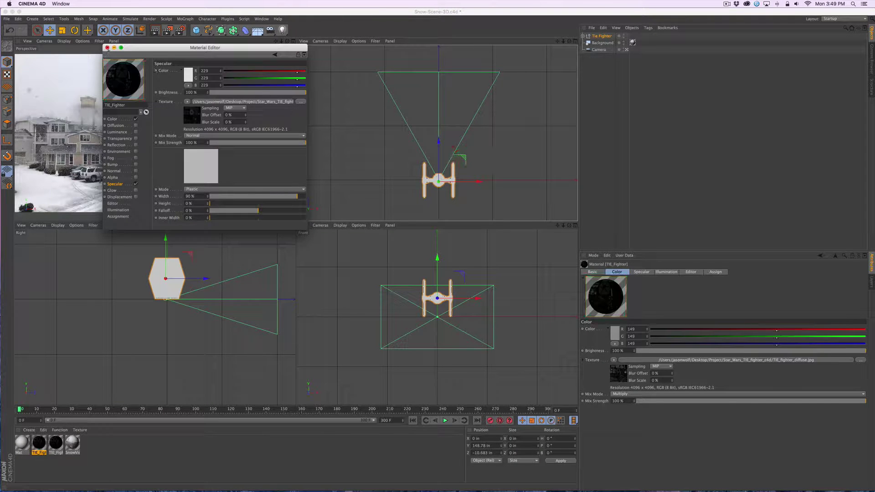
pyautogui.click(107, 48)
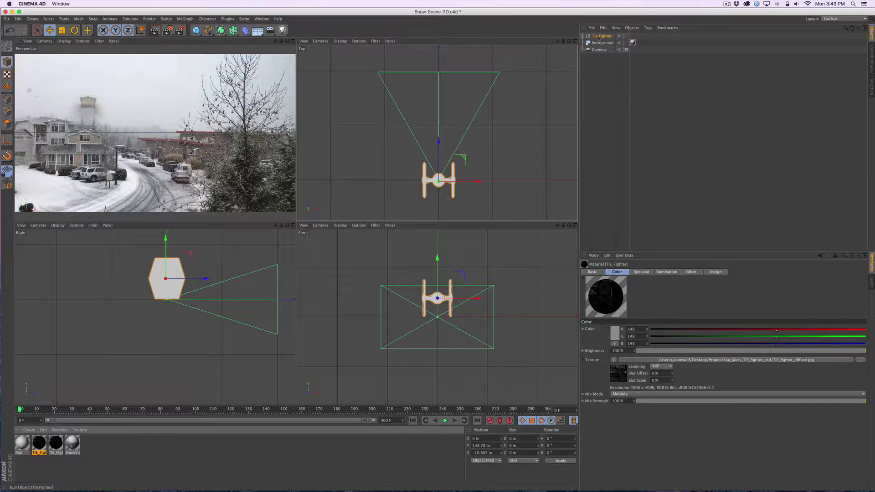
# Step: Move the Tie Fighter group forward in front of the camera to about 1382 in along Z in the top view
pyautogui.moveTo(441, 159); pyautogui.dragTo(439, 35)
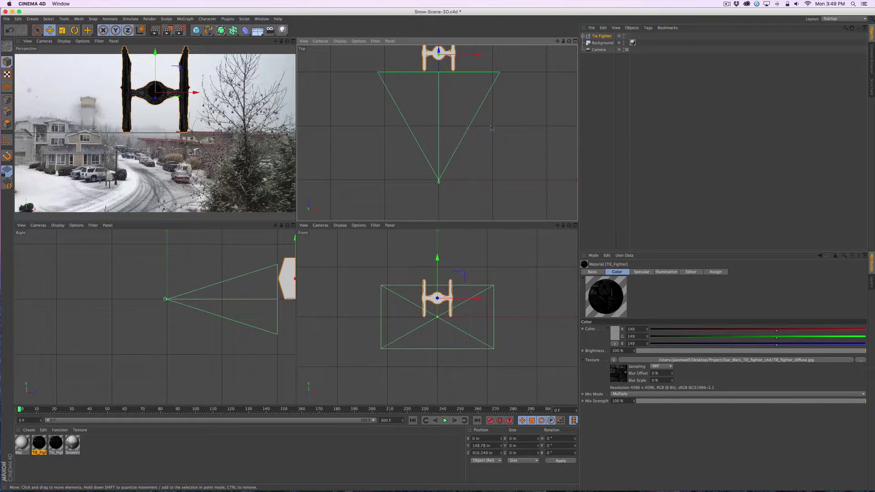
pyautogui.press('2')
pyautogui.moveTo(505, 128); pyautogui.dragTo(438, 173)
pyautogui.press('1')
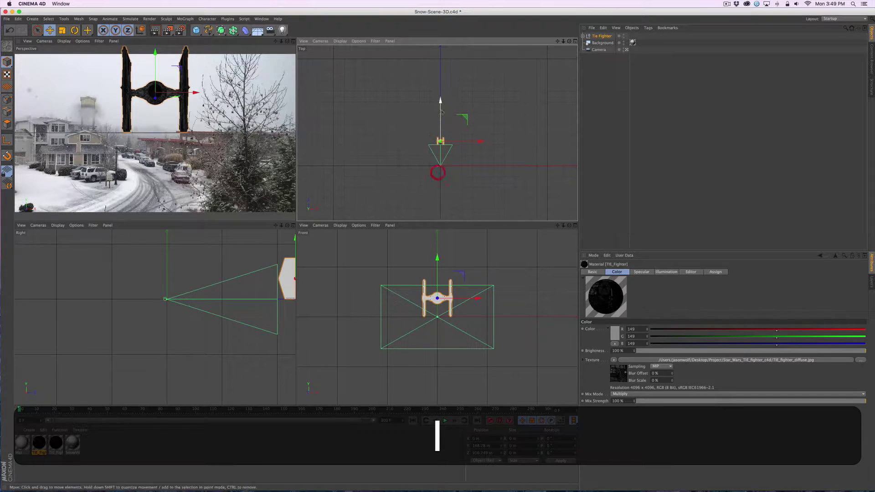
pyautogui.moveTo(442, 111)
pyautogui.mouseDown()
pyautogui.moveTo(440, 97)
pyautogui.moveTo(439, 105)
pyautogui.mouseUp()
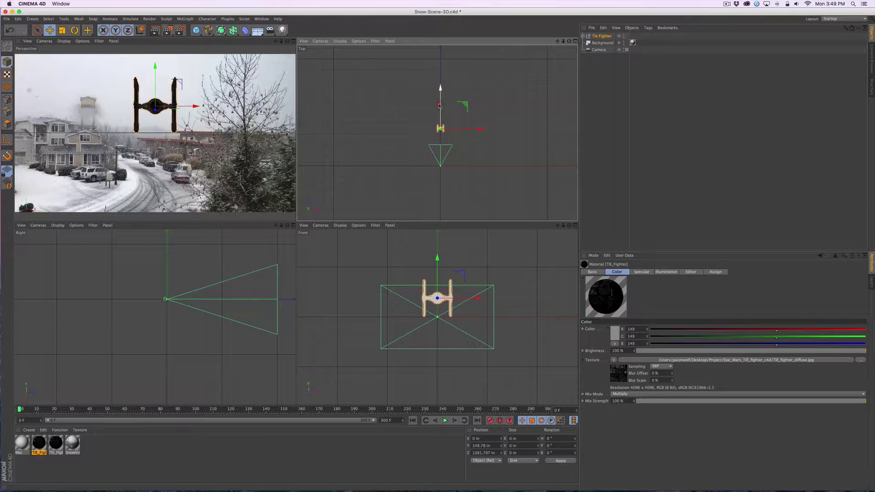
# Step: Rotate the Tie Fighter group's heading to about -29.5° and render a preview in the perspective view
pyautogui.press('r')
pyautogui.moveTo(464, 139); pyautogui.dragTo(458, 144)
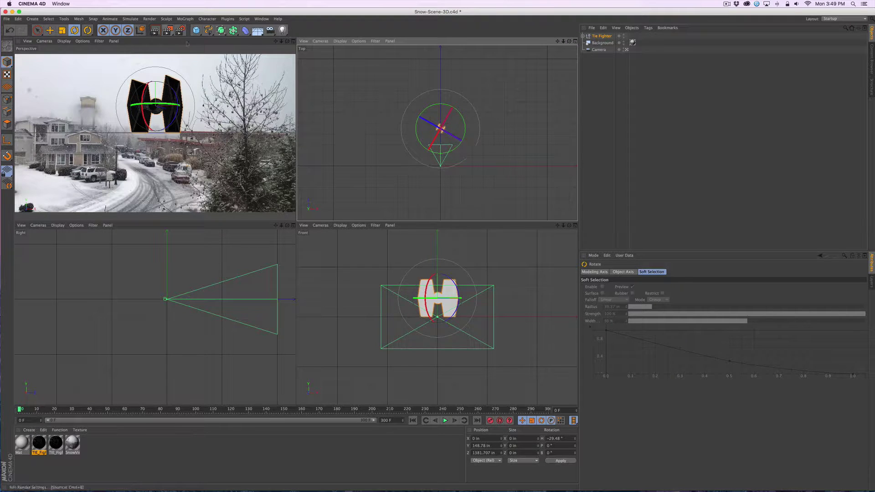
pyautogui.press('super+r')
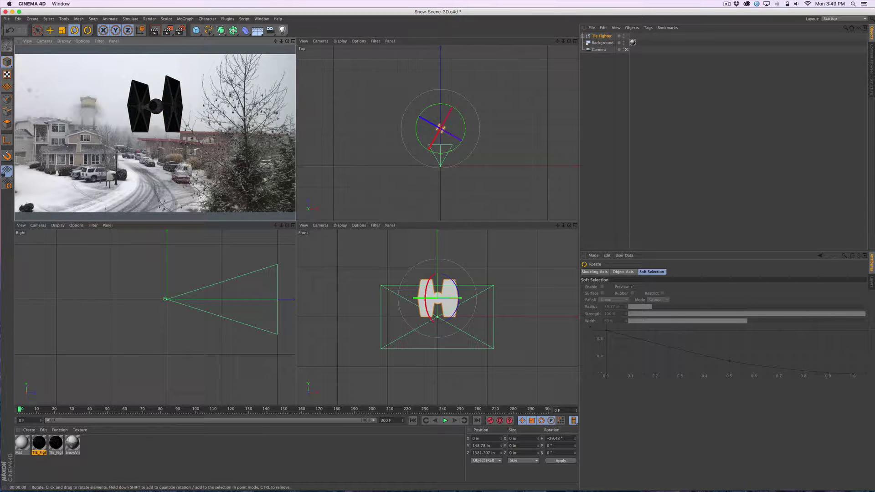
pyautogui.press('e')
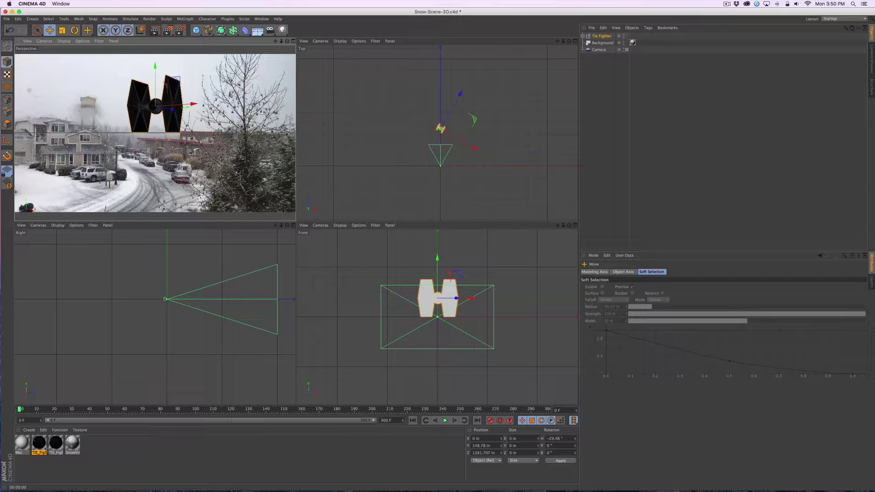
# Step: Enable luminance on the TIE_Fighter material and lower its brightness to about 27%
pyautogui.doubleClick(39, 443)
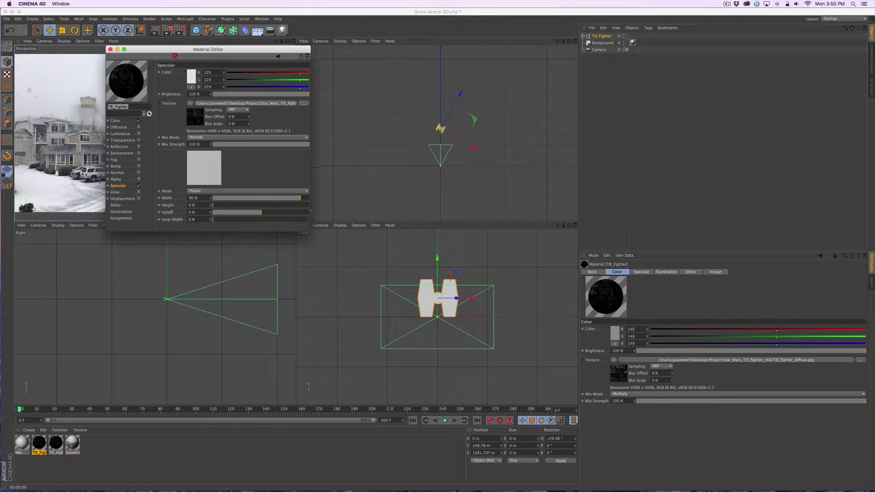
pyautogui.click(294, 194)
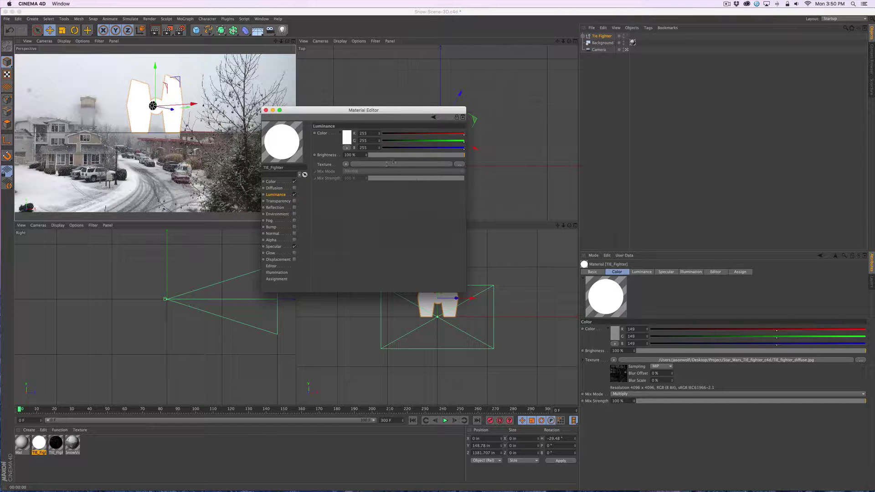
pyautogui.moveTo(412, 158); pyautogui.dragTo(395, 156)
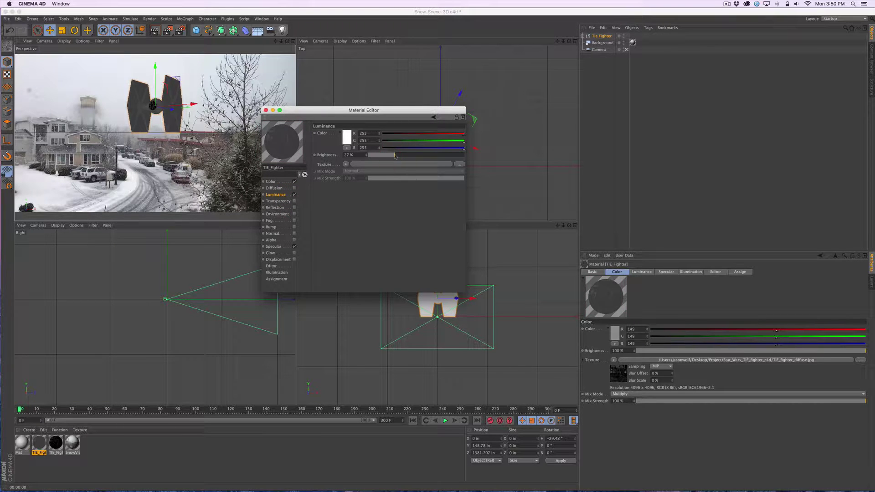
# Step: Load TIE_fighter_diffuse.jpg as the TIE_Fighter material's luminance texture, adjust the luminance brightness, and render a preview of the perspective view
pyautogui.click(346, 164)
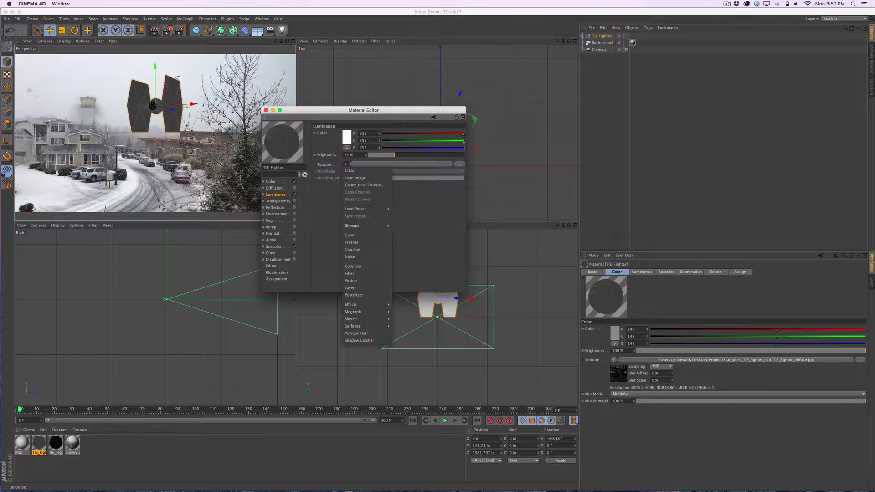
pyautogui.moveTo(352, 226)
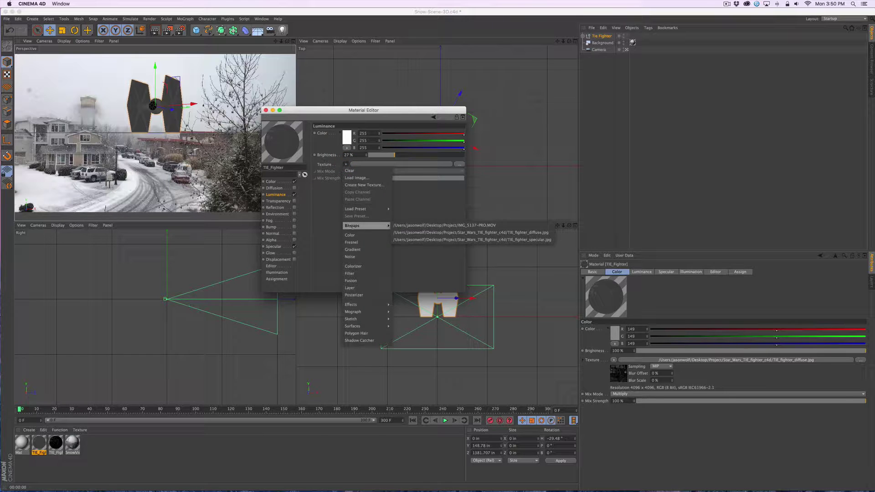
pyautogui.click(538, 233)
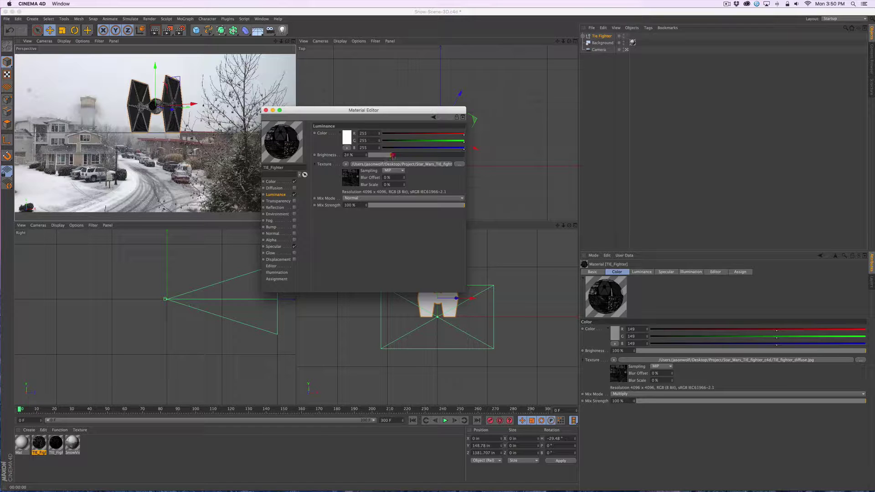
pyautogui.moveTo(394, 155); pyautogui.dragTo(374, 155)
pyautogui.moveTo(424, 156); pyautogui.dragTo(431, 157)
pyautogui.click(266, 110)
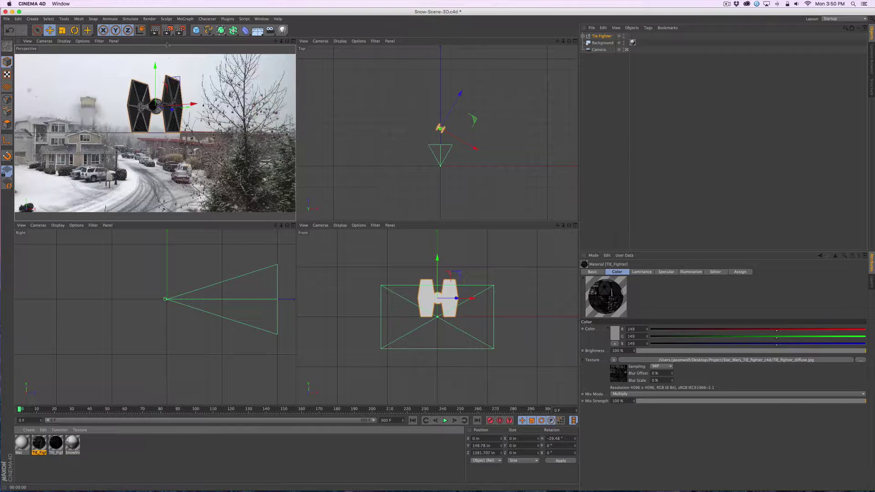
pyautogui.click(155, 31)
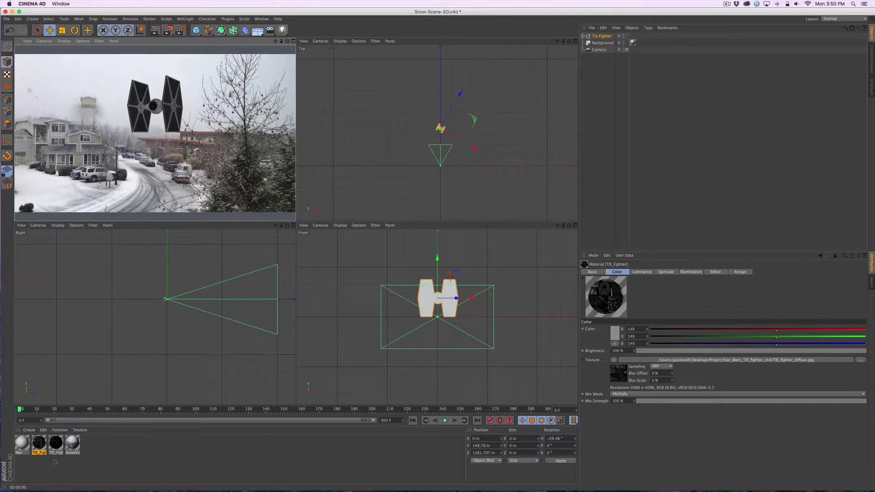
# Step: Enable luminance on the TIE_Fighter_Glass material with TIE_fighter_specular.jpg as texture, lower its brightness, and render a preview
pyautogui.doubleClick(55, 442)
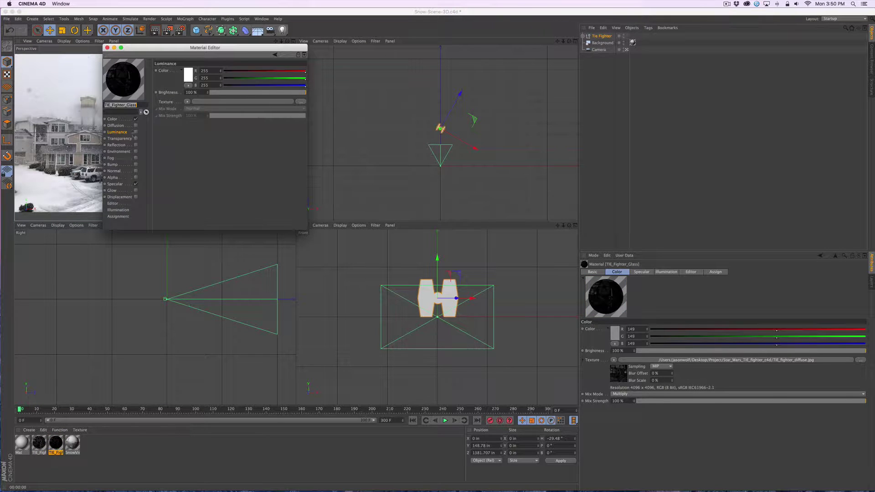
pyautogui.click(187, 101)
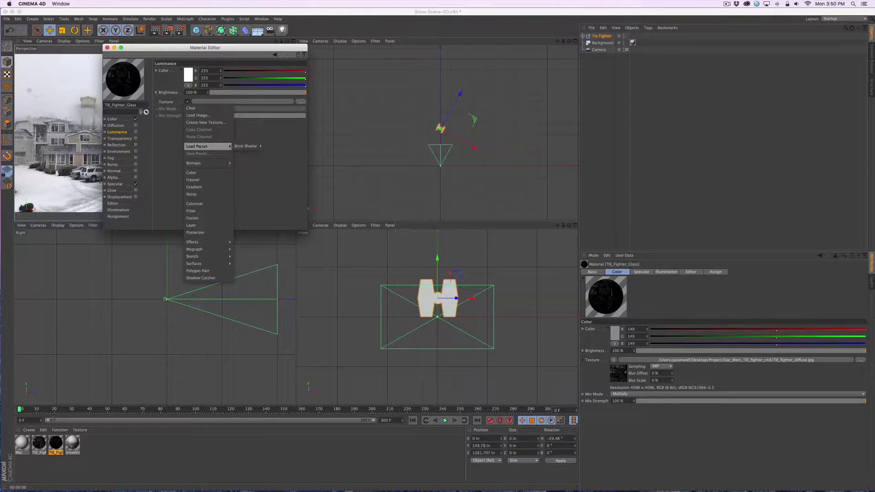
pyautogui.moveTo(202, 165)
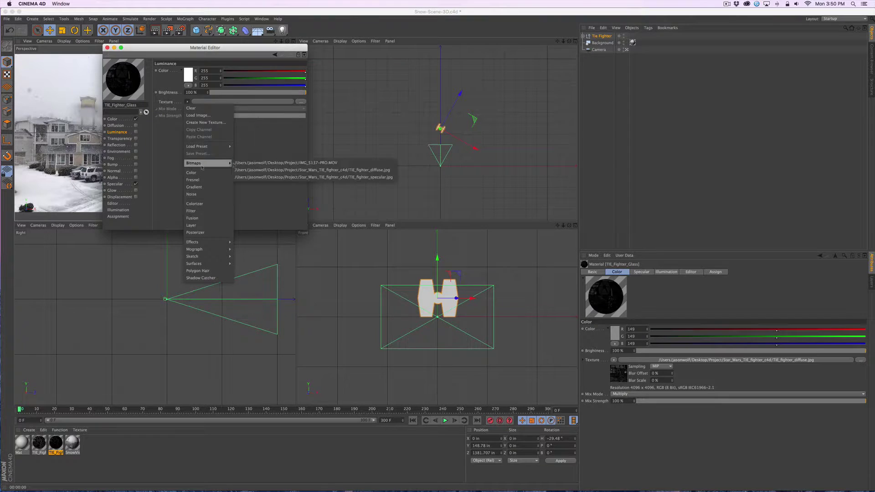
pyautogui.click(269, 177)
pyautogui.click(136, 132)
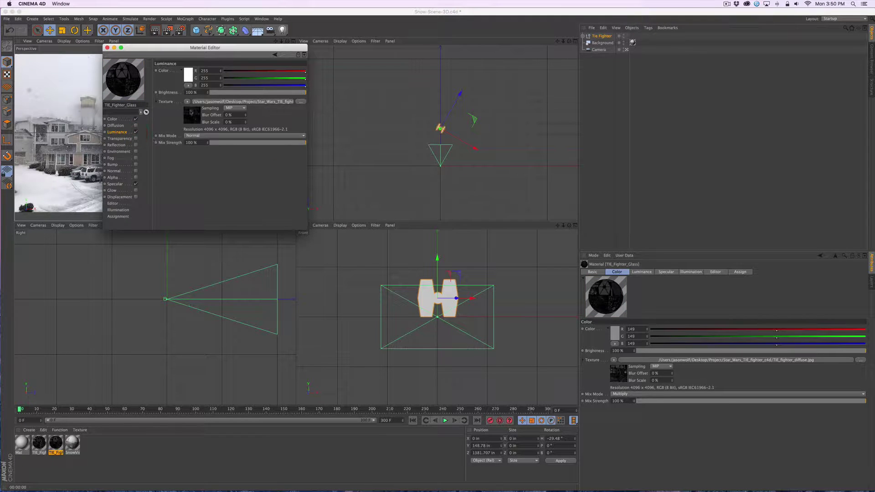
pyautogui.moveTo(282, 93); pyautogui.dragTo(256, 92)
pyautogui.click(107, 48)
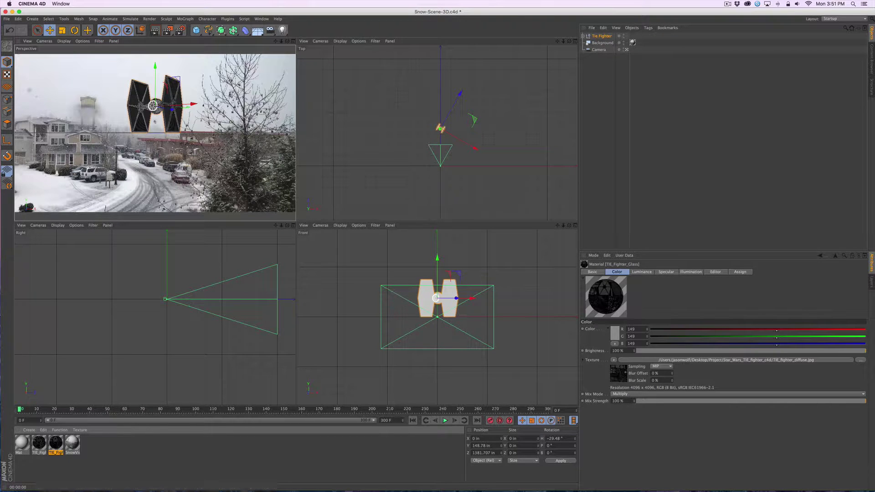
pyautogui.click(155, 31)
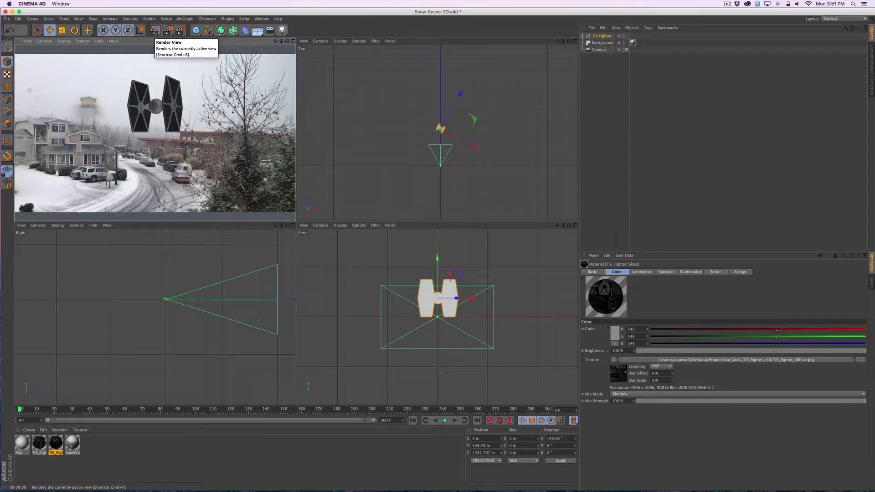
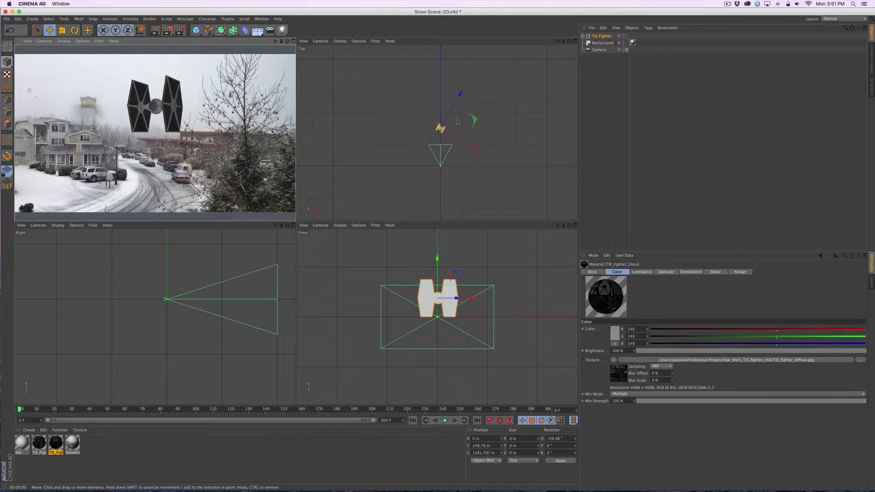
# Step: Set the Tie Fighter group's heading rotation to 0°
pyautogui.press('r')
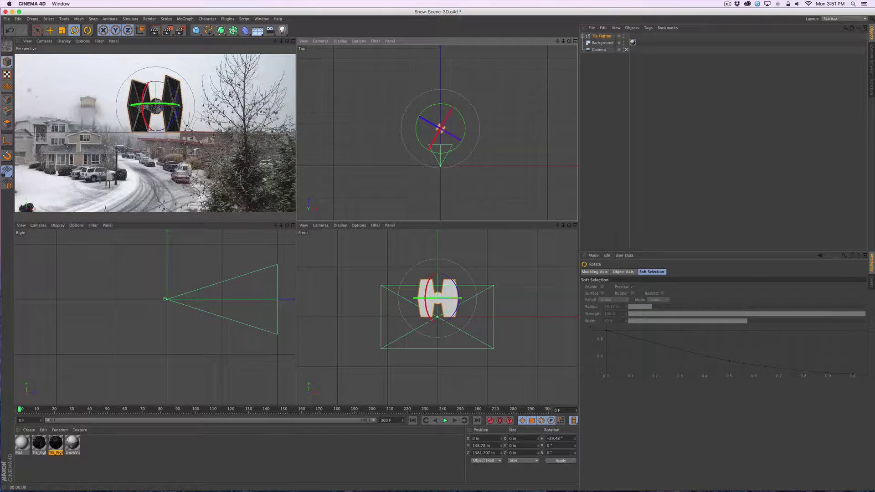
pyautogui.moveTo(564, 439); pyautogui.dragTo(529, 439)
pyautogui.write('0')
pyautogui.press('Return')
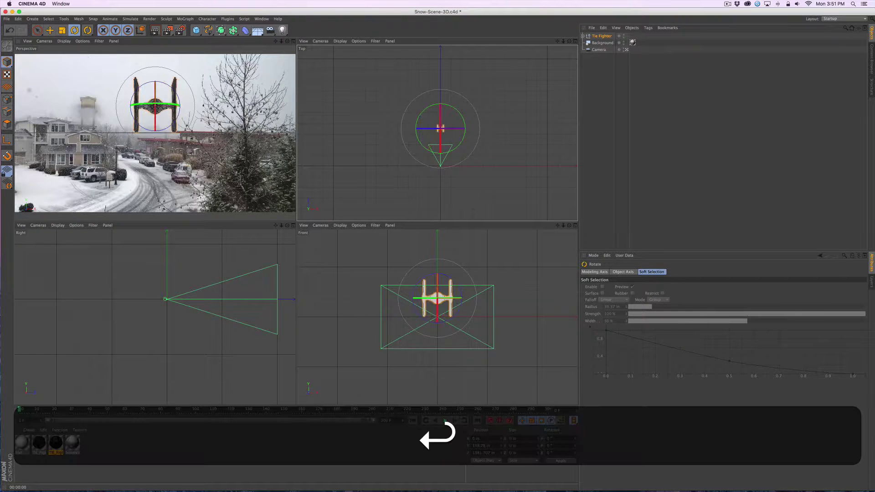
# Step: Add a light and move it to the TIE fighter's cockpit, at about 148 in in Y and 1445 in in Z
pyautogui.press('e')
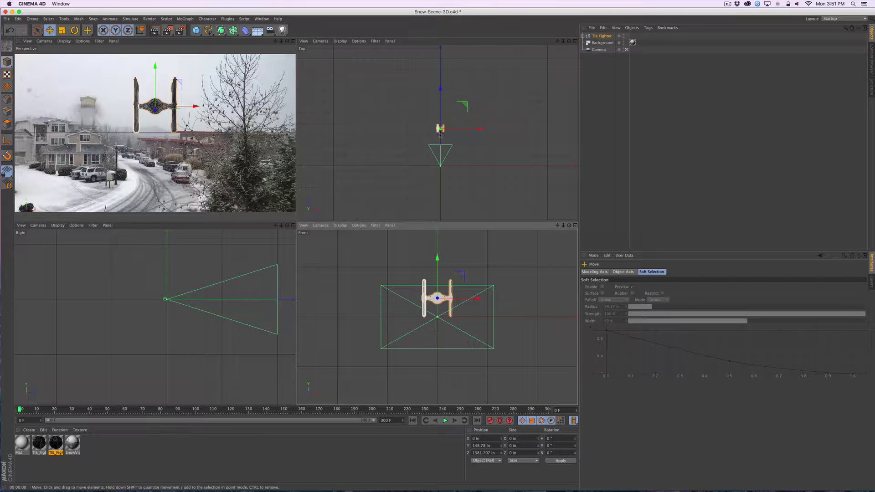
pyautogui.press('2')
pyautogui.moveTo(443, 137); pyautogui.dragTo(506, 176)
pyautogui.press('1')
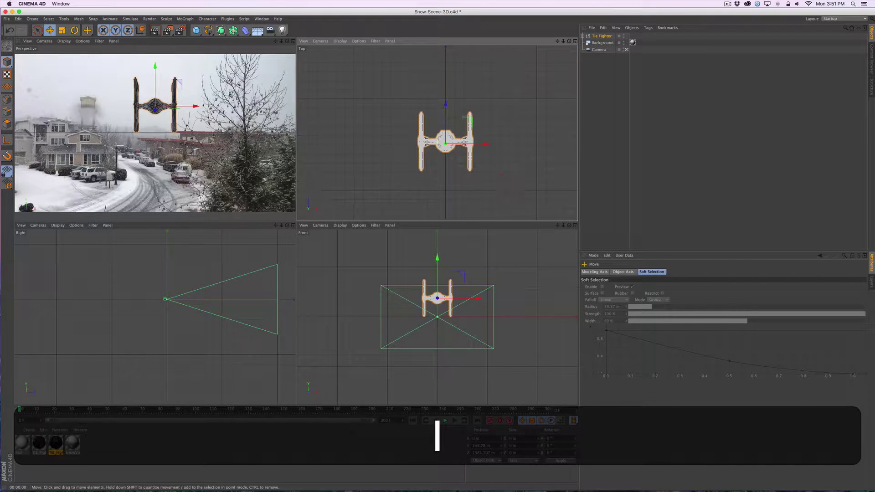
pyautogui.click(609, 71)
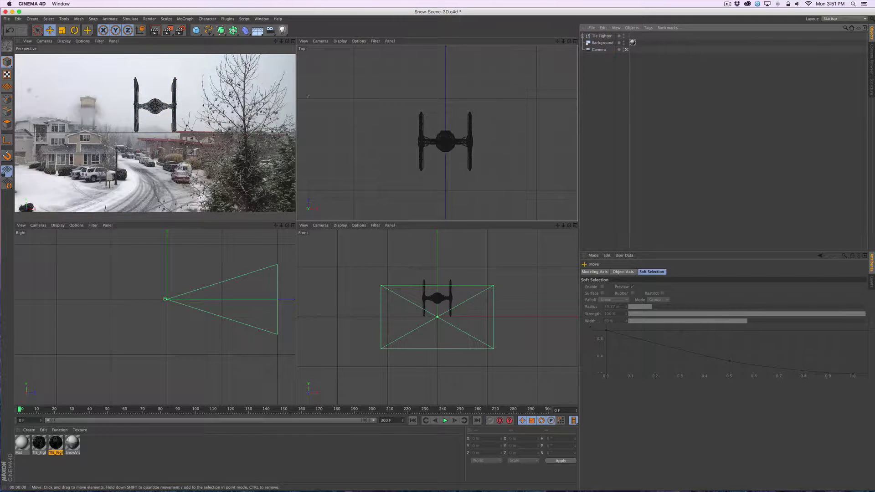
pyautogui.click(283, 30)
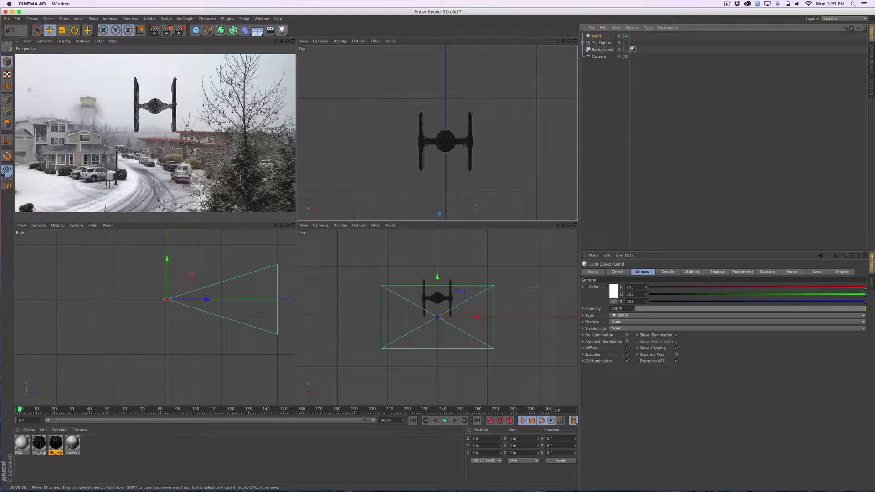
pyautogui.moveTo(453, 202); pyautogui.dragTo(460, 23)
pyautogui.moveTo(448, 190); pyautogui.dragTo(451, 162)
pyautogui.moveTo(446, 340); pyautogui.dragTo(446, 320)
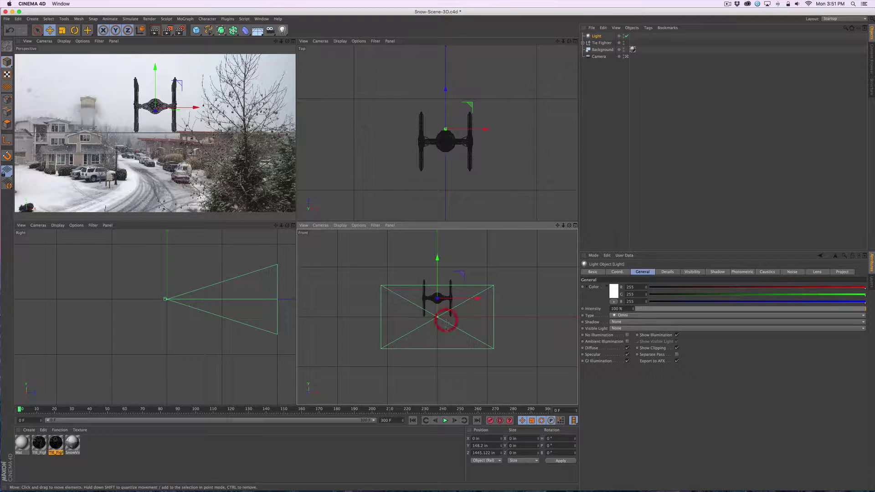
# Step: Fine-tune the light's position at the back of the cockpit in the right view to about Y 150.1 in and Z 1435.4 in
pyautogui.press('1')
pyautogui.moveTo(283, 289); pyautogui.dragTo(132, 288)
pyautogui.press('2')
pyautogui.moveTo(190, 286)
pyautogui.mouseDown()
pyautogui.moveTo(273, 287)
pyautogui.moveTo(155, 323)
pyautogui.moveTo(230, 320)
pyautogui.moveTo(222, 325)
pyautogui.mouseUp()
pyautogui.press('1')
pyautogui.press('2')
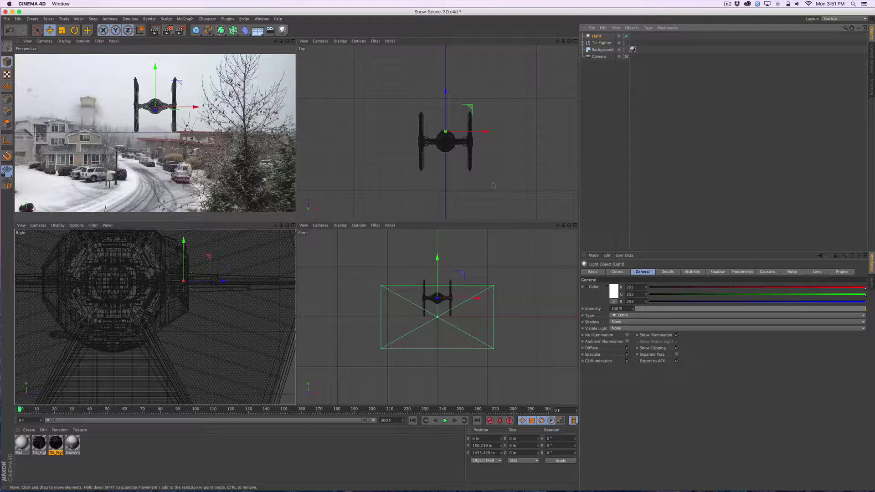
# Step: Give the light a Hi-8 lens glow and recolor its blue glow to red
pyautogui.click(817, 272)
pyautogui.click(638, 321)
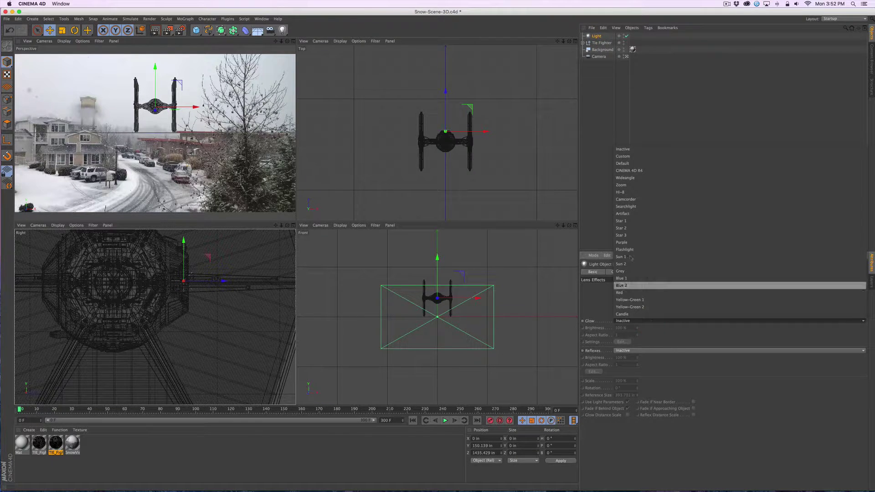
pyautogui.click(629, 193)
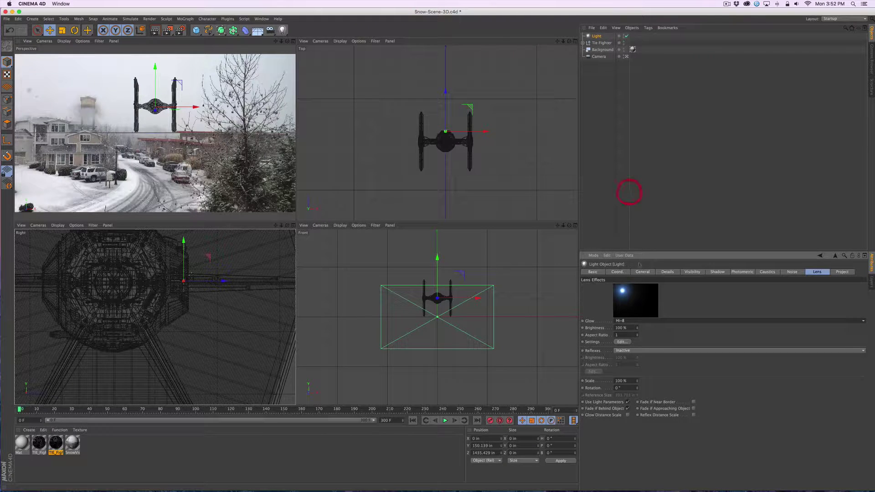
pyautogui.click(629, 342)
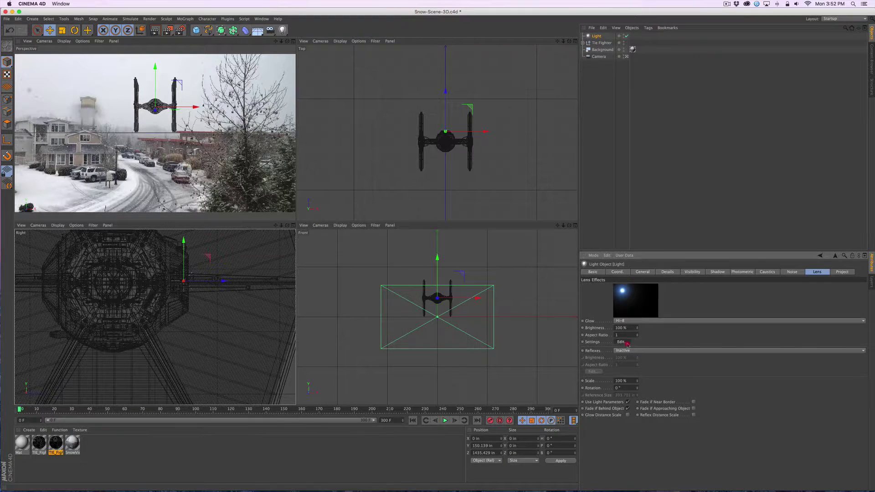
pyautogui.click(617, 332)
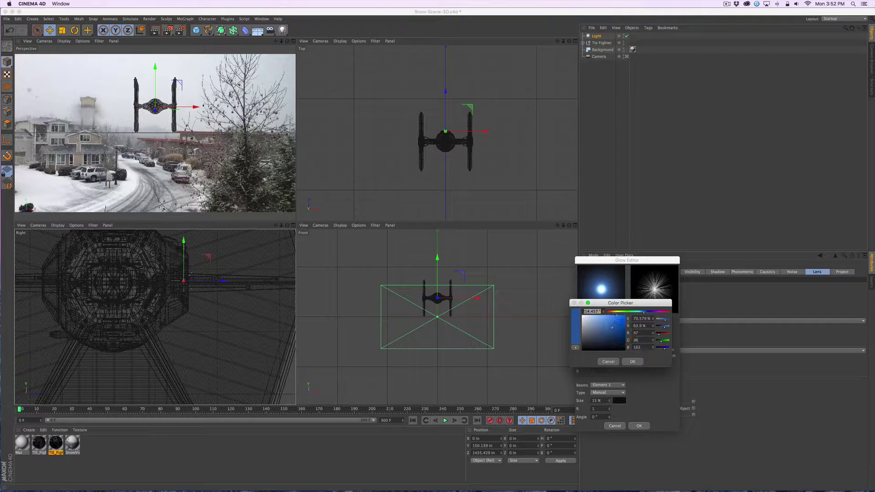
pyautogui.click(610, 312)
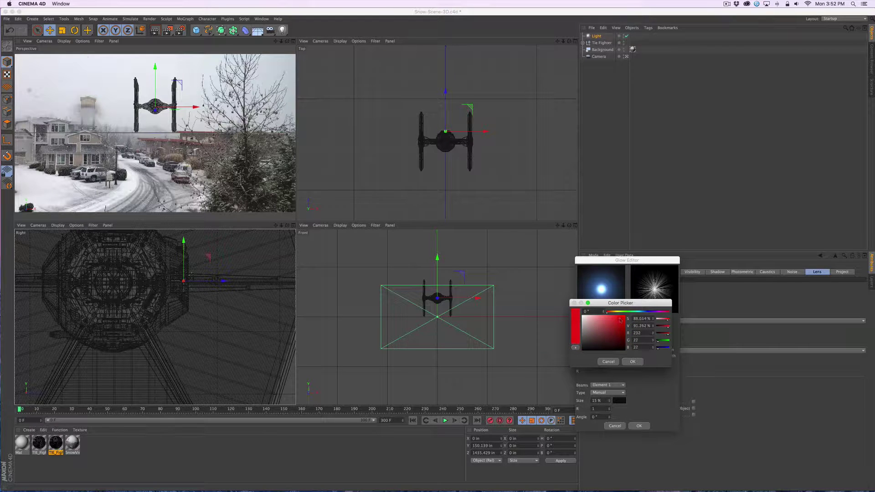
pyautogui.click(633, 362)
pyautogui.click(638, 426)
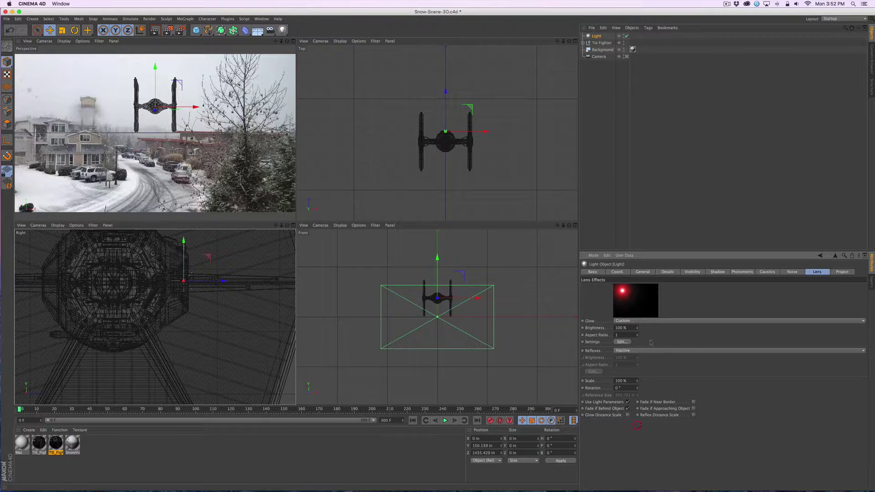
# Step: Set the light's color to orange, about RGB 235, 138, 59, and its shadow to Raytraced (Hard)
pyautogui.click(643, 272)
pyautogui.click(613, 289)
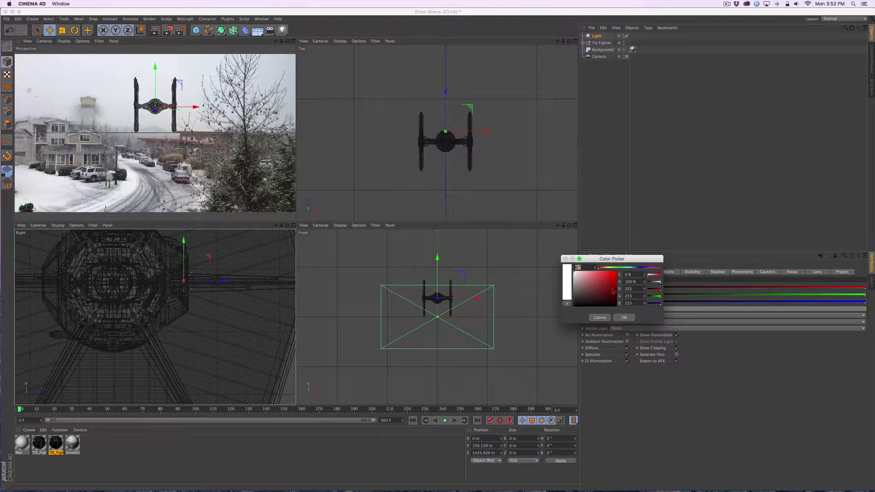
pyautogui.moveTo(607, 268); pyautogui.dragTo(603, 267)
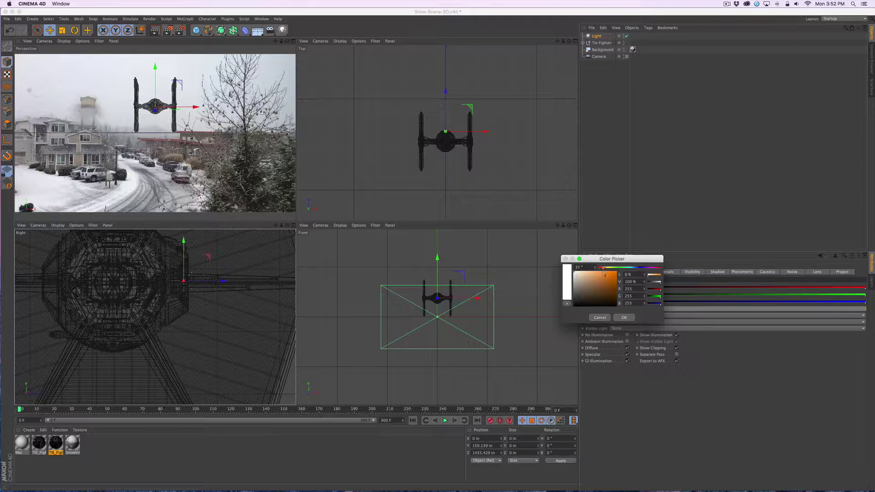
pyautogui.click(605, 274)
pyautogui.click(624, 318)
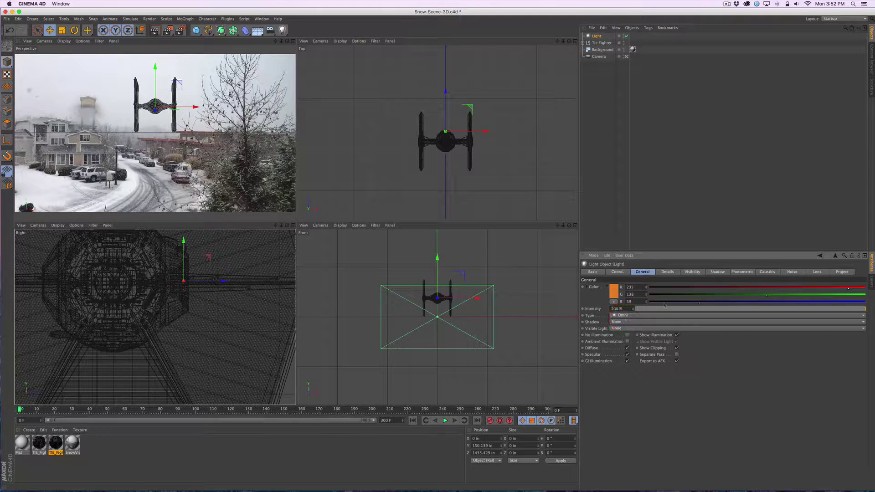
pyautogui.click(628, 322)
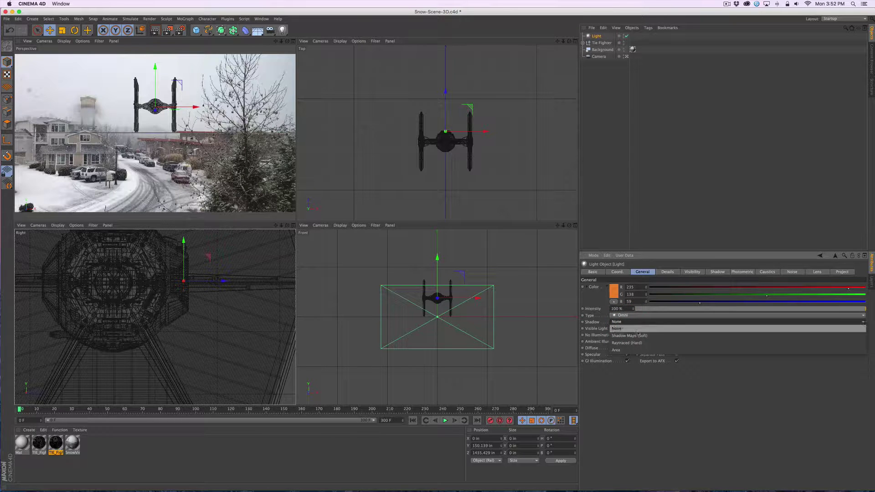
pyautogui.click(649, 343)
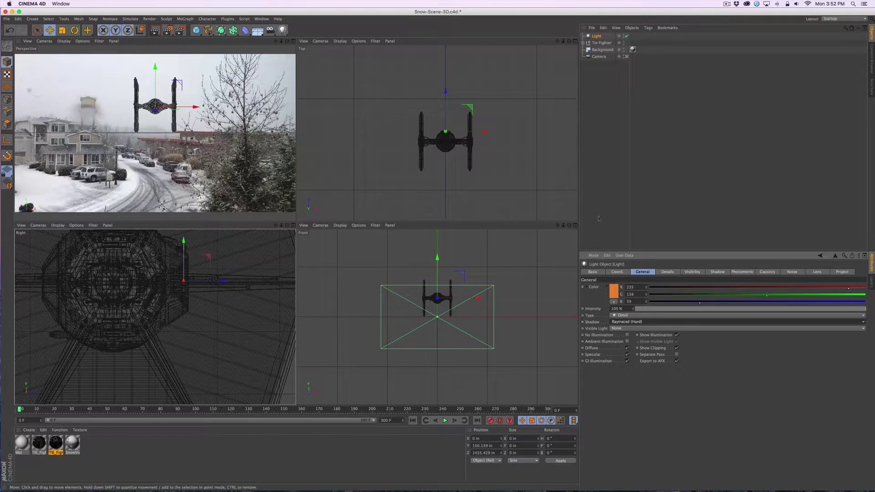
# Step: Frame the whole TIE fighter in the right and front views and render a preview of the perspective view
pyautogui.press('2')
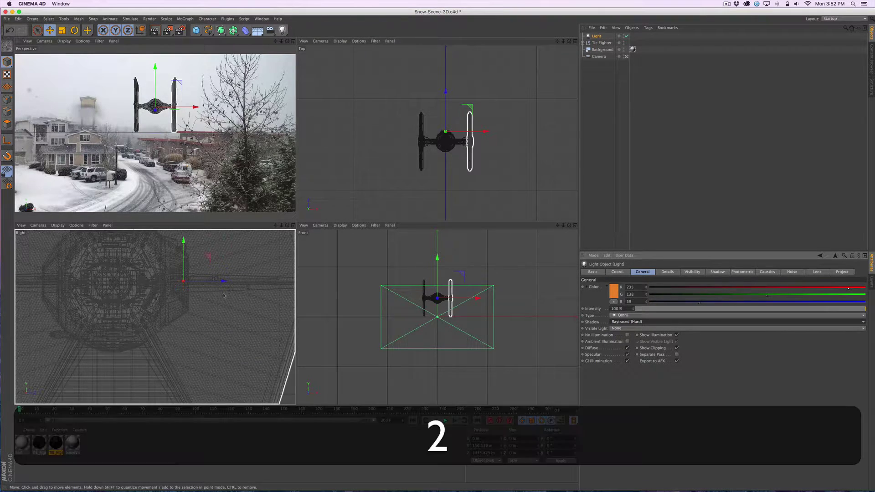
pyautogui.moveTo(224, 295); pyautogui.dragTo(115, 293)
pyautogui.press('2')
pyautogui.moveTo(451, 312)
pyautogui.mouseDown()
pyautogui.moveTo(417, 313)
pyautogui.moveTo(461, 310)
pyautogui.mouseUp()
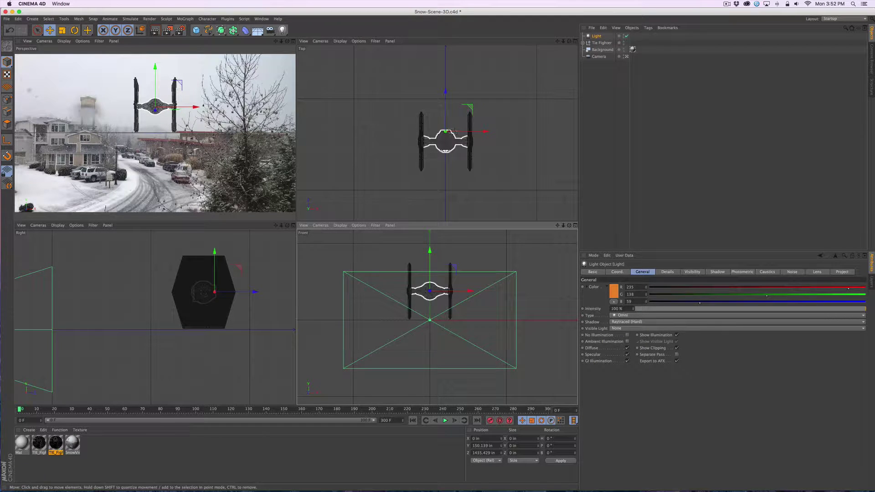
pyautogui.click(254, 43)
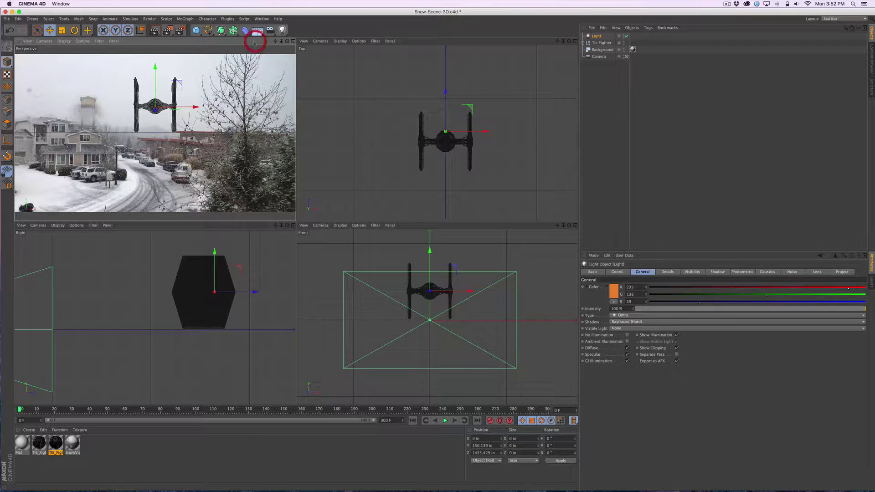
pyautogui.hotkey('ctrl', 'r')
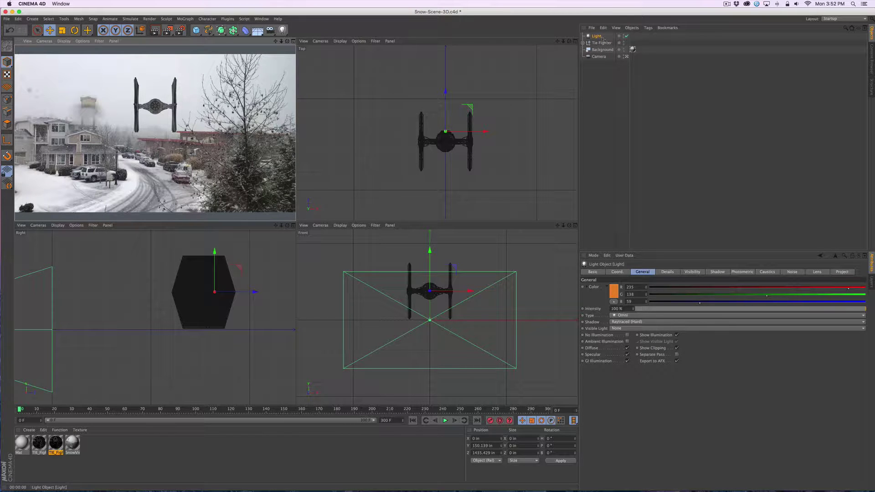
# Step: Nest the Light under the Tie Fighter null so it follows the ship, and select the Tie Fighter
pyautogui.moveTo(599, 36); pyautogui.dragTo(602, 43)
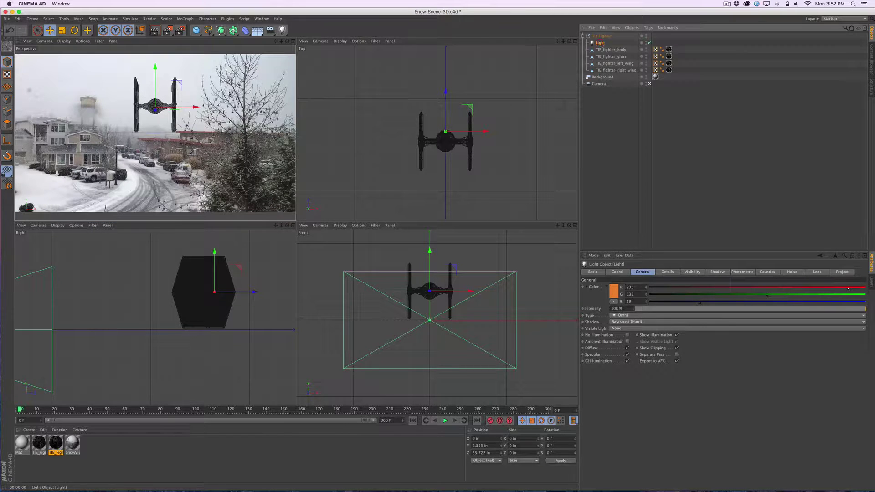
pyautogui.click(583, 36)
pyautogui.click(603, 36)
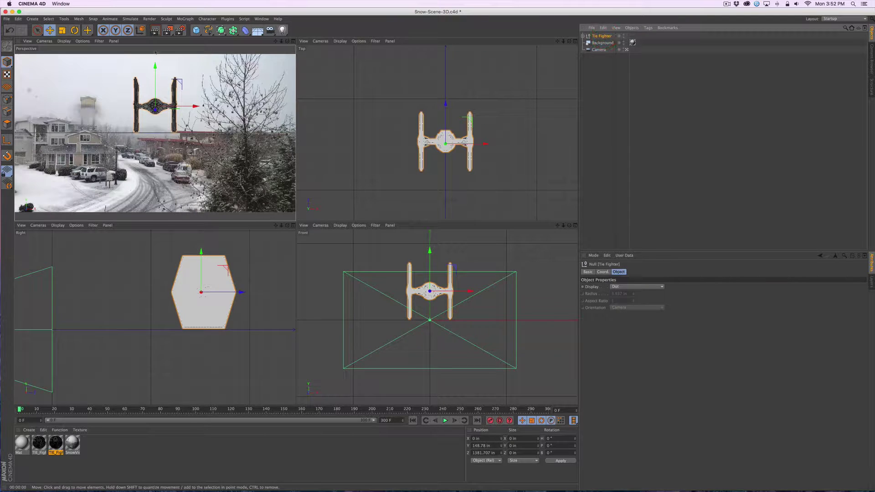
# Step: Rotate the TIE fighter to a heading of about -143.2° and render a preview of its engine glow
pyautogui.press('r')
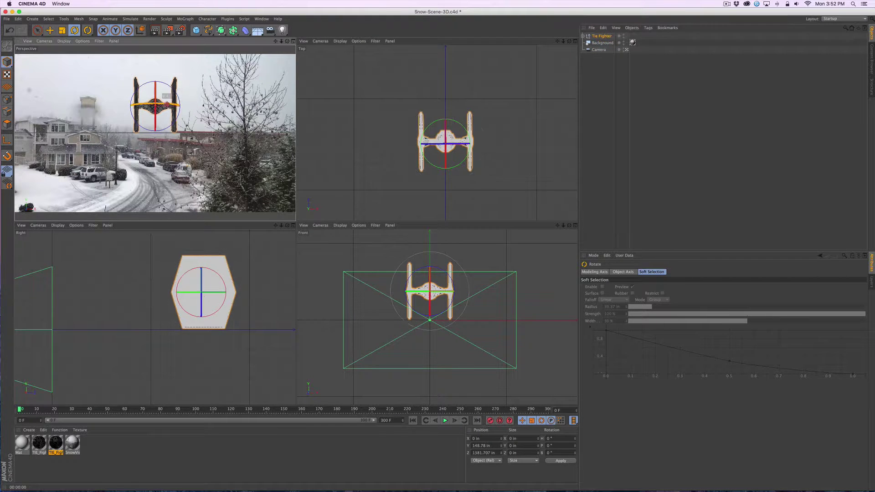
pyautogui.moveTo(167, 104); pyautogui.dragTo(45, 139)
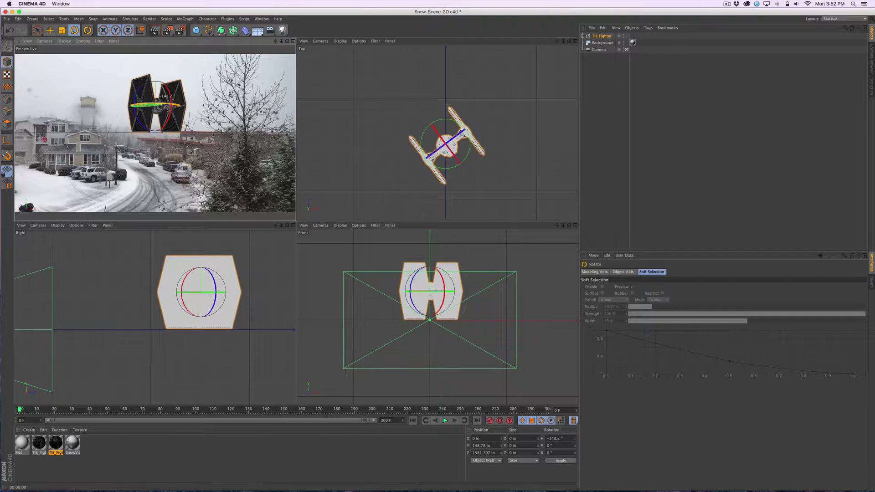
pyautogui.click(155, 31)
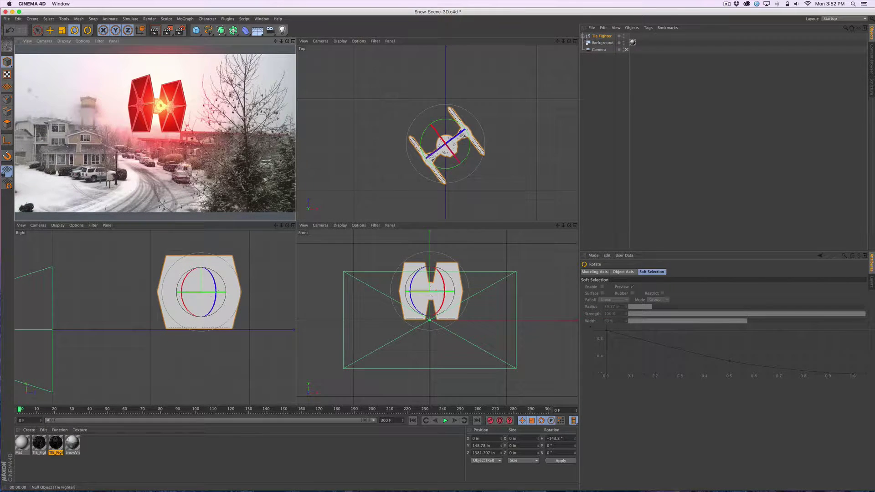
# Step: Set the light's lens effect scale to 25% and render a preview of the perspective view
pyautogui.click(583, 36)
pyautogui.click(600, 42)
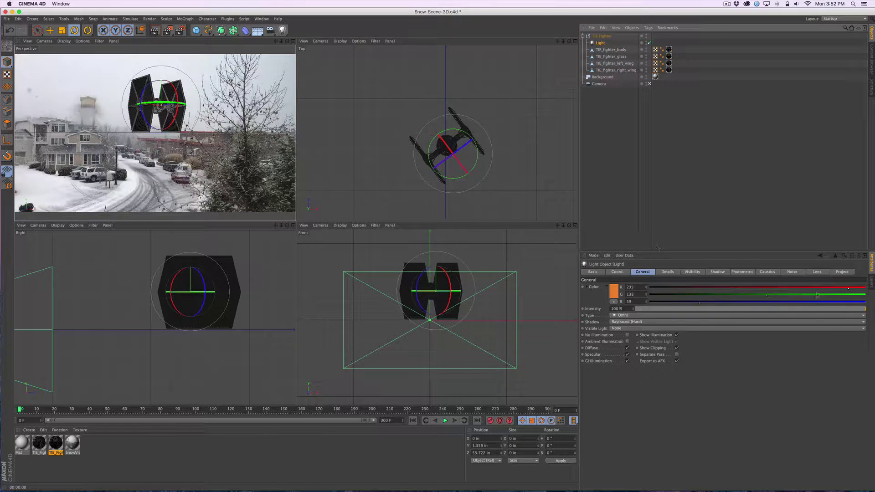
pyautogui.click(817, 271)
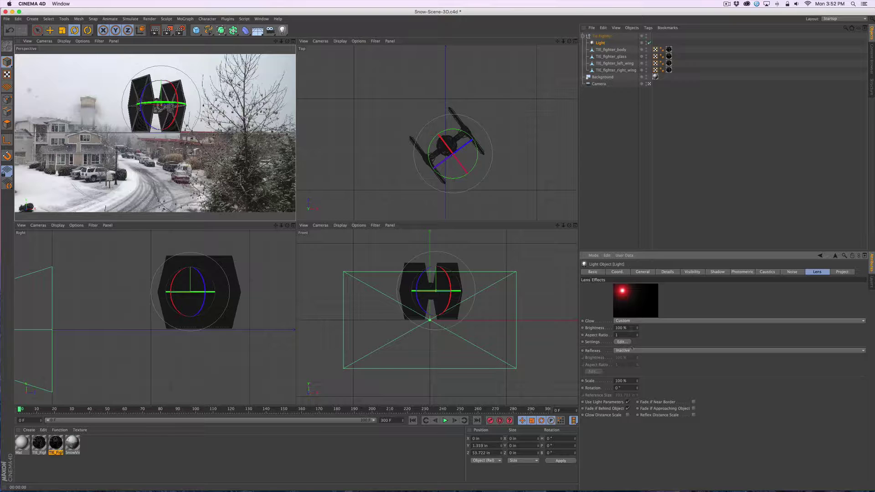
pyautogui.click(620, 380)
pyautogui.write('25')
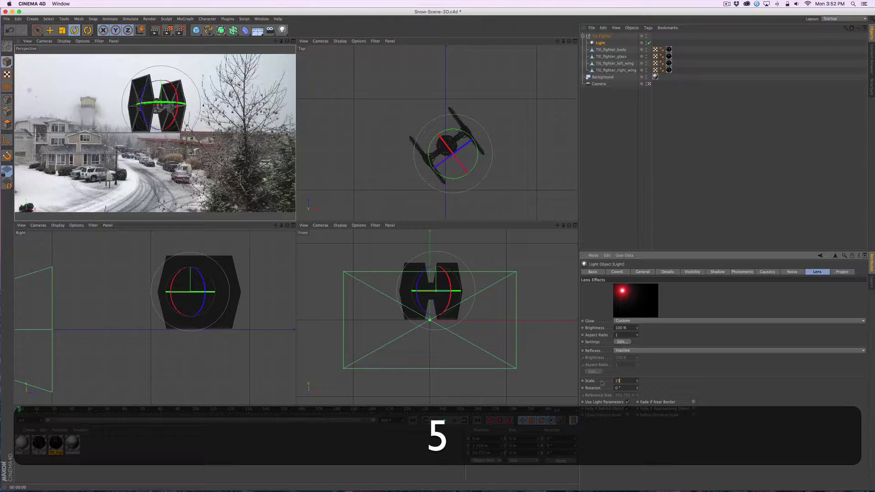
pyautogui.press('Return')
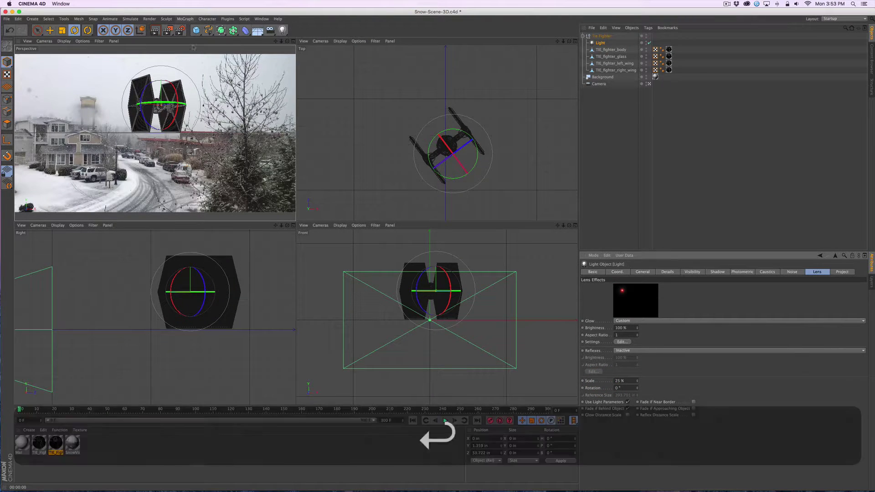
pyautogui.click(155, 31)
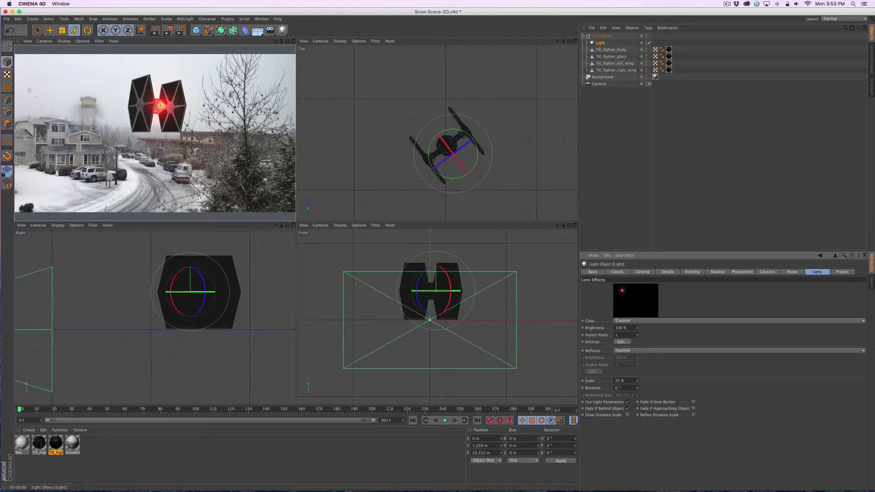
# Step: Rotate the TIE fighter to a heading of about -17.2° and render a preview from the front
pyautogui.click(601, 36)
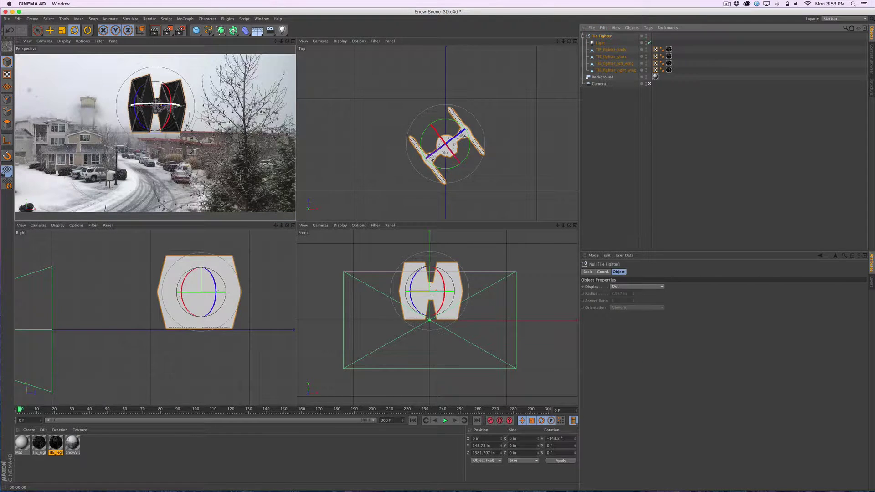
pyautogui.moveTo(152, 106); pyautogui.dragTo(256, 90)
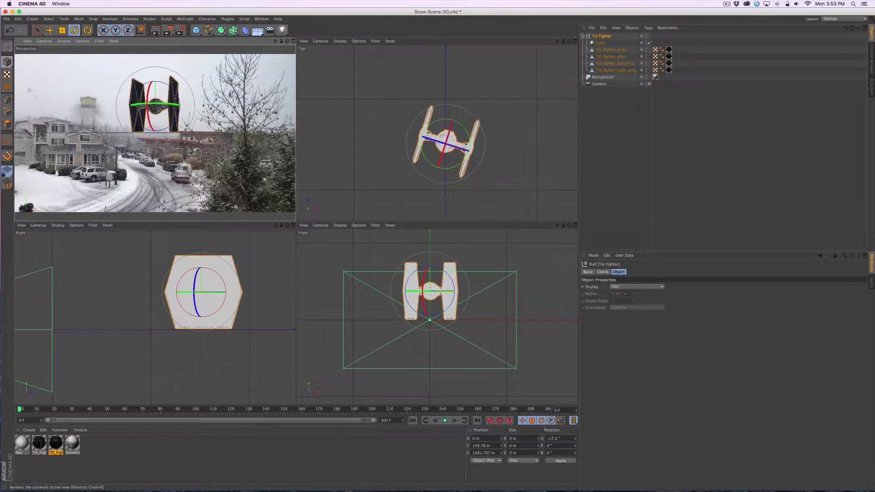
pyautogui.click(154, 31)
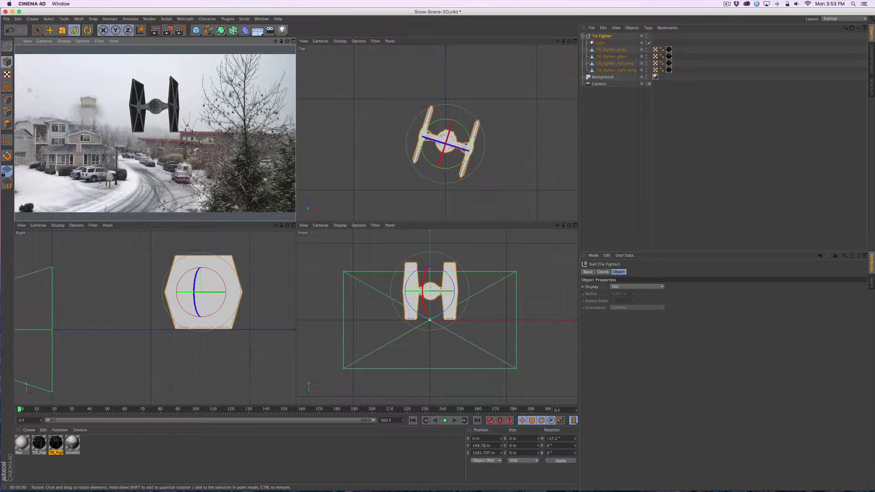
# Step: Reset the TIE fighter's heading rotation to 0° and deselect it
pyautogui.doubleClick(554, 439)
pyautogui.write('0')
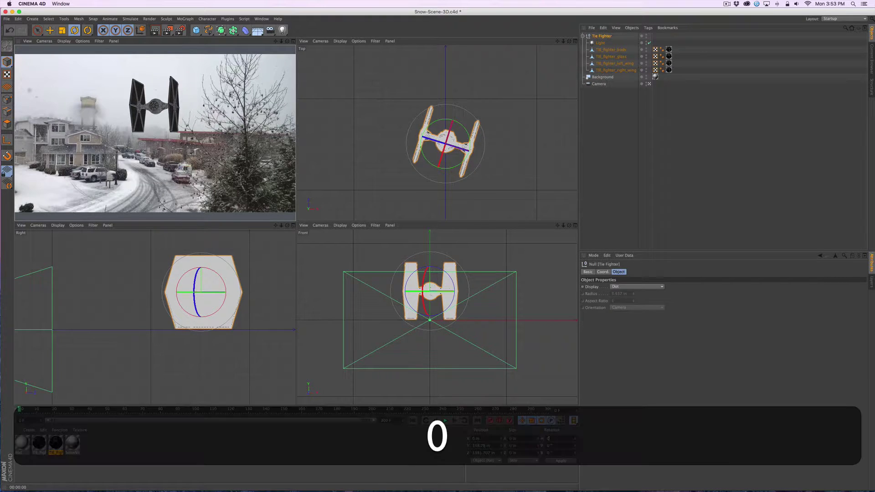
pyautogui.press('Return')
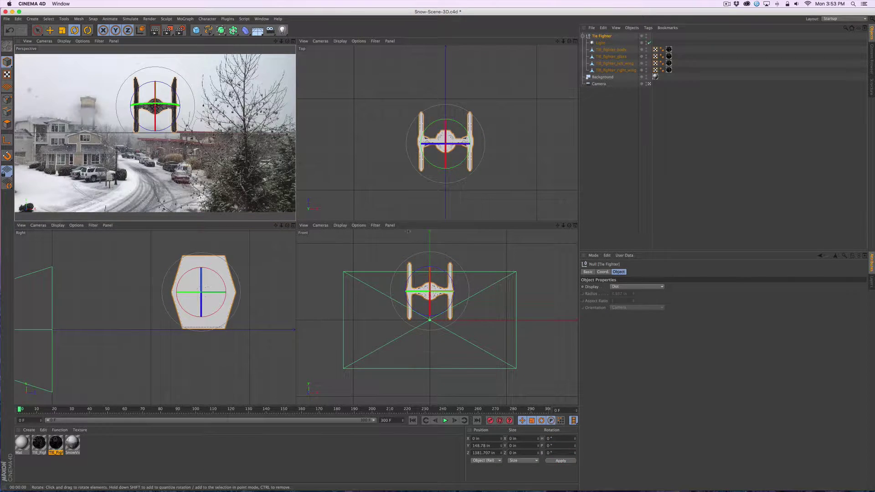
pyautogui.press('e')
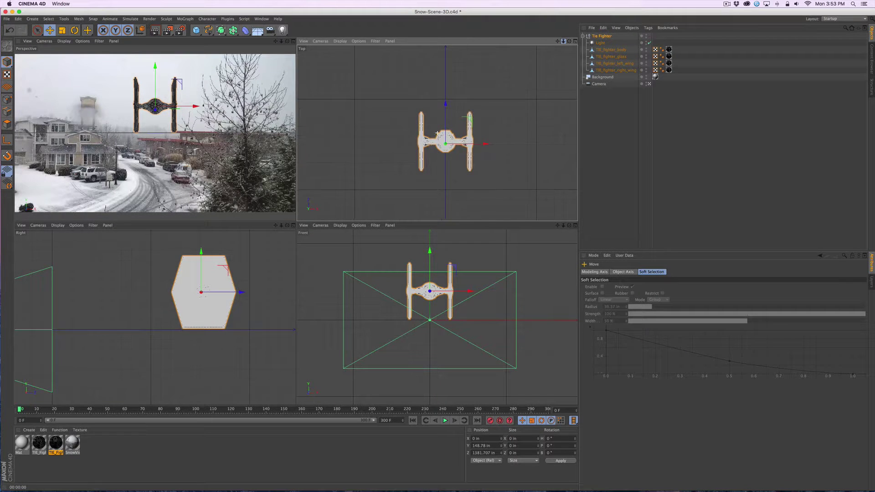
pyautogui.moveTo(563, 41); pyautogui.dragTo(540, 45)
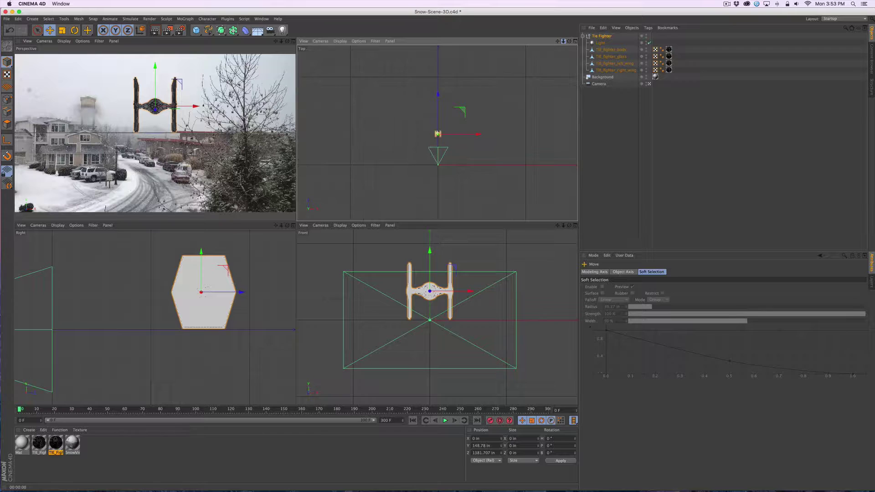
pyautogui.click(616, 132)
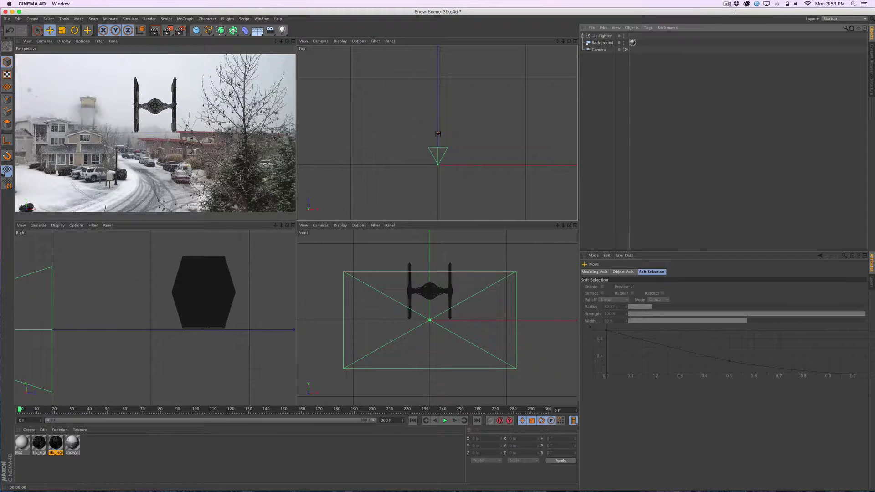
pyautogui.click(727, 4)
pyautogui.click(730, 24)
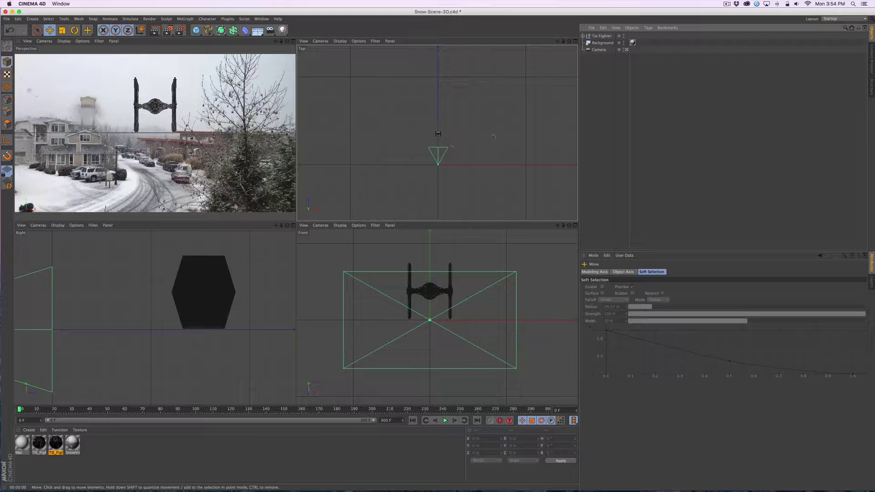
# Step: Add a cube, stretch its height to about 477.6 in, and place it behind the TIE fighter at about X -583 in, Z 4066 in
pyautogui.moveTo(196, 30)
pyautogui.mouseDown()
pyautogui.moveTo(329, 49)
pyautogui.moveTo(294, 41)
pyautogui.moveTo(259, 64)
pyautogui.moveTo(261, 42)
pyautogui.mouseUp()
pyautogui.moveTo(451, 179); pyautogui.dragTo(440, 139)
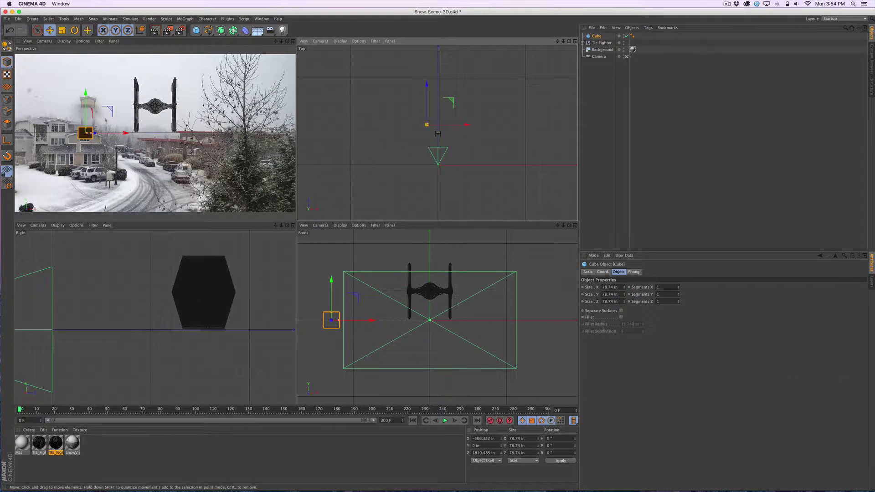
pyautogui.moveTo(86, 128); pyautogui.dragTo(89, 101)
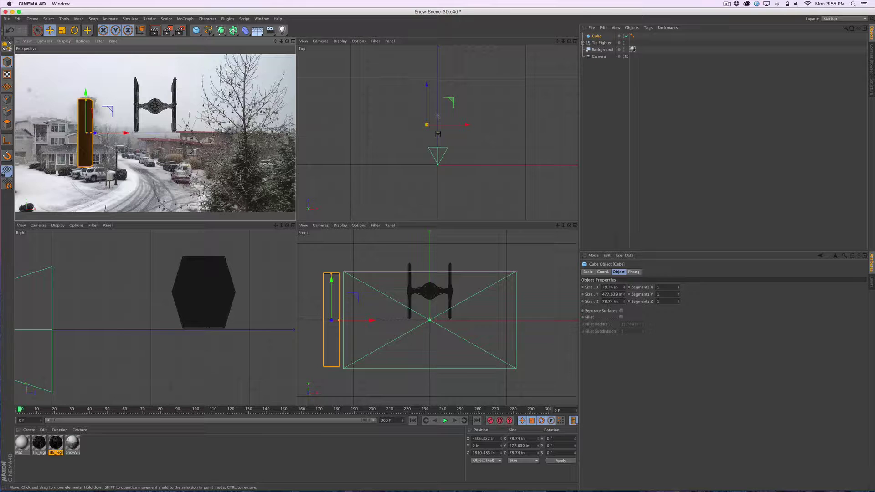
pyautogui.moveTo(438, 122); pyautogui.dragTo(435, 75)
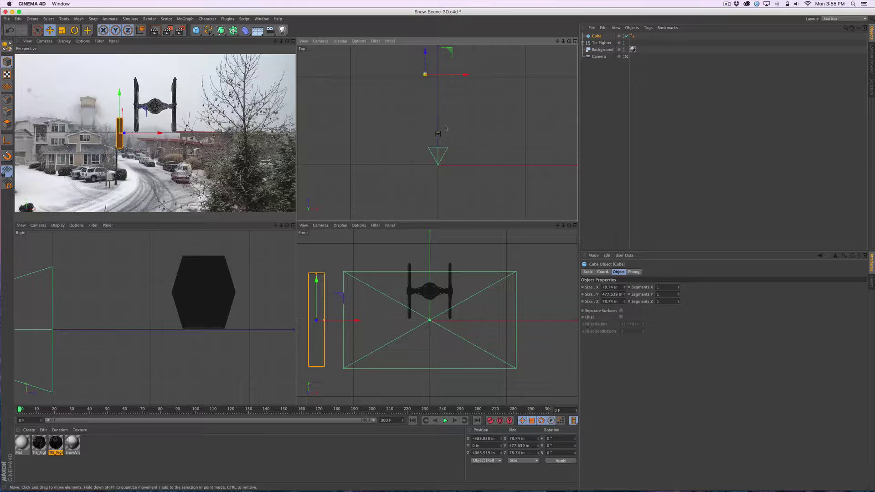
# Step: Move the cube farther back onto the tower in the background footage, to about X -1258.1 in and Z 4618.3 in
pyautogui.keyDown('alt'); pyautogui.moveTo(453, 120); pyautogui.dragTo(453, 137, button='middle'); pyautogui.keyUp('alt')
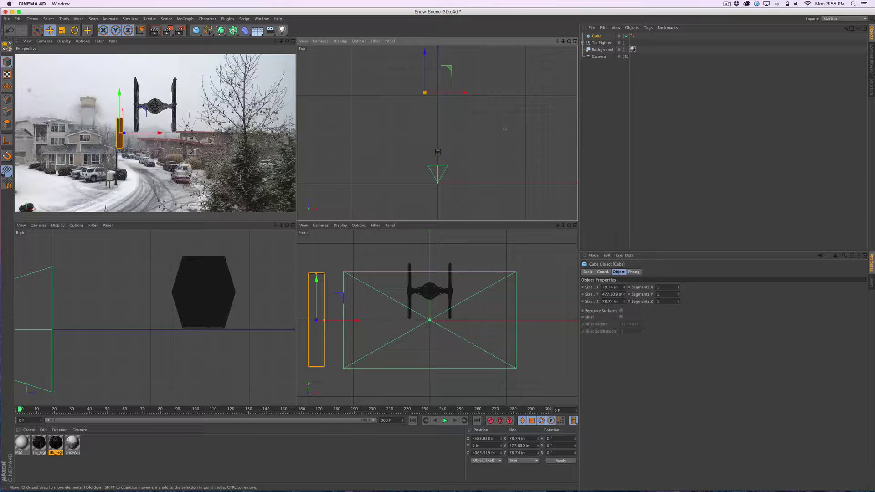
pyautogui.click(459, 124)
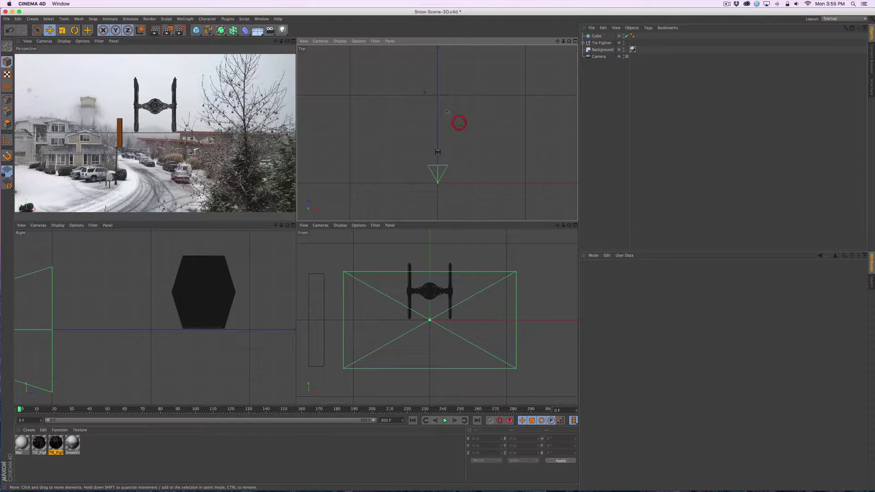
pyautogui.click(596, 36)
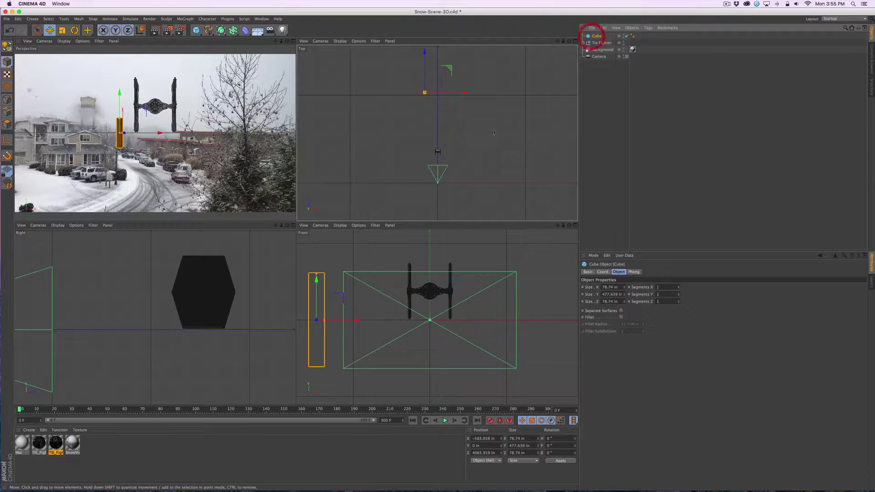
pyautogui.moveTo(424, 92); pyautogui.dragTo(435, 184)
pyautogui.moveTo(504, 225); pyautogui.dragTo(478, 127)
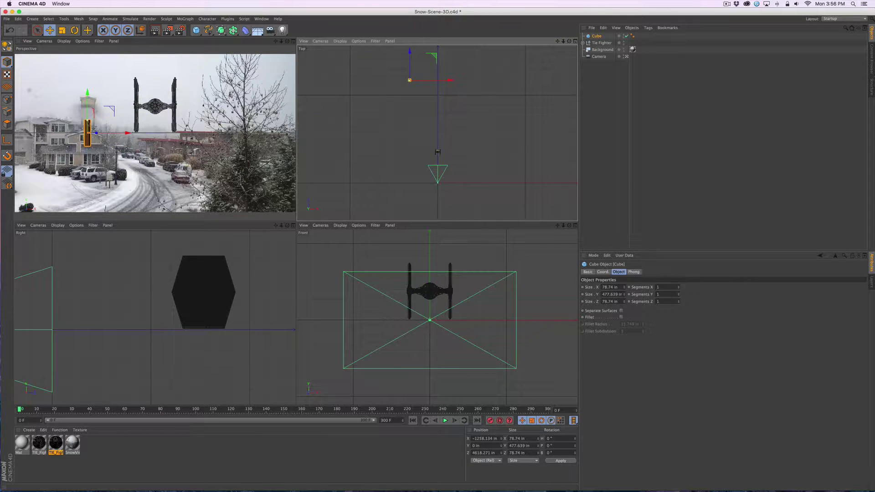
# Step: Resize the cube to match the tower, about 180.7 in wide, 1294.5 in high and 252.7 in deep
pyautogui.moveTo(87, 122); pyautogui.dragTo(88, 99)
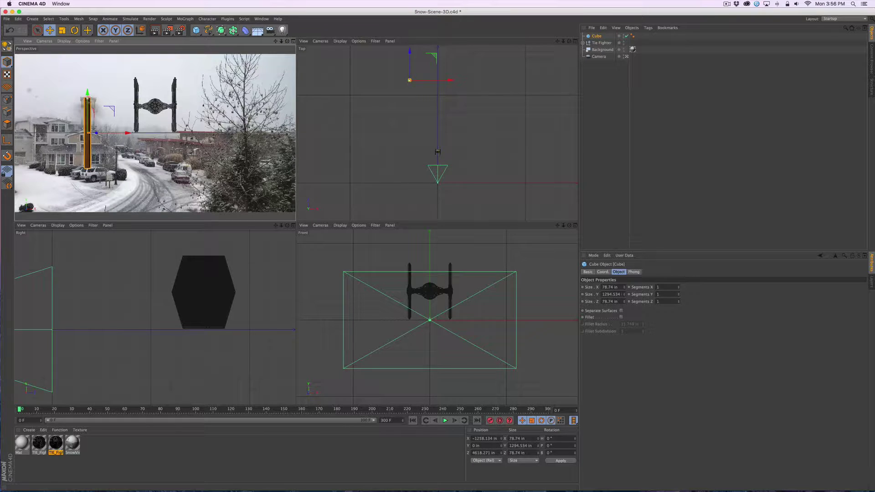
pyautogui.click(624, 301)
pyautogui.moveTo(625, 300); pyautogui.dragTo(625, 222)
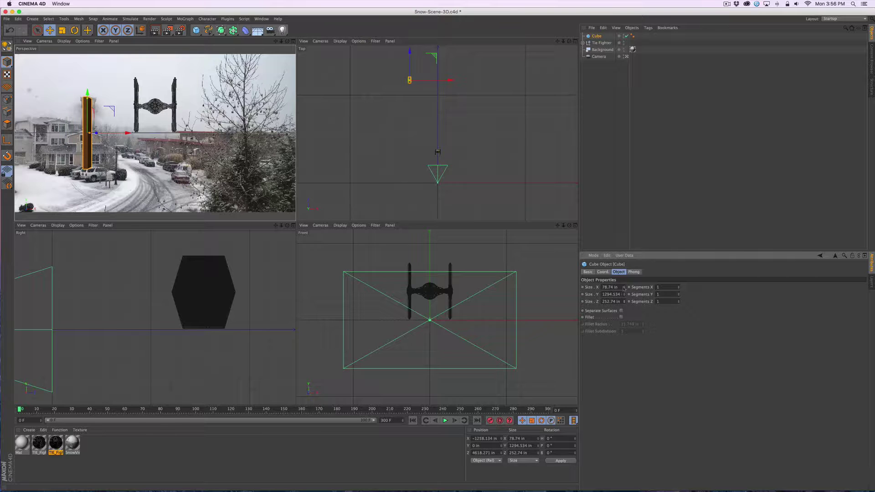
pyautogui.moveTo(624, 288); pyautogui.dragTo(624, 242)
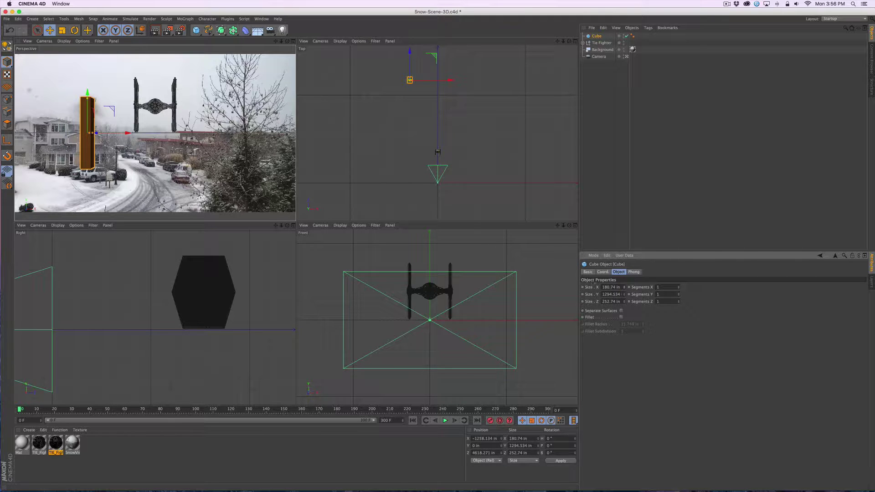
pyautogui.click(462, 110)
# Step: Add a cone and position it over the foreground tree at about X 361.5 in and Z 1012.6 in
pyautogui.click(196, 30)
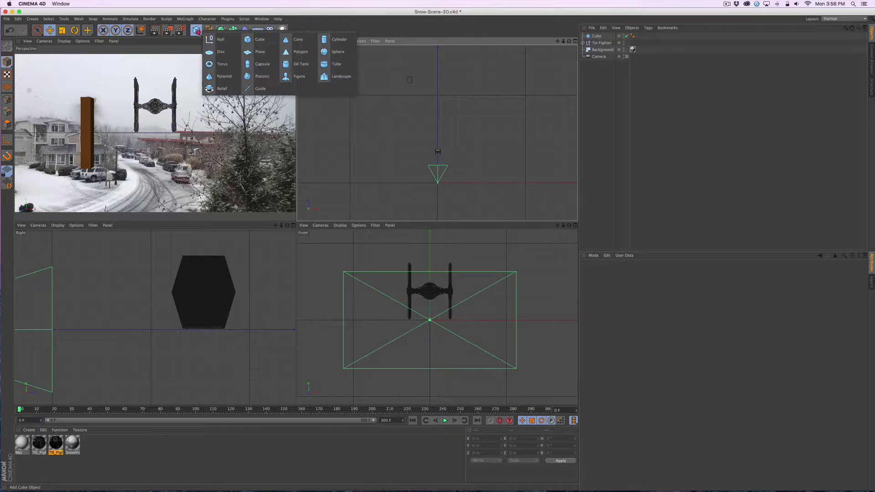
pyautogui.click(297, 40)
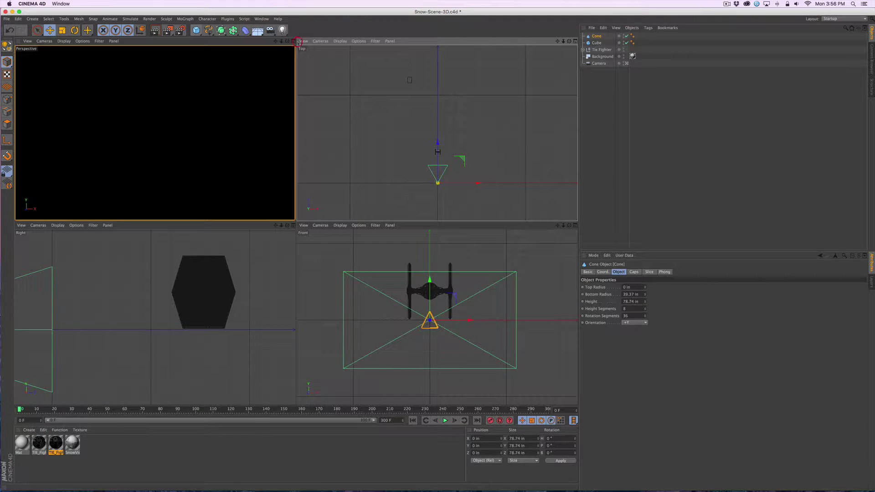
pyautogui.moveTo(456, 203); pyautogui.dragTo(465, 180)
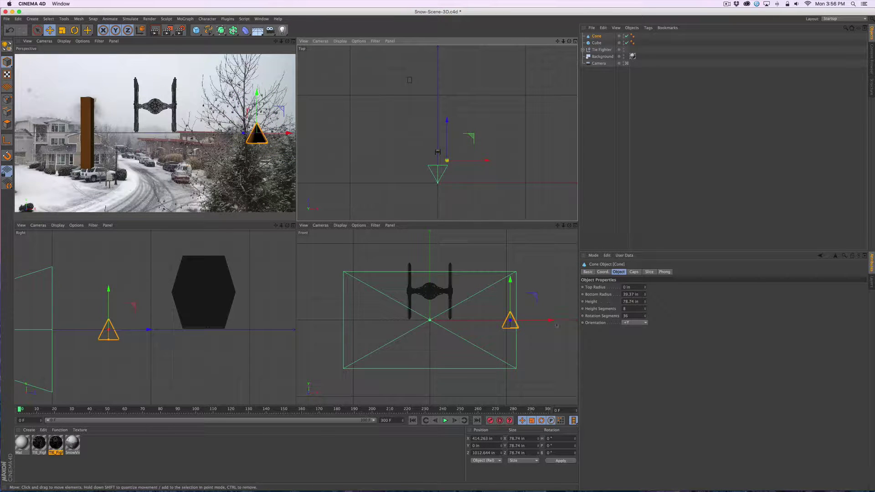
pyautogui.moveTo(555, 324); pyautogui.dragTo(540, 321)
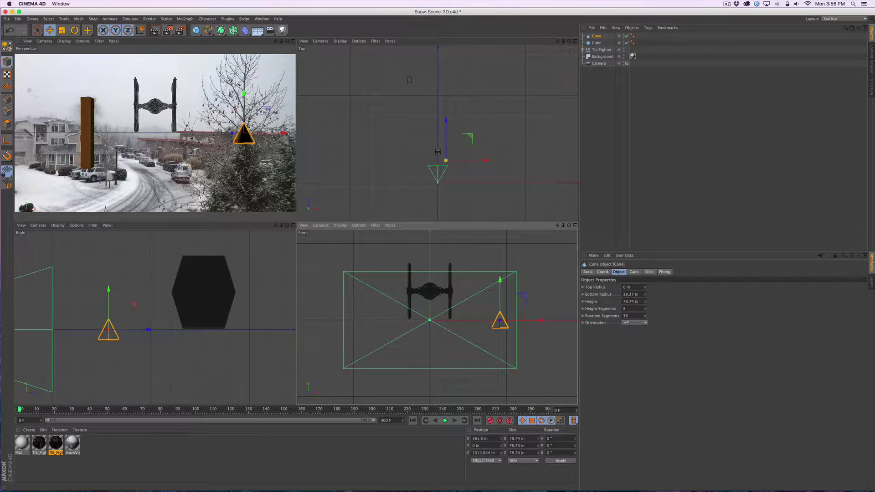
# Step: Enlarge the cone to cover the tree, with a height of about 598.3 in and a bottom radius of about 149.2 in
pyautogui.moveTo(645, 303); pyautogui.dragTo(645, 273)
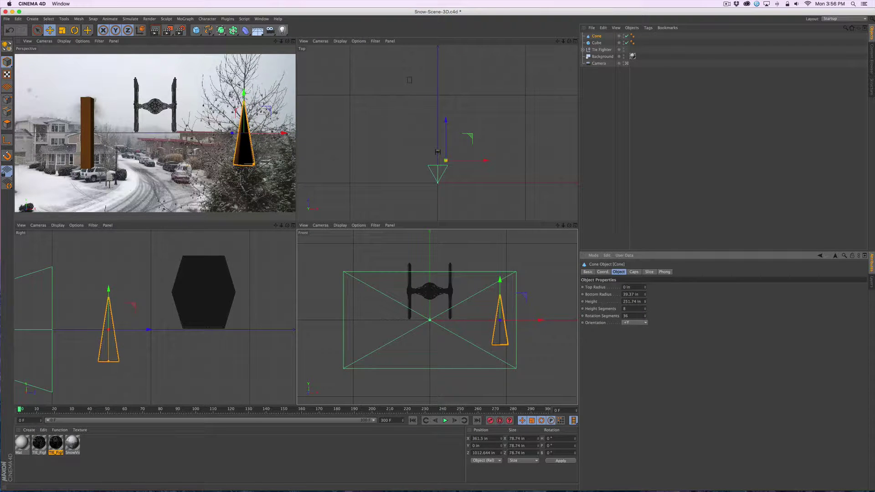
pyautogui.moveTo(253, 164); pyautogui.dragTo(263, 165)
pyautogui.moveTo(244, 101); pyautogui.dragTo(245, 60)
pyautogui.moveTo(263, 207); pyautogui.dragTo(282, 207)
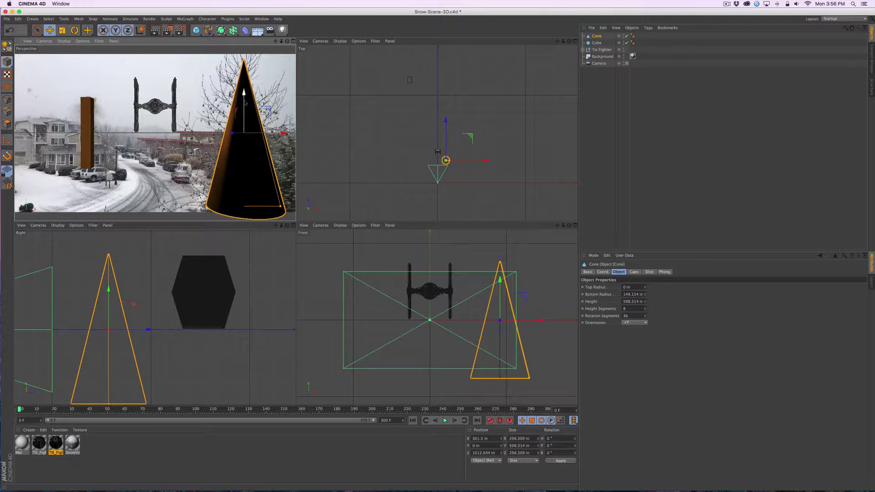
# Step: Move the cone back to about Z 1288.8 in, then make it taller and shift it sideways to cover the foreground tree
pyautogui.moveTo(245, 103); pyautogui.dragTo(244, 110)
pyautogui.moveTo(446, 142); pyautogui.dragTo(448, 135)
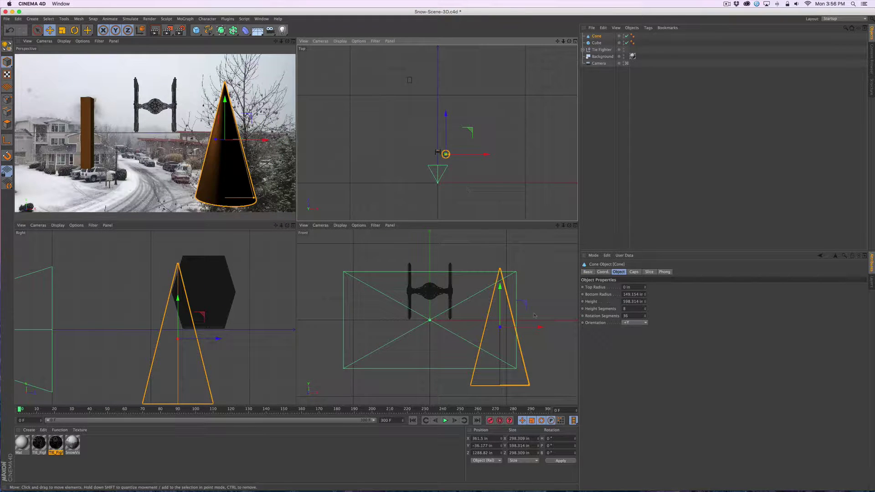
pyautogui.moveTo(500, 269); pyautogui.dragTo(501, 257)
pyautogui.moveTo(264, 140); pyautogui.dragTo(284, 140)
pyautogui.click(367, 165)
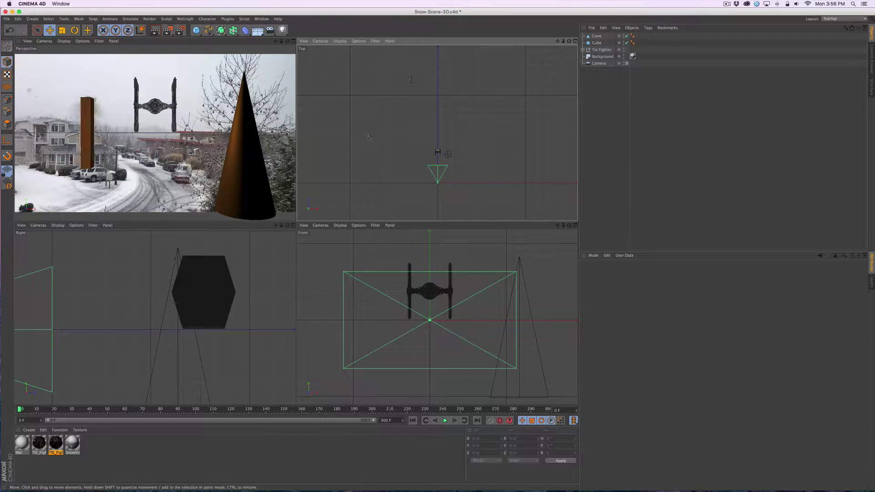
# Step: Preview the background clip against the stand-in objects, return to frame 0 and save the scene
pyautogui.click(220, 50)
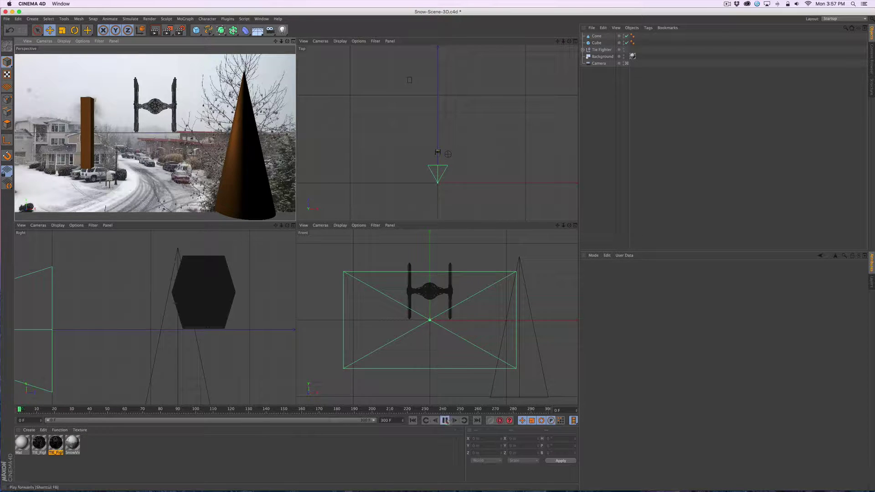
pyautogui.click(445, 420)
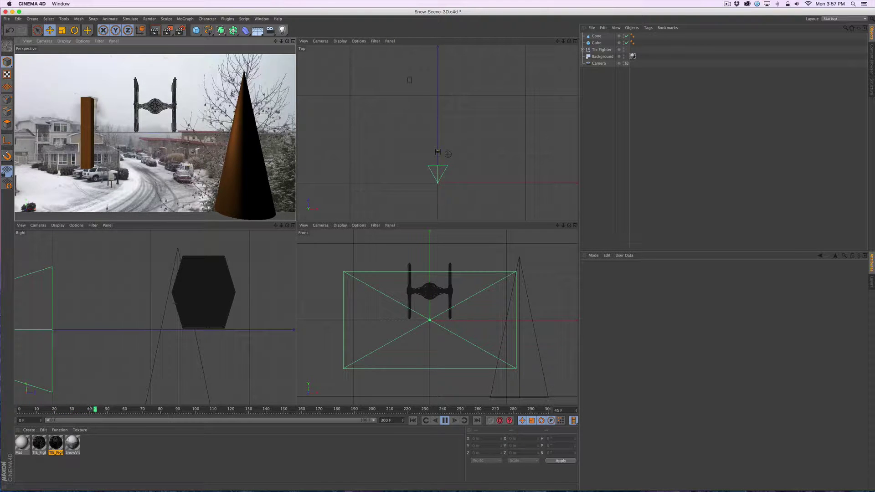
pyautogui.click(445, 421)
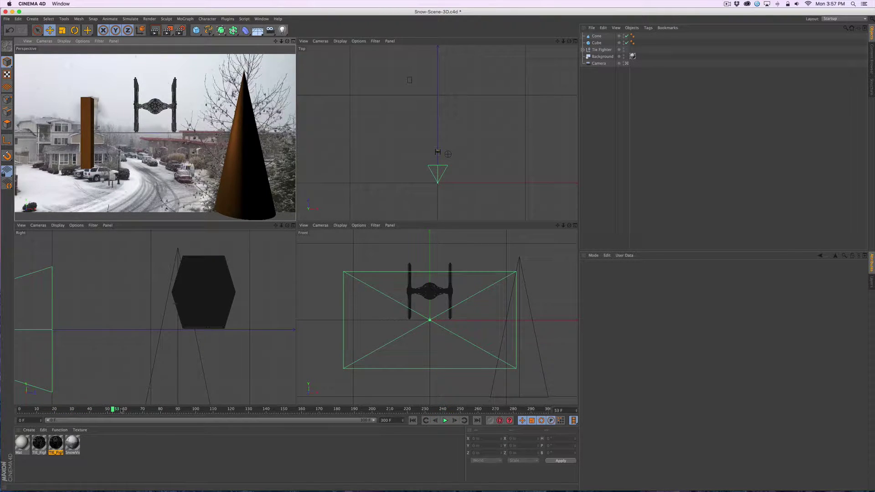
pyautogui.moveTo(122, 410)
pyautogui.mouseDown()
pyautogui.moveTo(307, 409)
pyautogui.moveTo(19, 409)
pyautogui.mouseUp()
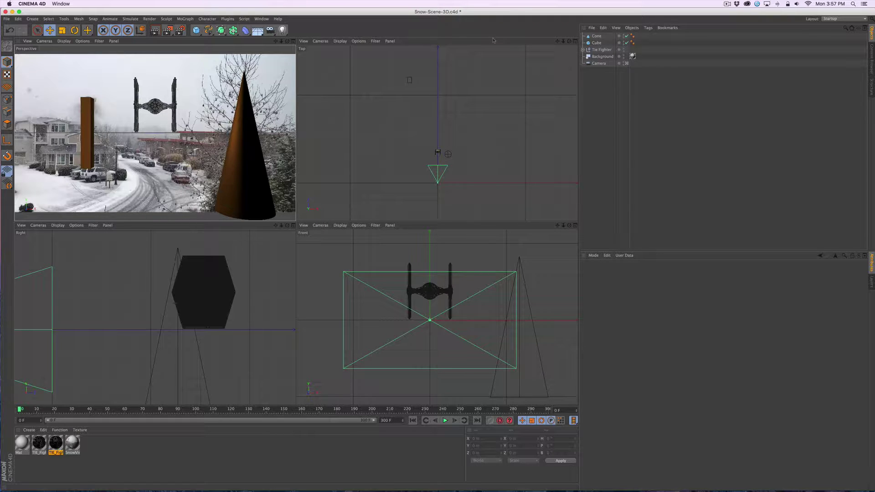
pyautogui.click(6, 19)
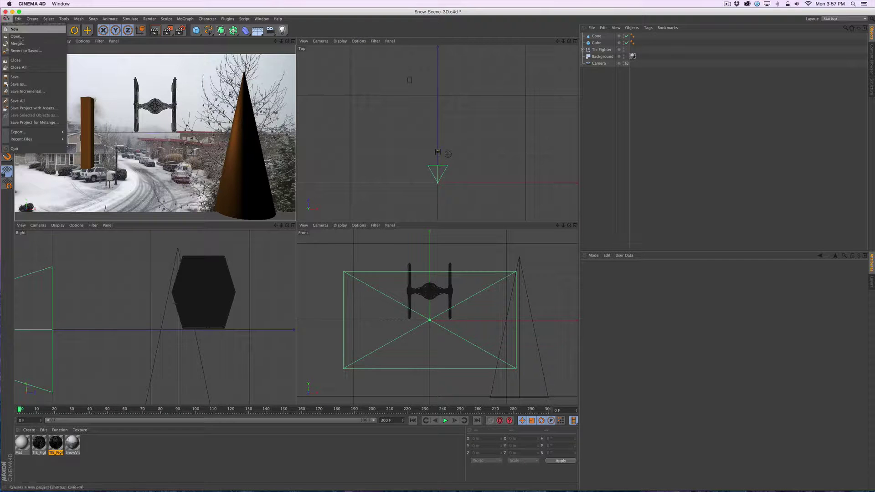
pyautogui.click(19, 77)
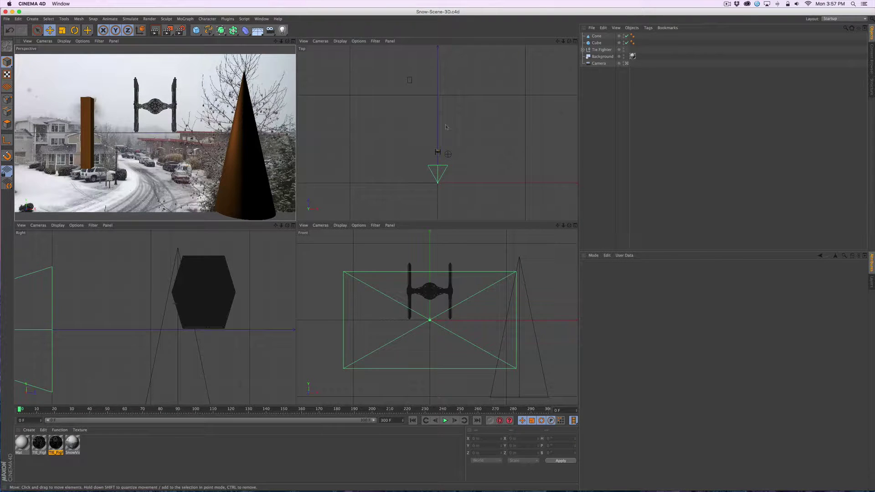
# Step: Move the Tie Fighter far back and to the side of the camera's view, to about X 6844.1 in and Z 11802.3 in
pyautogui.click(603, 50)
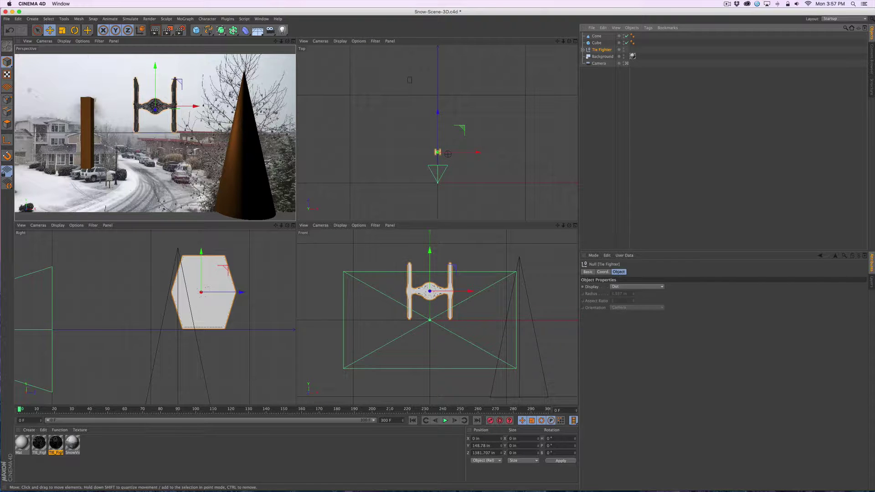
pyautogui.press('2')
pyautogui.moveTo(480, 144); pyautogui.dragTo(418, 121)
pyautogui.press('2')
pyautogui.press('1')
pyautogui.moveTo(477, 111)
pyautogui.mouseDown()
pyautogui.moveTo(453, 168)
pyautogui.moveTo(427, 178)
pyautogui.moveTo(434, 105)
pyautogui.moveTo(446, 116)
pyautogui.moveTo(493, 111)
pyautogui.moveTo(459, 129)
pyautogui.mouseUp()
pyautogui.press('1')
pyautogui.press('2')
pyautogui.press('1')
pyautogui.moveTo(520, 104); pyautogui.dragTo(431, 239)
# Step: Rotate the Tie Fighter in the Top view to a heading of about -87 degrees
pyautogui.press('2')
pyautogui.moveTo(392, 149); pyautogui.dragTo(427, 127)
pyautogui.press('r')
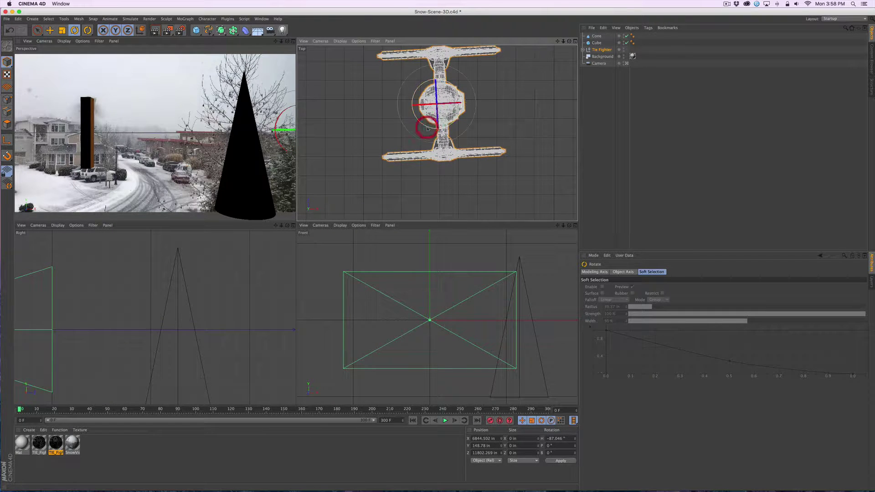
pyautogui.press('e')
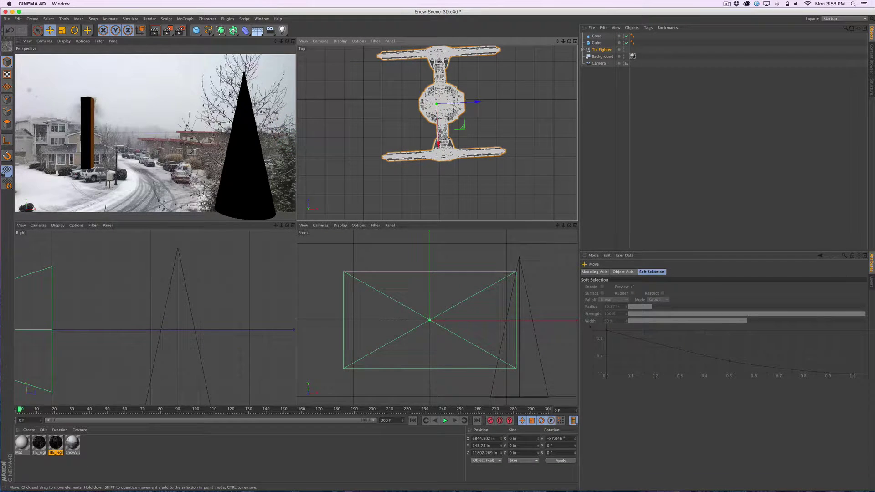
# Step: Enable autokeying and, at frame 231, move the Tie Fighter past the camera to about X 1621.3 in and Z -2099 in
pyautogui.press('2')
pyautogui.moveTo(476, 124); pyautogui.dragTo(337, 125)
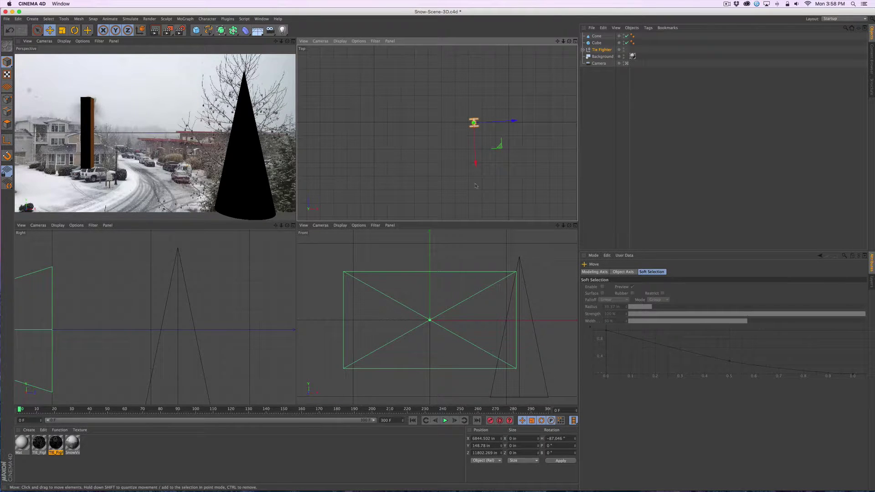
pyautogui.press('2')
pyautogui.moveTo(454, 149); pyautogui.dragTo(441, 100)
pyautogui.press('1')
pyautogui.press('2')
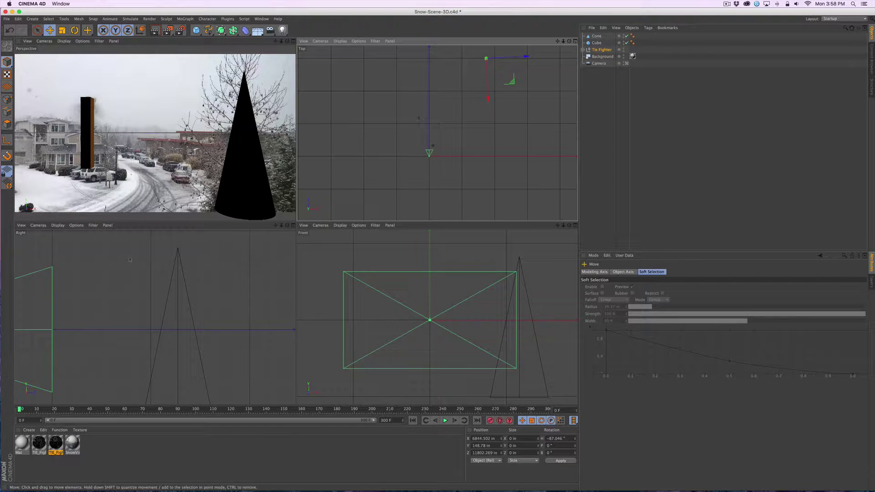
pyautogui.moveTo(20, 409); pyautogui.dragTo(138, 412)
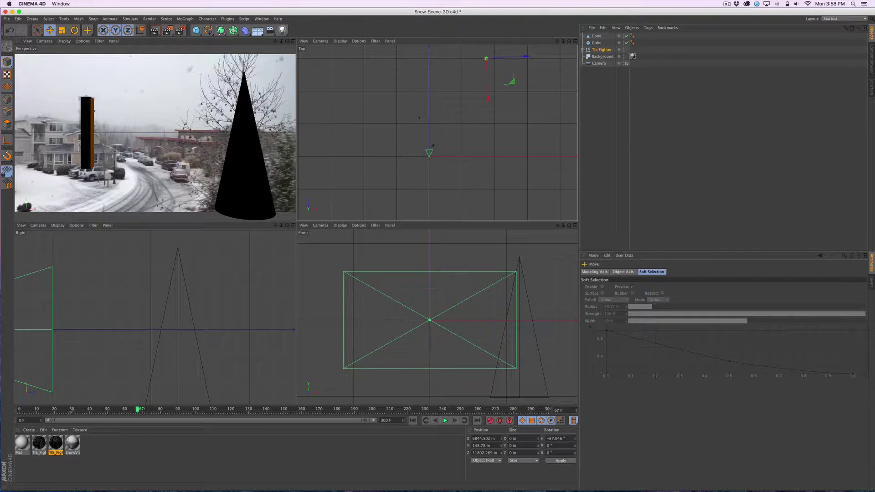
pyautogui.moveTo(133, 412); pyautogui.dragTo(206, 416)
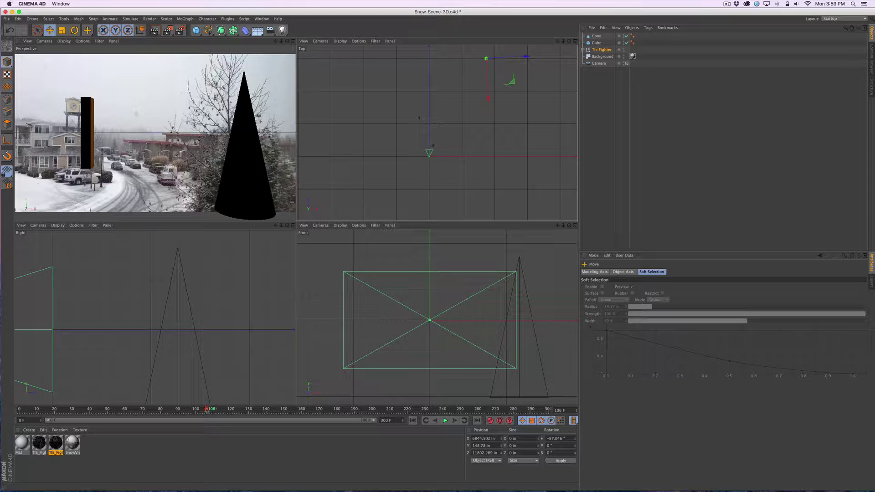
pyautogui.moveTo(257, 411); pyautogui.dragTo(427, 409)
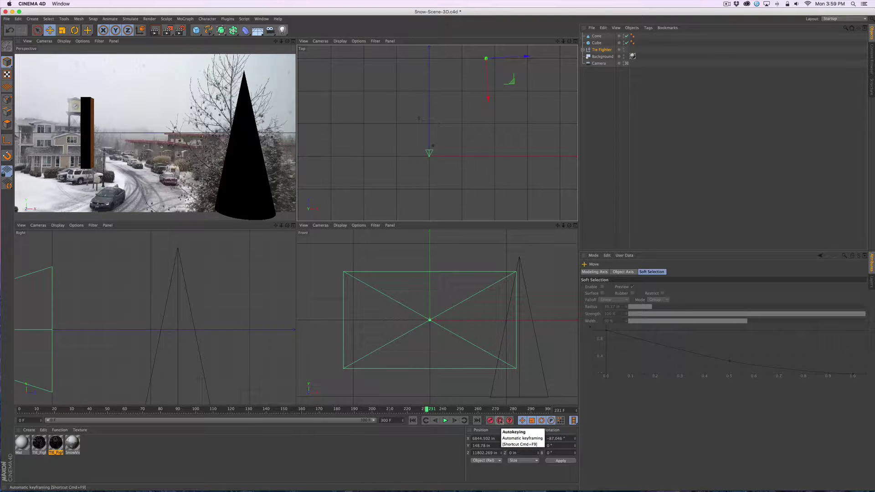
pyautogui.click(500, 421)
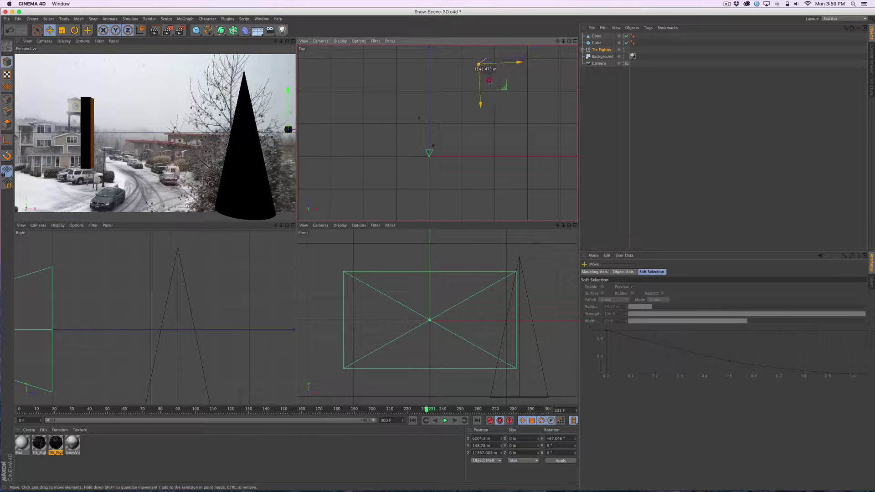
pyautogui.moveTo(502, 74); pyautogui.dragTo(456, 184)
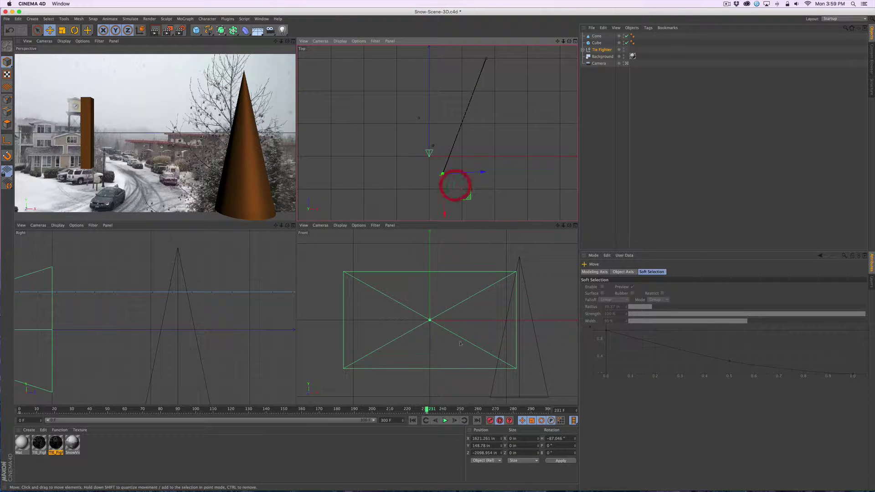
# Step: Check the Tie Fighter's position along its flight path at frame 121
pyautogui.moveTo(426, 409); pyautogui.dragTo(232, 409)
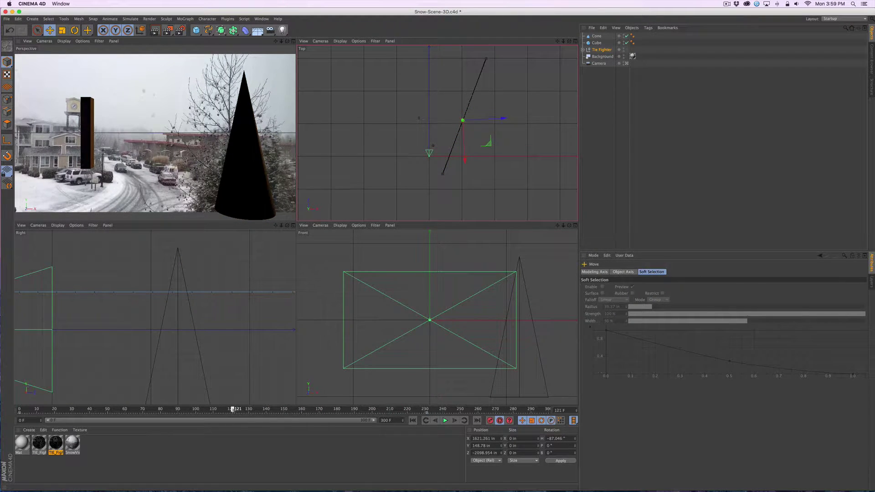
pyautogui.click(727, 4)
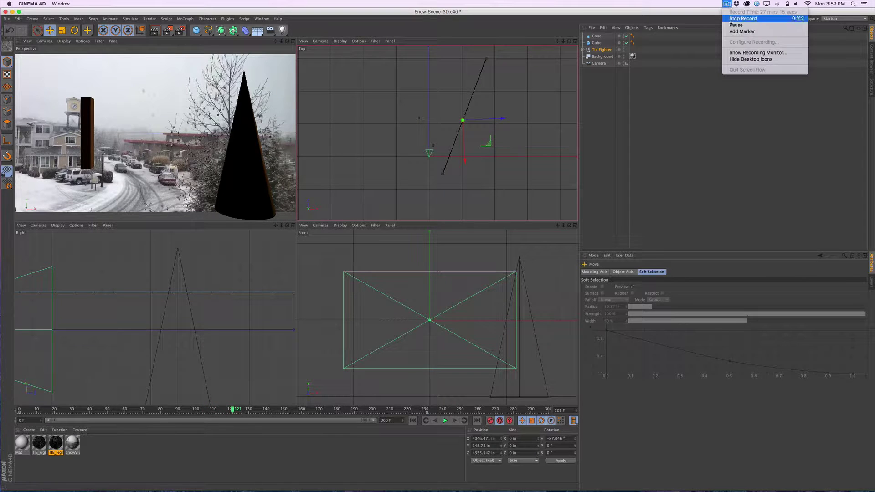
pyautogui.click(733, 24)
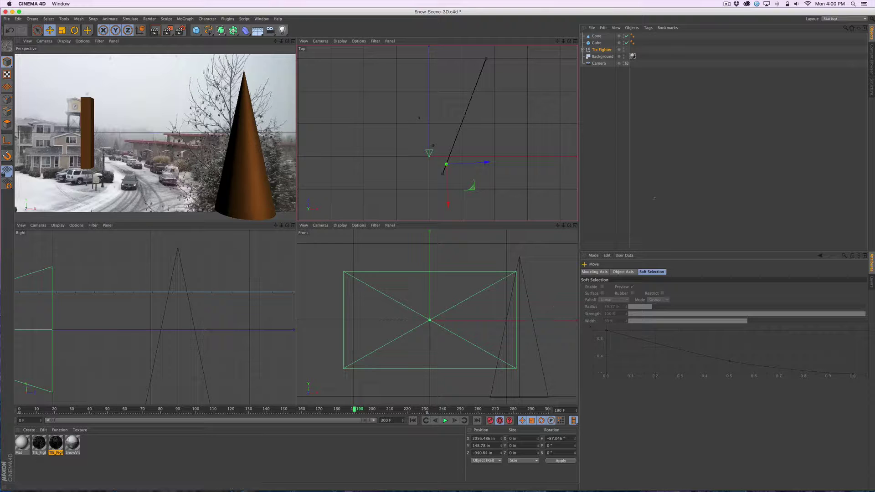
# Step: Switch to the Animation layout and widen the viewport area
pyautogui.click(840, 22)
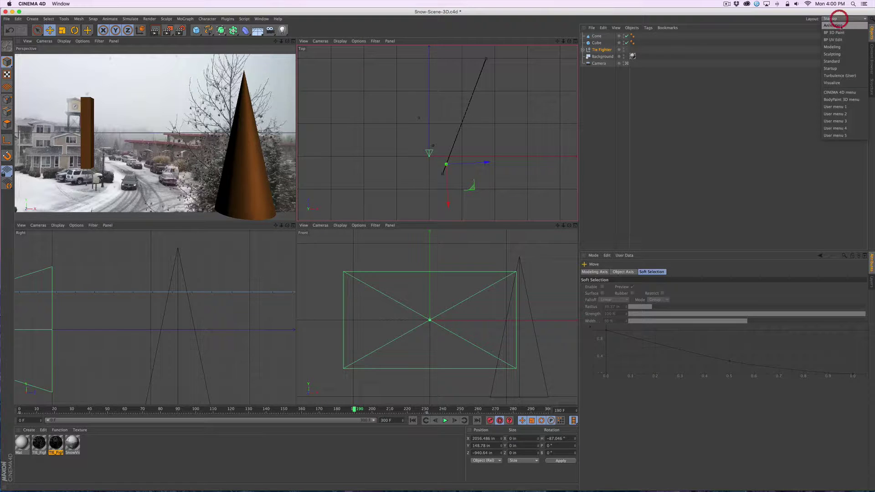
pyautogui.click(839, 26)
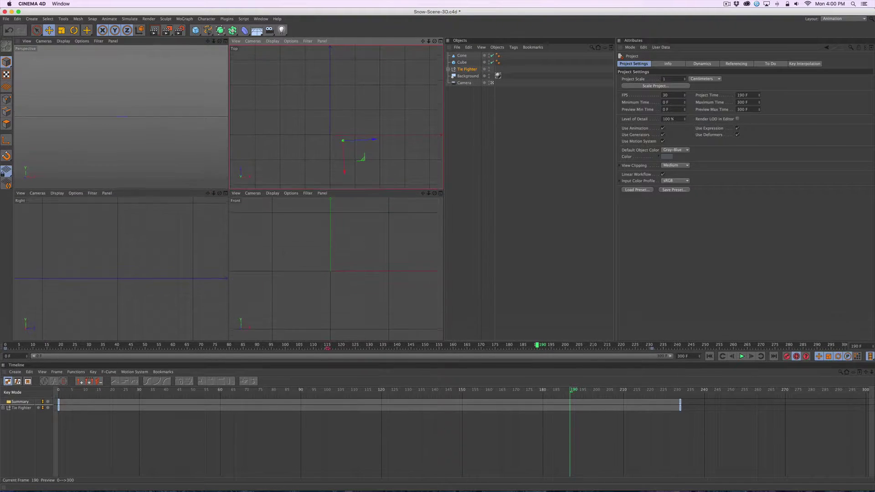
pyautogui.moveTo(444, 260); pyautogui.dragTo(541, 261)
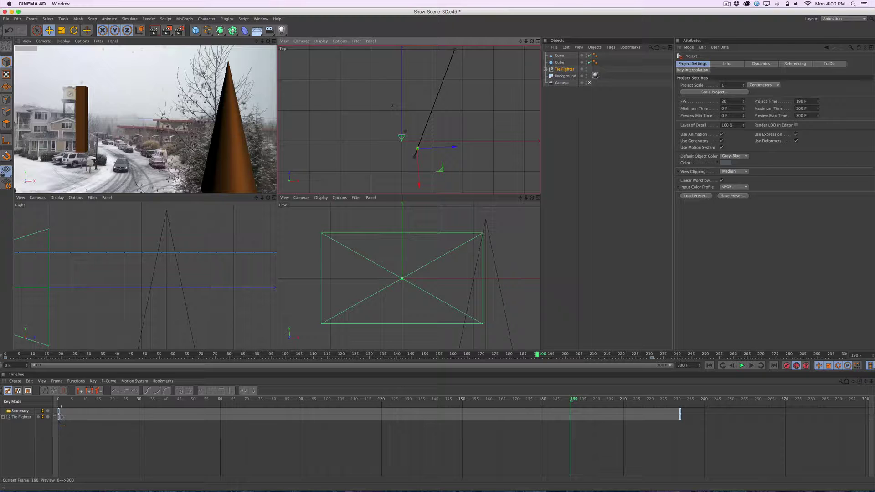
# Step: Shift the Tie Fighter's starting keyframe to frame 121 in the timeline
pyautogui.moveTo(58, 417); pyautogui.dragTo(511, 411)
pyautogui.click(383, 420)
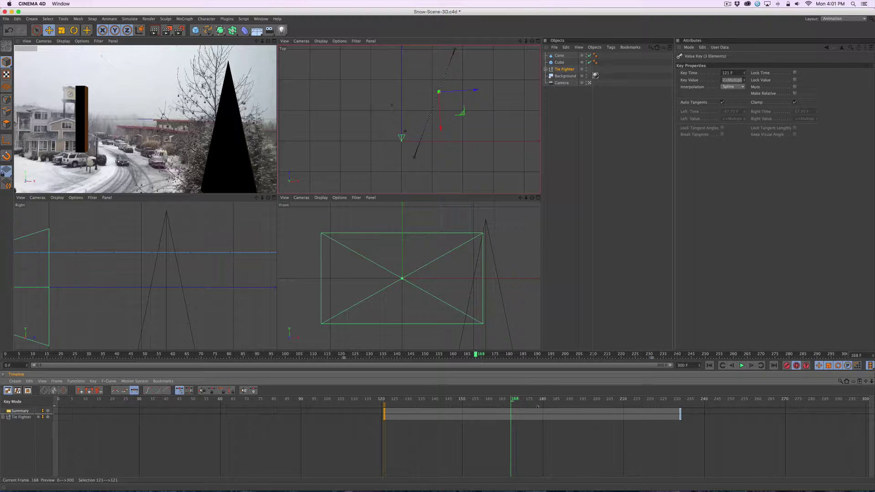
# Step: Examine the flight path in the Top view and the span between the Tie Fighter's keyframes in the timeline
pyautogui.press('2')
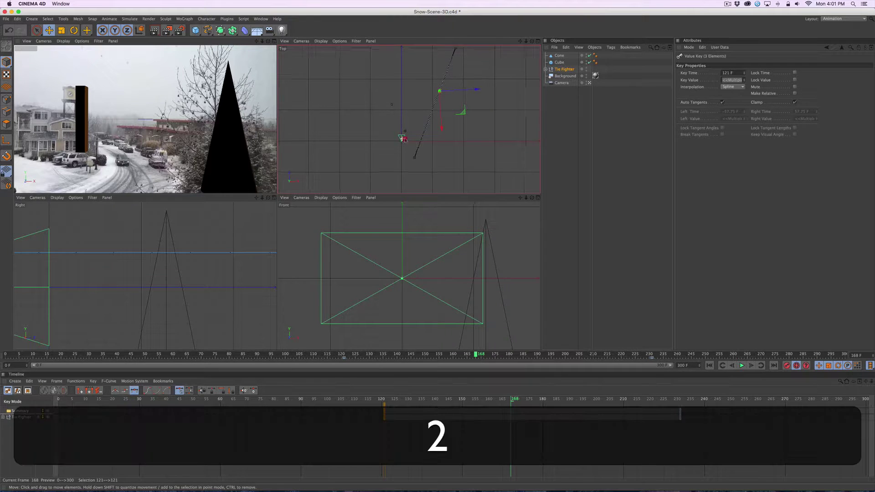
pyautogui.moveTo(402, 141)
pyautogui.mouseDown()
pyautogui.moveTo(420, 139)
pyautogui.moveTo(406, 138)
pyautogui.mouseUp()
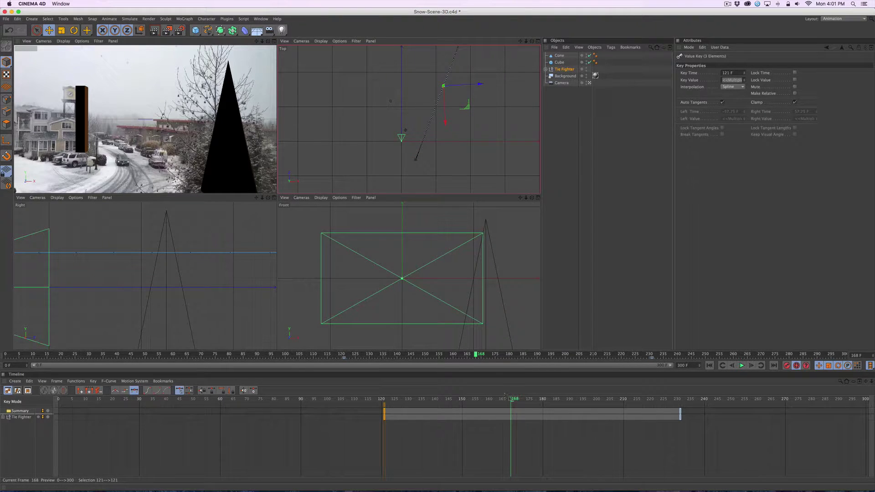
pyautogui.press('2')
pyautogui.moveTo(505, 407)
pyautogui.mouseDown()
pyautogui.moveTo(547, 407)
pyautogui.moveTo(501, 407)
pyautogui.mouseUp()
pyautogui.press('1')
pyautogui.moveTo(633, 404); pyautogui.dragTo(514, 403)
pyautogui.press('2')
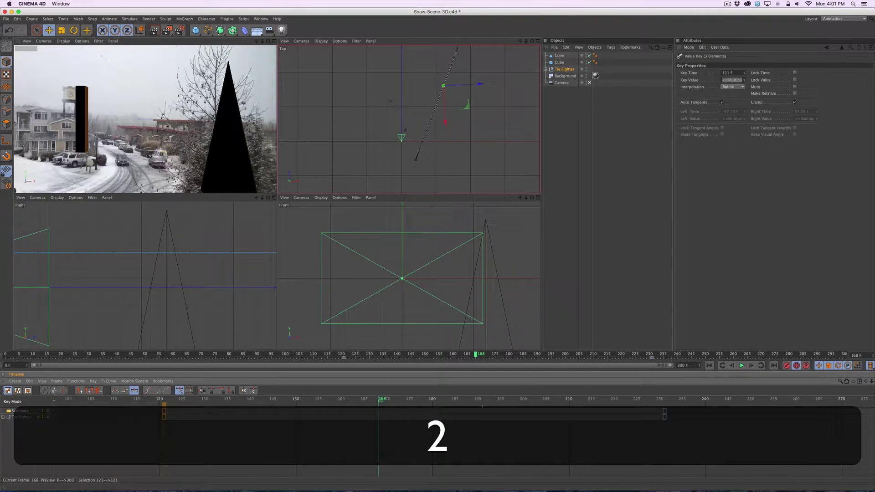
pyautogui.moveTo(455, 403); pyautogui.dragTo(418, 402)
pyautogui.press('1')
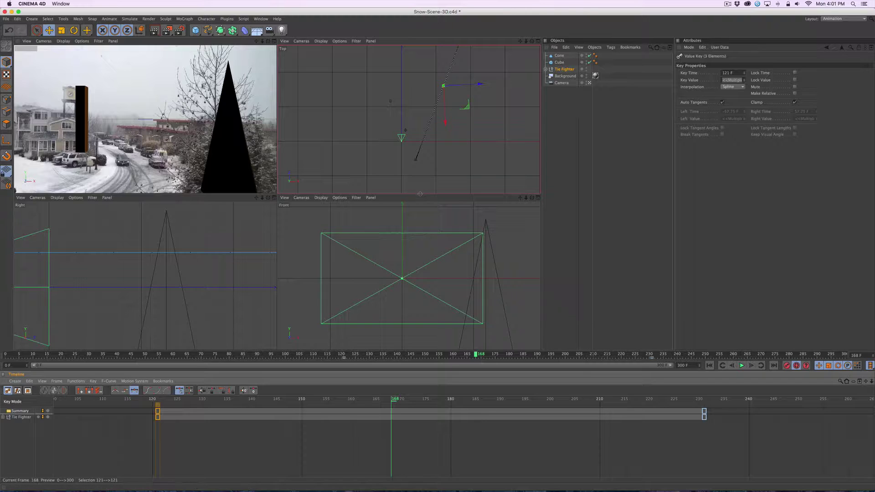
# Step: Make the Perspective and Top viewports taller, with the Tie Fighter's whole flight path in view
pyautogui.moveTo(420, 194); pyautogui.dragTo(421, 241)
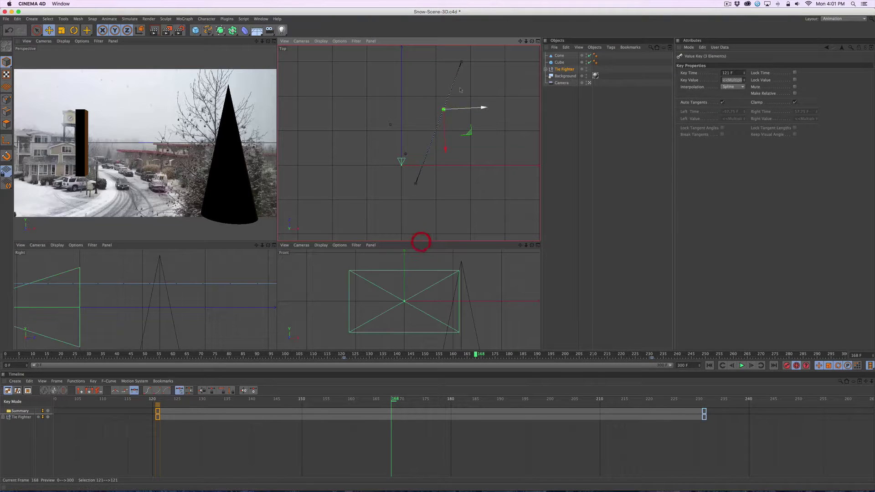
pyautogui.press('2')
pyautogui.moveTo(461, 90); pyautogui.dragTo(439, 145)
pyautogui.press('1')
pyautogui.press('2')
pyautogui.press('1')
pyautogui.click(439, 144)
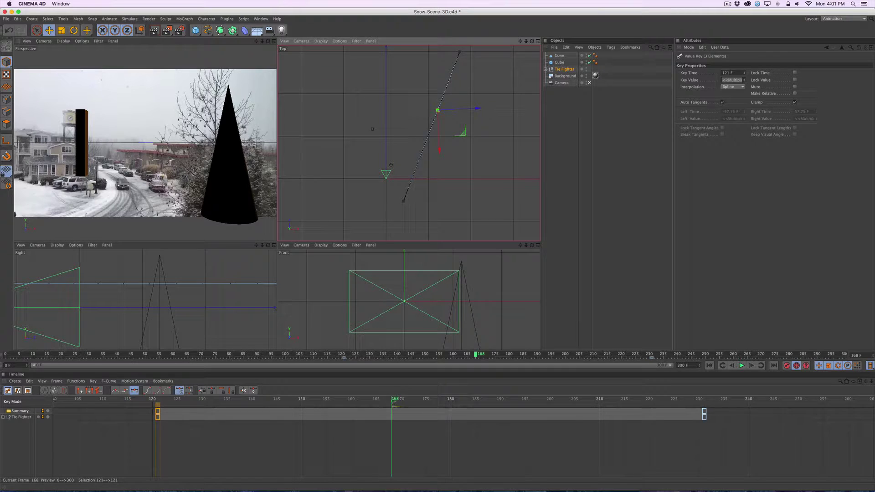
# Step: Set the current frame to 155 and move the Tie Fighter's ending keyframe to frame 270
pyautogui.moveTo(393, 401); pyautogui.dragTo(381, 399)
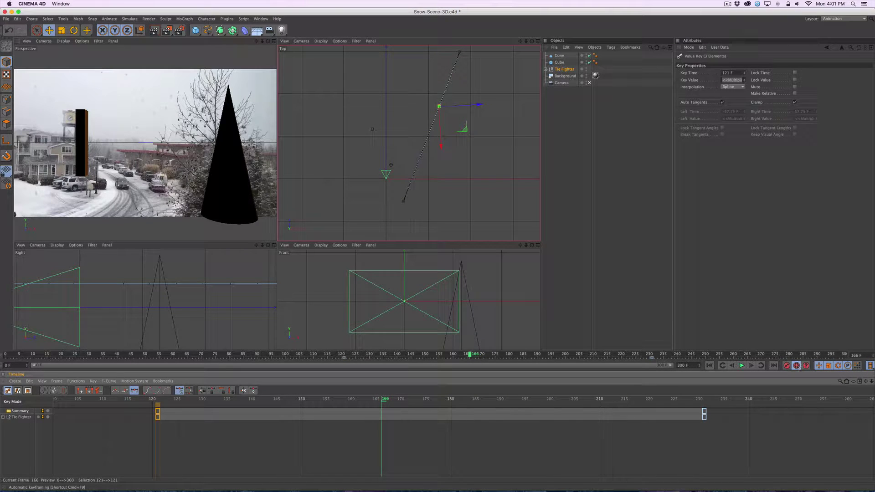
pyautogui.moveTo(382, 403); pyautogui.dragTo(327, 407)
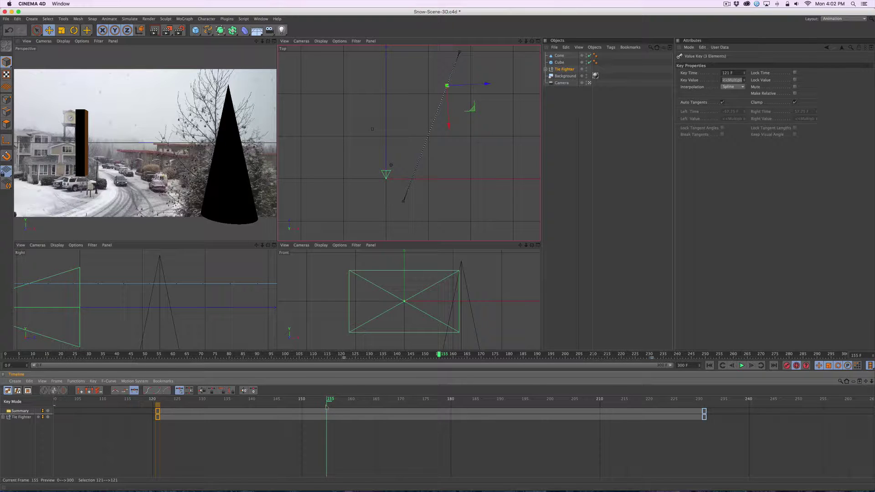
pyautogui.press('2')
pyautogui.moveTo(393, 406); pyautogui.dragTo(344, 406)
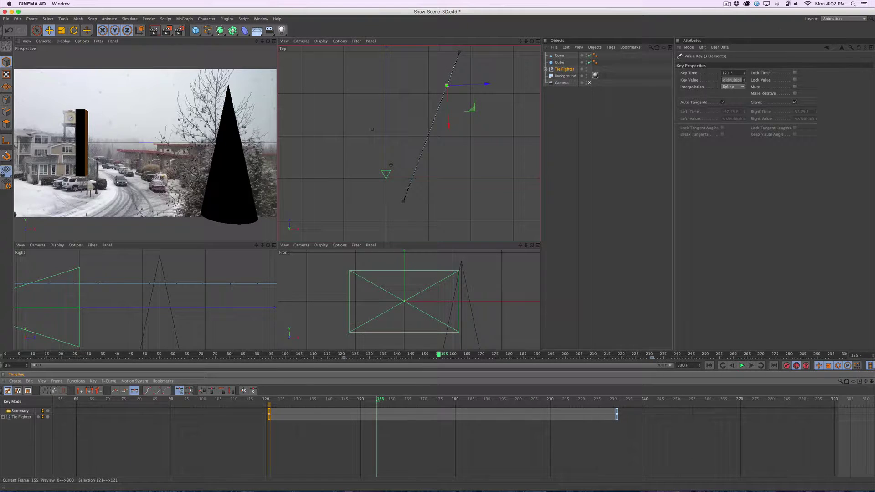
pyautogui.click(726, 3)
pyautogui.click(735, 25)
pyautogui.moveTo(635, 411); pyautogui.dragTo(715, 417)
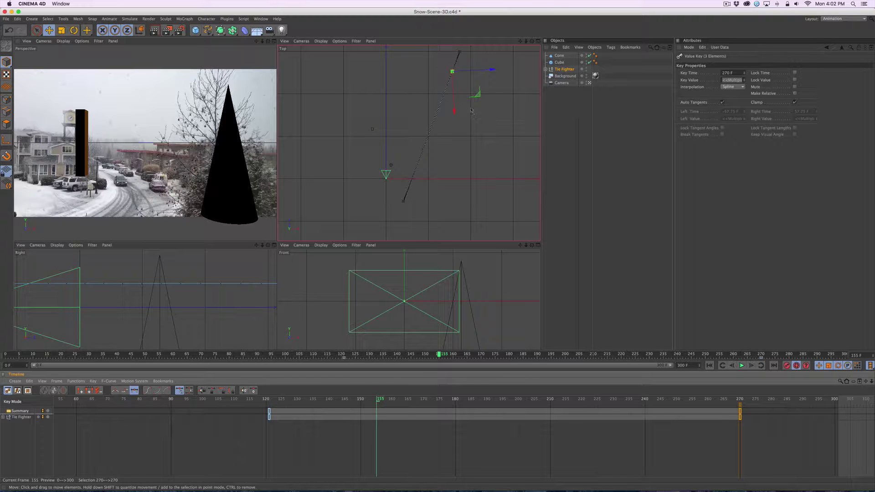
# Step: At frame 195, move the Tie Fighter in the Top view across to the opposite side of the camera's centre line
pyautogui.press('2')
pyautogui.moveTo(391, 165); pyautogui.dragTo(453, 174)
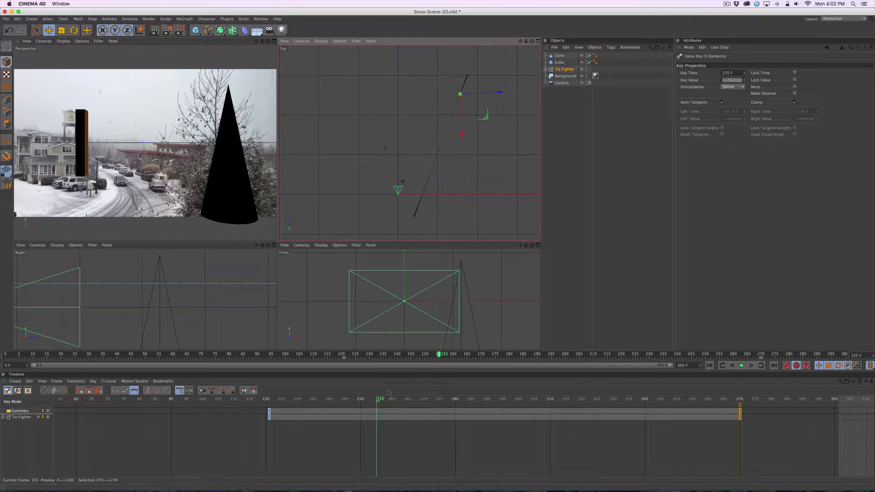
pyautogui.moveTo(378, 402); pyautogui.dragTo(431, 405)
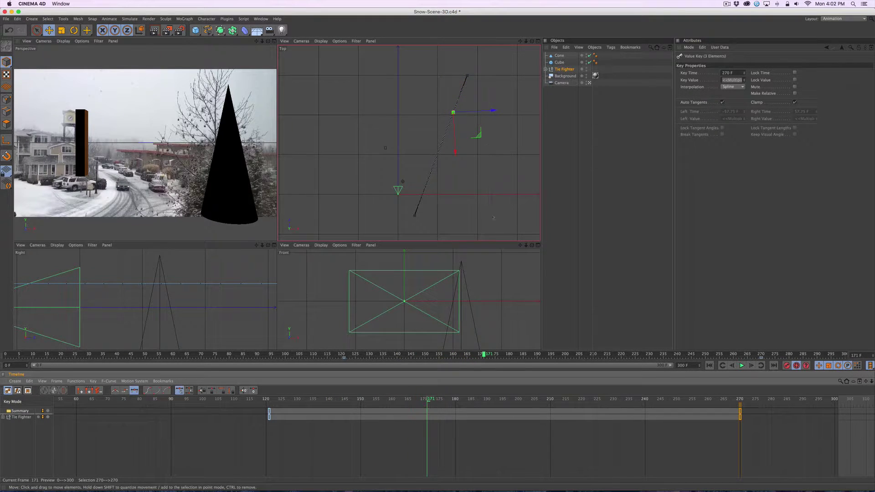
pyautogui.moveTo(430, 404); pyautogui.dragTo(499, 400)
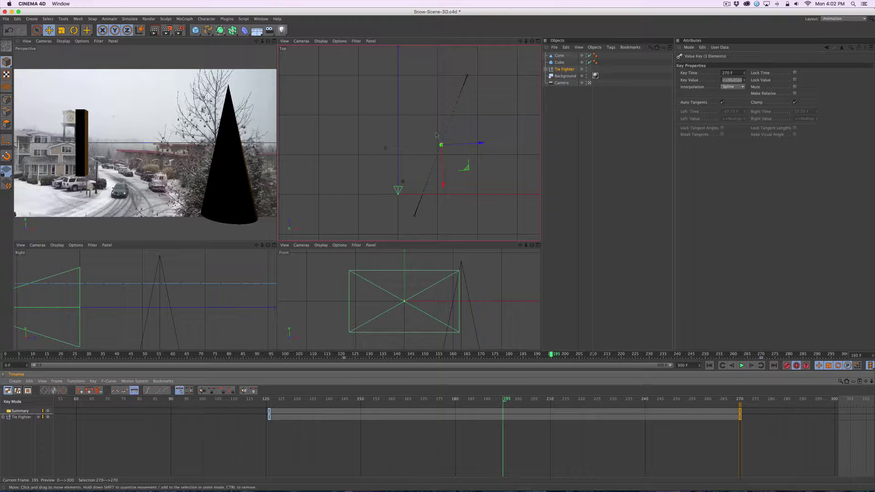
pyautogui.moveTo(466, 159); pyautogui.dragTo(400, 156)
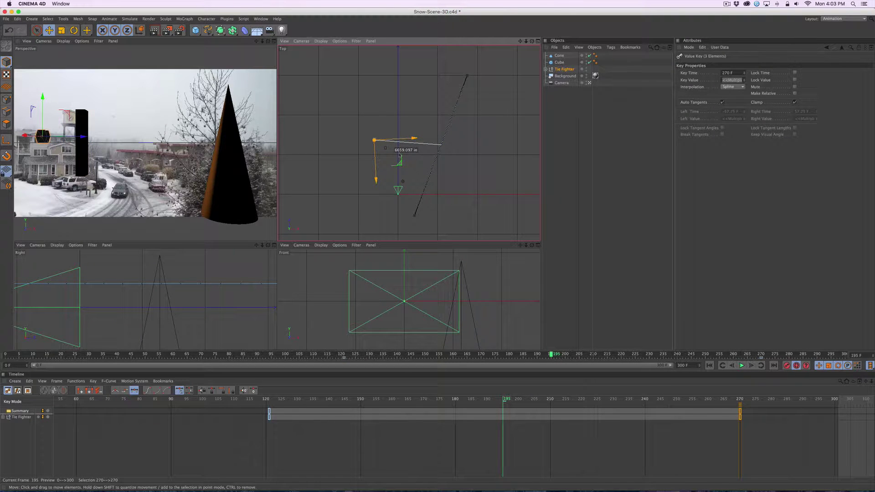
pyautogui.moveTo(399, 156); pyautogui.dragTo(399, 154)
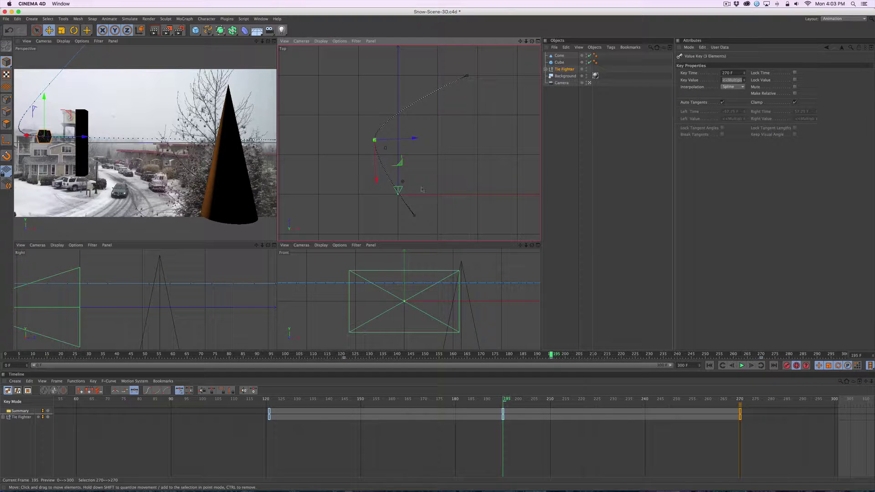
# Step: At frame 195, rotate the Tie Fighter a quarter turn in the Top view to face along its path, and raise it slightly
pyautogui.press('2')
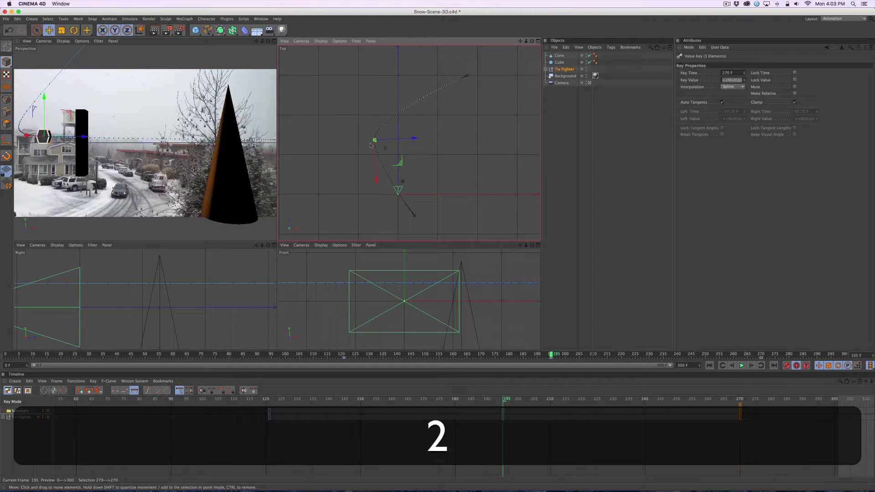
pyautogui.moveTo(370, 144); pyautogui.dragTo(476, 170)
pyautogui.press('1')
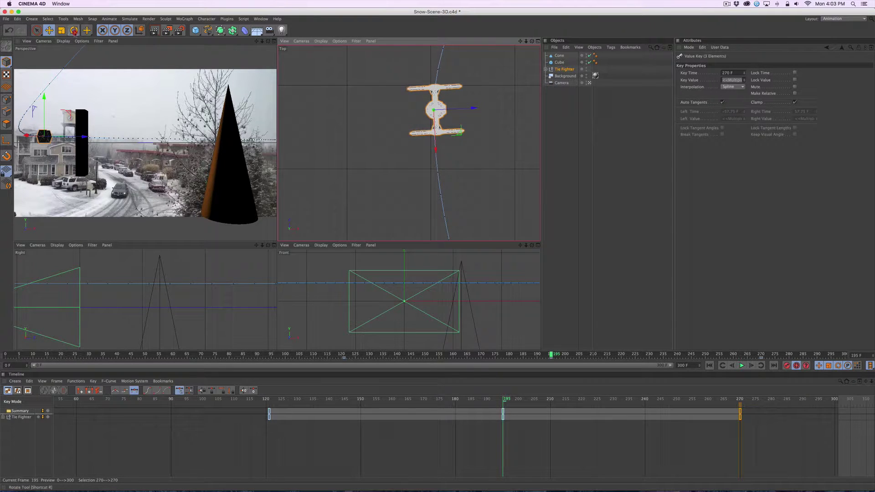
pyautogui.click(74, 30)
pyautogui.moveTo(464, 115); pyautogui.dragTo(466, 76)
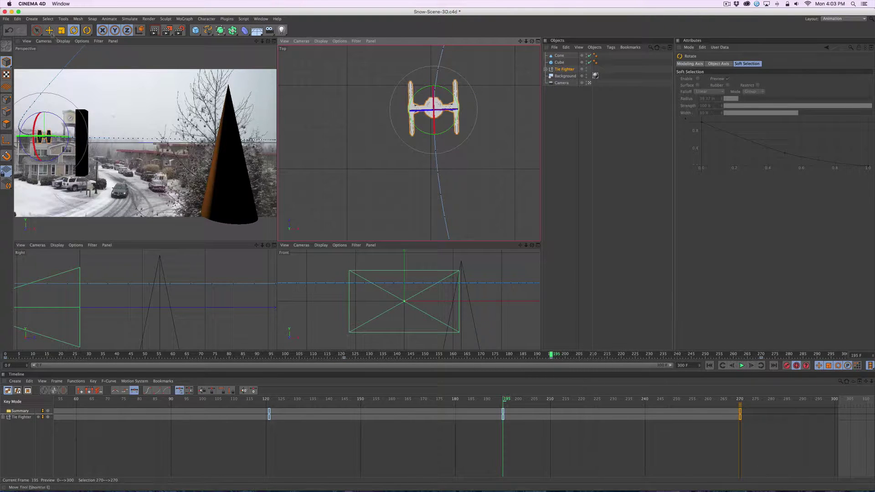
pyautogui.click(50, 30)
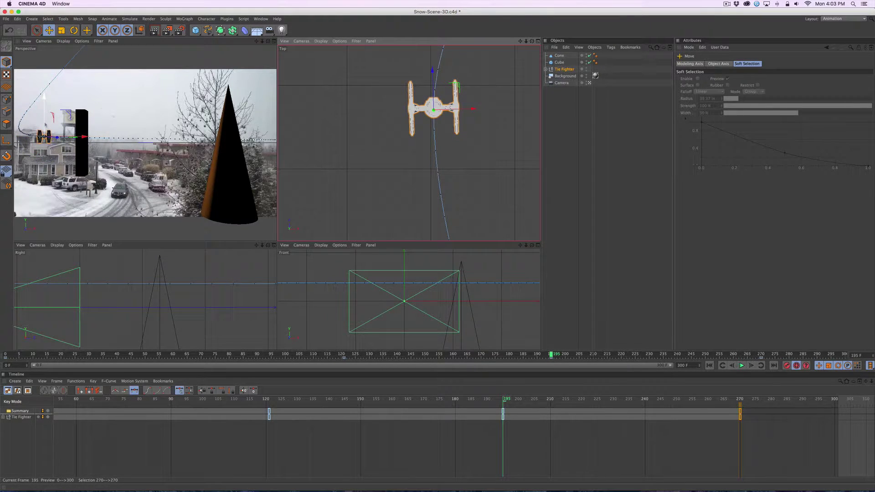
pyautogui.moveTo(47, 125); pyautogui.dragTo(45, 104)
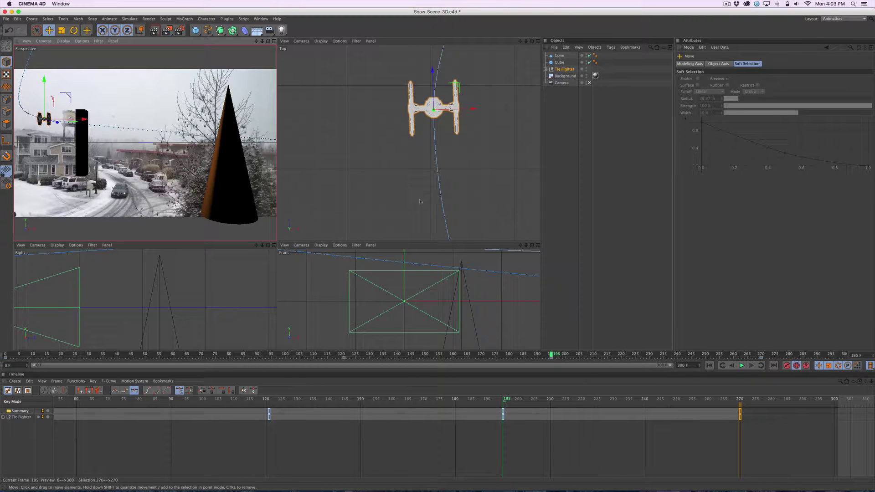
# Step: Look through the Cinema 4D tags available for the Tie Fighter without applying one
pyautogui.press('2')
pyautogui.moveTo(412, 193); pyautogui.dragTo(315, 187)
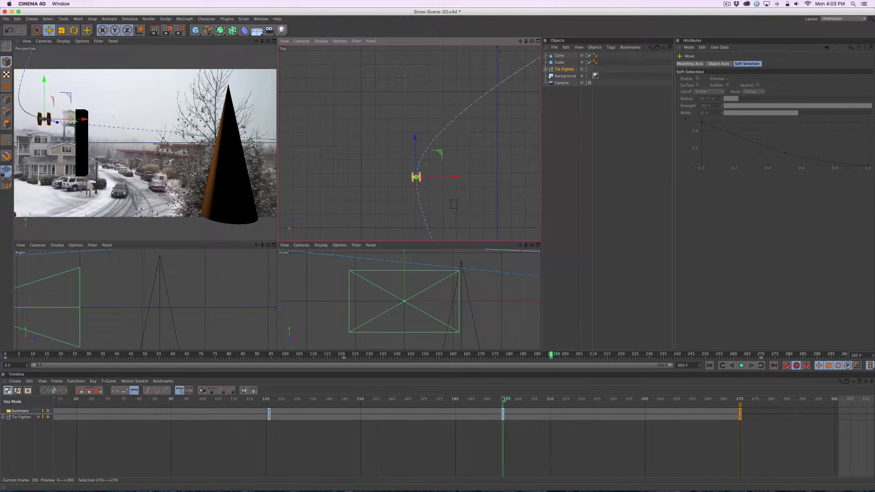
pyautogui.moveTo(505, 399)
pyautogui.mouseDown()
pyautogui.moveTo(283, 396)
pyautogui.moveTo(500, 402)
pyautogui.mouseUp()
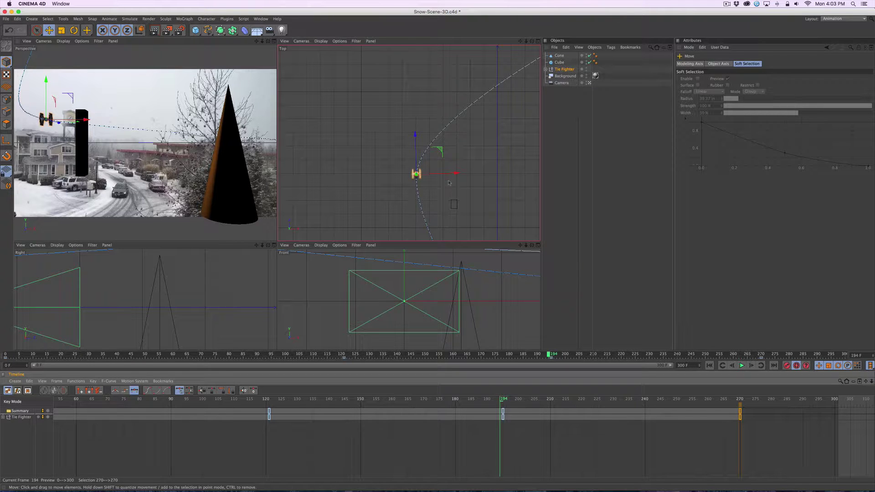
pyautogui.rightClick(565, 70)
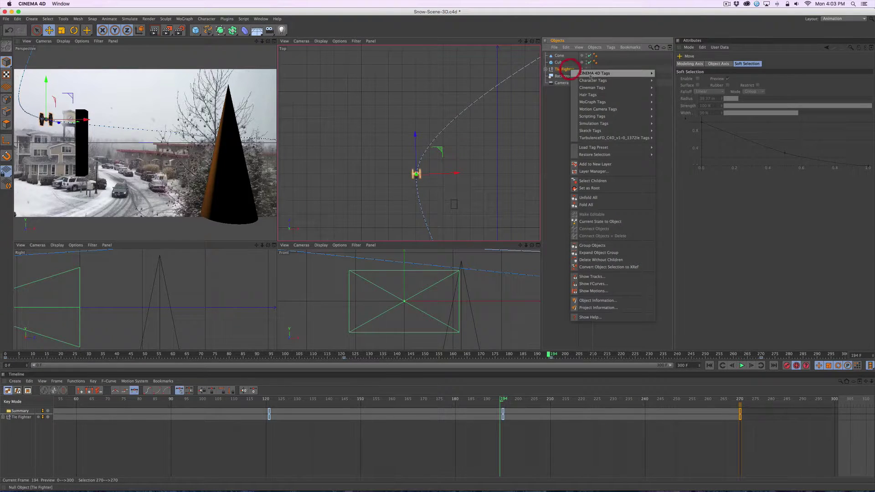
pyautogui.moveTo(619, 78)
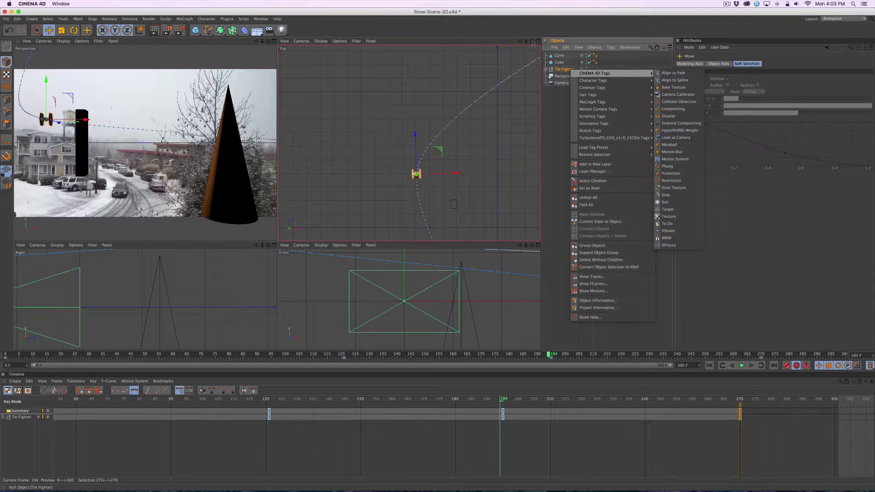
pyautogui.click(493, 17)
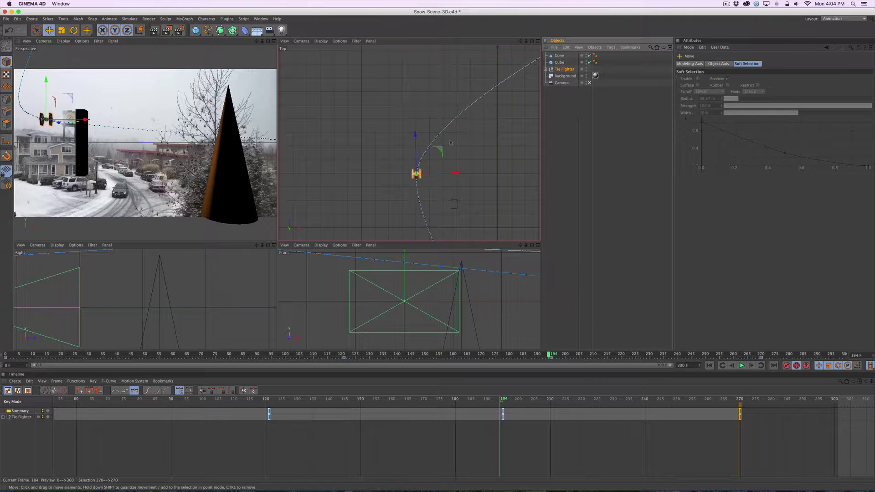
# Step: Go to the Tie Fighter's keyframe at frame 121 and rotate the ship in the Top view to align with its flight path
pyautogui.press('2')
pyautogui.moveTo(460, 156); pyautogui.dragTo(425, 149)
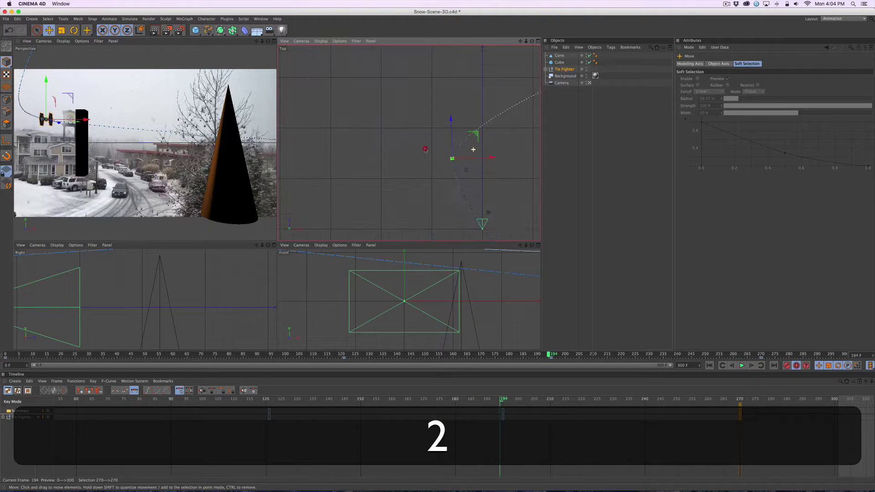
pyautogui.press('1')
pyautogui.moveTo(498, 148); pyautogui.dragTo(420, 168)
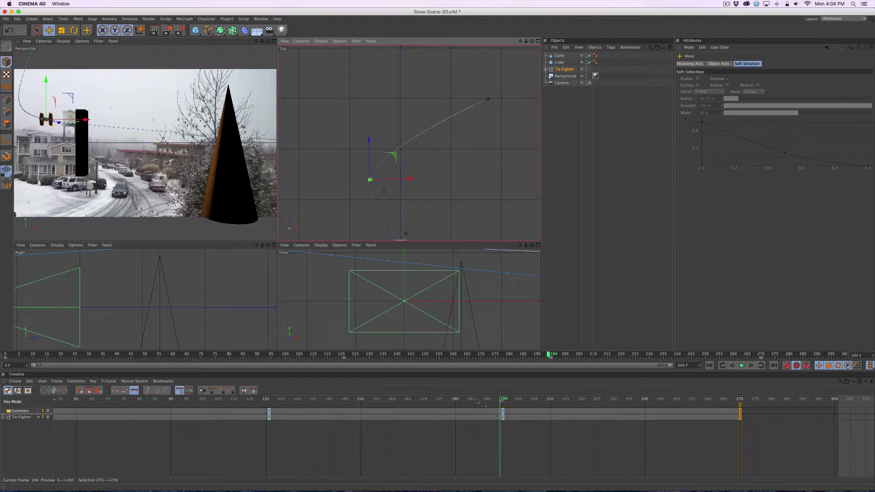
pyautogui.press('1')
pyautogui.moveTo(437, 401)
pyautogui.mouseDown()
pyautogui.moveTo(548, 401)
pyautogui.moveTo(440, 402)
pyautogui.mouseUp()
pyautogui.click(723, 367)
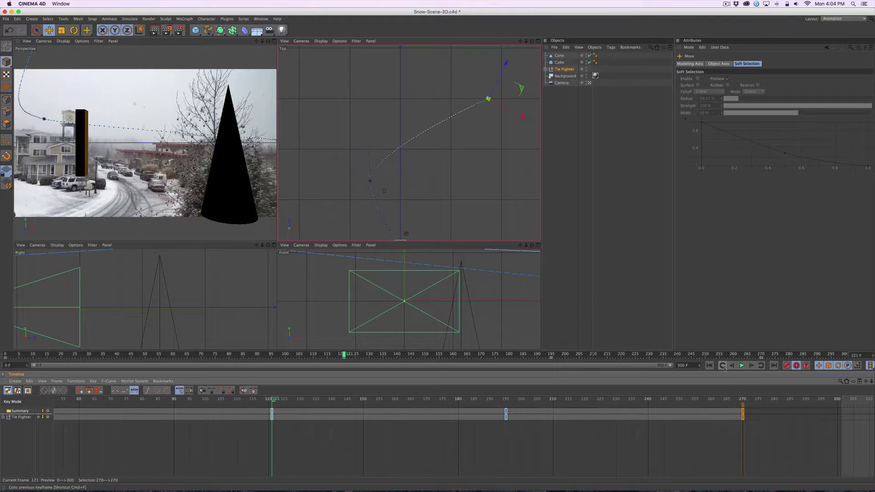
pyautogui.press('2')
pyautogui.moveTo(487, 110); pyautogui.dragTo(575, 110)
pyautogui.press('1')
pyautogui.moveTo(443, 49); pyautogui.dragTo(411, 143)
pyautogui.press('2')
pyautogui.moveTo(454, 171); pyautogui.dragTo(503, 174)
pyautogui.press('r')
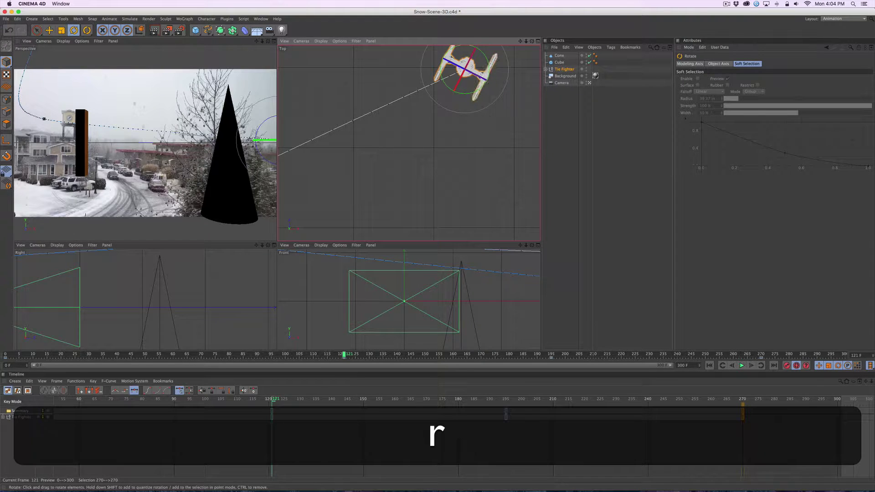
pyautogui.moveTo(469, 104); pyautogui.dragTo(482, 94)
# Step: At frame 156, rotate the Tie Fighter in the Top view to face along its path, adding a keyframe
pyautogui.press('2')
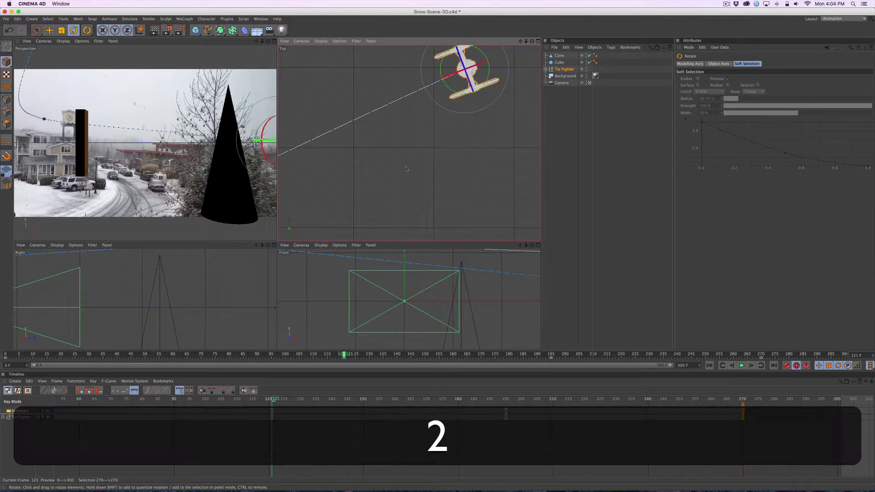
pyautogui.moveTo(406, 166)
pyautogui.mouseDown()
pyautogui.moveTo(395, 173)
pyautogui.moveTo(441, 171)
pyautogui.moveTo(410, 176)
pyautogui.mouseUp()
pyautogui.press('1')
pyautogui.press('2')
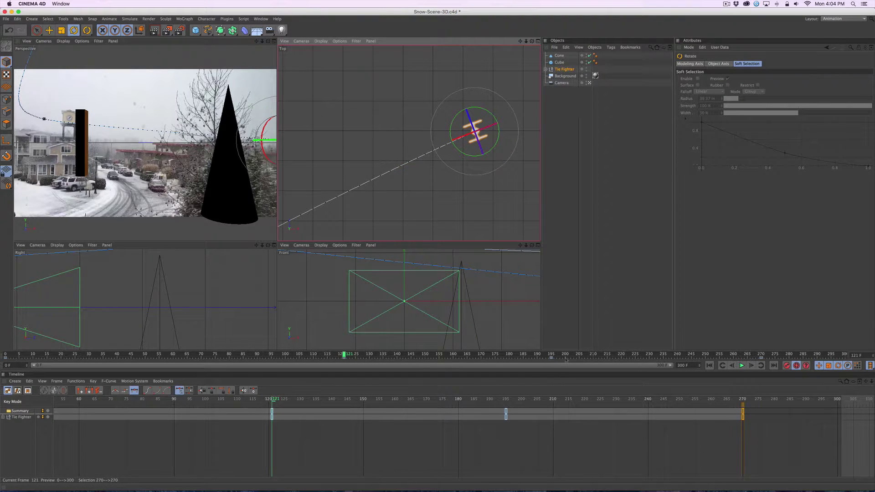
pyautogui.moveTo(275, 402); pyautogui.dragTo(351, 401)
pyautogui.press('1')
pyautogui.moveTo(345, 211); pyautogui.dragTo(482, 115)
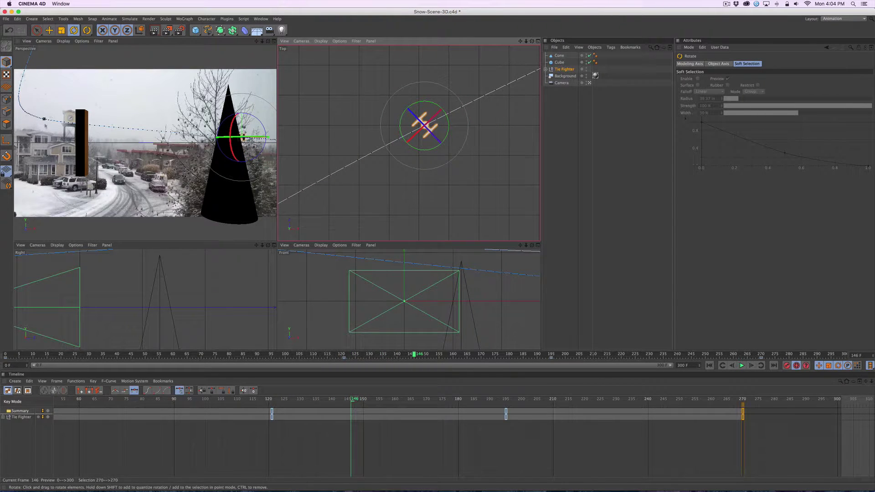
pyautogui.press('2')
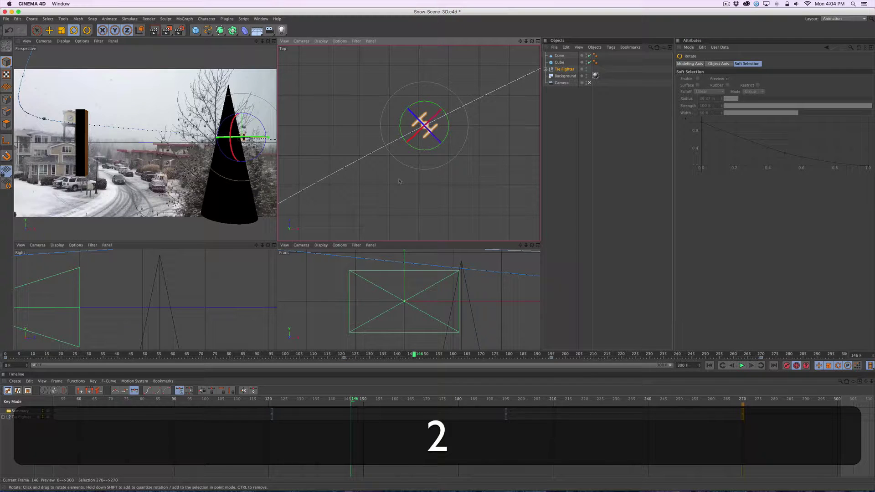
pyautogui.moveTo(394, 185); pyautogui.dragTo(464, 139)
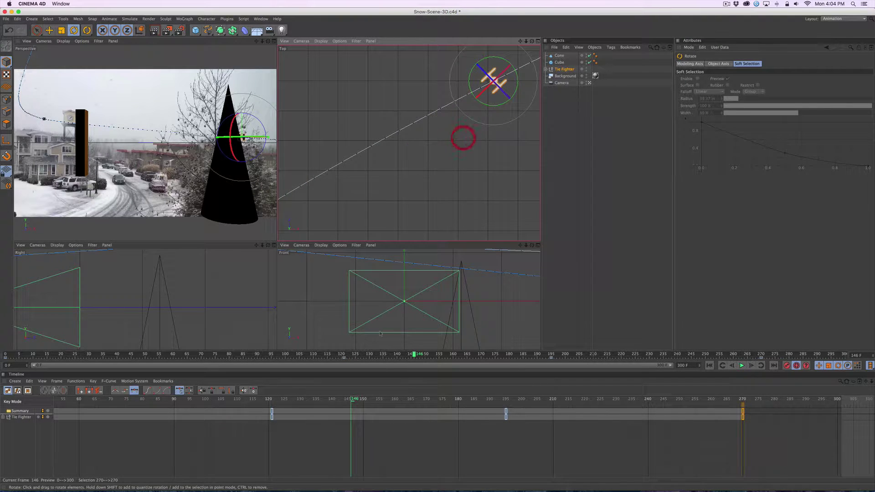
pyautogui.moveTo(352, 400); pyautogui.dragTo(383, 400)
pyautogui.moveTo(386, 169); pyautogui.dragTo(378, 172)
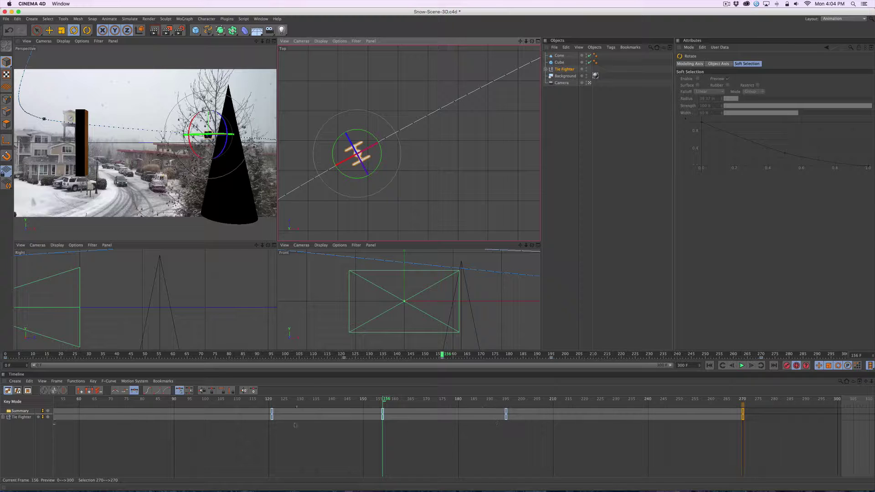
# Step: At frame 176, rotate the Tie Fighter in the Top view to follow the start of the path's curve, adding a keyframe
pyautogui.press('2')
pyautogui.moveTo(424, 170); pyautogui.dragTo(431, 102)
pyautogui.press('1')
pyautogui.moveTo(386, 401); pyautogui.dragTo(446, 400)
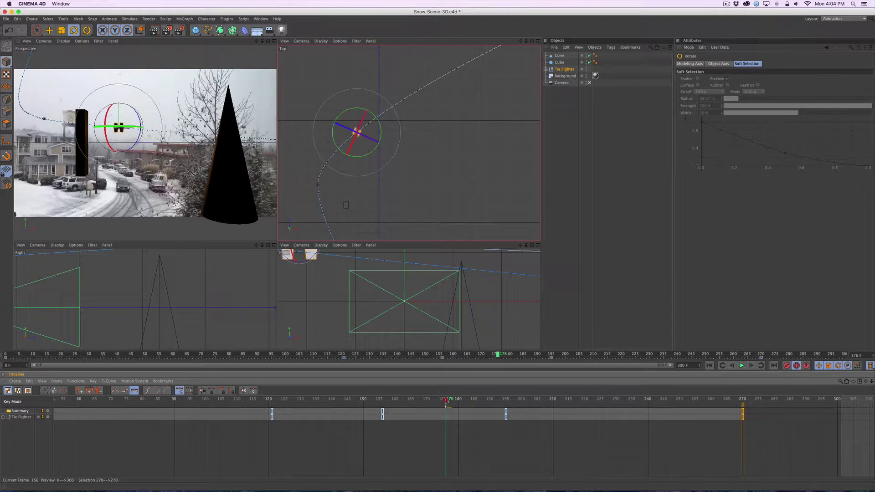
pyautogui.moveTo(380, 152); pyautogui.dragTo(367, 157)
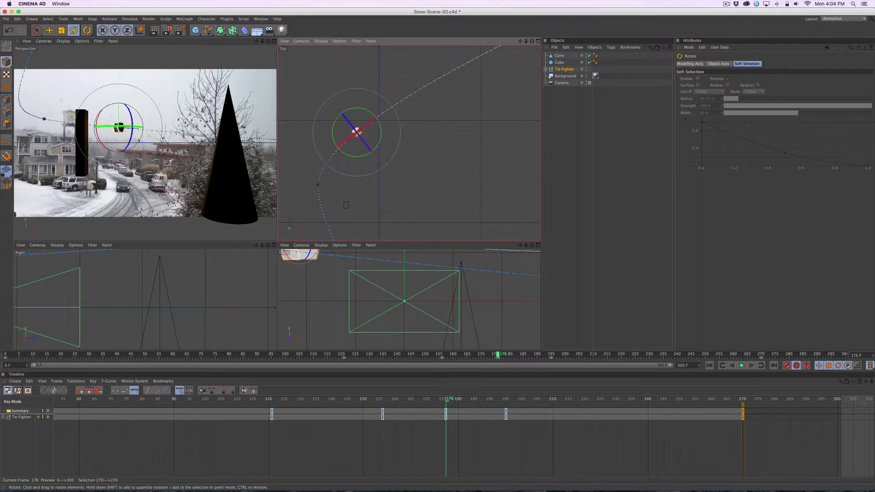
# Step: Set the current frame to 205 and examine the Tie Fighter's flight path and orientation in the Front, Right and Top views
pyautogui.moveTo(449, 401); pyautogui.dragTo(538, 413)
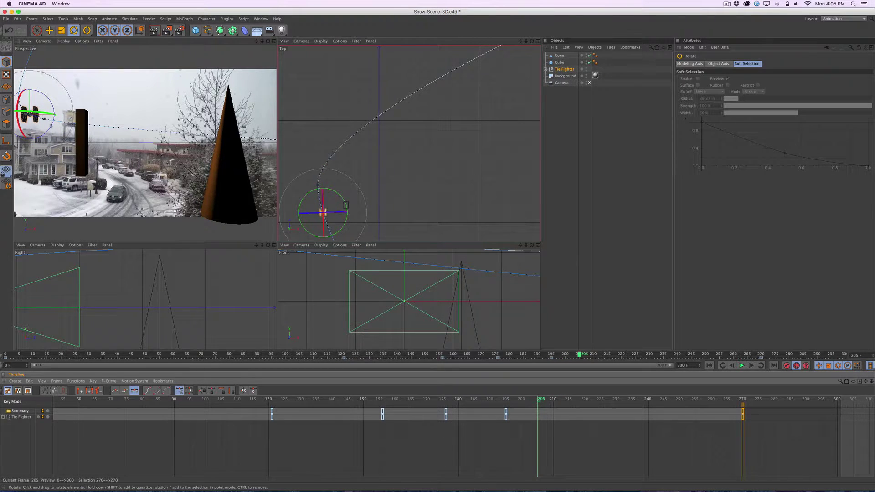
pyautogui.press('2')
pyautogui.moveTo(469, 279); pyautogui.dragTo(422, 303)
pyautogui.press('1')
pyautogui.press('2')
pyautogui.moveTo(210, 296); pyautogui.dragTo(140, 310)
pyautogui.press('1')
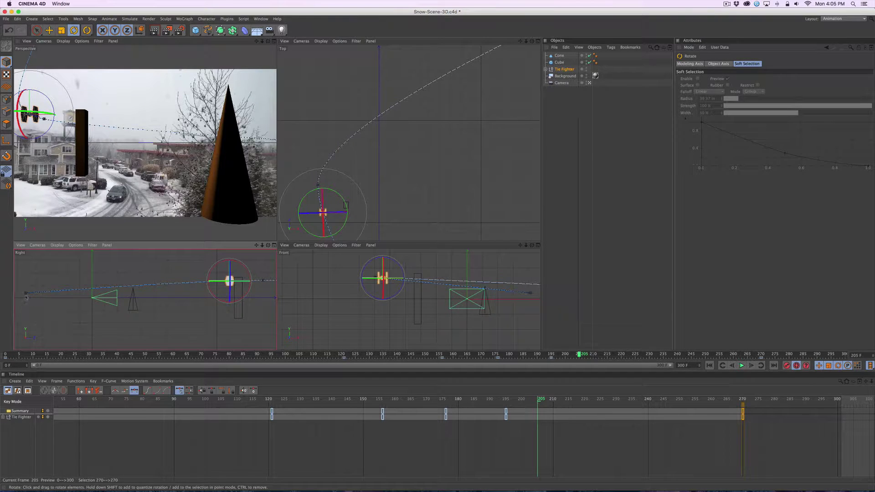
pyautogui.press('1')
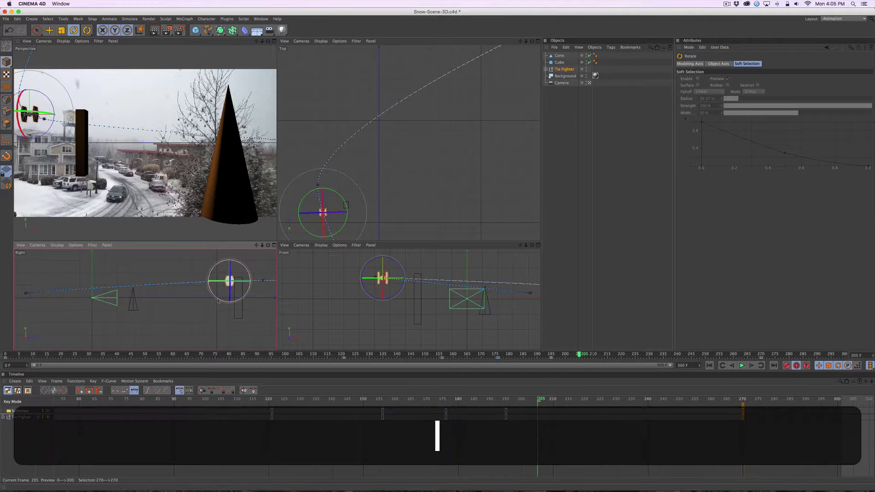
pyautogui.moveTo(217, 299); pyautogui.dragTo(65, 300)
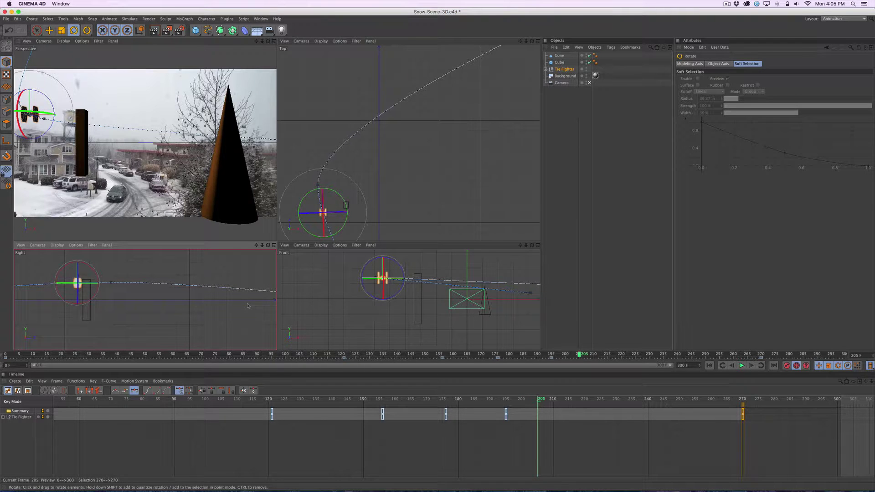
pyautogui.press('1')
pyautogui.moveTo(379, 207); pyautogui.dragTo(434, 124)
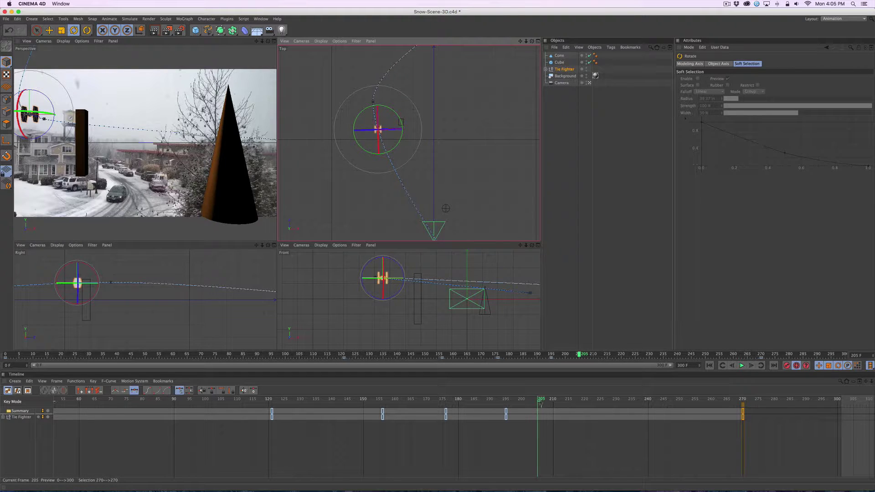
# Step: Go to the keyframe at frame 270 and rotate the Tie Fighter in the Top view to align with the path's final stretch
pyautogui.moveTo(540, 399); pyautogui.dragTo(640, 400)
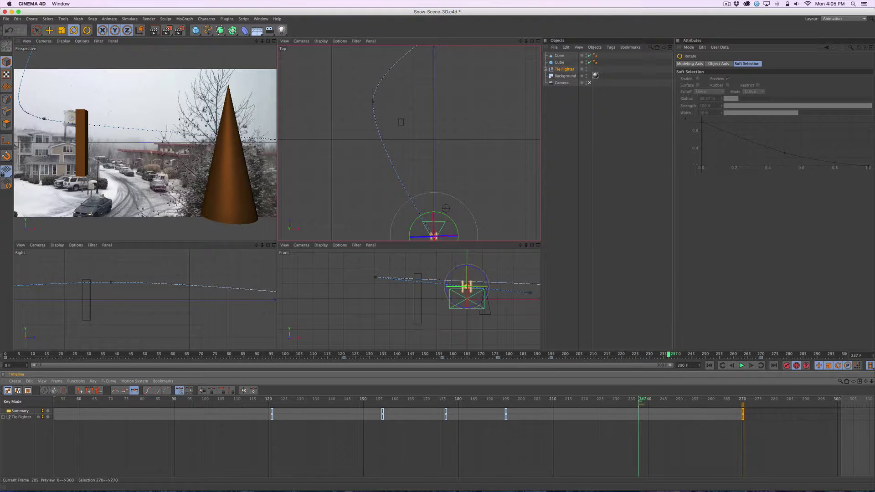
pyautogui.click(761, 366)
pyautogui.moveTo(446, 208); pyautogui.dragTo(401, 91)
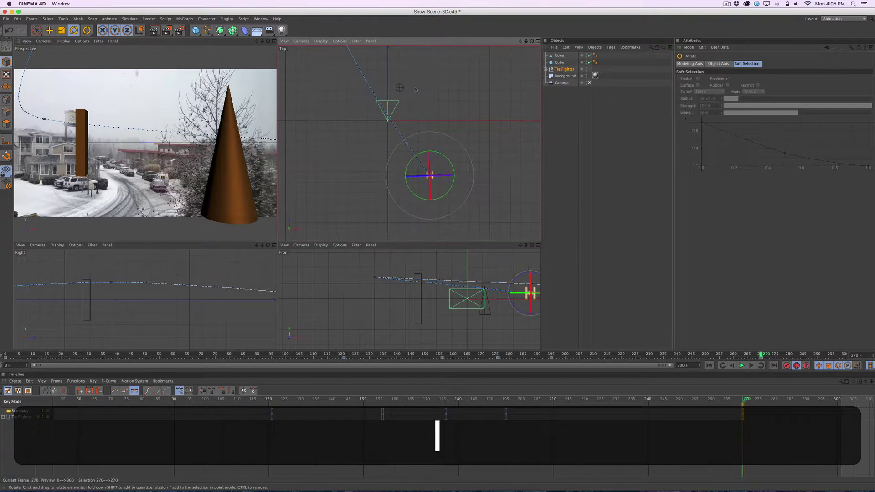
pyautogui.moveTo(455, 174); pyautogui.dragTo(532, 178)
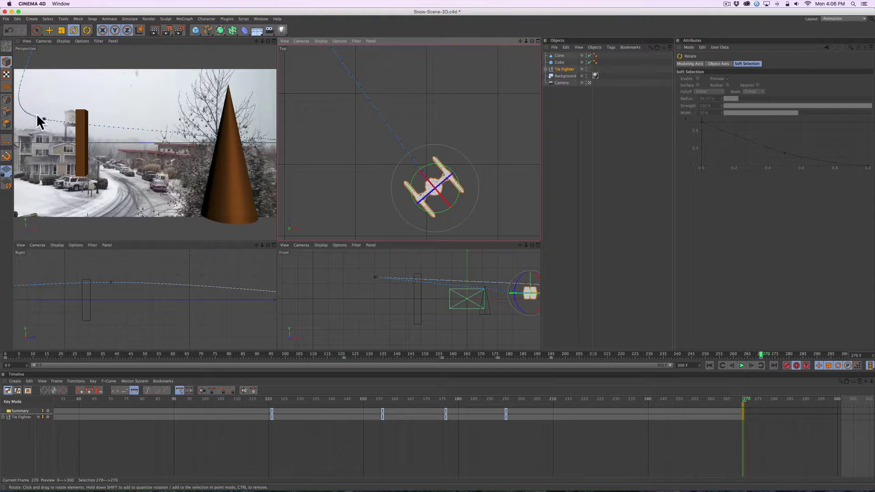
pyautogui.moveTo(455, 173); pyautogui.dragTo(402, 155)
# Step: Set the current frame to 230 and check the Tie Fighter's pass near the camera in the Top view
pyautogui.press('2')
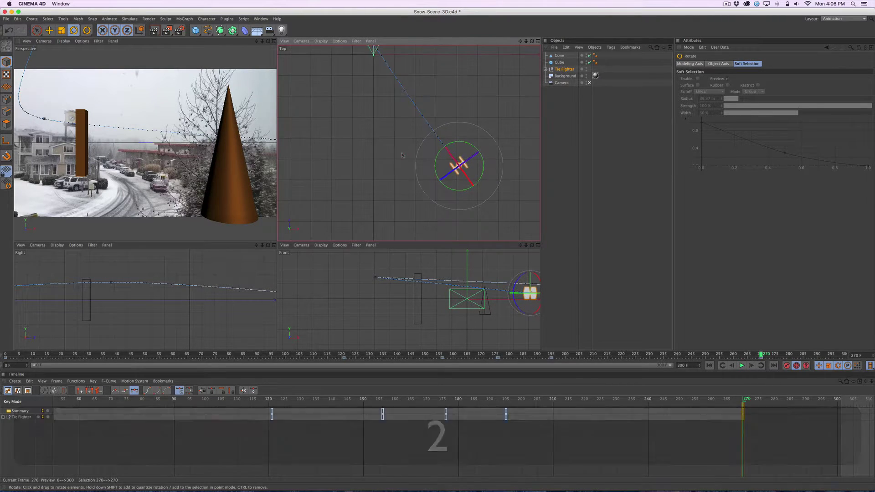
pyautogui.press('1')
pyautogui.moveTo(416, 119); pyautogui.dragTo(404, 156)
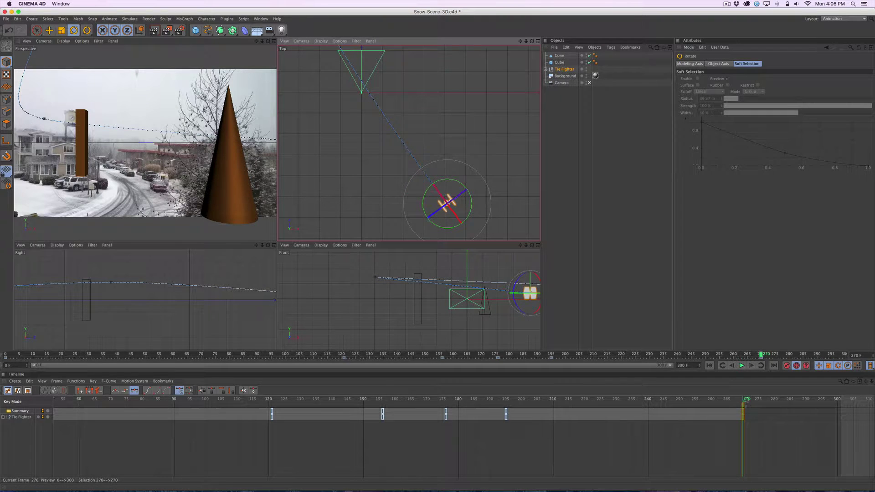
pyautogui.moveTo(745, 399); pyautogui.dragTo(619, 399)
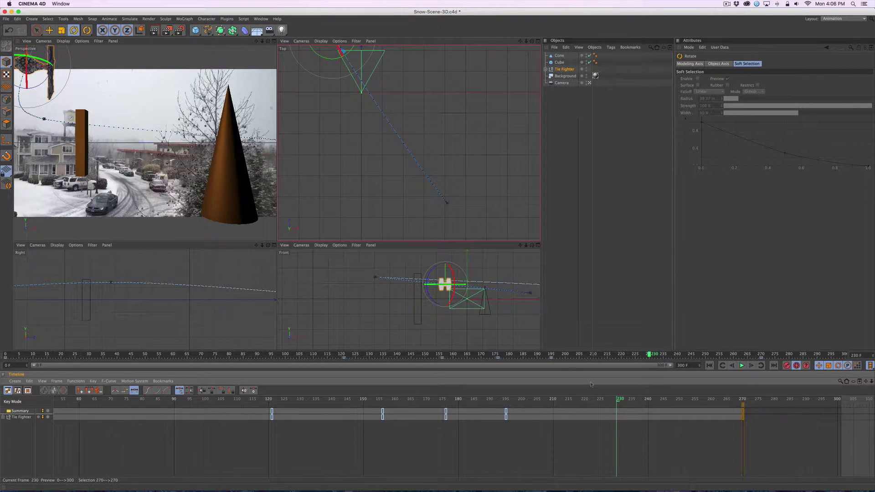
# Step: At frame 236, shift the Tie Fighter slightly sideways in the Top view and lower it in the Front view
pyautogui.moveTo(604, 399); pyautogui.dragTo(637, 399)
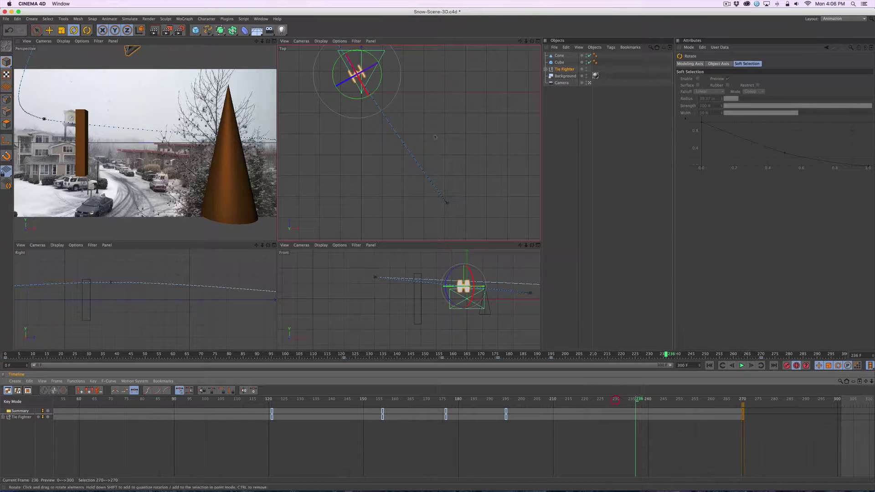
pyautogui.press('o')
pyautogui.press('2')
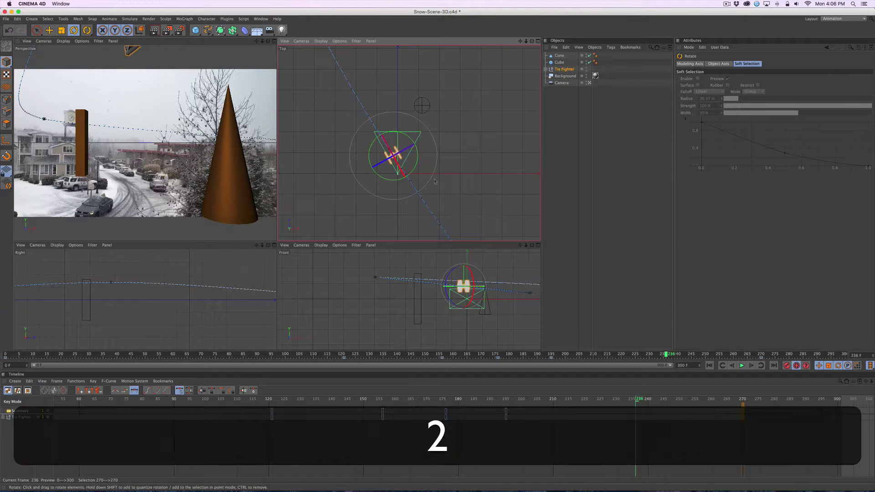
pyautogui.press('e')
pyautogui.moveTo(427, 173); pyautogui.dragTo(434, 171)
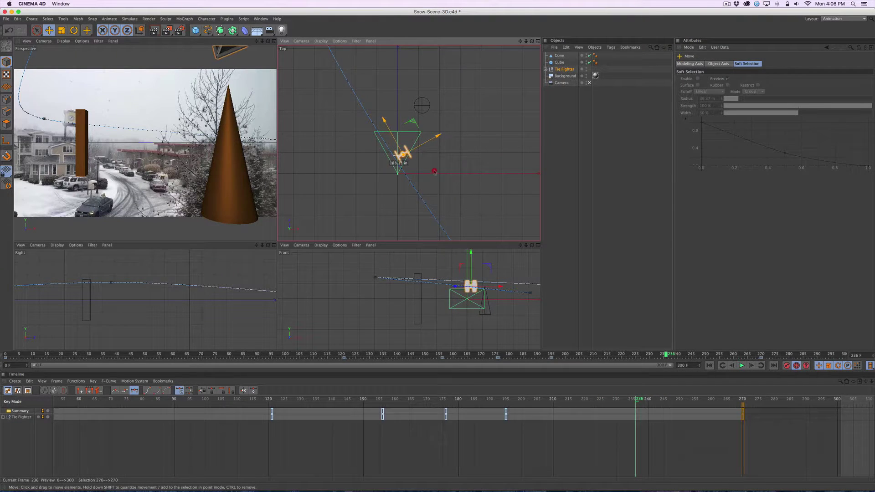
pyautogui.press('F9')
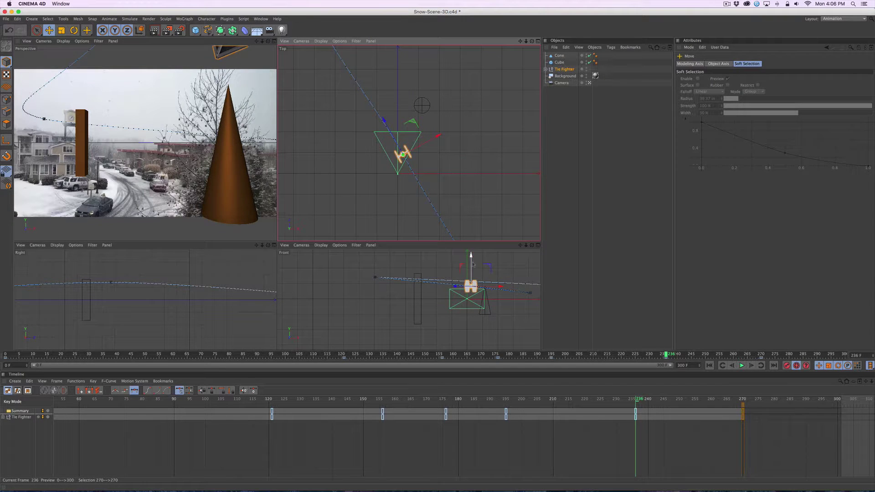
pyautogui.moveTo(471, 265); pyautogui.dragTo(472, 270)
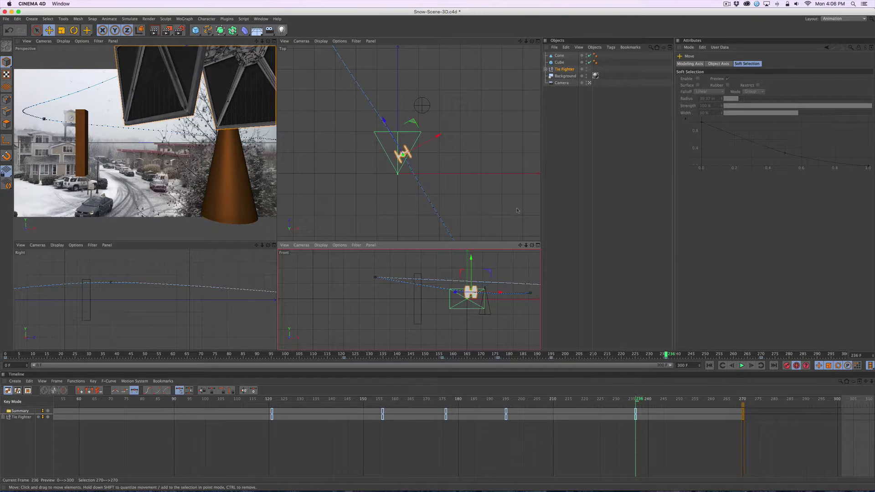
# Step: At frame 217, lower the Tie Fighter in the Front view to dip its flight path
pyautogui.press('2')
pyautogui.moveTo(517, 210); pyautogui.dragTo(457, 212)
pyautogui.press('1')
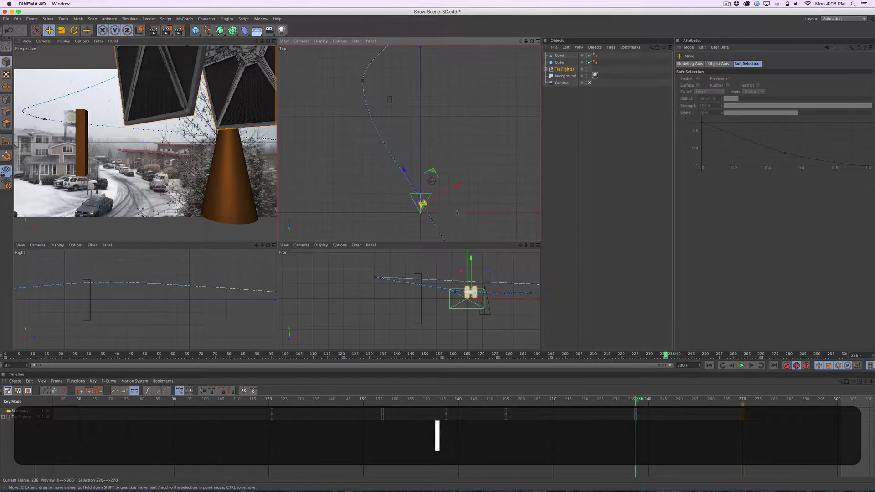
pyautogui.moveTo(637, 400); pyautogui.dragTo(592, 400)
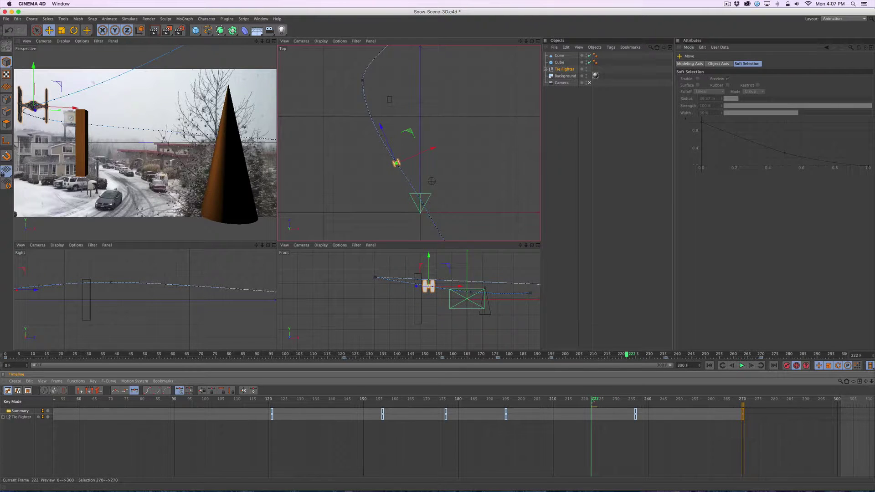
pyautogui.press('f')
pyautogui.press('f')
pyautogui.press('f')
pyautogui.press('f')
pyautogui.press('f')
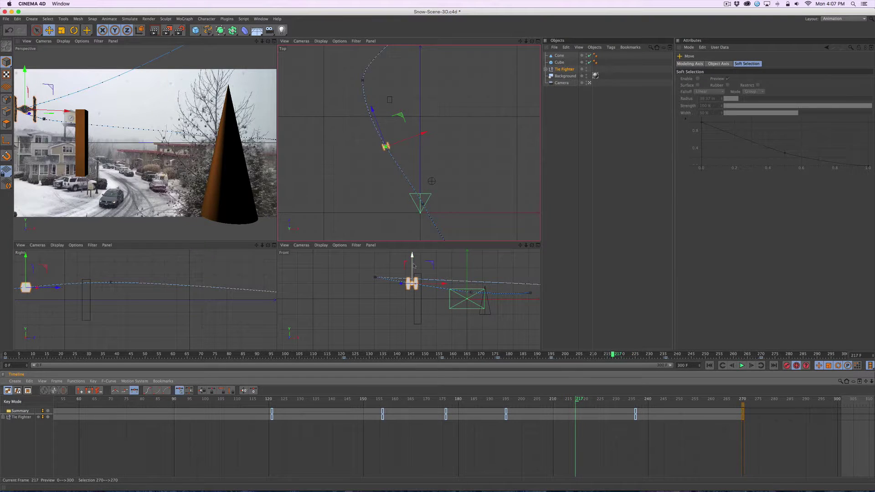
pyautogui.moveTo(406, 267); pyautogui.dragTo(412, 274)
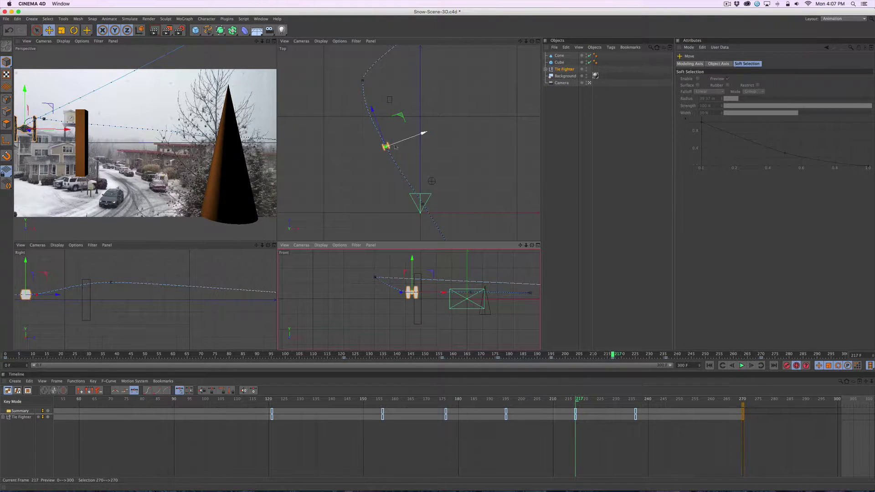
# Step: Rotate the Tie Fighter in the Top view at frame 217 so it faces along its flight path
pyautogui.press('2')
pyautogui.moveTo(391, 144); pyautogui.dragTo(412, 140)
pyautogui.press('r')
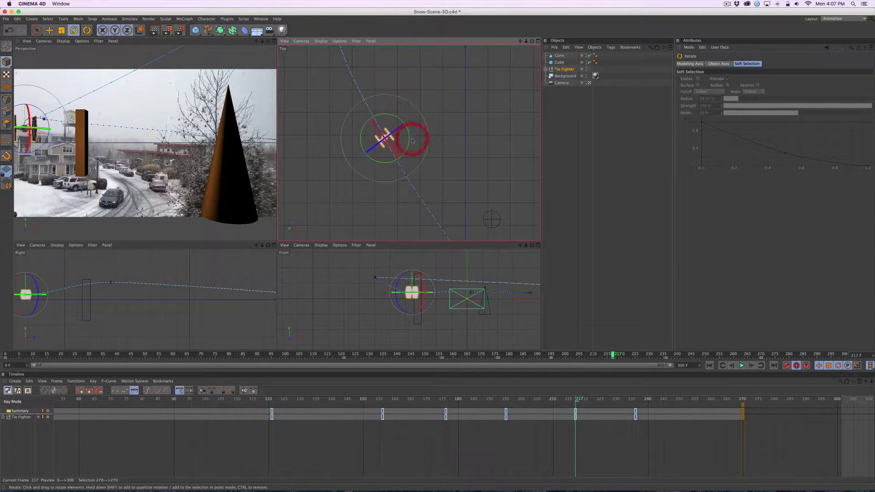
# Step: Go to the Tie Fighter's keyframe at frame 236 and raise the ship slightly in the Front view
pyautogui.moveTo(577, 400); pyautogui.dragTo(629, 399)
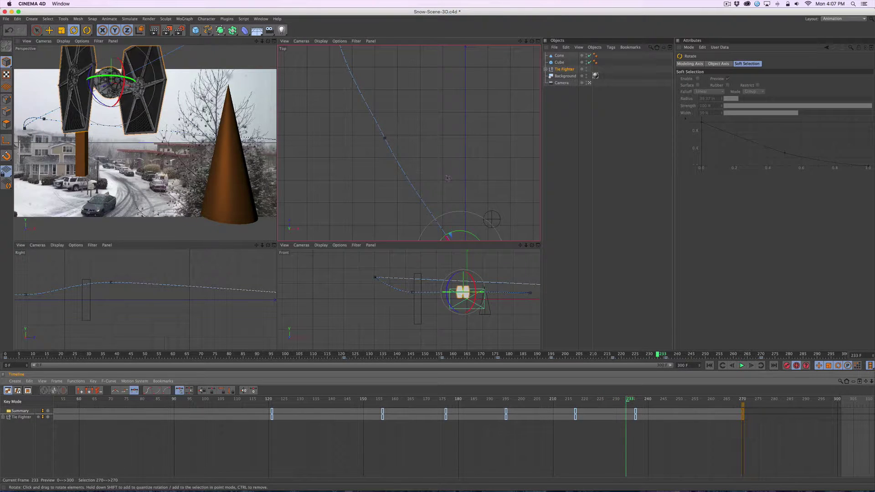
pyautogui.press('1')
pyautogui.moveTo(441, 181); pyautogui.dragTo(439, 137)
pyautogui.press('2')
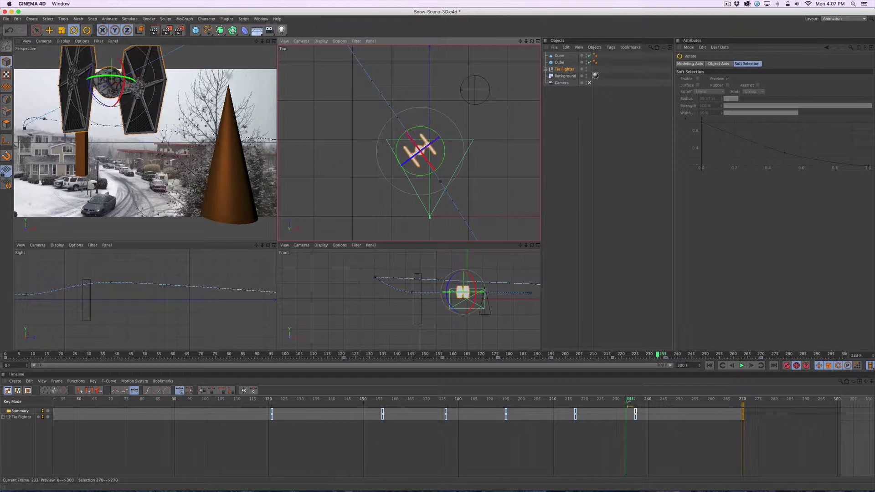
pyautogui.click(760, 366)
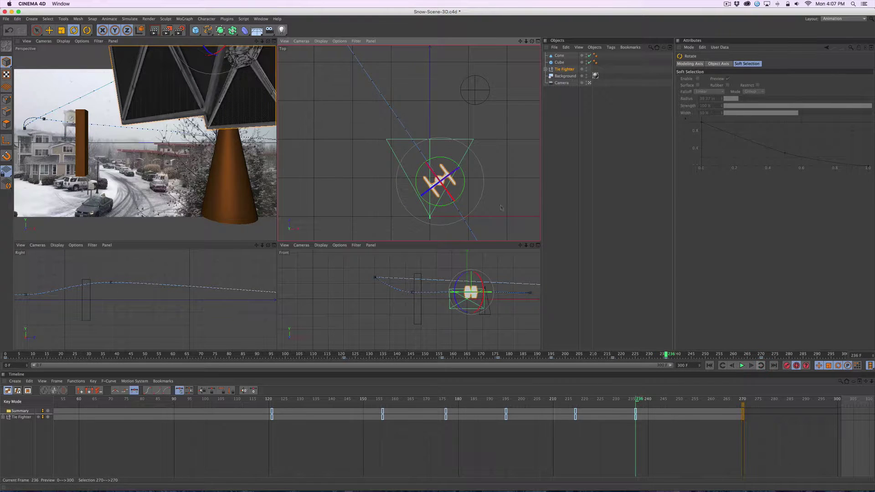
pyautogui.press('e')
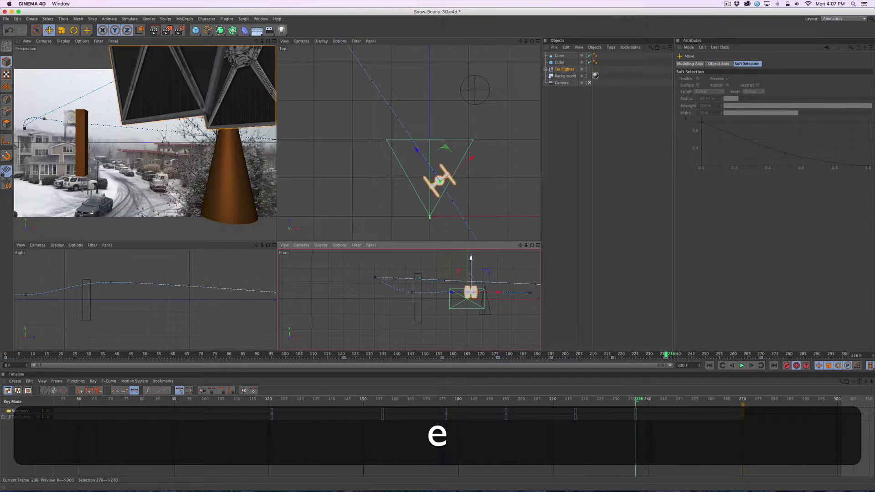
pyautogui.moveTo(471, 273); pyautogui.dragTo(472, 269)
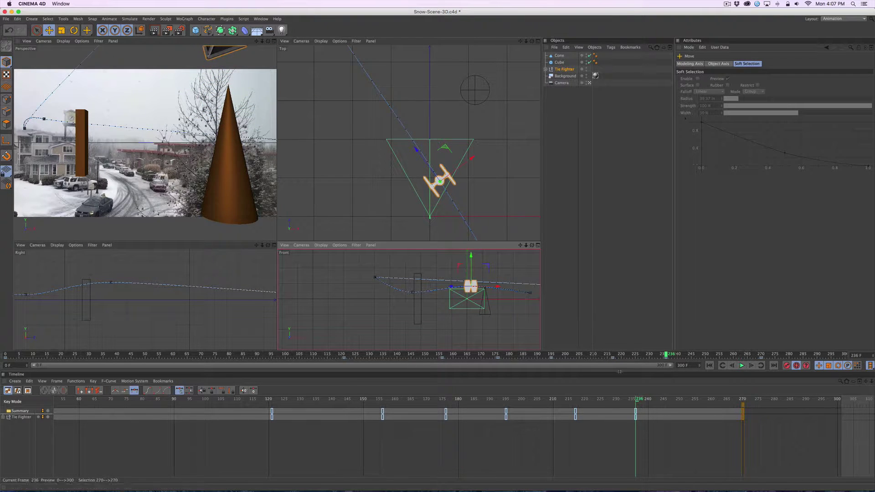
# Step: At frame 223, lower the Tie Fighter slightly in the Front view to add another keyframe
pyautogui.moveTo(639, 400); pyautogui.dragTo(553, 427)
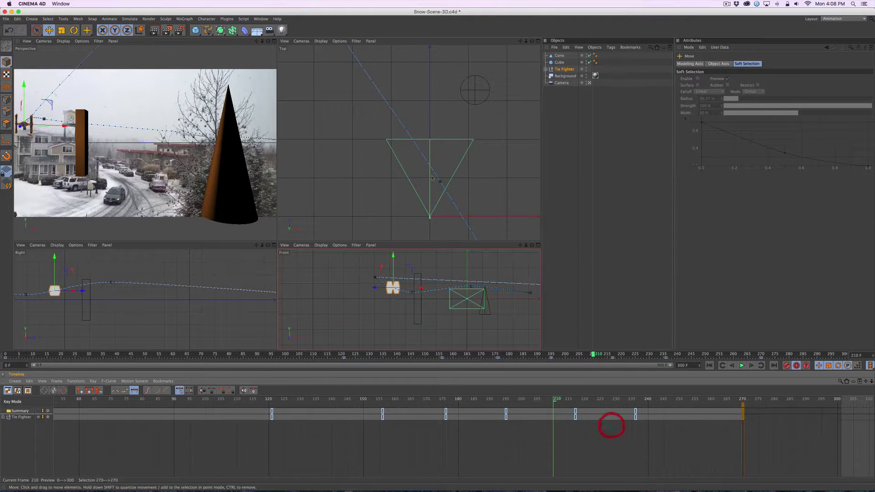
pyautogui.press('2')
pyautogui.moveTo(439, 162); pyautogui.dragTo(411, 203)
pyautogui.press('1')
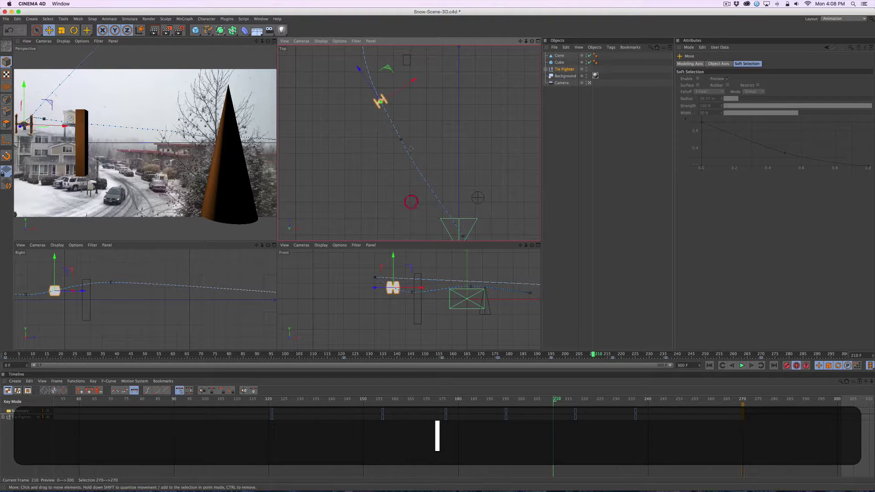
pyautogui.click(401, 140)
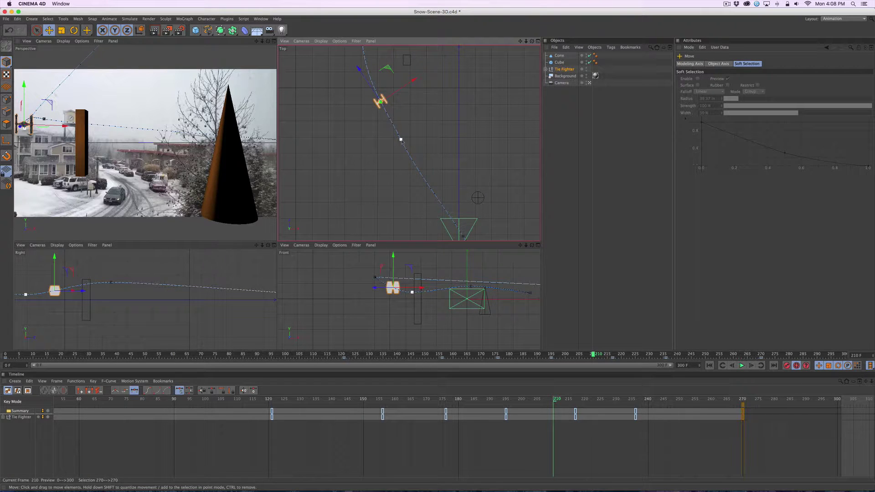
pyautogui.click(762, 366)
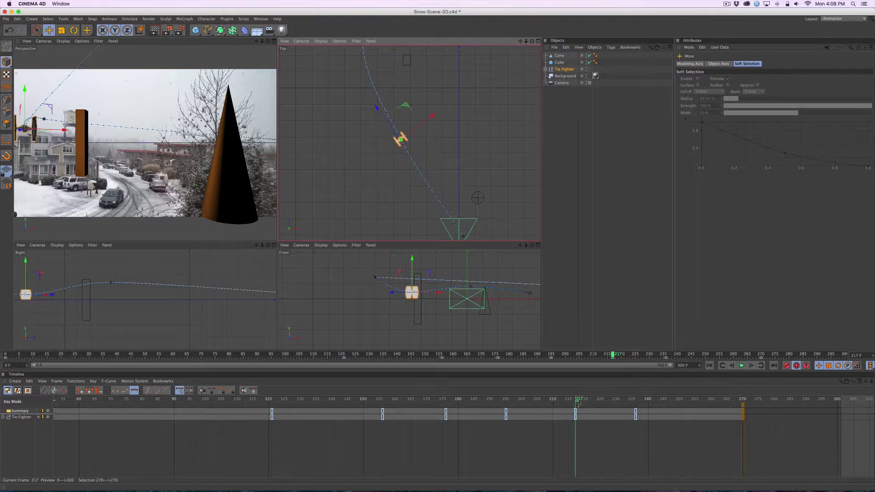
pyautogui.moveTo(578, 402); pyautogui.dragTo(595, 401)
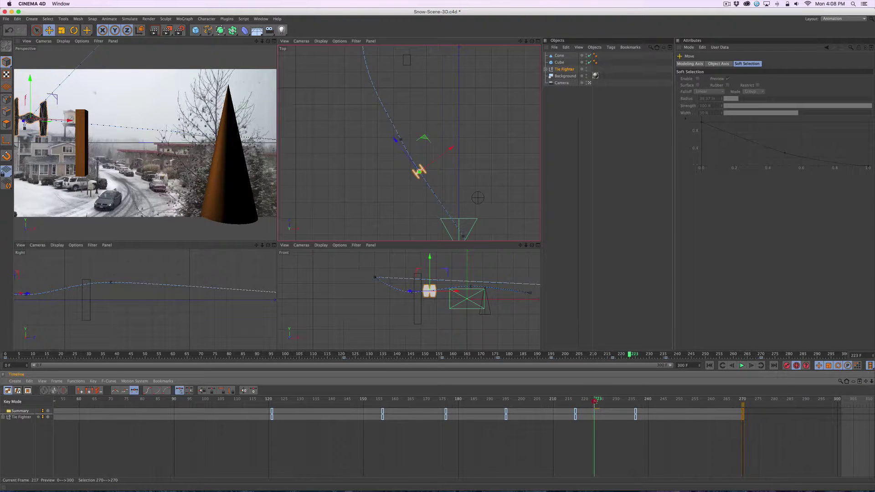
pyautogui.click(594, 401)
pyautogui.moveTo(429, 266); pyautogui.dragTo(431, 271)
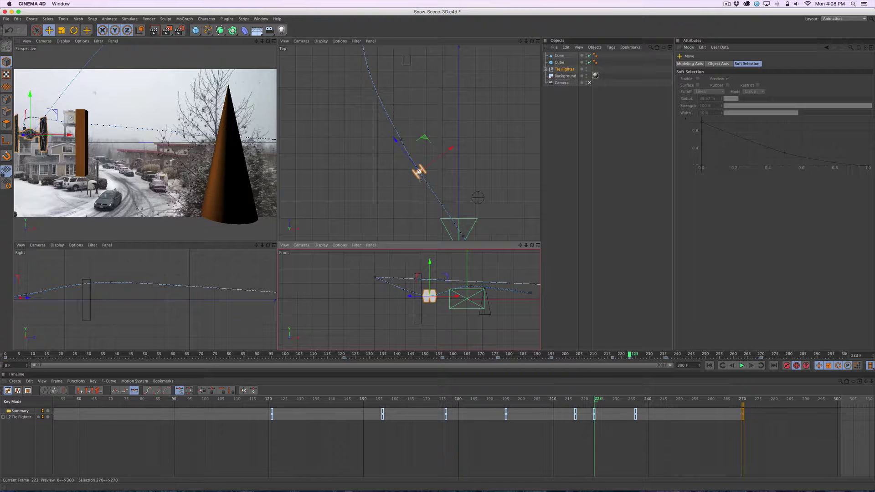
# Step: Adjust the Tie Fighter's heading in the Top view by rotating it at frame 223 and at the frame 217 keyframe
pyautogui.press('r')
pyautogui.moveTo(439, 185); pyautogui.dragTo(445, 182)
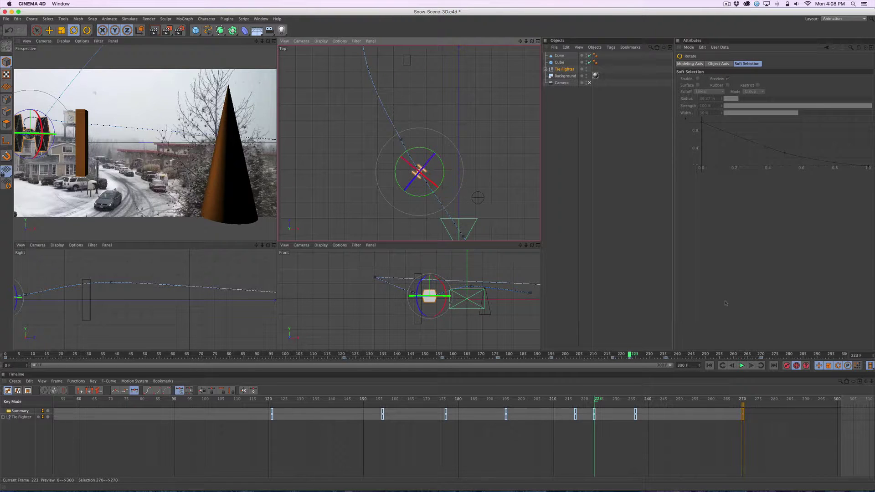
pyautogui.click(722, 366)
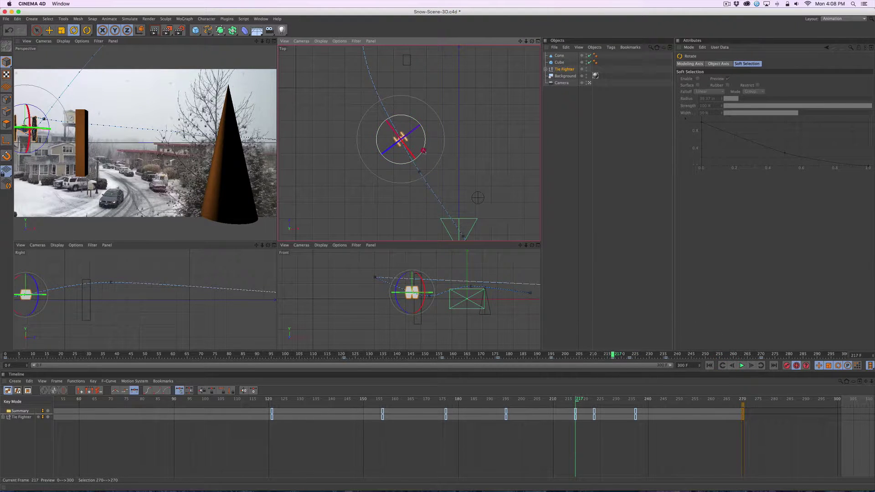
pyautogui.moveTo(425, 152); pyautogui.dragTo(424, 150)
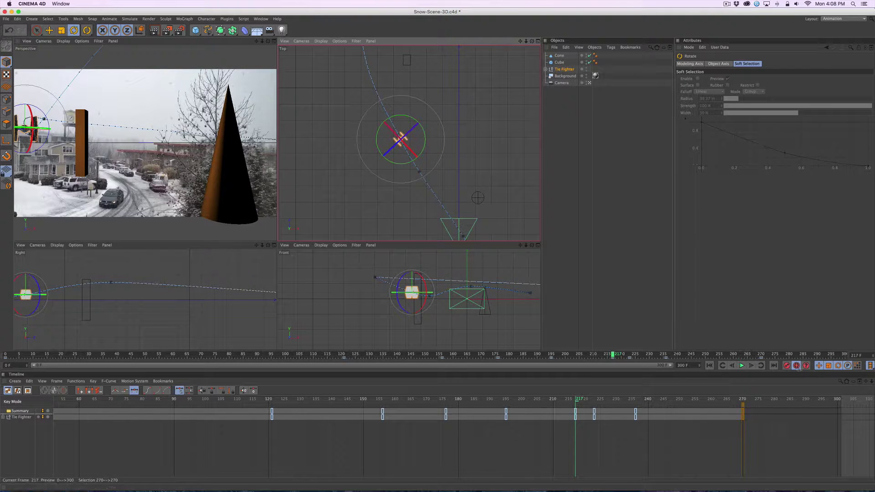
# Step: Turn off automatic keyframing and deselect the Tie Fighter
pyautogui.click(796, 366)
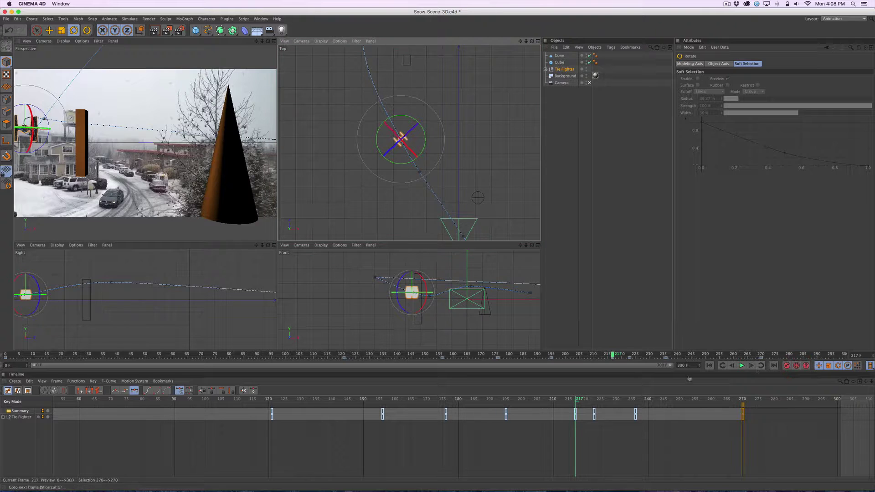
pyautogui.press('e')
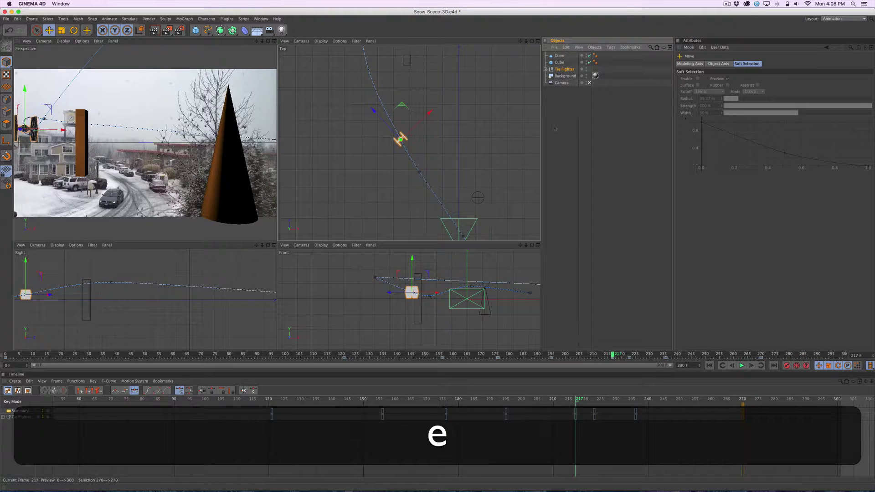
pyautogui.click(561, 98)
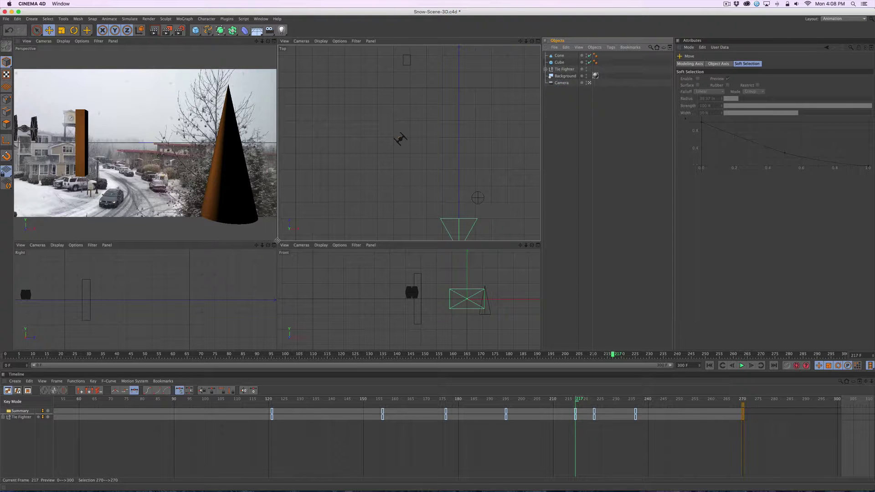
# Step: Enlarge the Perspective viewport and scrub the animation from the start to frame 141
pyautogui.moveTo(277, 240); pyautogui.dragTo(328, 231)
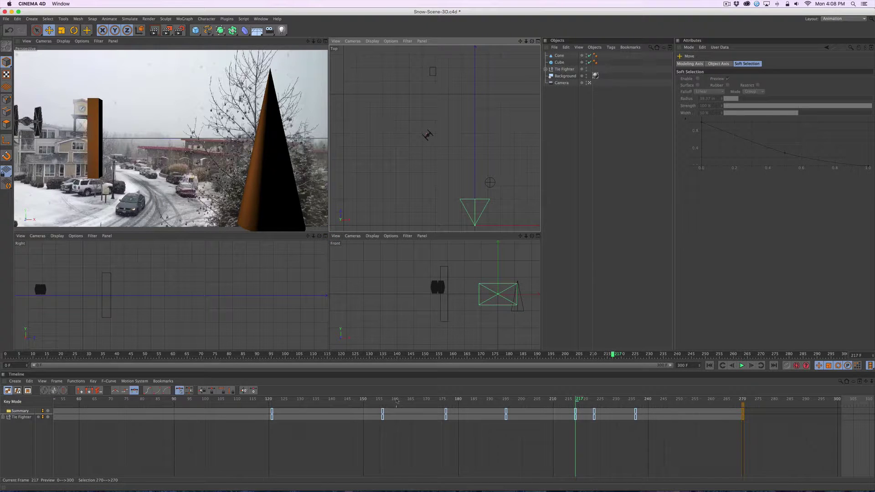
pyautogui.press('2')
pyautogui.moveTo(396, 401); pyautogui.dragTo(335, 402)
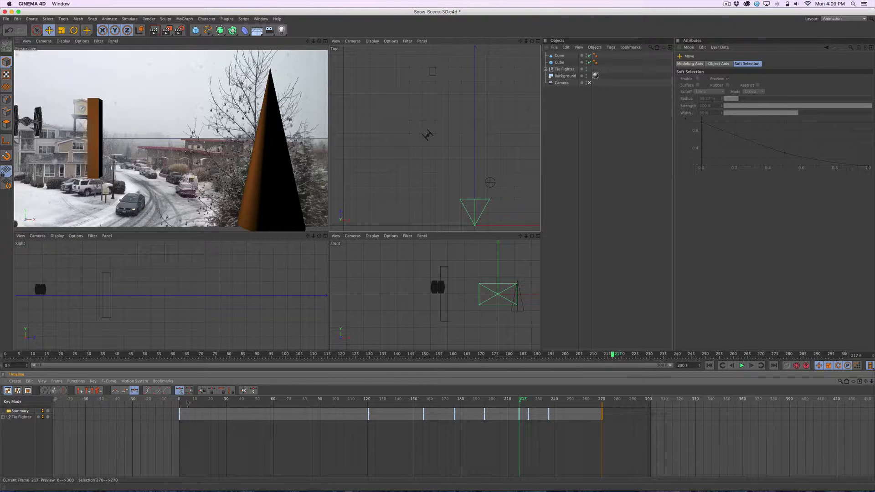
pyautogui.moveTo(187, 402); pyautogui.dragTo(401, 419)
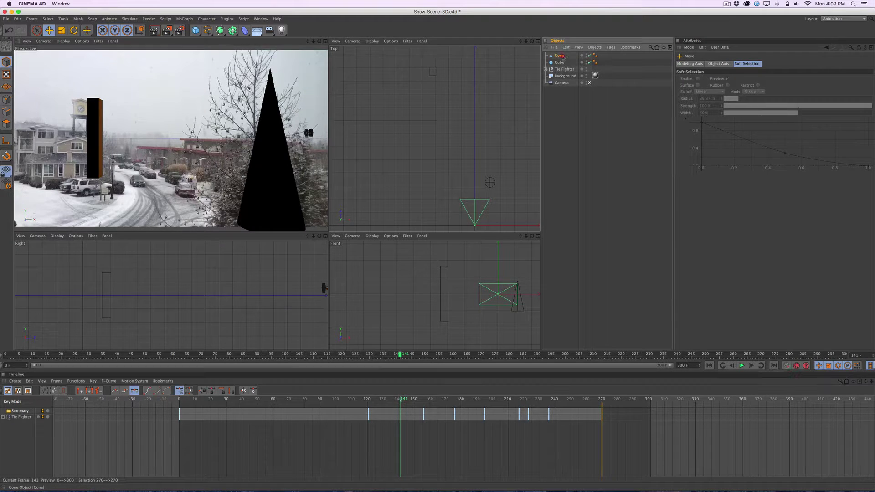
# Step: Hide the Cone and the Cube in the editor viewports
pyautogui.click(560, 55)
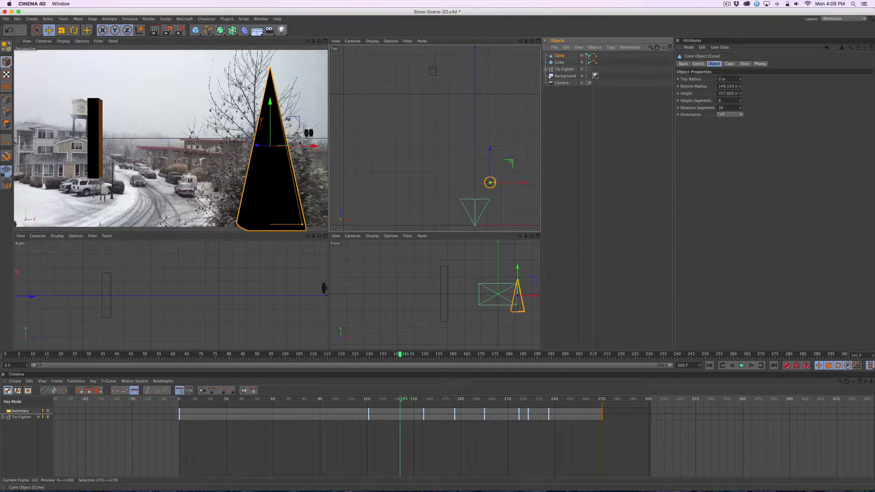
pyautogui.click(586, 54)
pyautogui.click(586, 61)
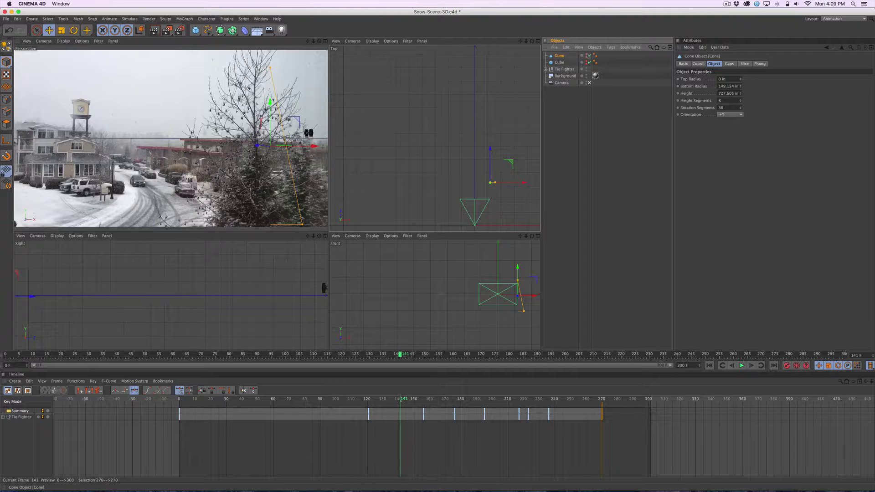
# Step: Play the animation from frame 0, then scrub on to frame 215 to review the Tie Fighter's flight
pyautogui.moveTo(400, 399); pyautogui.dragTo(169, 400)
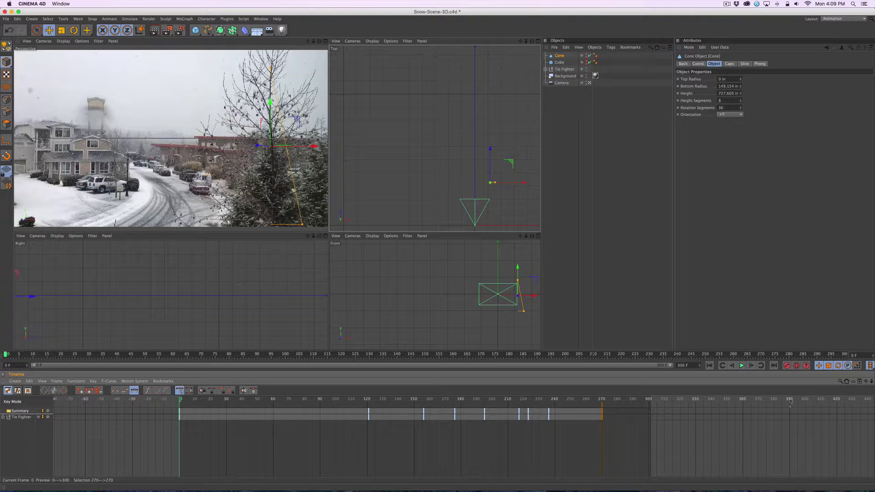
pyautogui.click(742, 365)
pyautogui.click(742, 365)
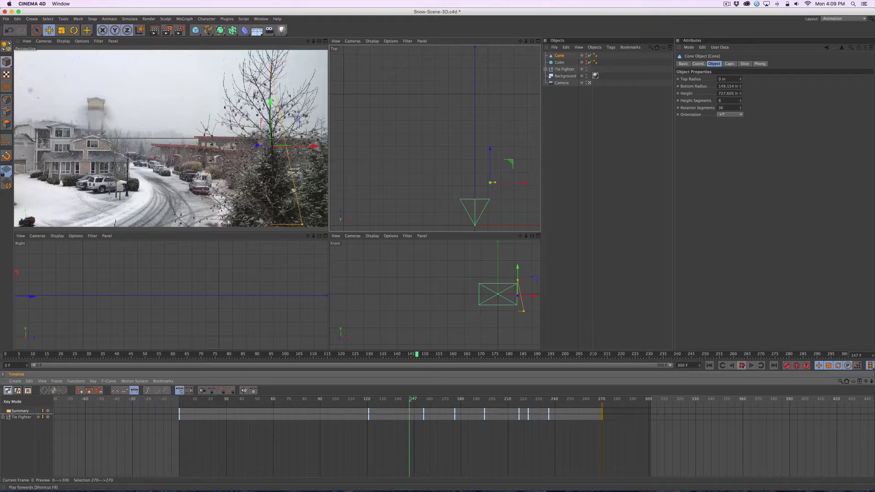
pyautogui.moveTo(424, 400); pyautogui.dragTo(518, 405)
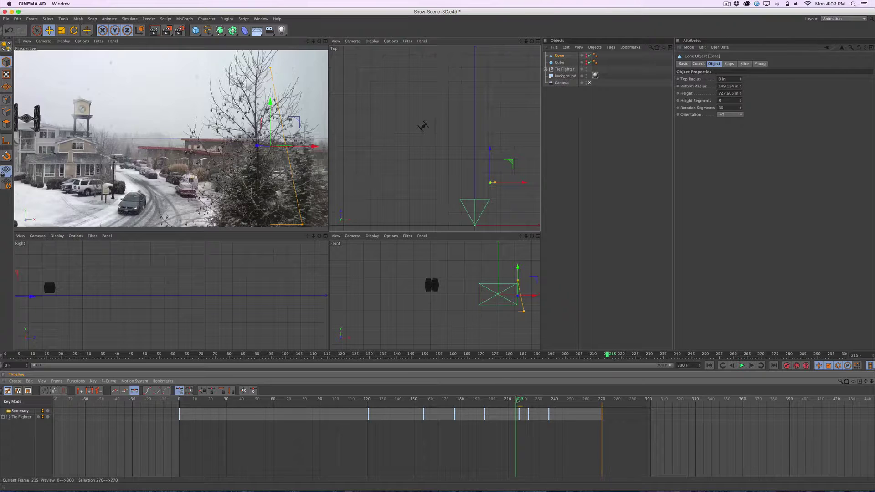
# Step: Turn on automatic keyframing and tilt the Tie Fighter at its frame 236 keyframe
pyautogui.moveTo(518, 401); pyautogui.dragTo(542, 401)
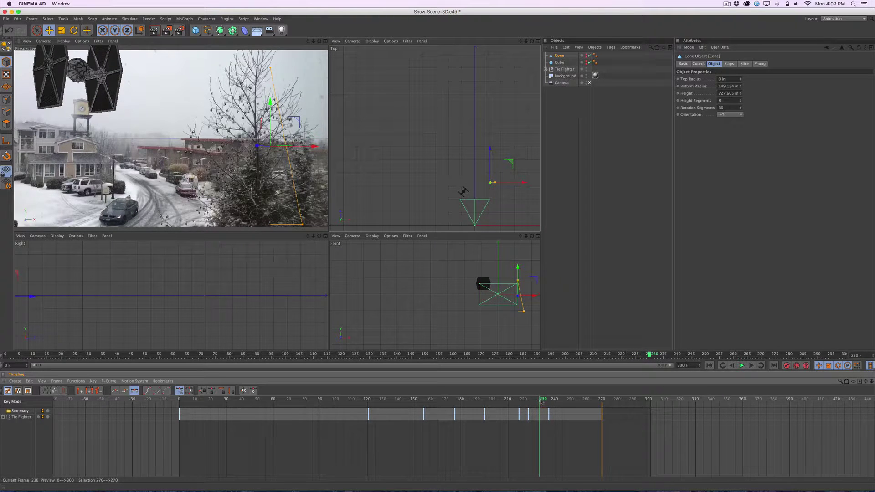
pyautogui.click(796, 366)
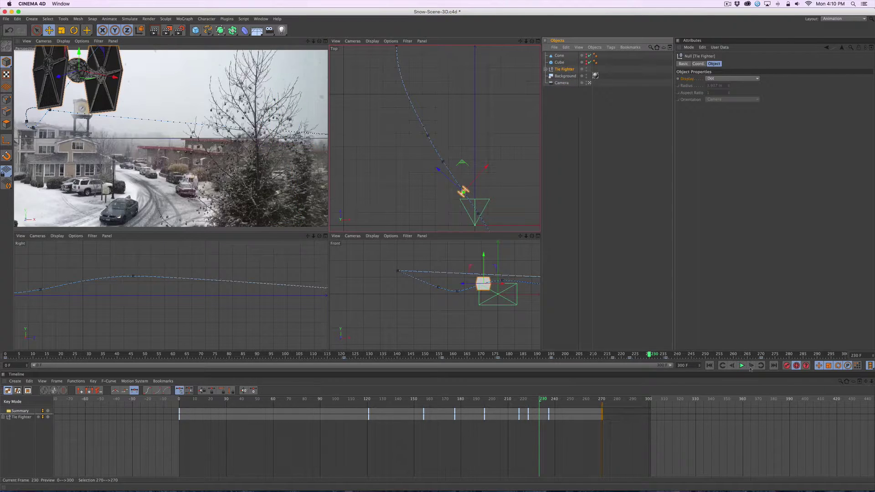
pyautogui.click(751, 365)
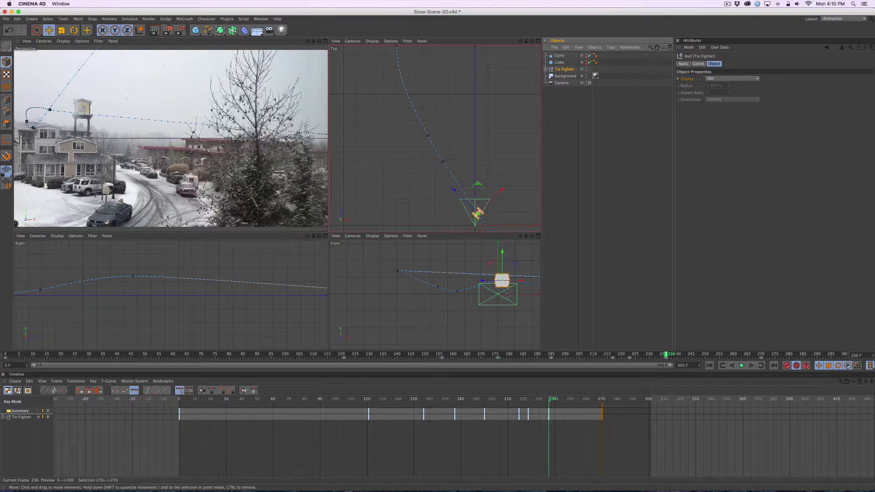
pyautogui.press('2')
pyautogui.moveTo(503, 296); pyautogui.dragTo(435, 327)
pyautogui.press('1')
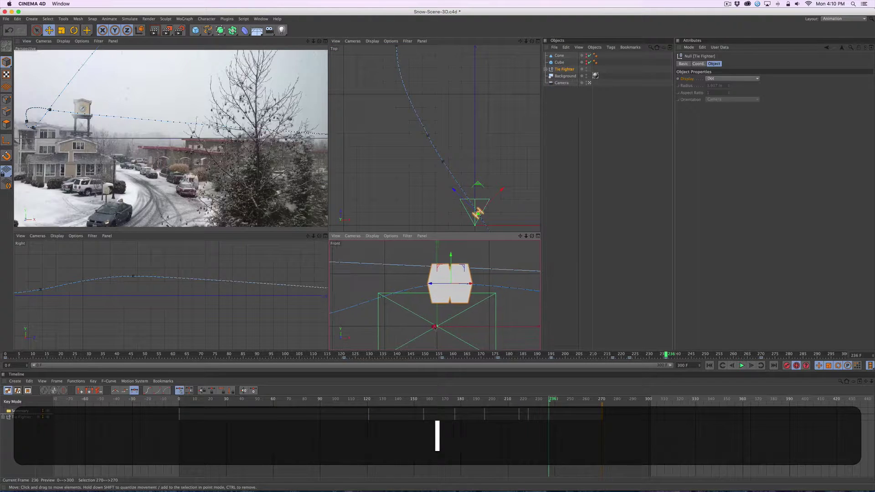
pyautogui.press('r')
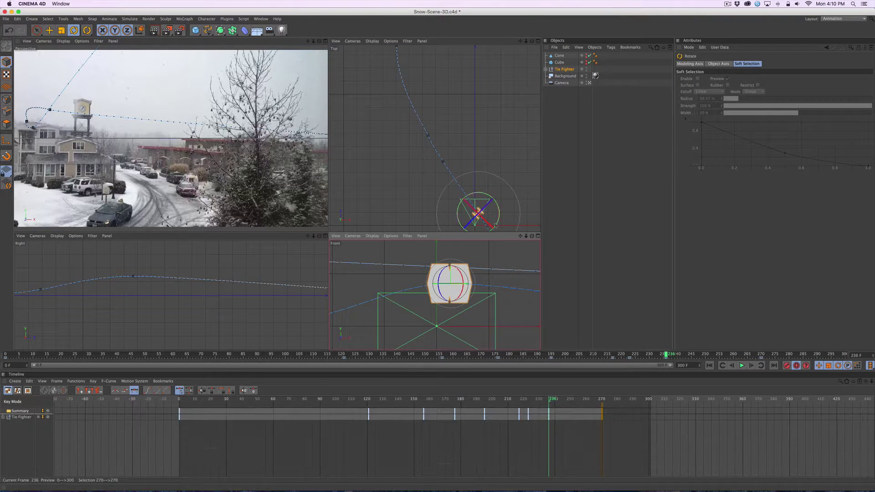
pyautogui.moveTo(494, 224); pyautogui.dragTo(482, 215)
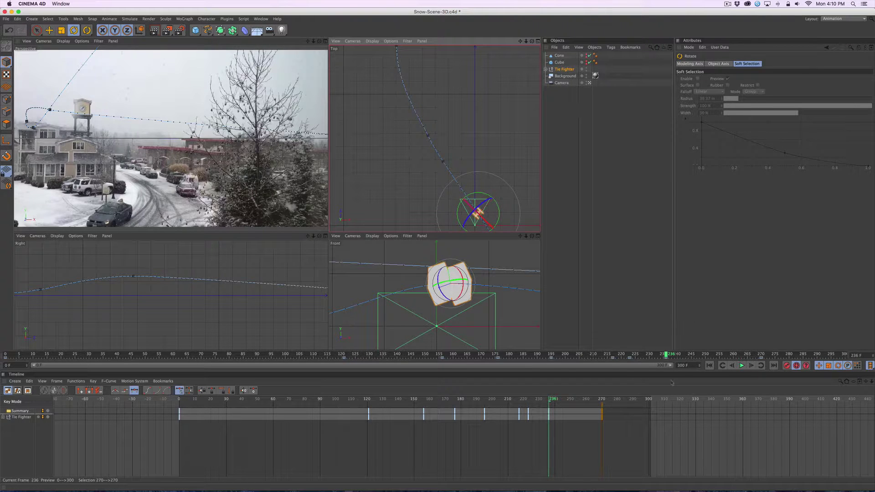
# Step: Tilt the Tie Fighter slightly at its frame 223 keyframe, then deselect it and scrub back to frame 180
pyautogui.click(722, 366)
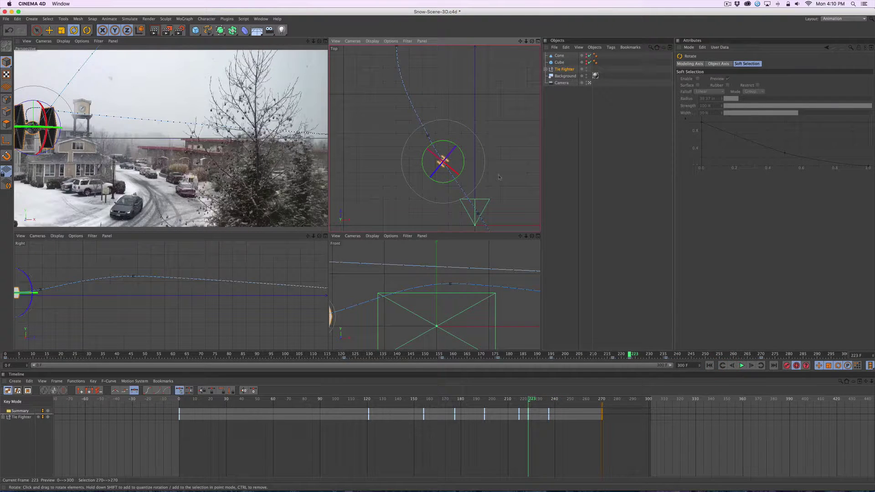
pyautogui.moveTo(462, 179); pyautogui.dragTo(451, 166)
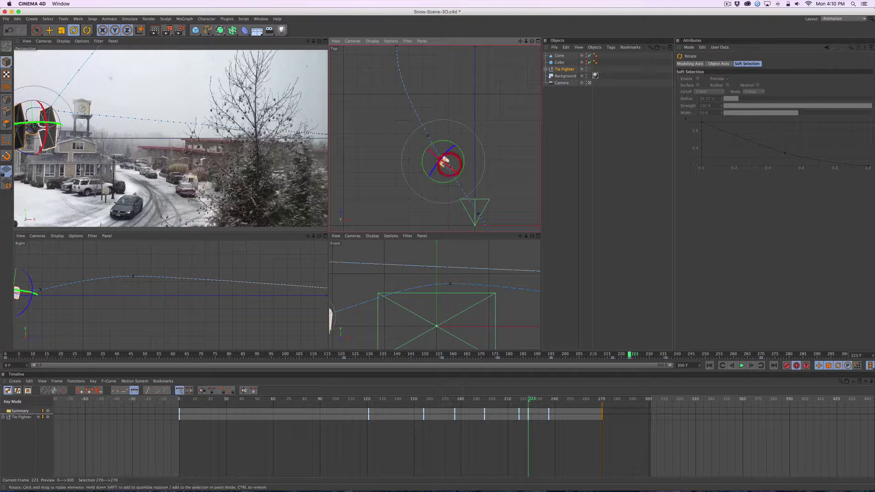
pyautogui.press('e')
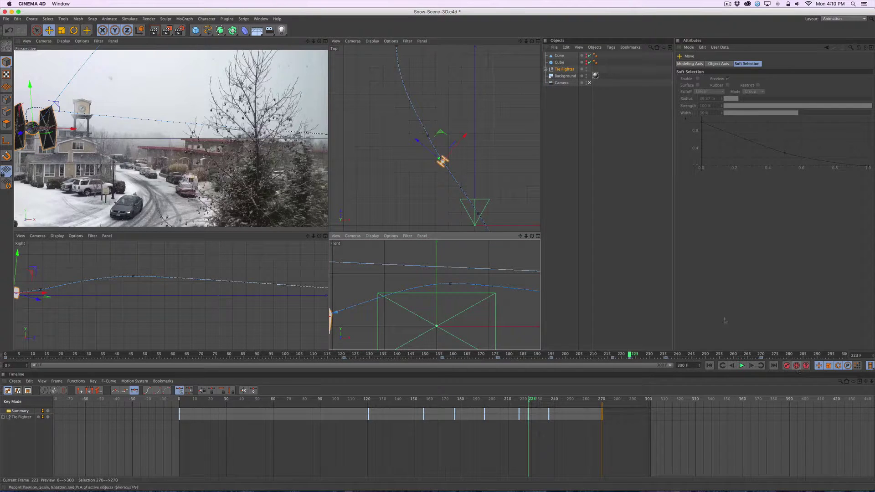
pyautogui.click(559, 114)
pyautogui.moveTo(528, 400); pyautogui.dragTo(462, 401)
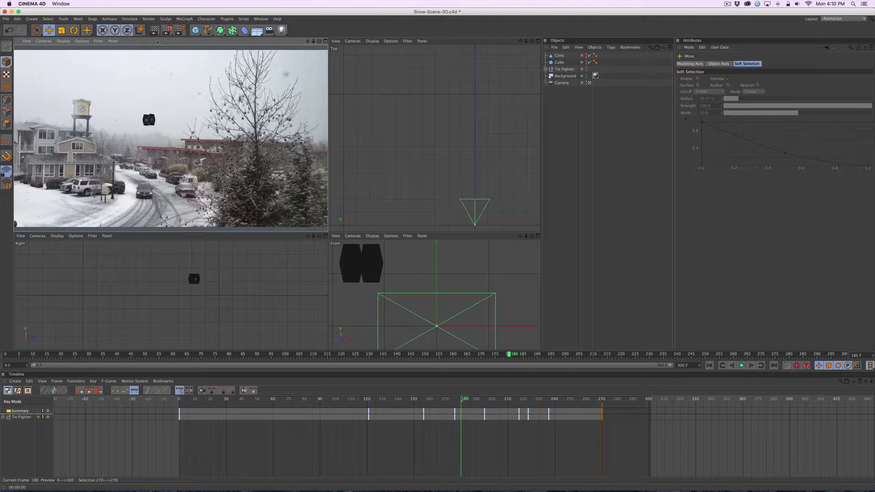
# Step: Set the anti-aliasing in the render settings to Best
pyautogui.click(180, 36)
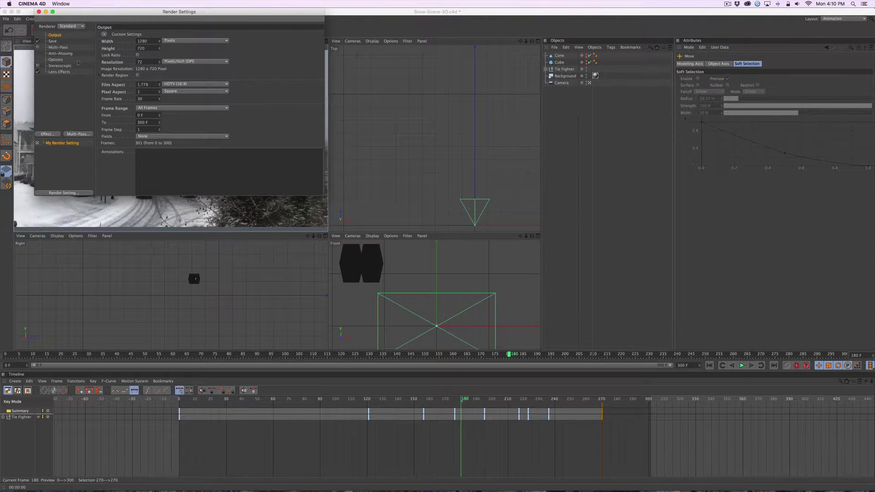
pyautogui.click(60, 54)
pyautogui.click(168, 34)
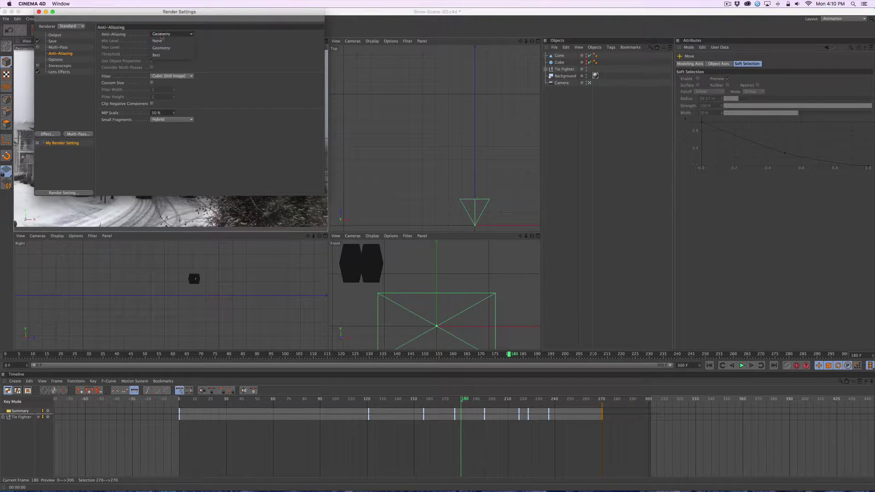
pyautogui.click(161, 55)
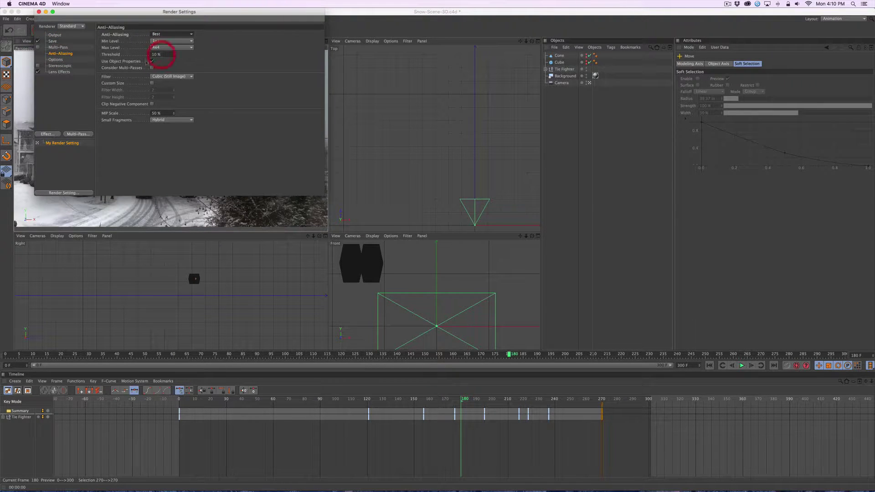
# Step: Set the render's save format to QuickTime Movie and include an alpha channel
pyautogui.click(55, 35)
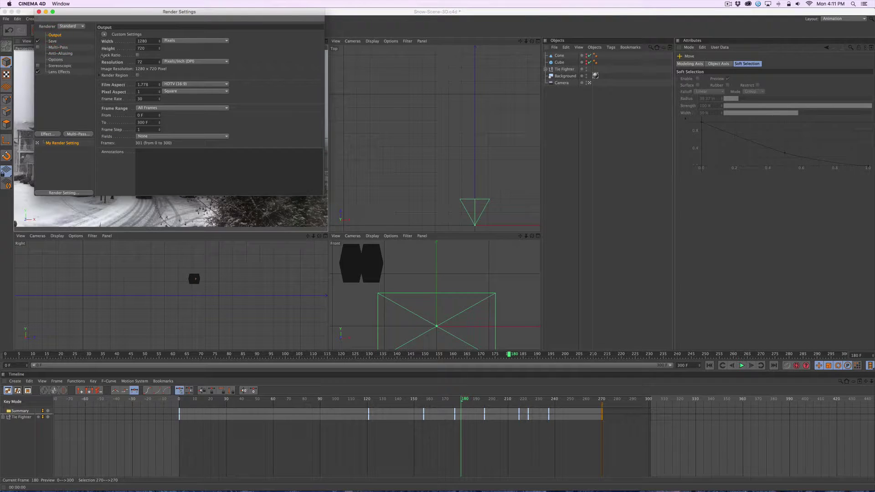
pyautogui.click(52, 41)
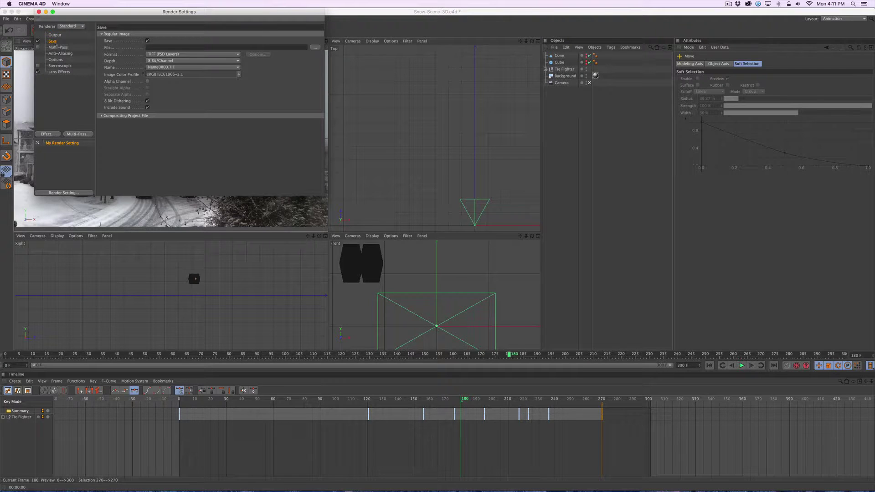
pyautogui.click(315, 47)
pyautogui.click(529, 288)
pyautogui.click(192, 54)
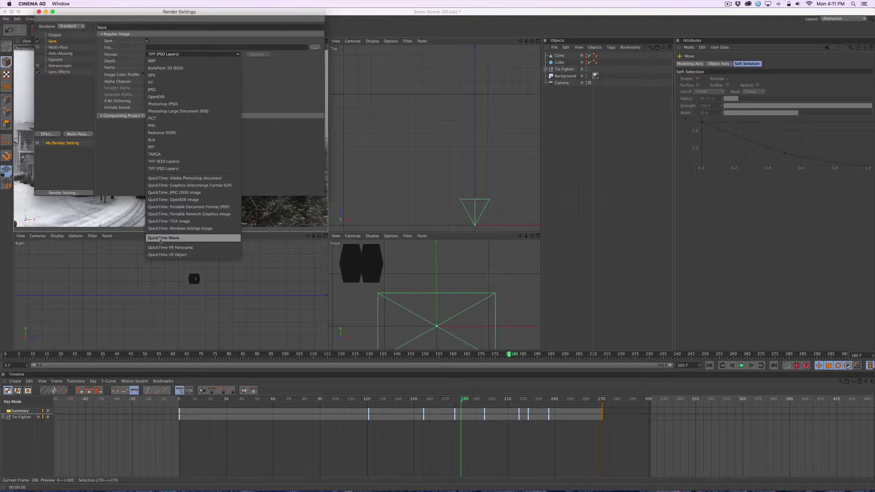
pyautogui.click(182, 238)
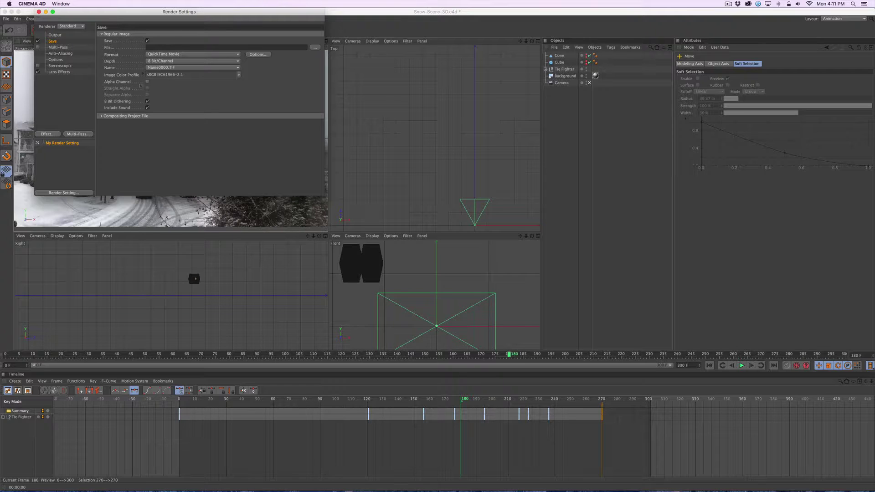
pyautogui.click(148, 82)
# Step: Set the QuickTime compression depth to Millions of Colors+
pyautogui.click(256, 55)
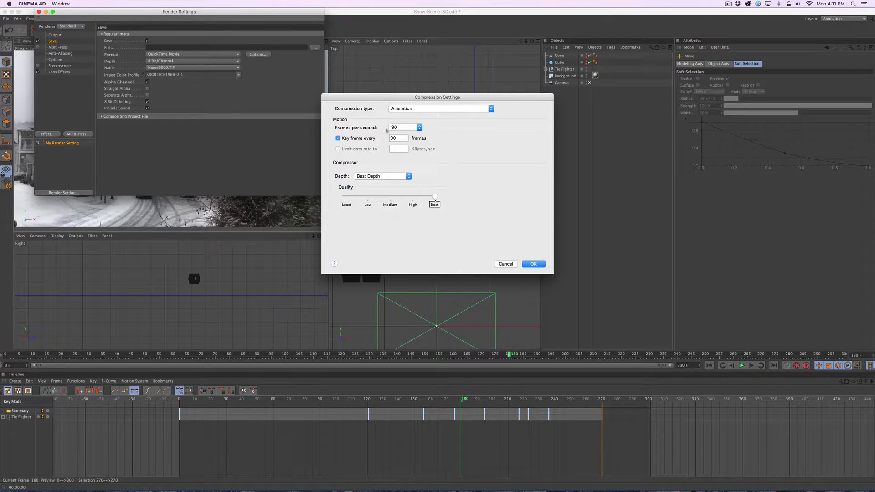
pyautogui.click(372, 177)
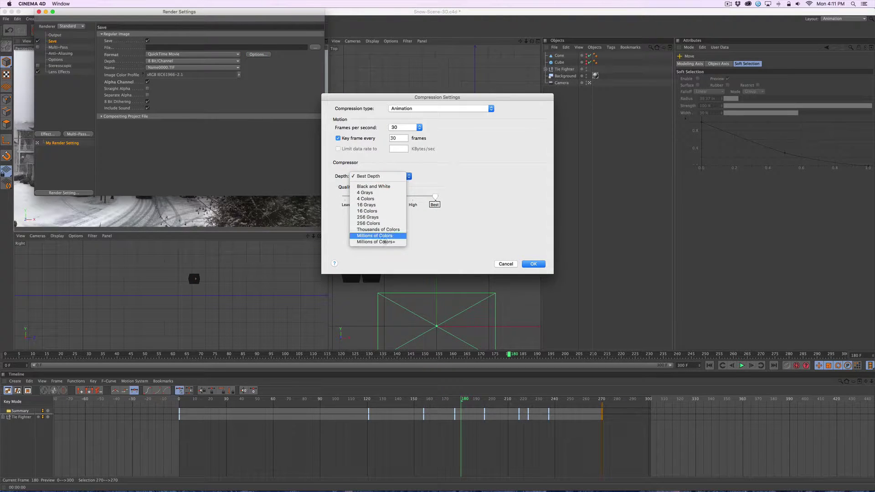
pyautogui.click(394, 242)
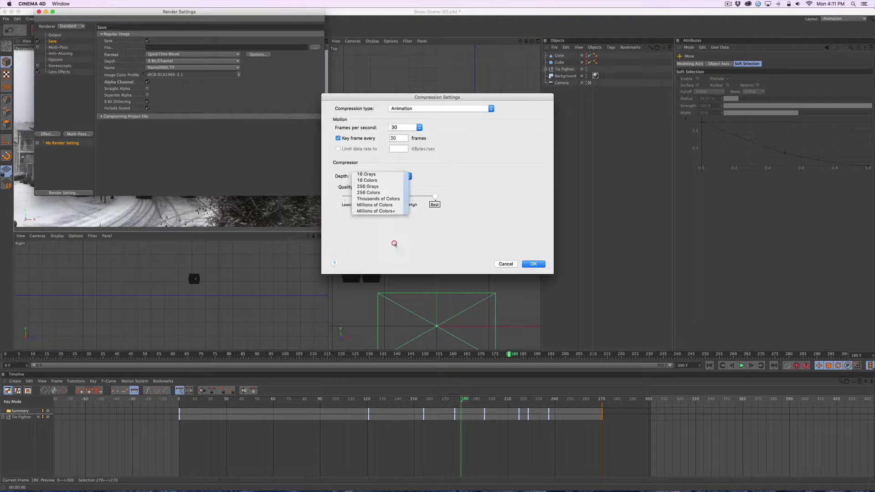
pyautogui.click(533, 264)
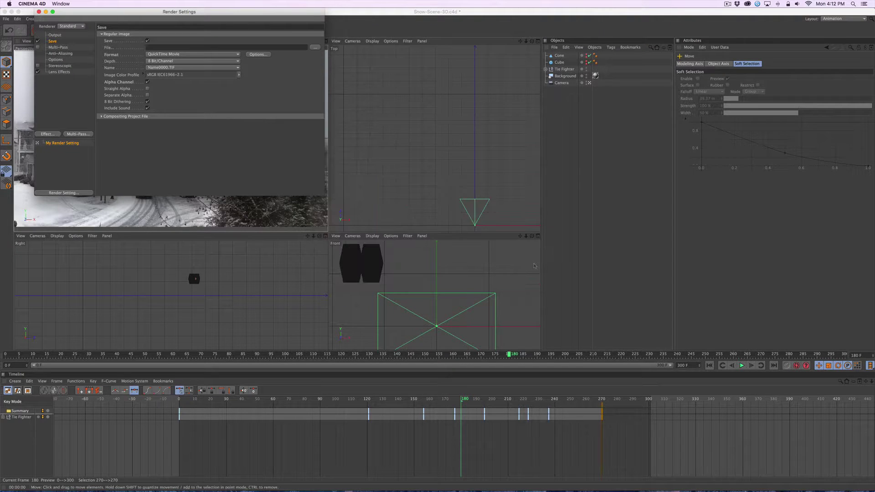
# Step: Set the render output file to Snow-Scene-3D-render-1.c4d in the Project folder on the Desktop
pyautogui.click(315, 47)
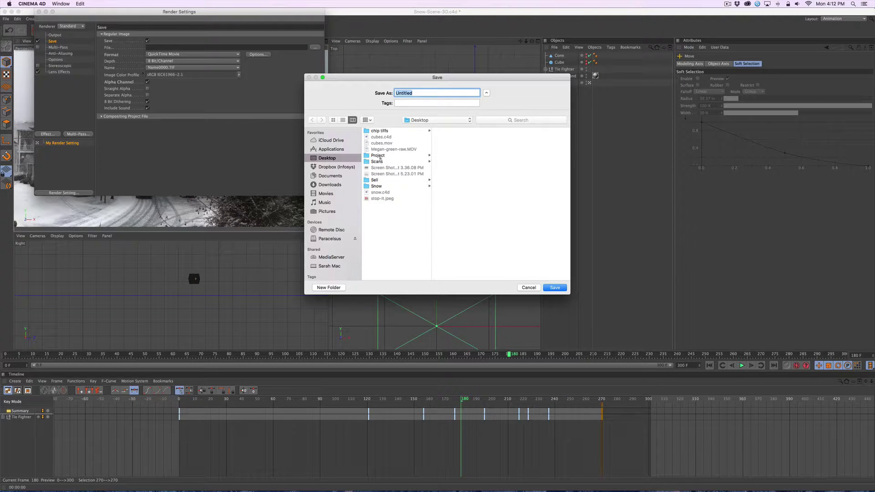
pyautogui.click(378, 156)
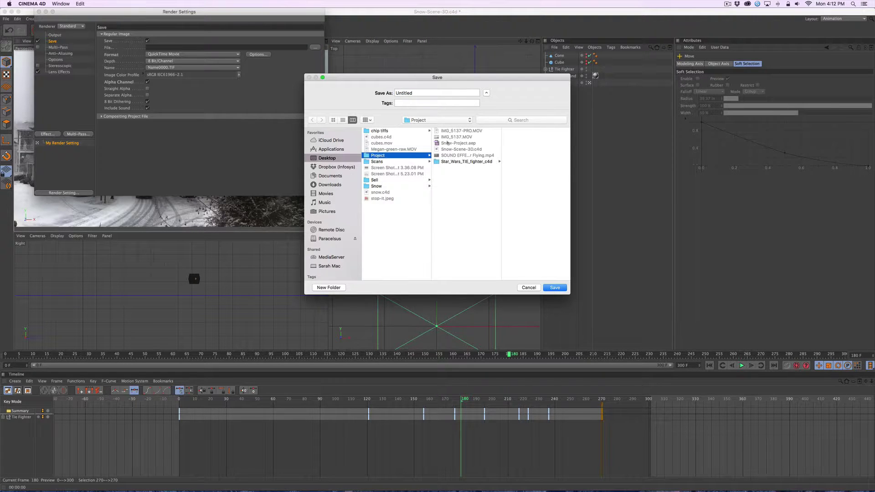
pyautogui.click(457, 150)
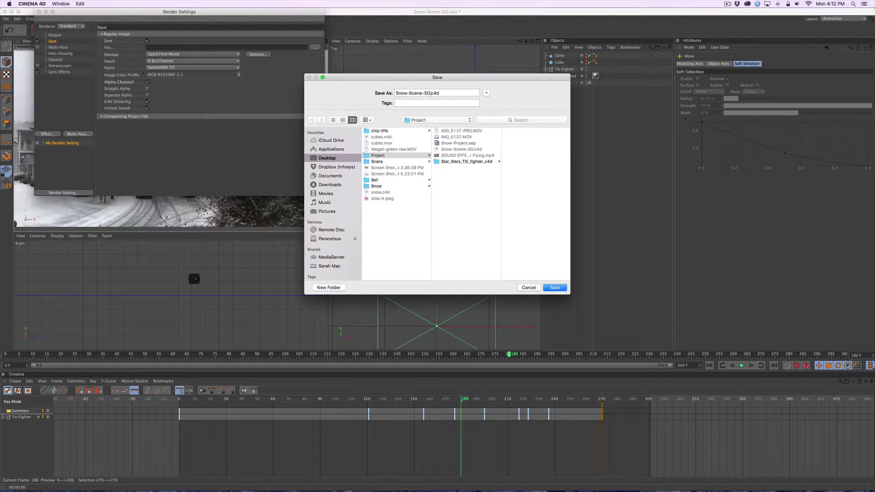
pyautogui.click(429, 93)
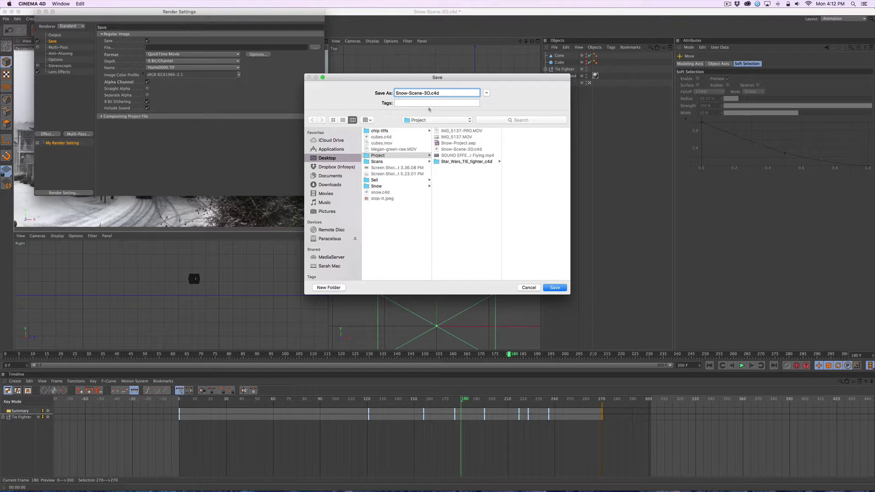
pyautogui.write('-render-')
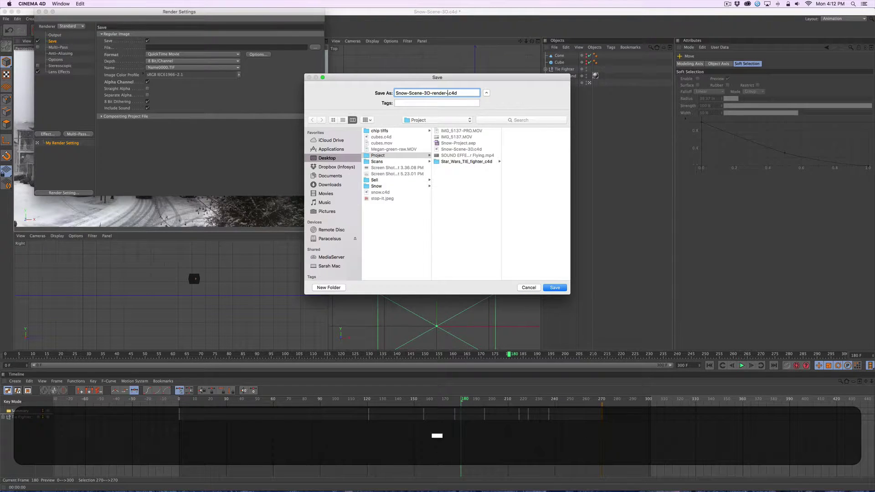
pyautogui.write('1')
pyautogui.press('Return')
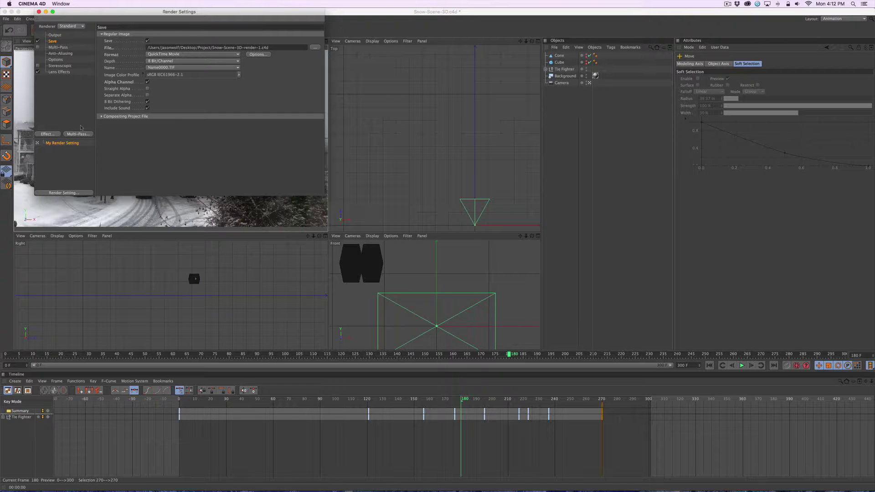
# Step: Look through the available render effects and close the render settings
pyautogui.click(54, 134)
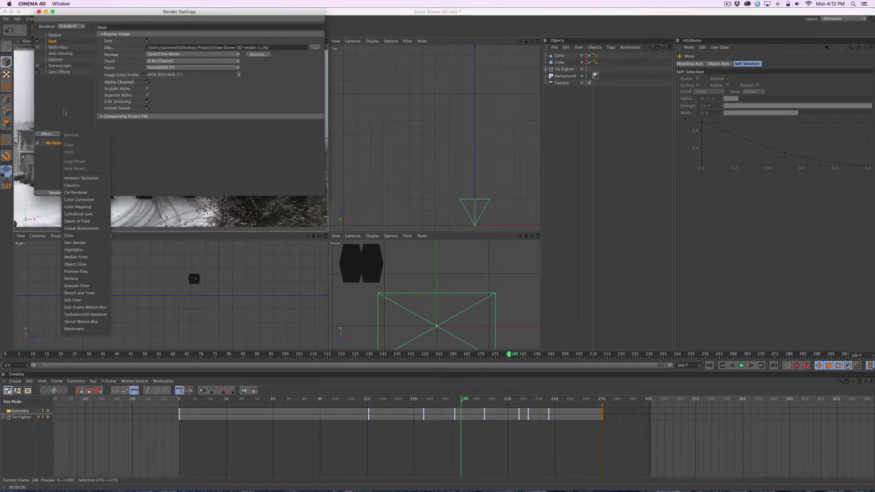
pyautogui.click(63, 112)
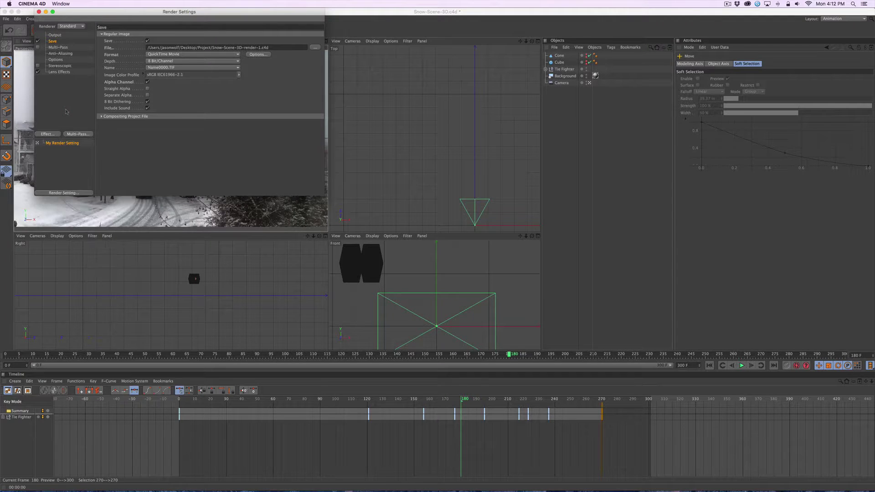
pyautogui.click(40, 12)
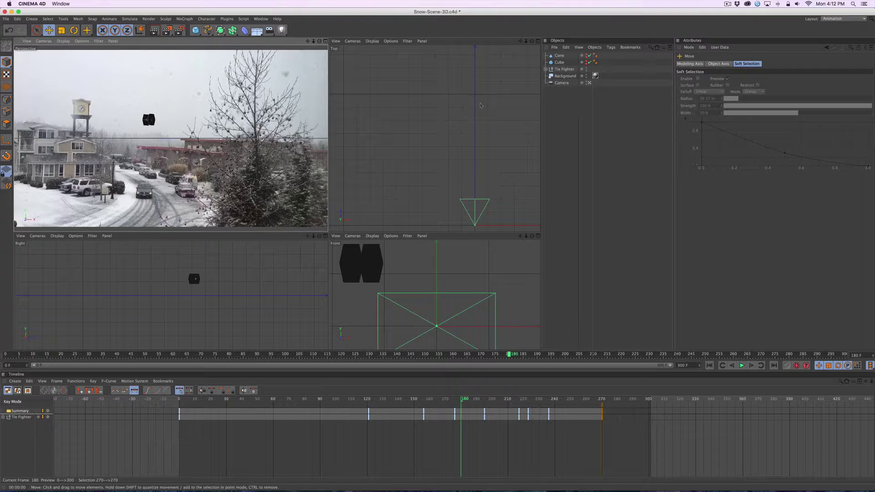
# Step: Add a light to the scene
pyautogui.press('2')
pyautogui.moveTo(485, 164); pyautogui.dragTo(439, 137)
pyautogui.press('1')
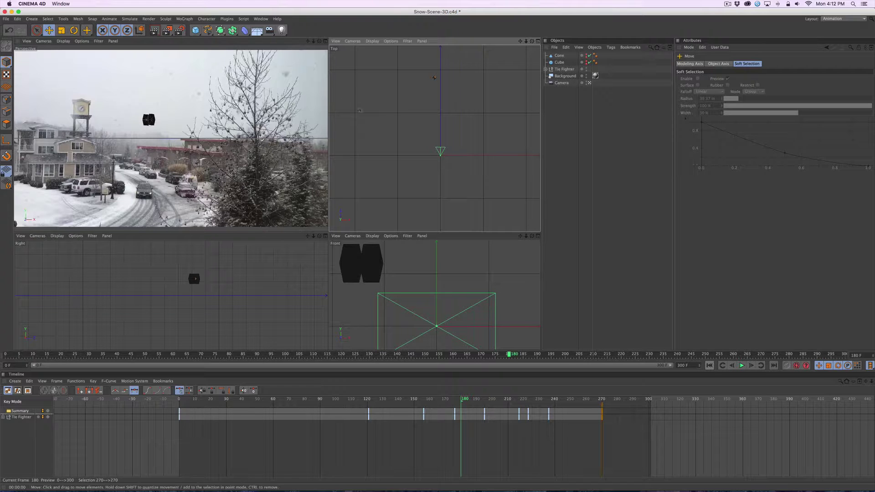
pyautogui.click(281, 30)
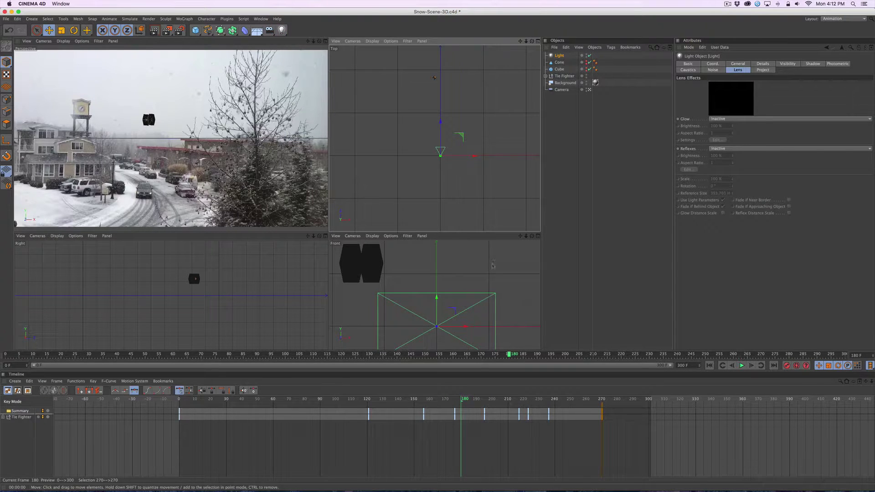
# Step: Raise the light straight up, high above the camera and the Tie Fighter
pyautogui.press('2')
pyautogui.moveTo(493, 266)
pyautogui.mouseDown()
pyautogui.moveTo(453, 309)
pyautogui.moveTo(414, 322)
pyautogui.moveTo(418, 243)
pyautogui.mouseUp()
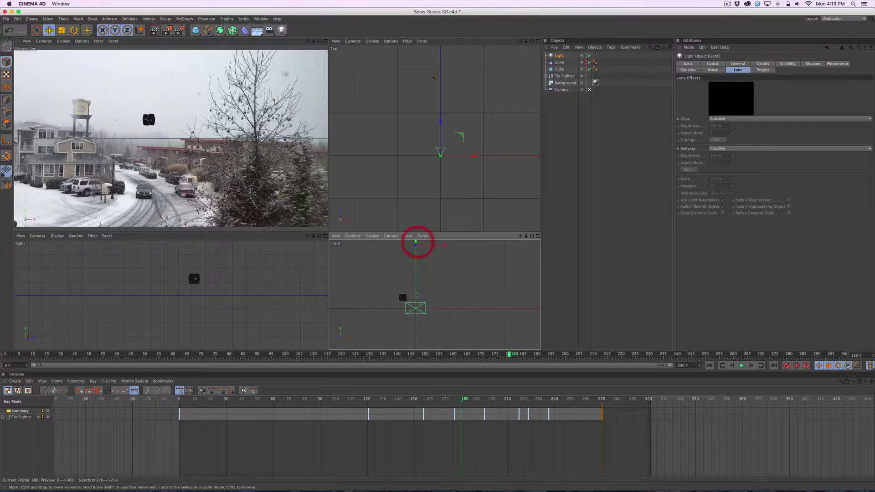
pyautogui.press('2')
pyautogui.moveTo(256, 301); pyautogui.dragTo(190, 308)
pyautogui.press('1')
pyautogui.moveTo(270, 321); pyautogui.dragTo(213, 321)
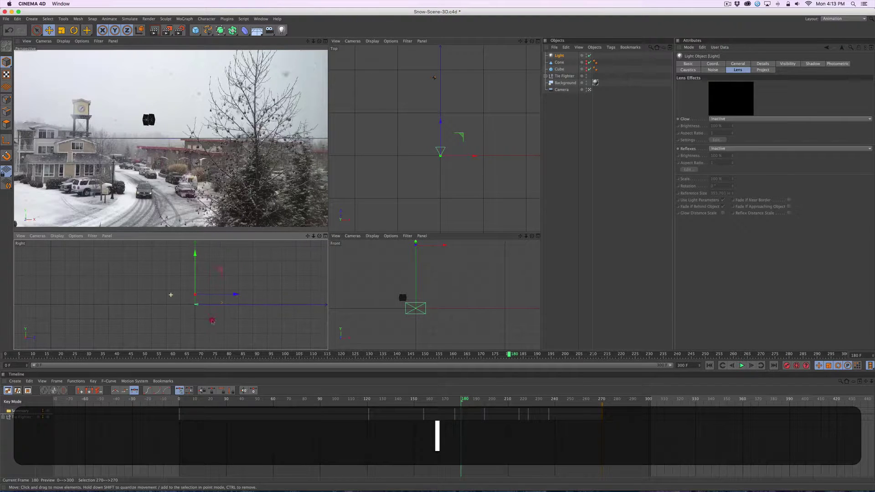
pyautogui.moveTo(196, 283); pyautogui.dragTo(197, 271)
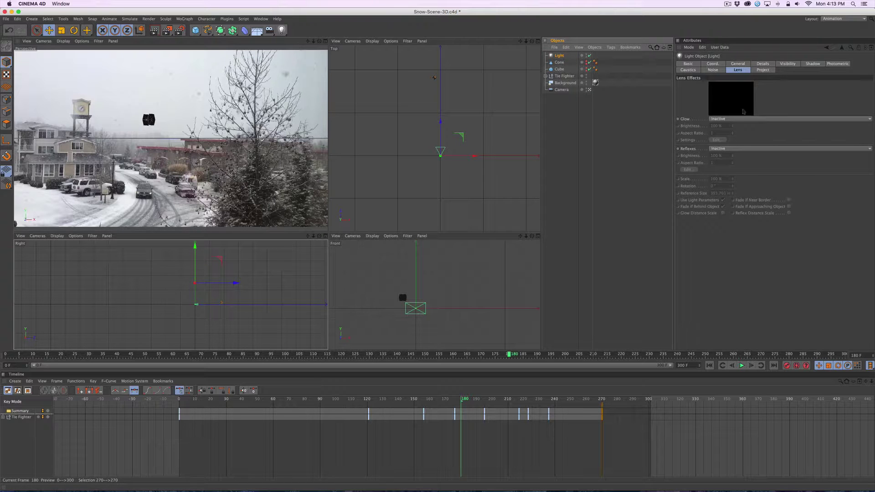
# Step: Set the light's intensity to 200%
pyautogui.click(737, 63)
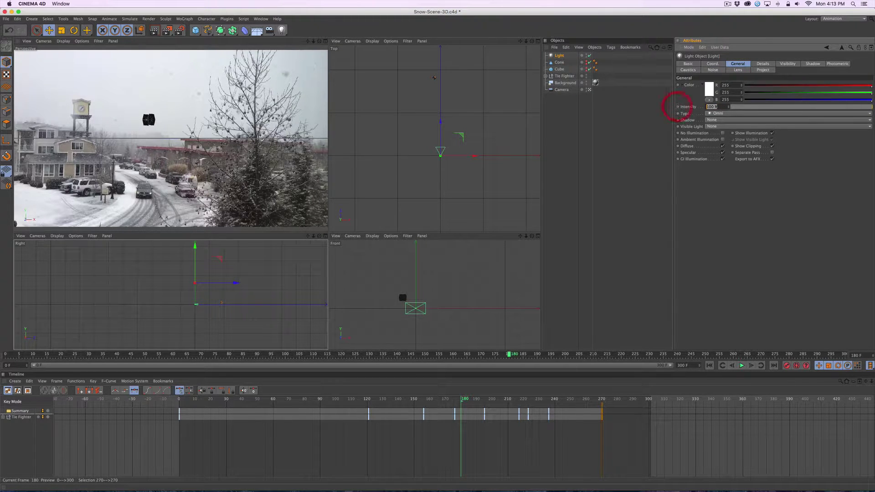
pyautogui.write('200')
pyautogui.press('Tab')
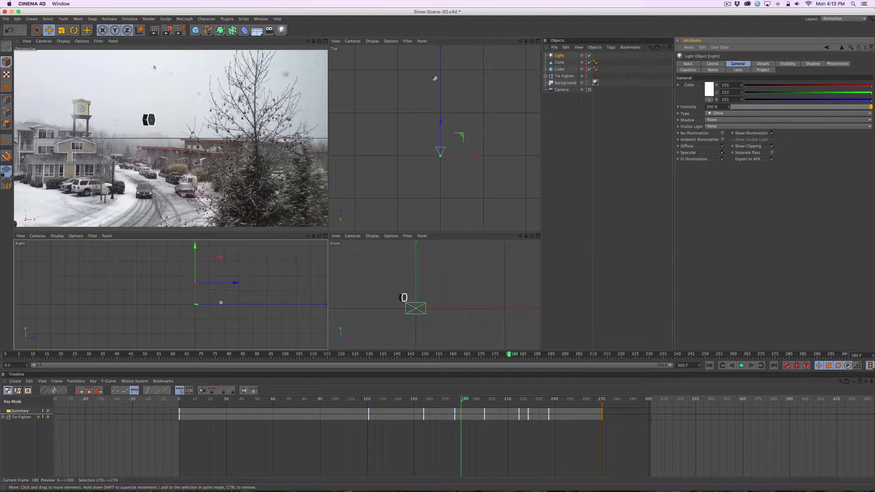
# Step: Preview-render the camera view at frame 180 and at frame 227 to check the lighting on the Tie Fighter
pyautogui.click(155, 31)
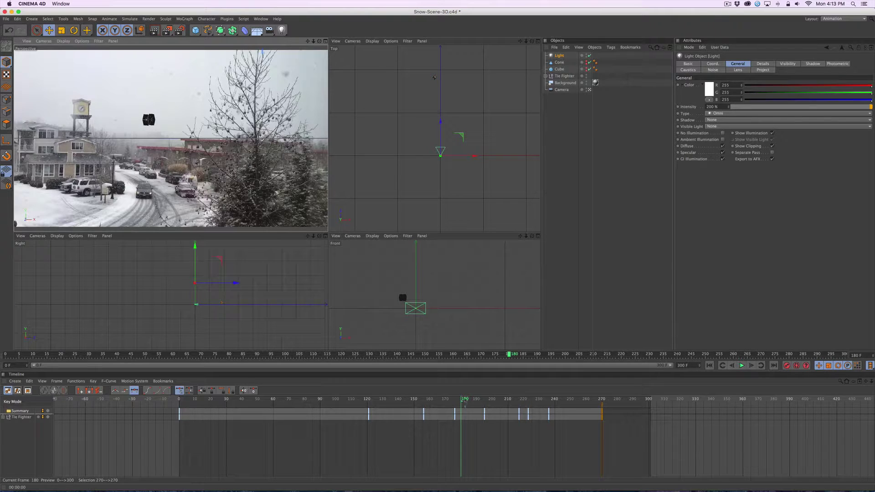
pyautogui.moveTo(465, 405); pyautogui.dragTo(536, 400)
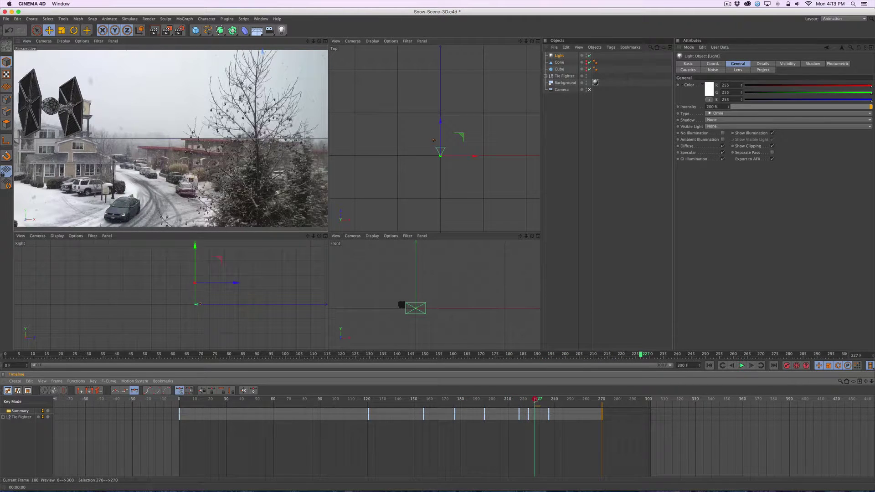
pyautogui.click(154, 30)
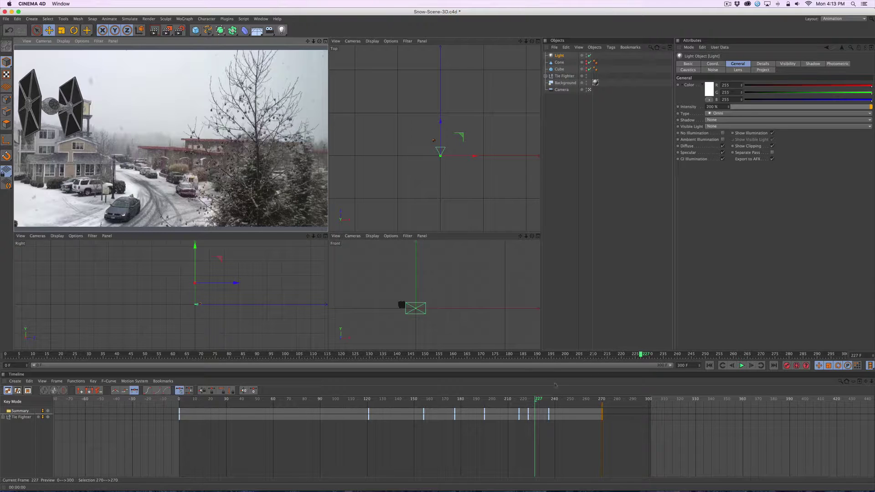
# Step: Return the animation to frame 0 and save the project
pyautogui.moveTo(542, 402); pyautogui.dragTo(168, 403)
pyautogui.click(6, 19)
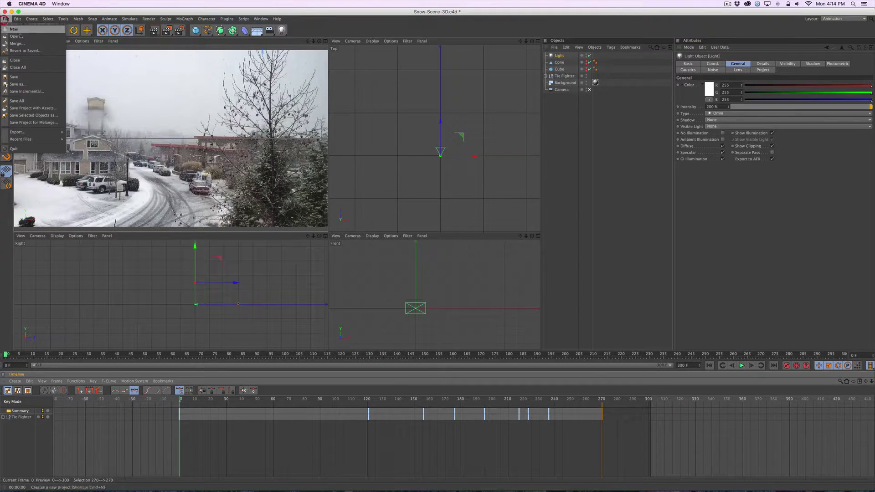
pyautogui.click(23, 78)
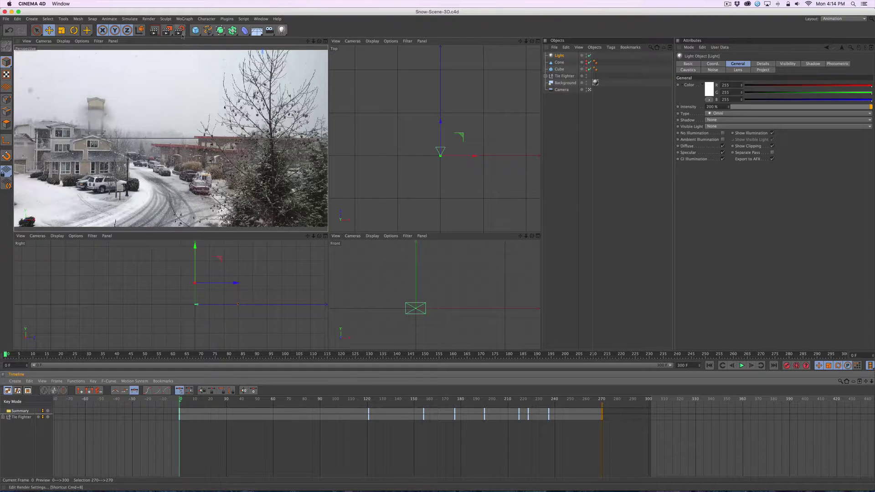
# Step: Review the anti-aliasing options, available effects and renderer choices in the render settings, keeping the Standard renderer, and close them
pyautogui.click(181, 32)
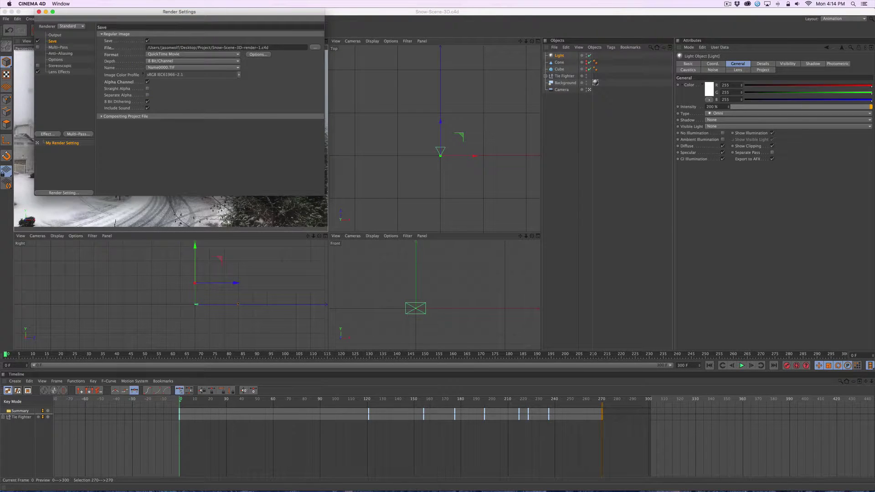
pyautogui.click(61, 53)
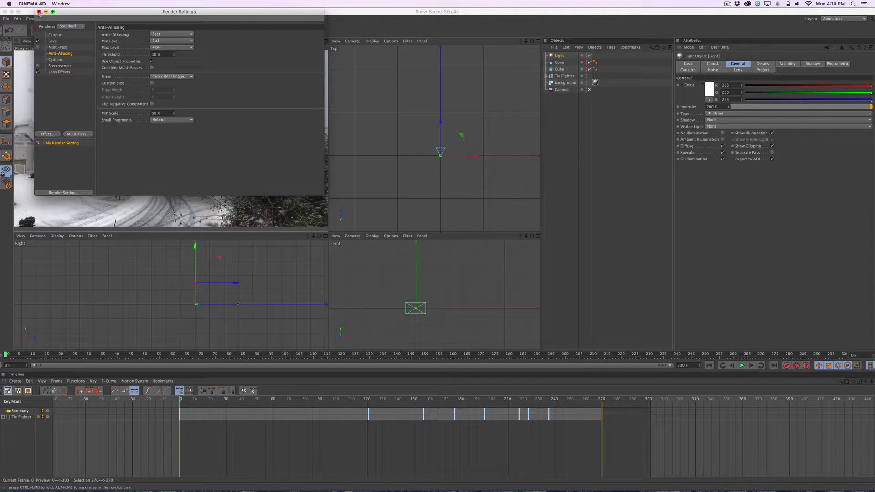
pyautogui.click(47, 134)
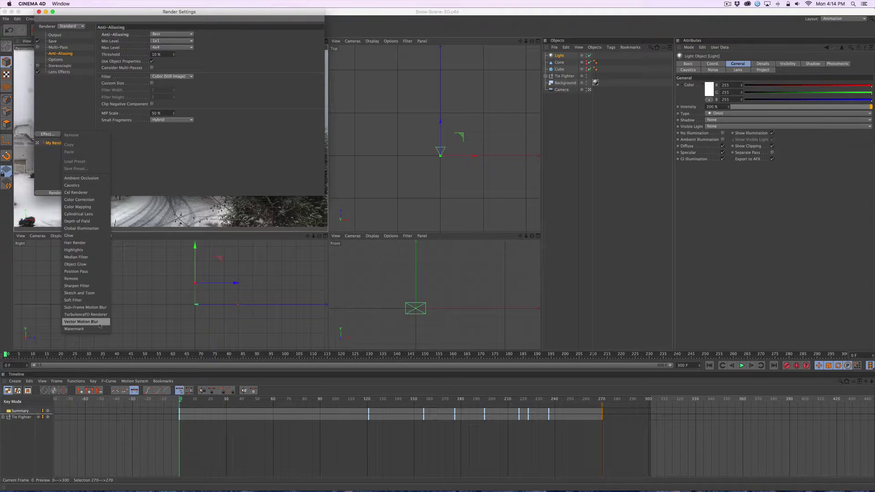
pyautogui.click(180, 170)
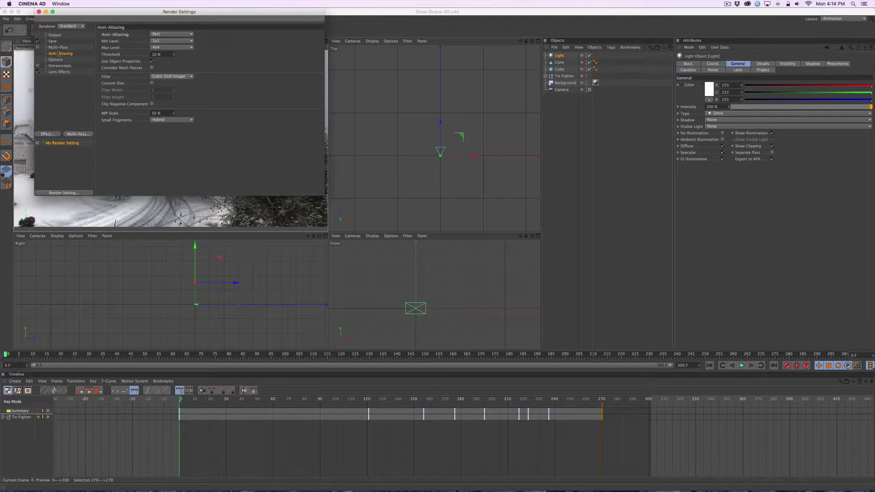
pyautogui.click(72, 27)
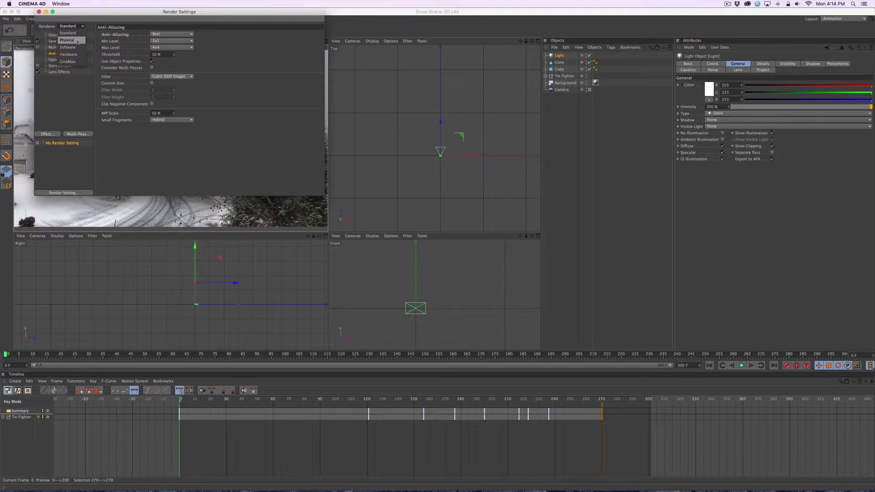
pyautogui.click(70, 120)
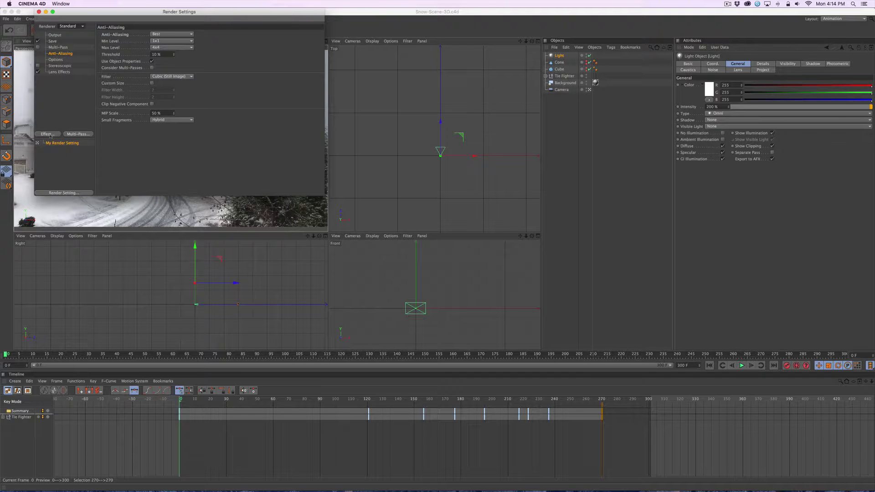
pyautogui.moveTo(113, 13); pyautogui.dragTo(308, 84)
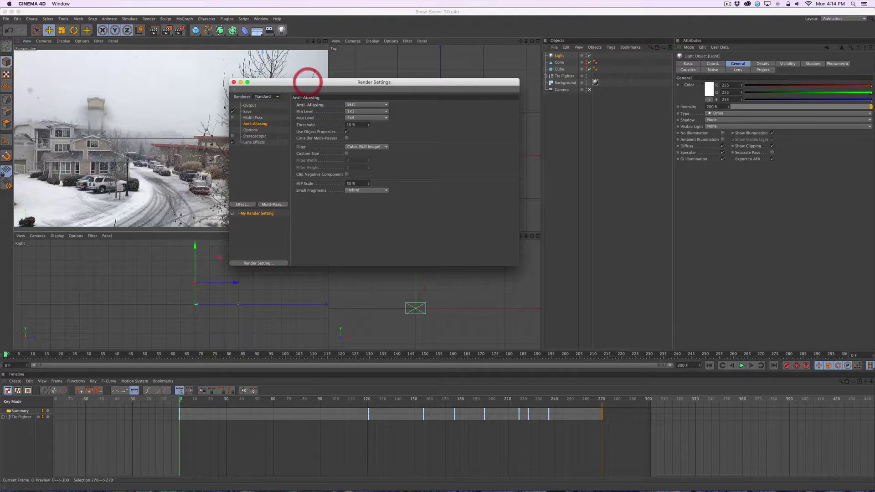
pyautogui.click(242, 204)
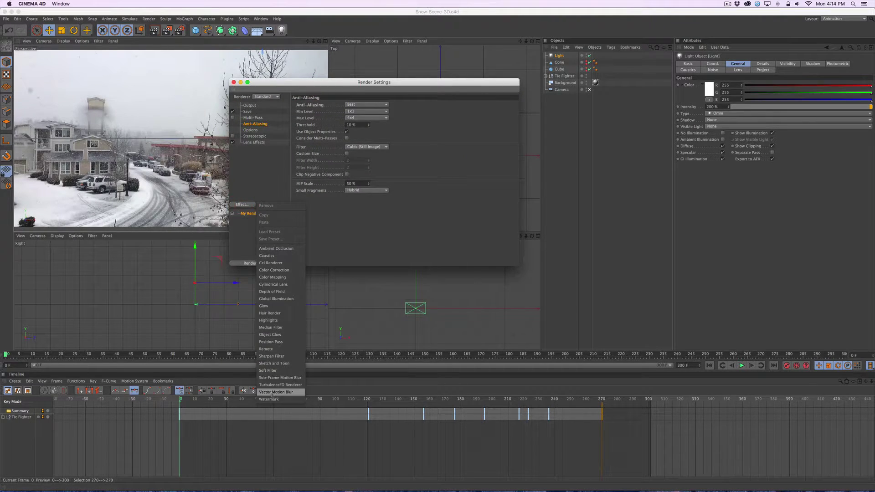
pyautogui.click(345, 223)
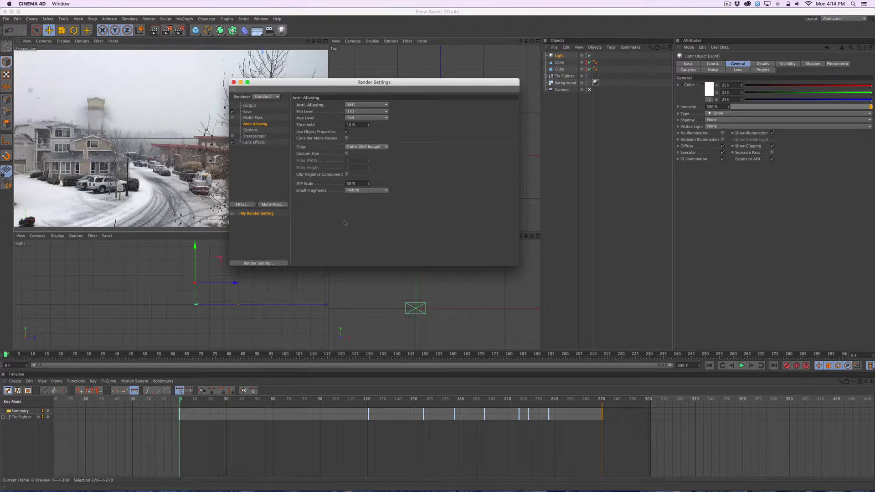
pyautogui.click(275, 98)
pyautogui.click(263, 104)
pyautogui.click(234, 82)
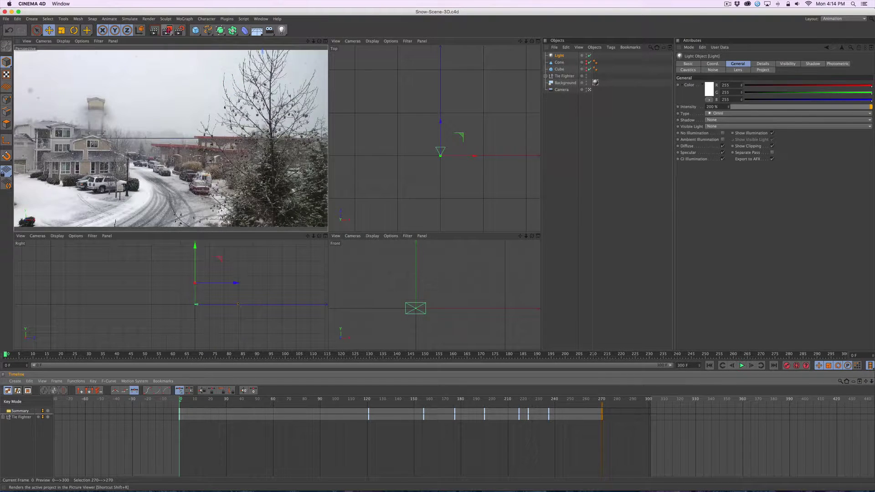
# Step: Render the animation with its background to the Picture Viewer and enlarge the viewer to show the full frame
pyautogui.click(167, 30)
pyautogui.moveTo(354, 70); pyautogui.dragTo(361, 32)
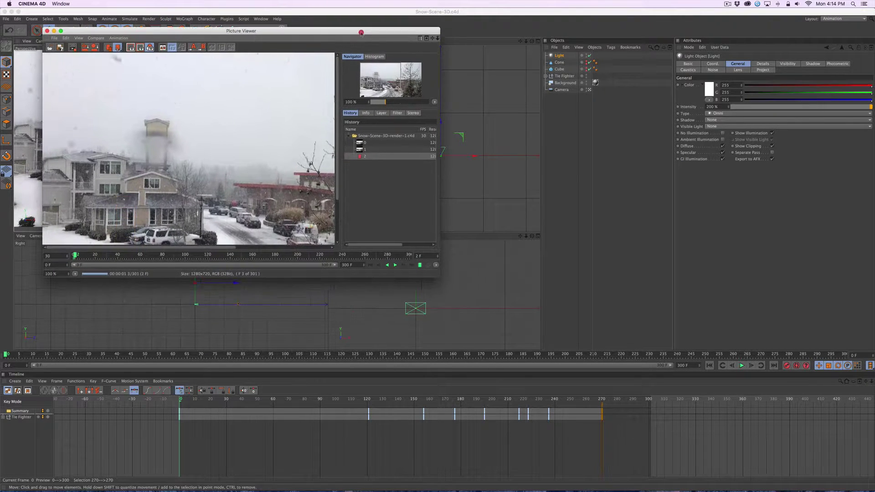
pyautogui.moveTo(439, 276); pyautogui.dragTo(604, 350)
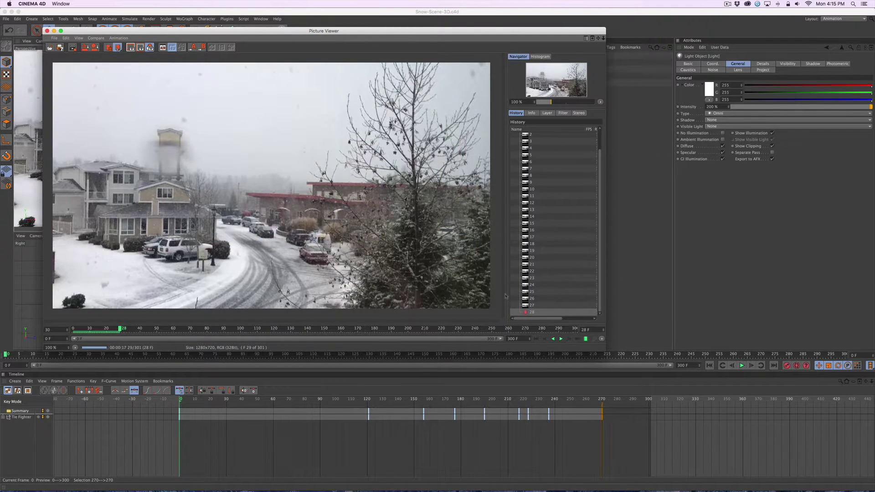
pyautogui.moveTo(505, 296); pyautogui.dragTo(459, 293)
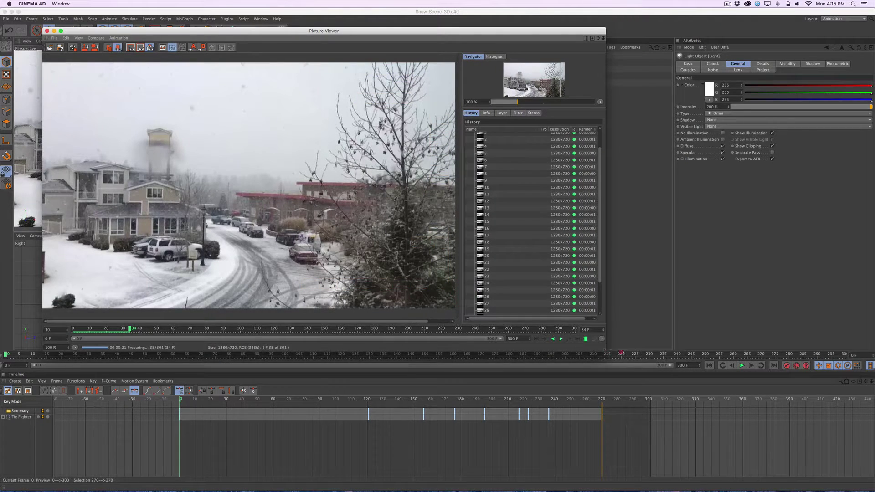
pyautogui.moveTo(622, 352); pyautogui.dragTo(634, 351)
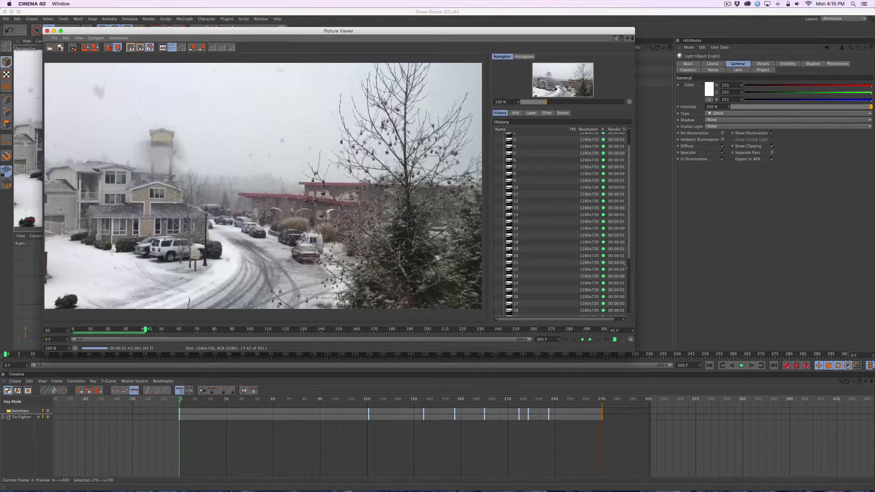
pyautogui.click(727, 3)
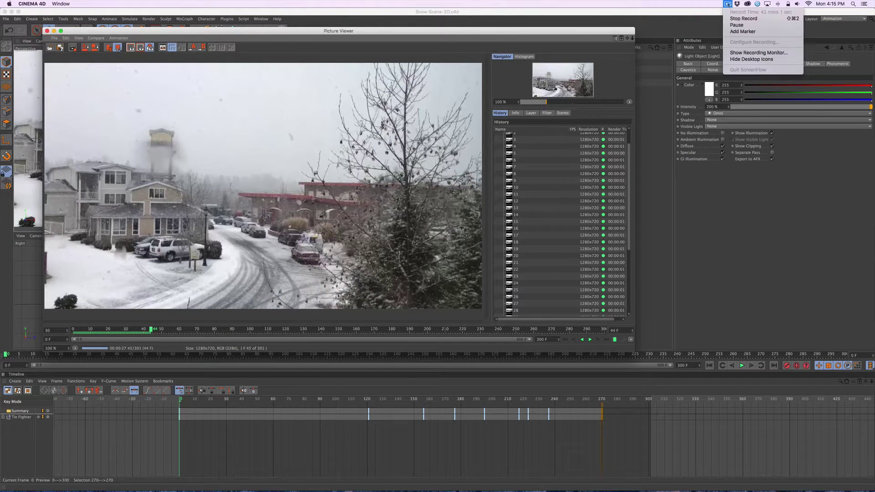
pyautogui.click(737, 25)
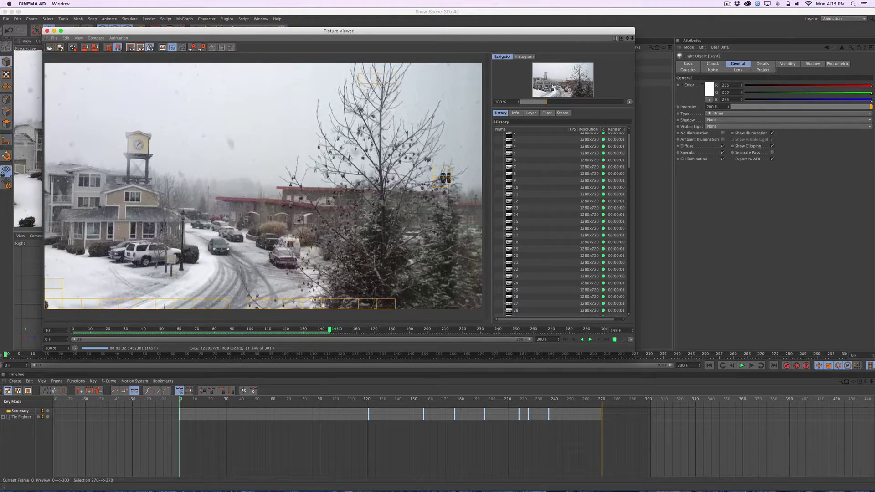
# Step: Stop the running render and close the Picture Viewer
pyautogui.click(56, 38)
pyautogui.click(69, 65)
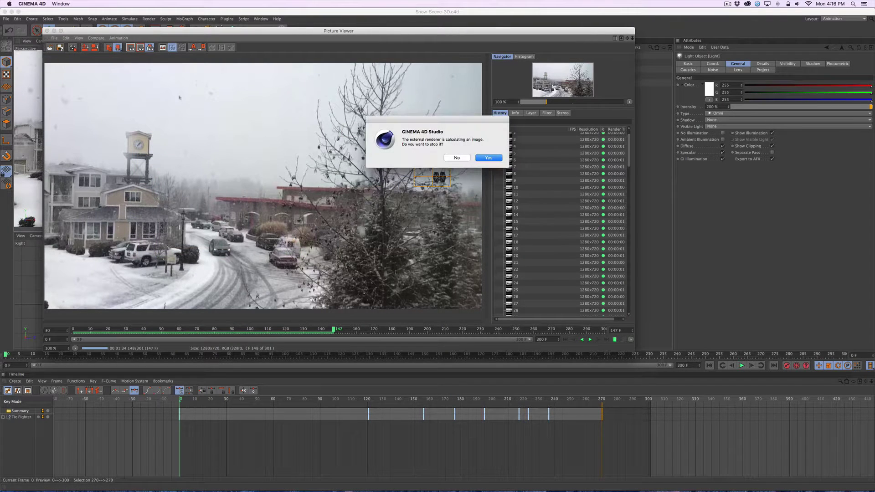
pyautogui.click(494, 160)
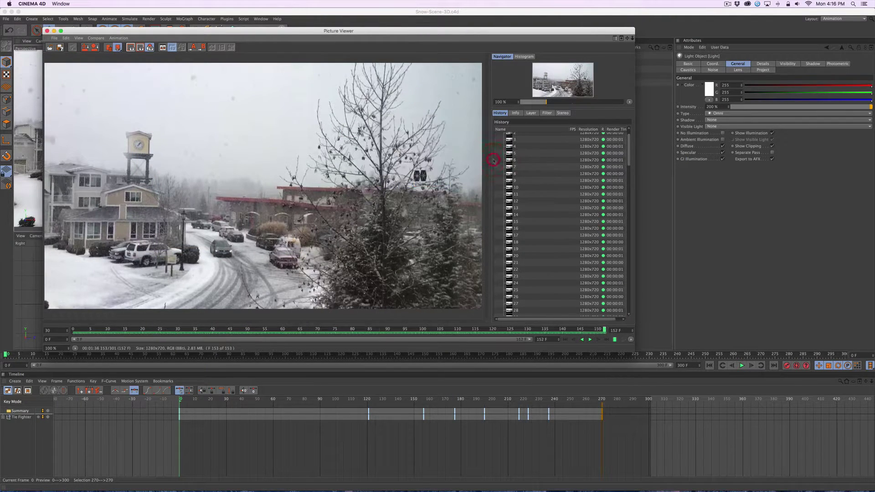
pyautogui.click(46, 30)
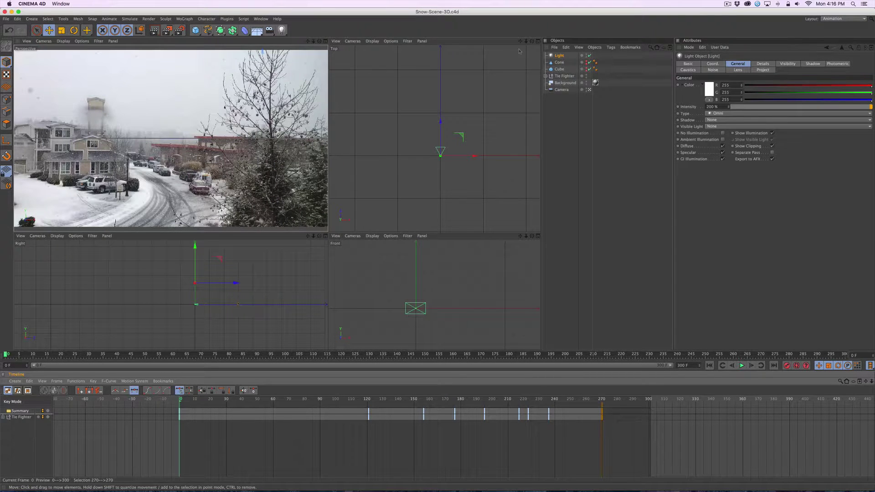
# Step: Switch the interface layout from Animation to Standard
pyautogui.click(859, 20)
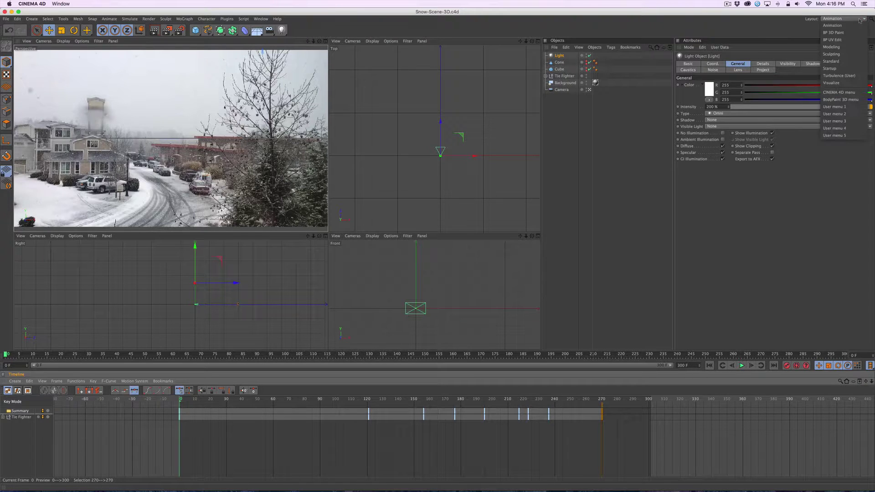
pyautogui.click(830, 26)
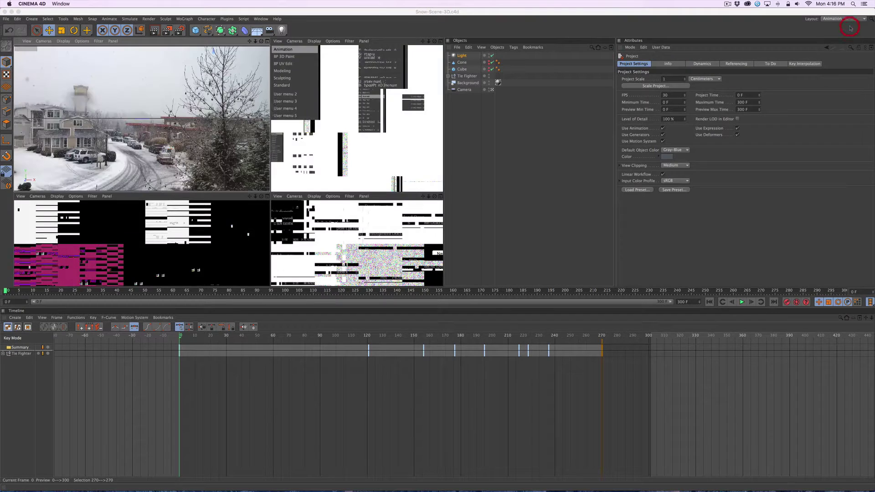
pyautogui.click(843, 19)
pyautogui.click(844, 60)
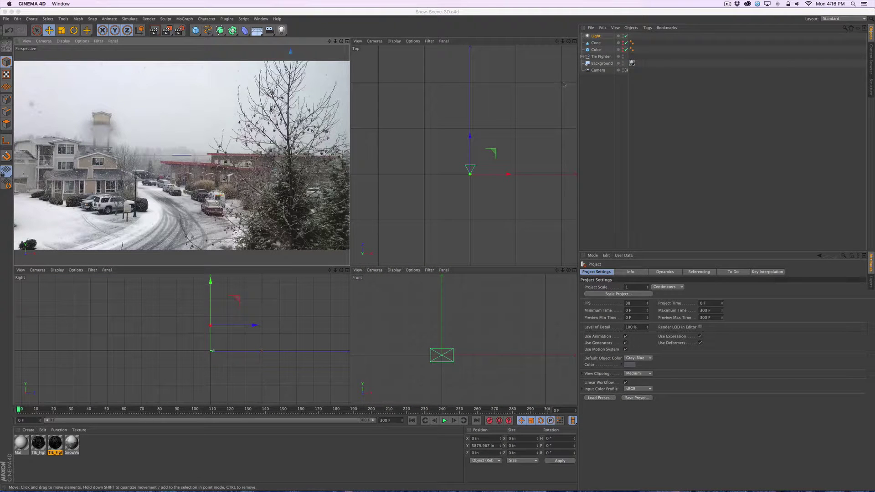
# Step: Hide the Background object in the viewport and in renders, and play the animation without it from the start
pyautogui.click(623, 63)
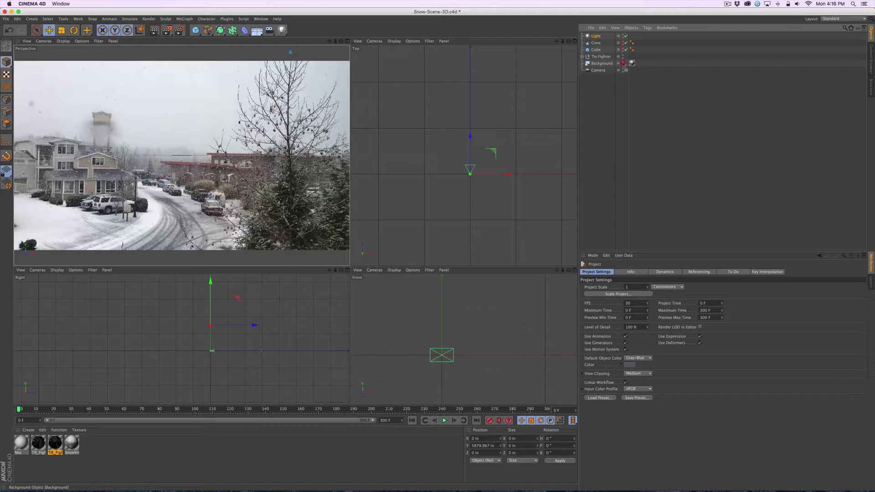
pyautogui.click(623, 62)
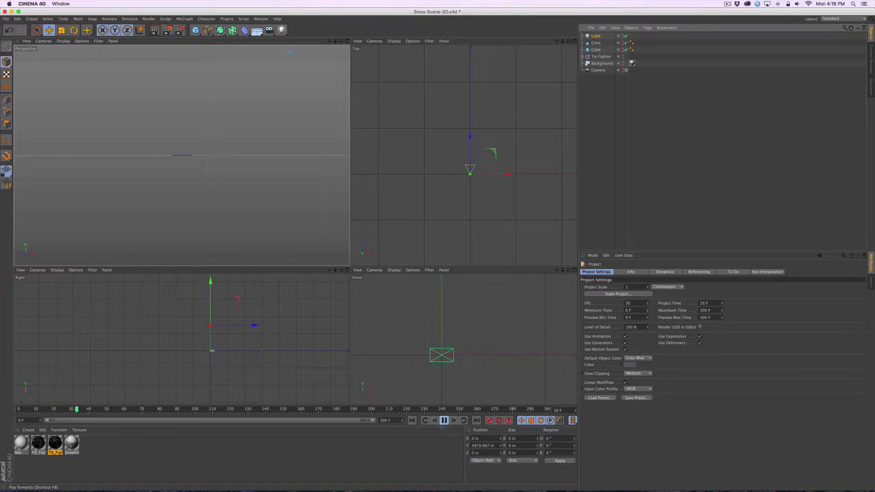
pyautogui.click(246, 42)
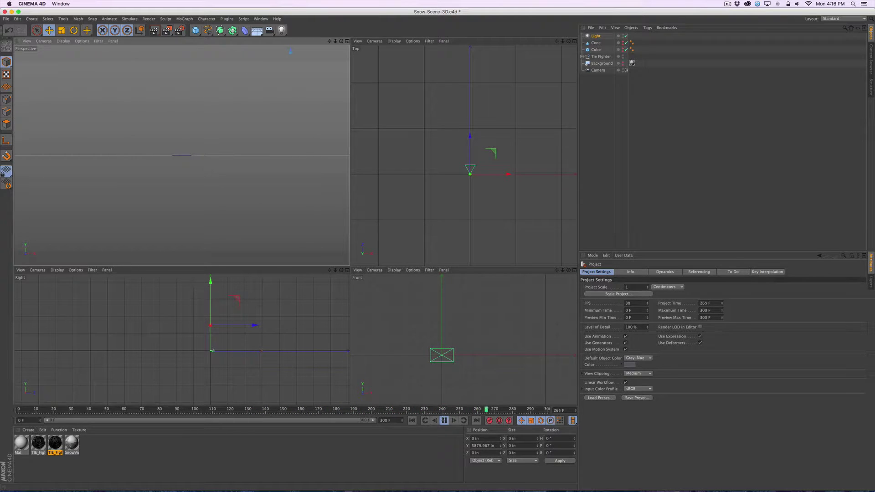
pyautogui.click(443, 419)
pyautogui.click(412, 421)
# Step: Toggle the Background object's viewport visibility on and back off, and save the project
pyautogui.click(623, 63)
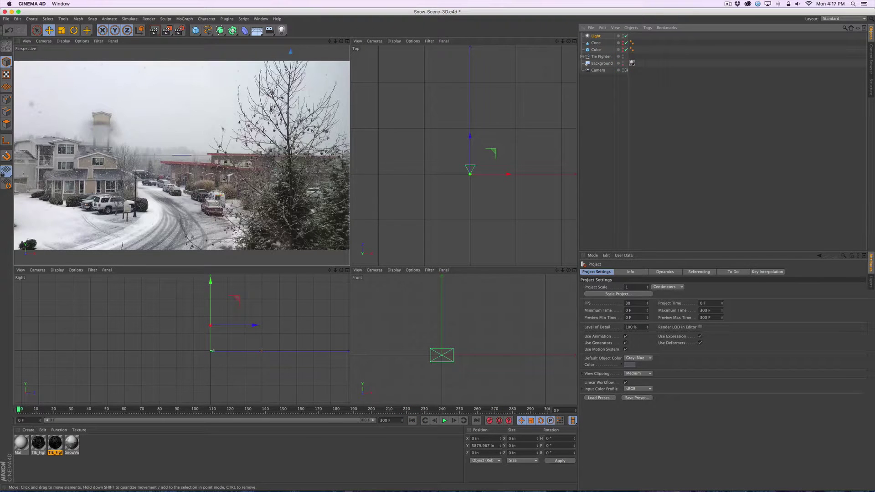
pyautogui.click(623, 63)
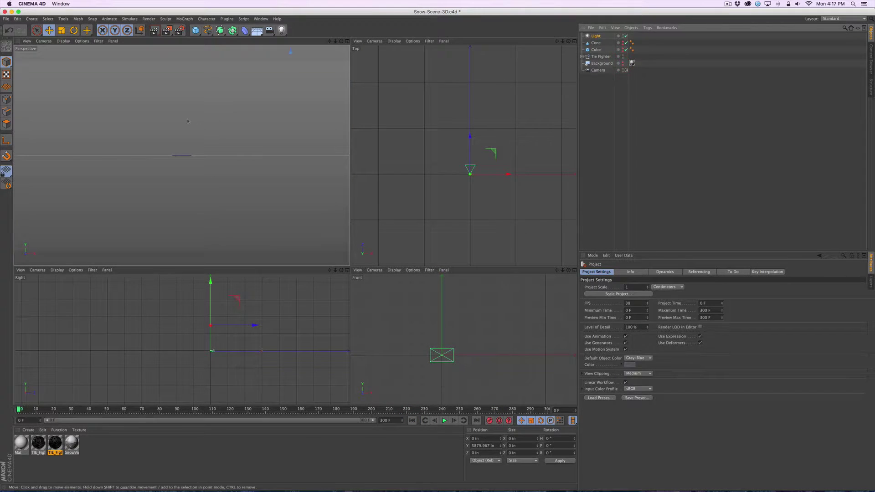
pyautogui.click(6, 18)
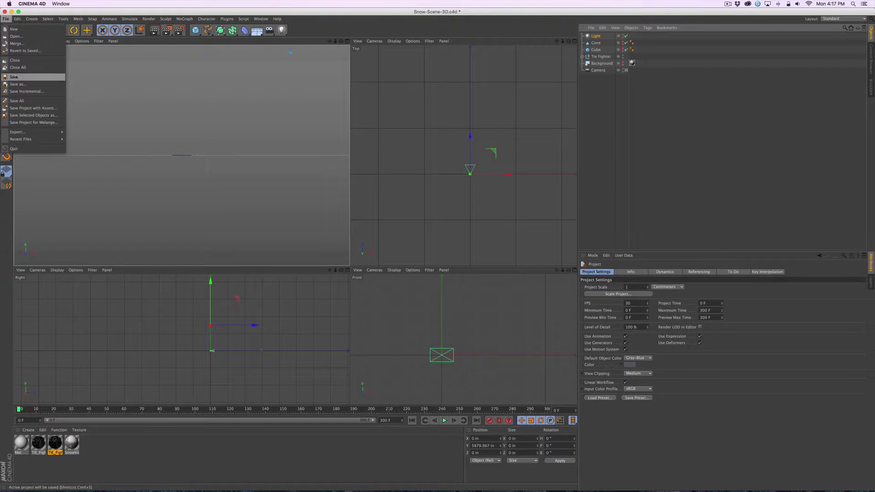
pyautogui.click(17, 77)
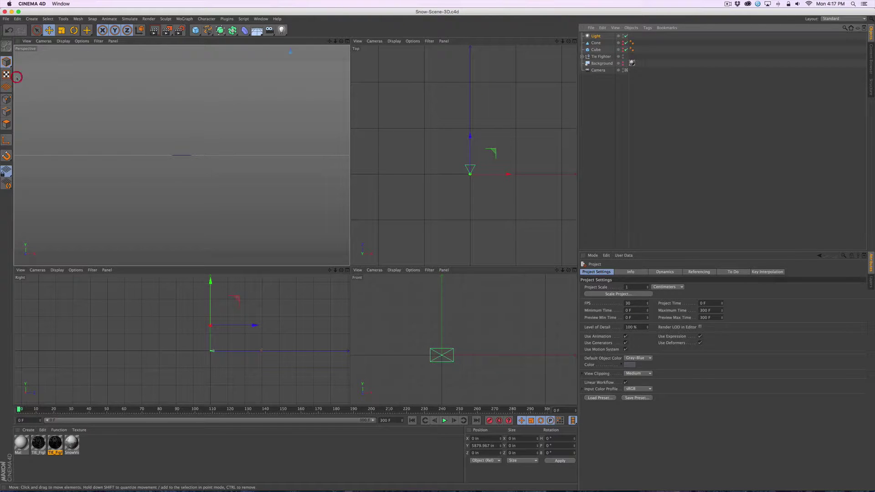
# Step: Render the animation to the Picture Viewer, overwriting Snow-Scene-3D-render-1.mov, enlarge the viewer, and collapse the previous render's frames in the history
pyautogui.click(167, 31)
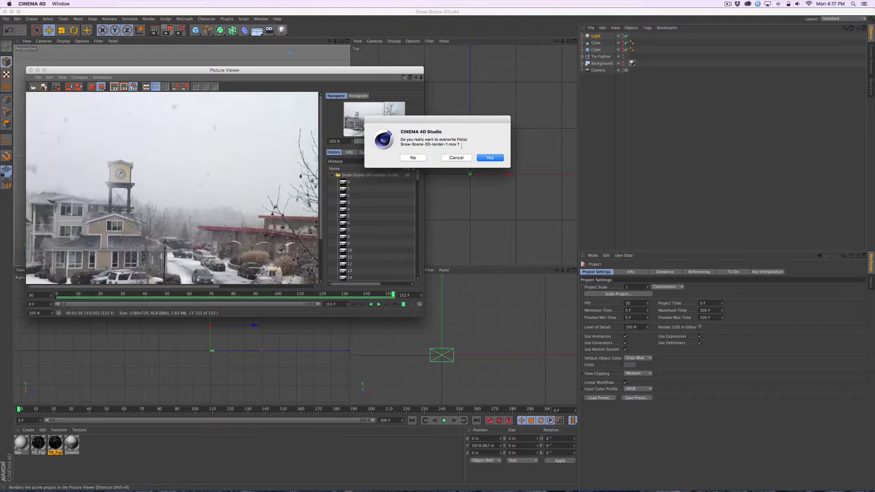
pyautogui.click(489, 157)
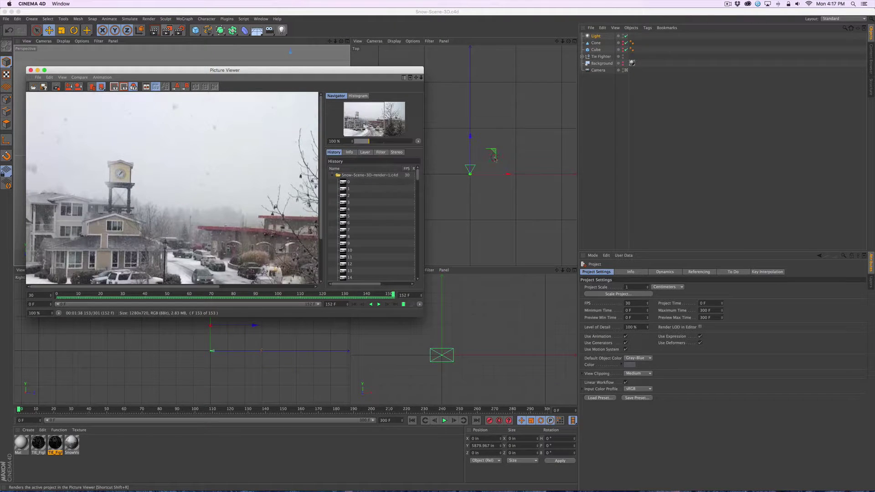
pyautogui.moveTo(386, 70); pyautogui.dragTo(432, 24)
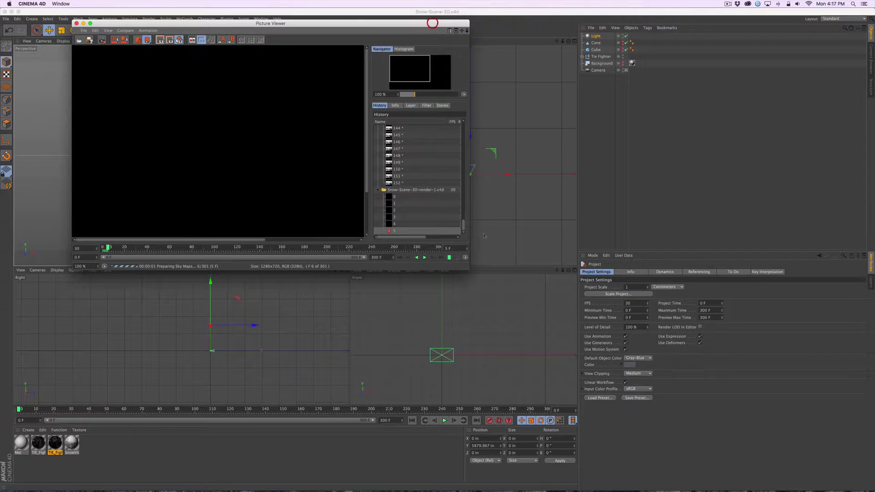
pyautogui.moveTo(469, 272); pyautogui.dragTo(627, 340)
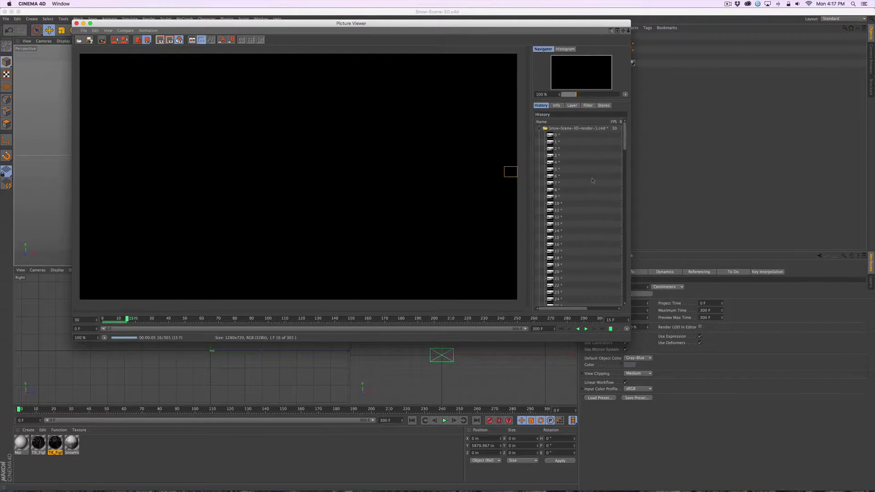
pyautogui.click(540, 128)
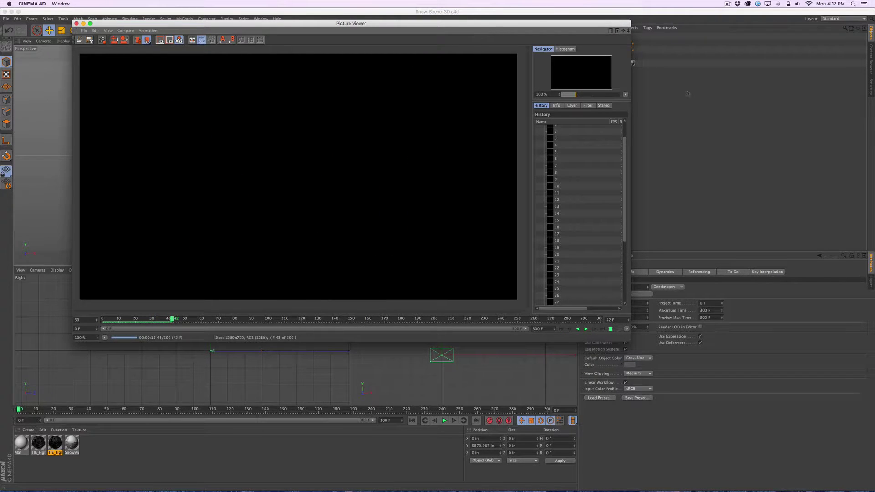
pyautogui.click(727, 4)
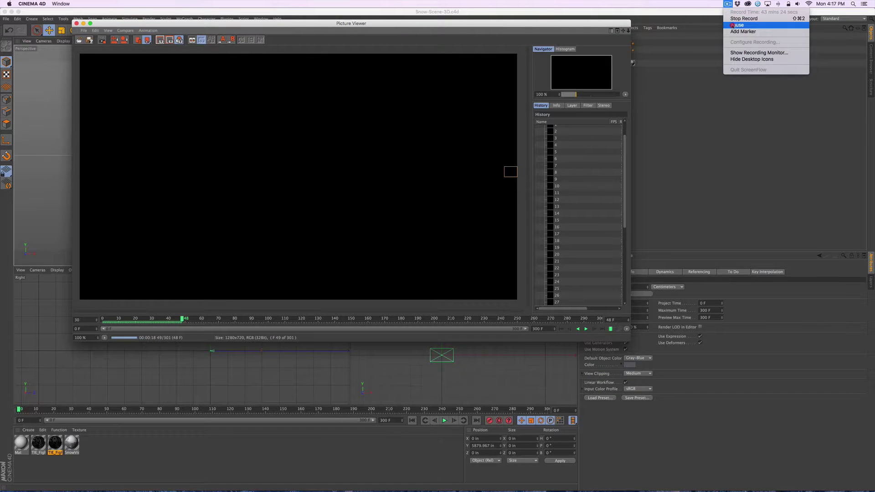
pyautogui.click(737, 25)
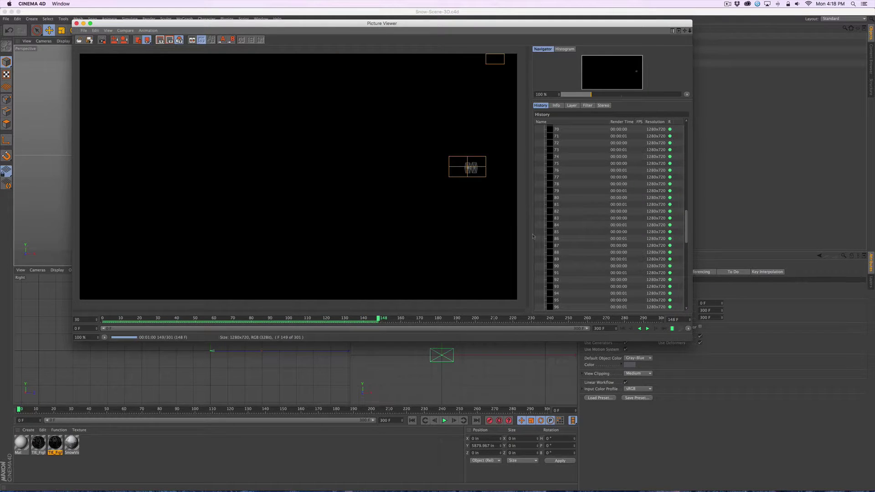
pyautogui.click(640, 328)
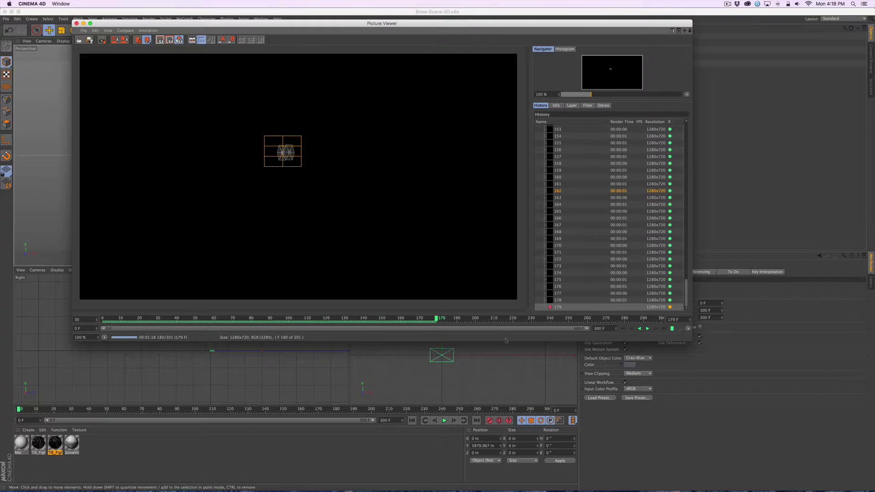
pyautogui.click(728, 4)
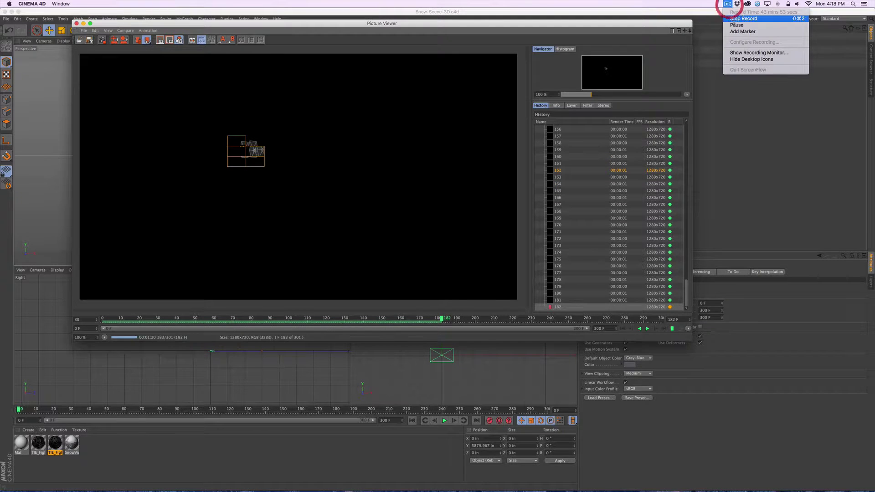
pyautogui.click(734, 26)
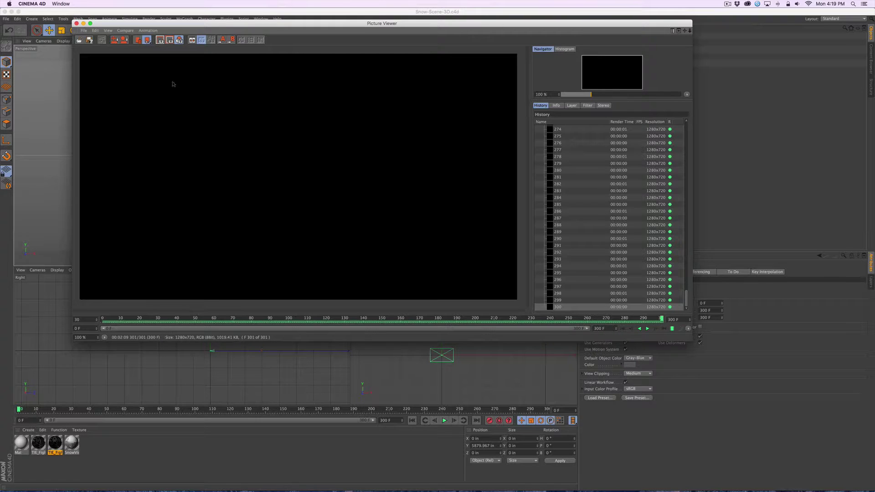
# Step: Review the finished render by selecting its first frame, scrubbing the timeline and playing the Tie Fighter's flight forwards
pyautogui.scroll(3, 576, 170)
pyautogui.scroll(20, 577, 170)
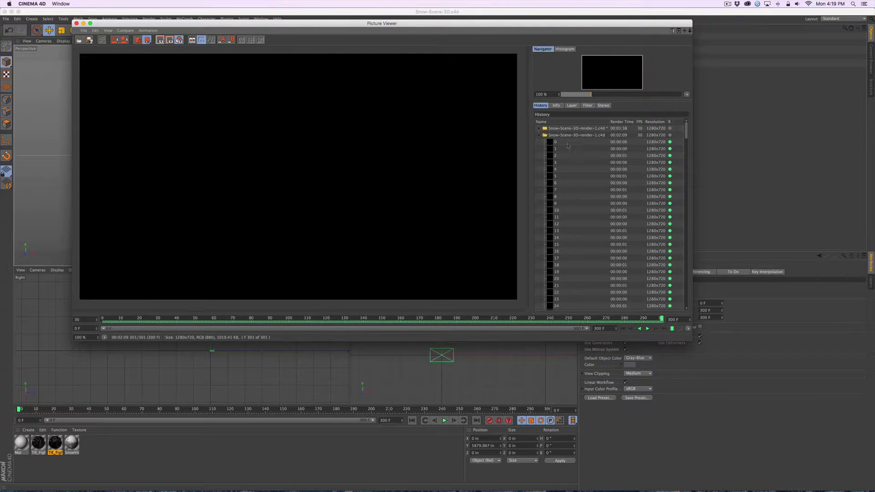
pyautogui.click(568, 141)
pyautogui.click(648, 328)
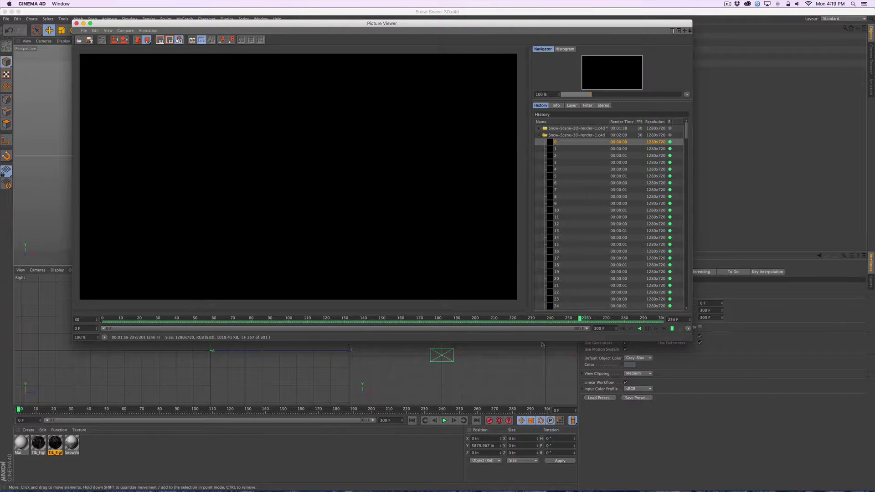
pyautogui.click(647, 328)
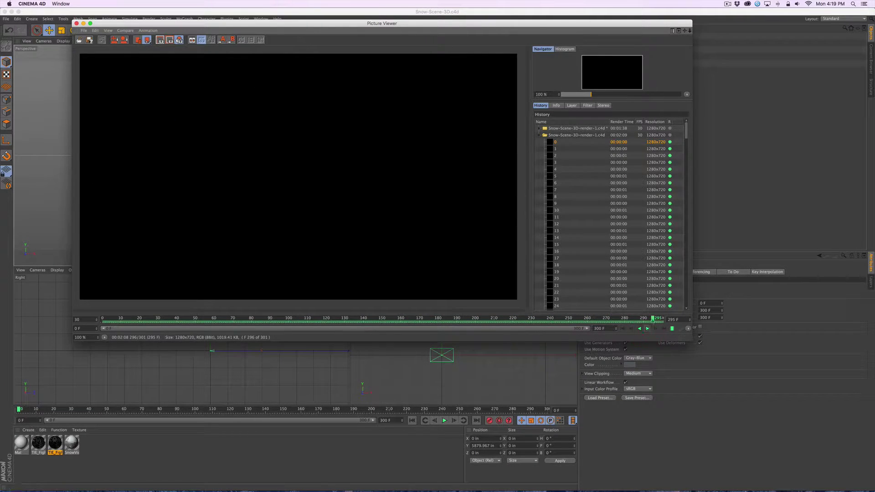
pyautogui.moveTo(524, 317); pyautogui.dragTo(339, 315)
pyautogui.moveTo(326, 318)
pyautogui.mouseDown()
pyautogui.moveTo(629, 325)
pyautogui.moveTo(316, 319)
pyautogui.mouseUp()
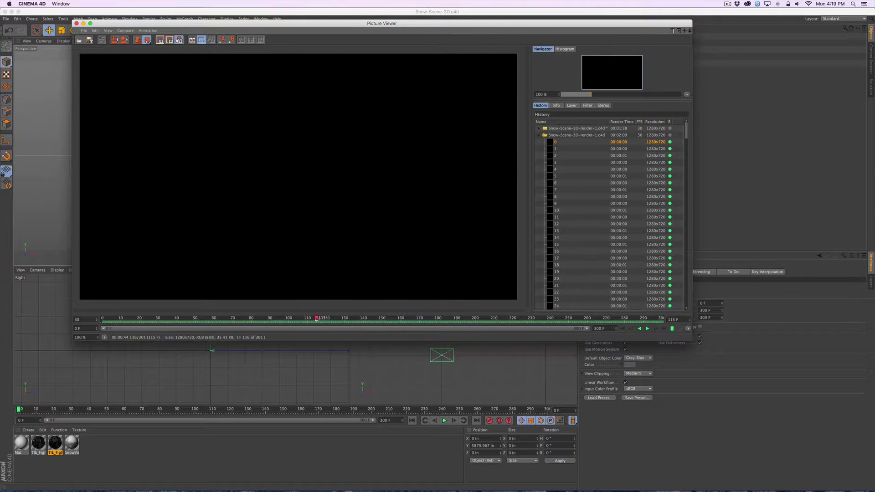
pyautogui.click(648, 329)
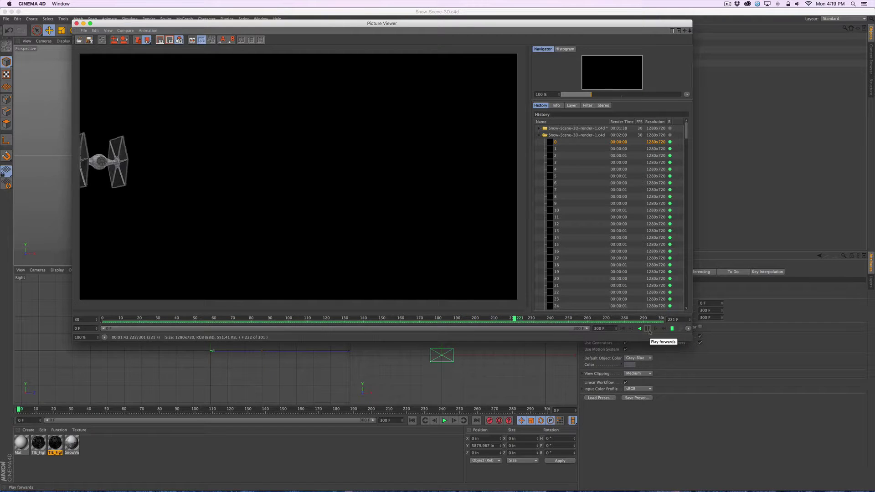
pyautogui.click(648, 329)
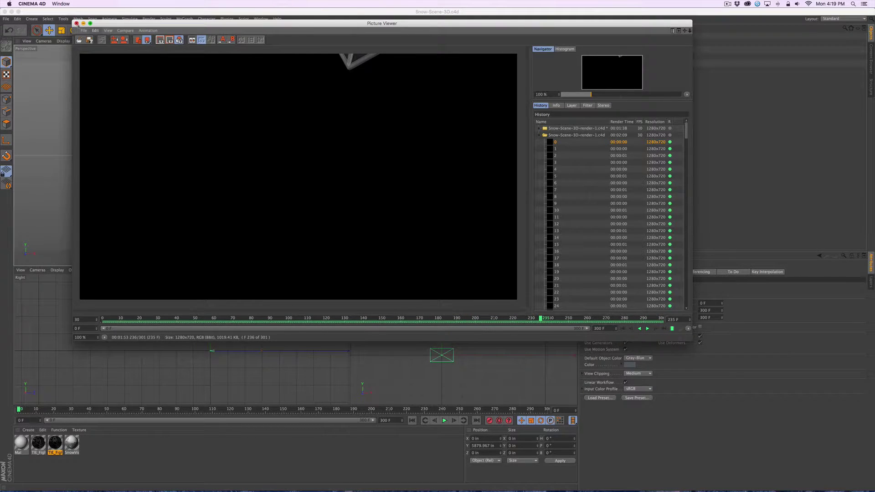
# Step: Close the Picture Viewer and quit Cinema 4D to return to the Project folder in Finder
pyautogui.click(77, 23)
pyautogui.click(42, 4)
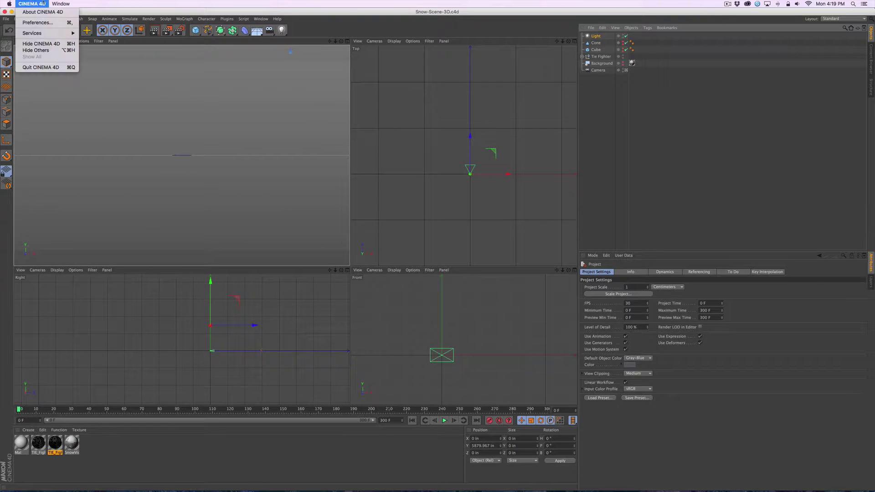
pyautogui.click(41, 3)
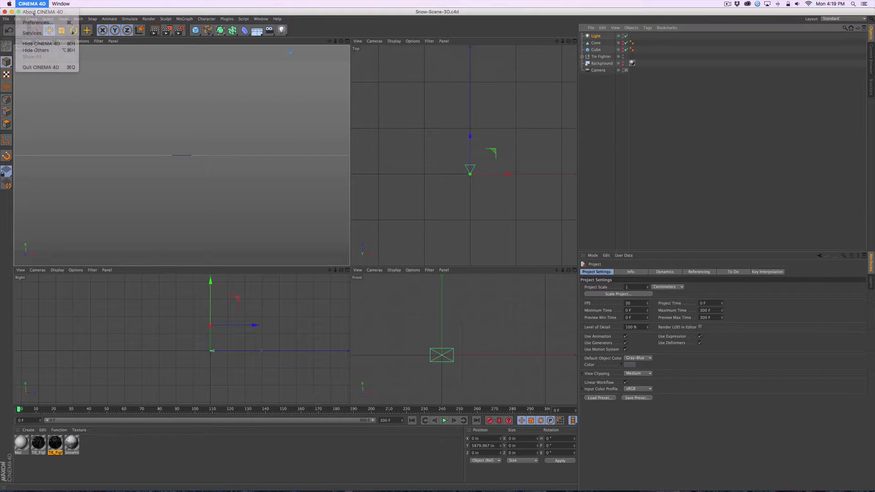
pyautogui.click(6, 18)
pyautogui.click(32, 3)
pyautogui.click(32, 4)
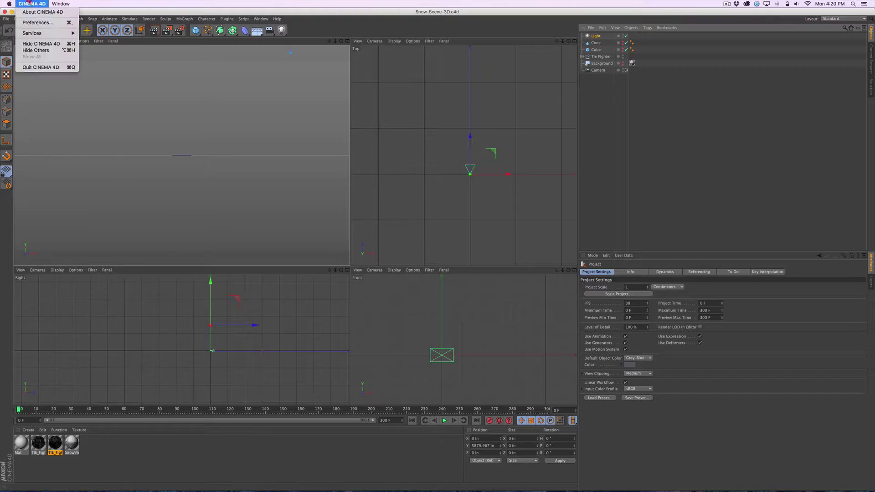
pyautogui.click(44, 68)
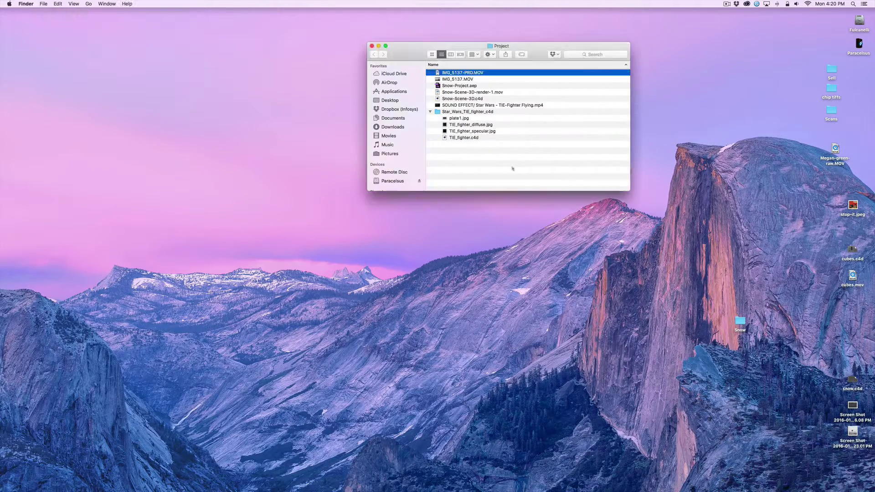
# Step: Collapse the Star_Wars_TIE_fighter_c4d folder, open Snow-Scene-3D-render-1.mov in QuickTime Player 7, and close the movie
pyautogui.click(430, 111)
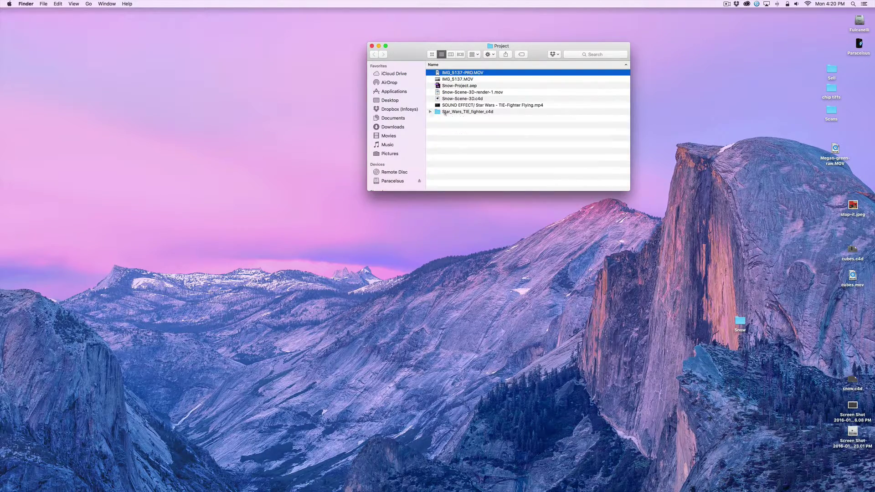
pyautogui.click(473, 92)
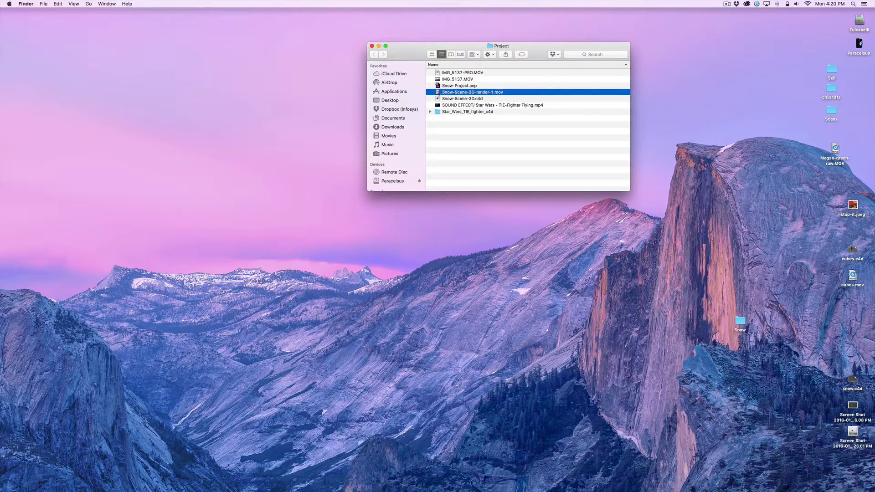
pyautogui.doubleClick(434, 92)
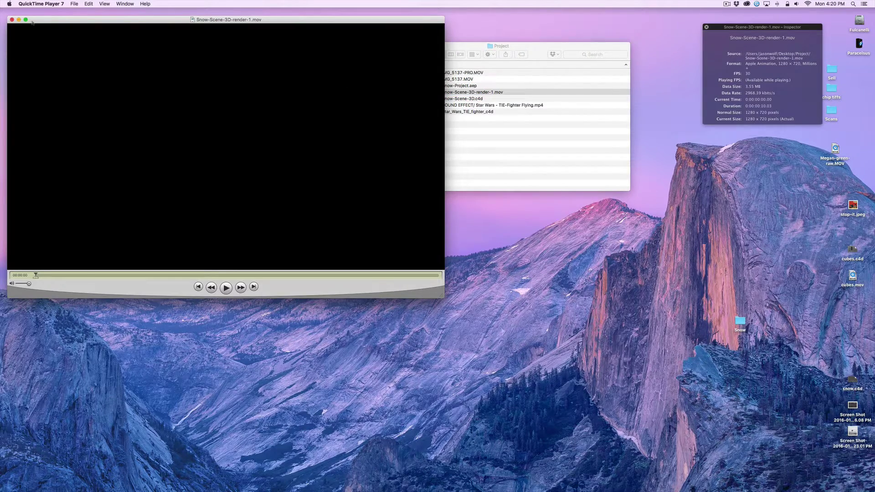
pyautogui.click(13, 20)
# Step: Preview IMG_5137-PRO.MOV and IMG_5137.MOV in the Finder's Project folder, closing each preview
pyautogui.click(473, 121)
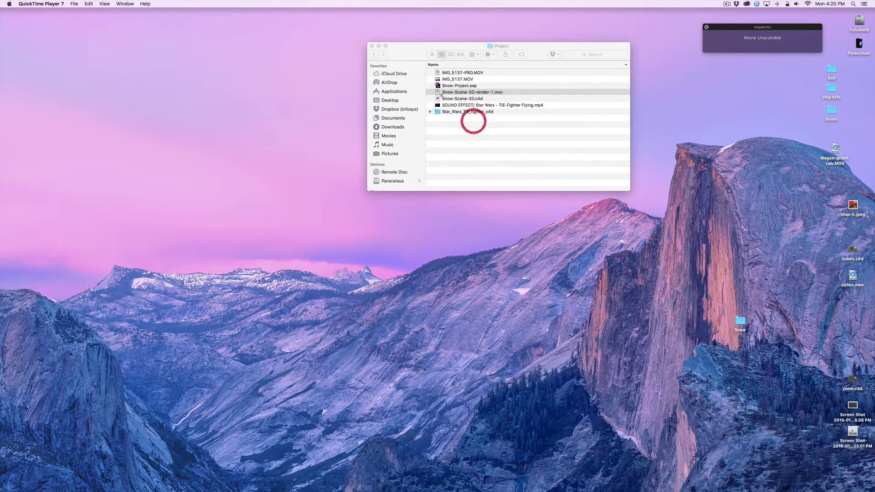
pyautogui.click(471, 78)
pyautogui.click(488, 72)
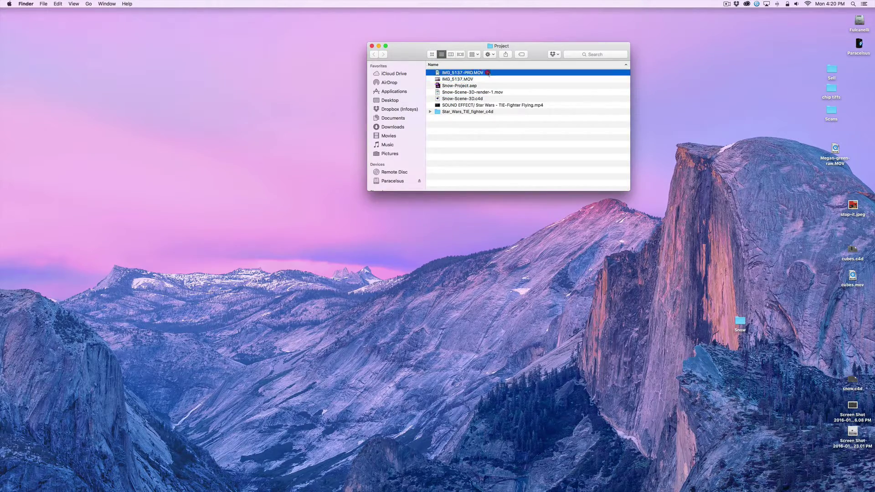
pyautogui.press('space')
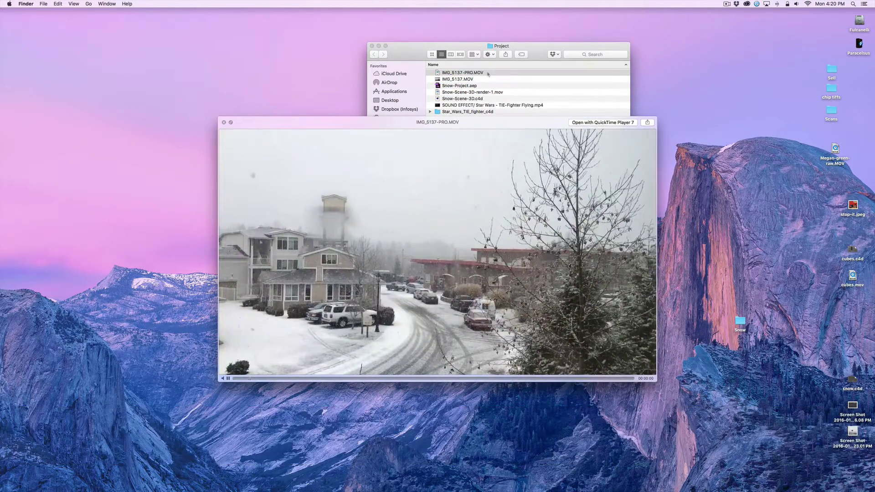
pyautogui.press('space')
pyautogui.click(486, 79)
pyautogui.press('space')
pyautogui.press('space')
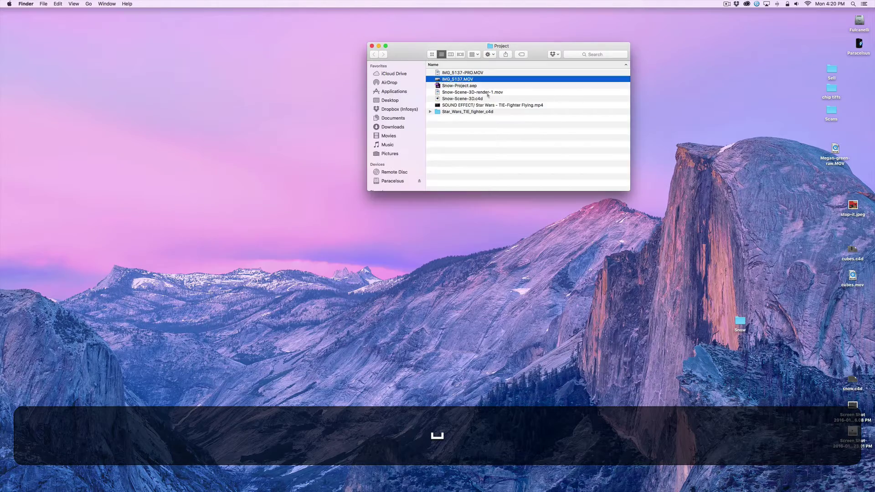
# Step: Preview Snow-Scene-3D-render-1.mov, open it in QuickTime Player 7 and scrub to the Tie Fighter's close pass
pyautogui.click(486, 92)
pyautogui.press('space')
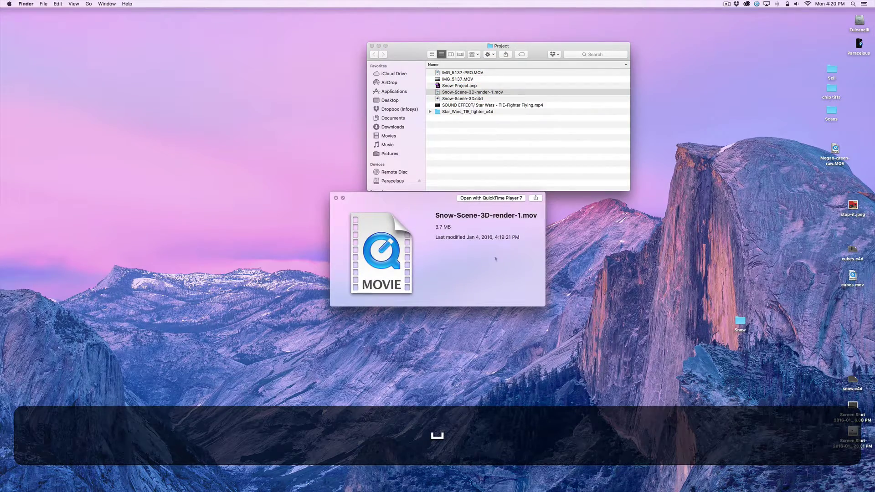
pyautogui.press('space')
pyautogui.press('space')
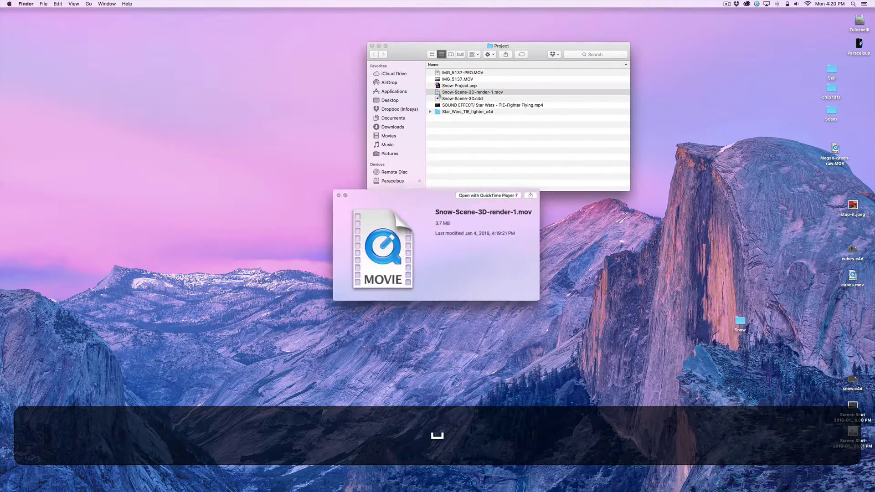
pyautogui.press('space')
pyautogui.doubleClick(438, 91)
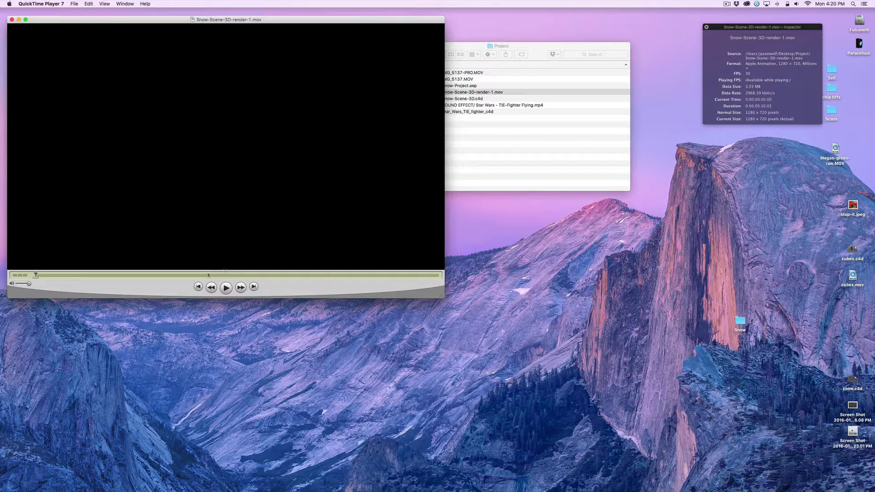
pyautogui.moveTo(209, 276); pyautogui.dragTo(342, 276)
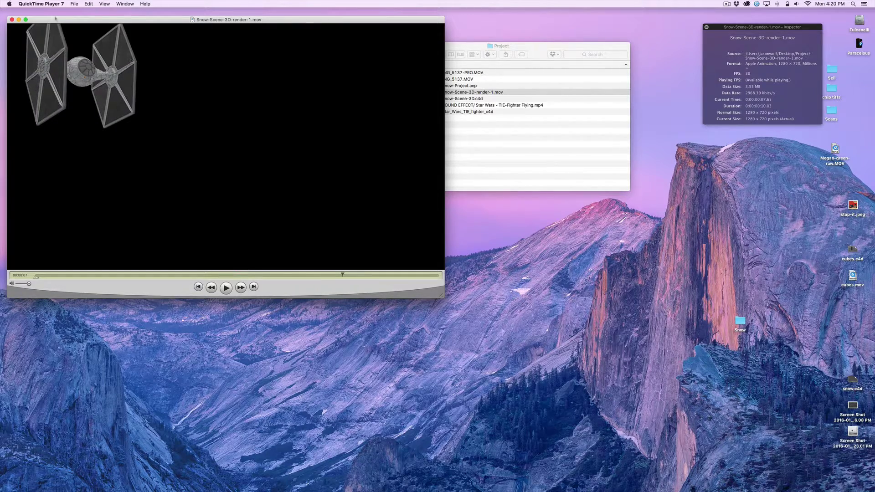
# Step: Quit QuickTime Player 7 and open Snow-Project.aep from the Finder's Project folder in After Effects
pyautogui.click(44, 4)
pyautogui.click(57, 80)
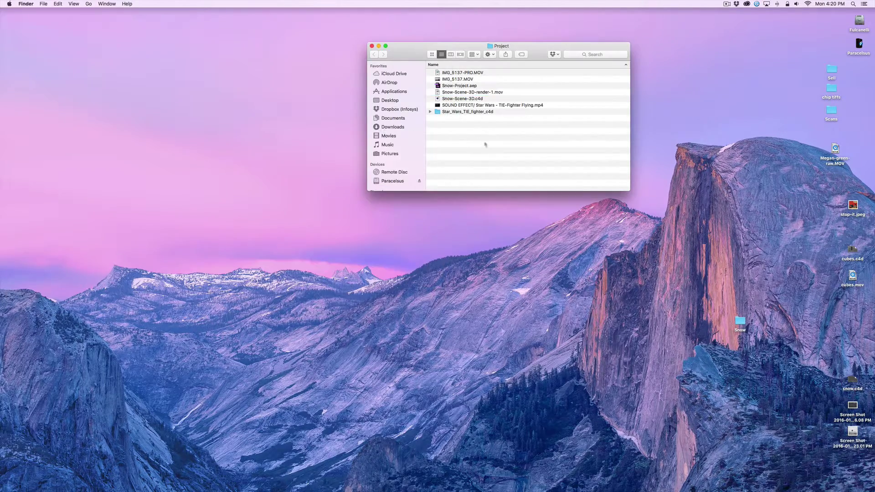
pyautogui.doubleClick(459, 86)
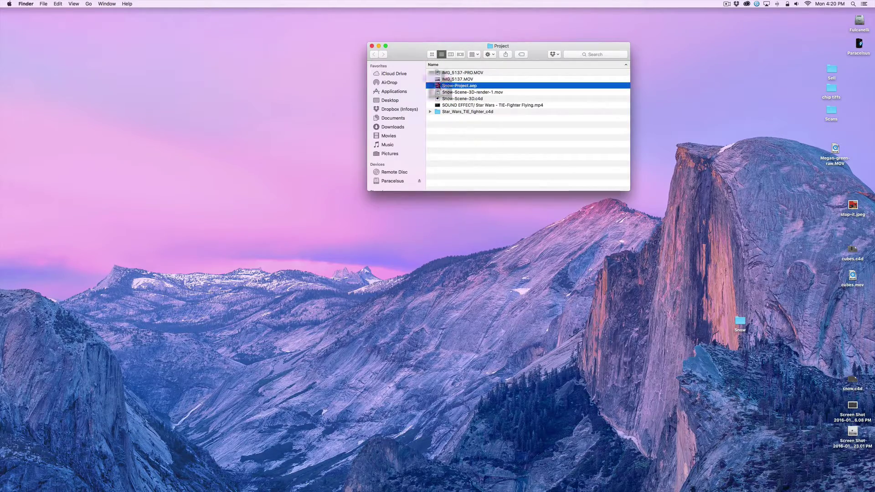
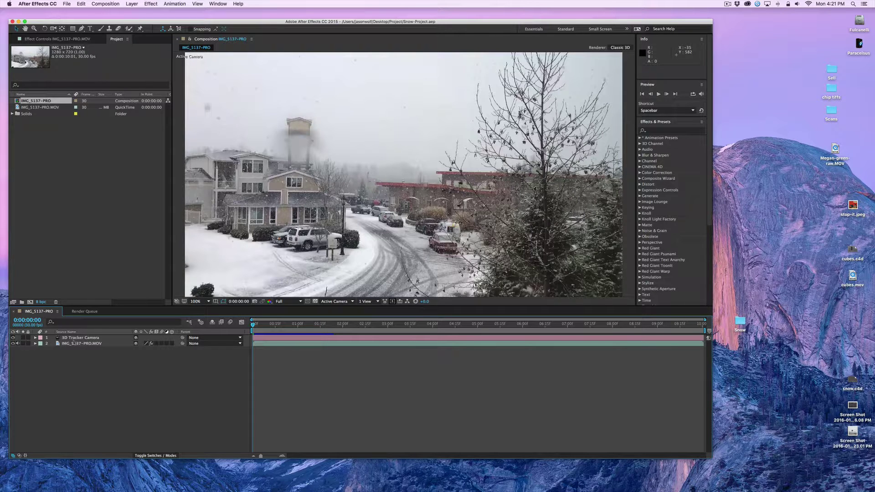
# Step: Import Snow-Scene-3D-render-1.mov as footage, interpreting its alpha channel as Straight - Unmatted
pyautogui.click(53, 149)
pyautogui.click(66, 3)
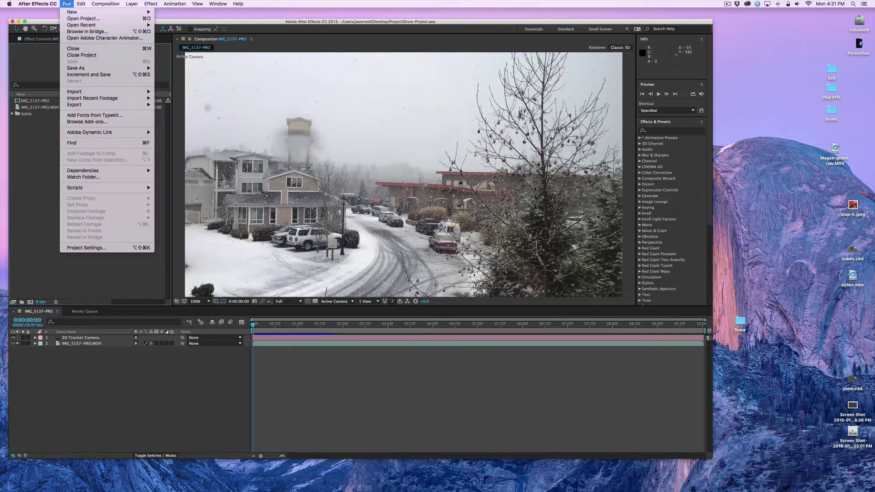
pyautogui.moveTo(109, 92)
pyautogui.click(172, 92)
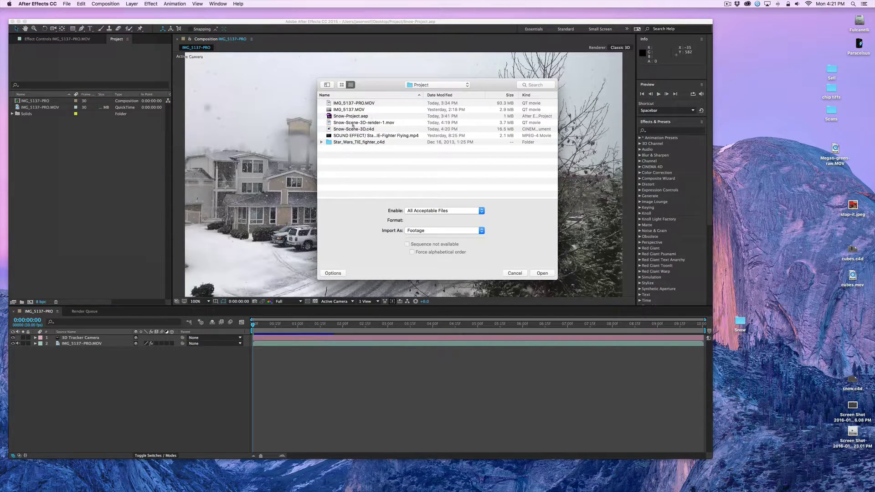
pyautogui.click(352, 122)
pyautogui.click(542, 273)
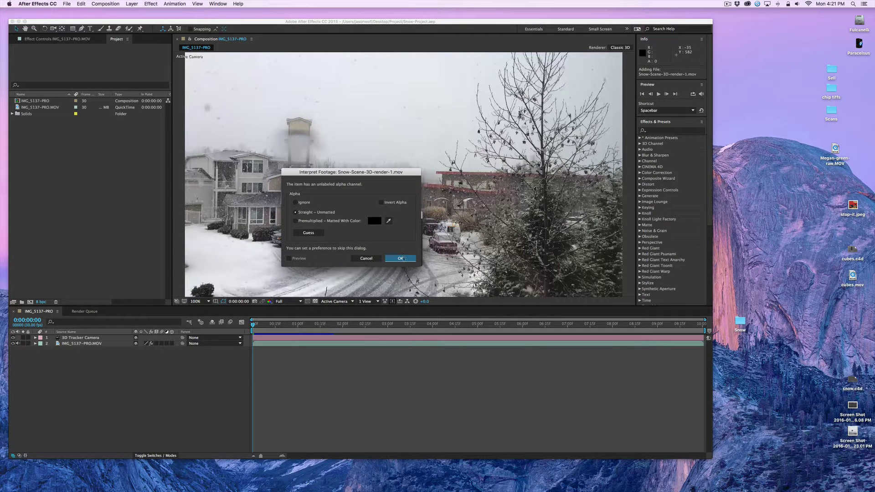
pyautogui.click(400, 259)
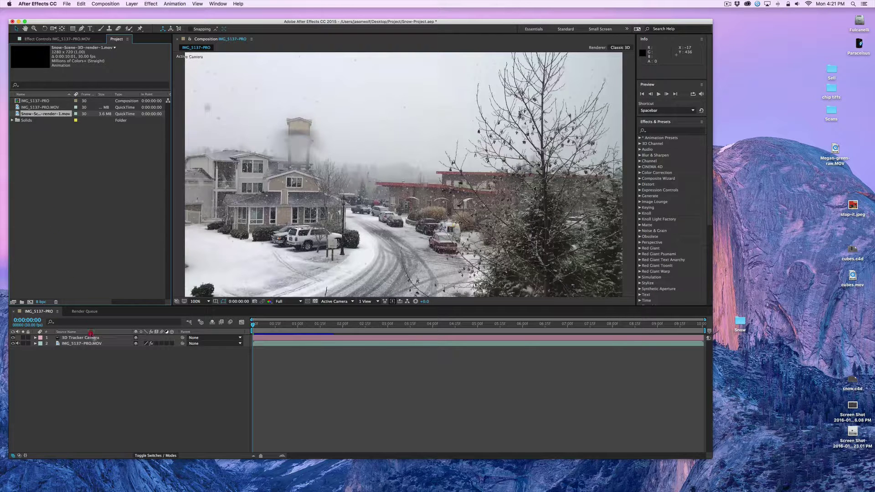
# Step: Add Snow-Scene-3D-render-1.mov above the 3D Tracker Camera layer and scrub to the Tie Fighter's close pass at 0:00:07:20
pyautogui.moveTo(91, 333); pyautogui.dragTo(91, 337)
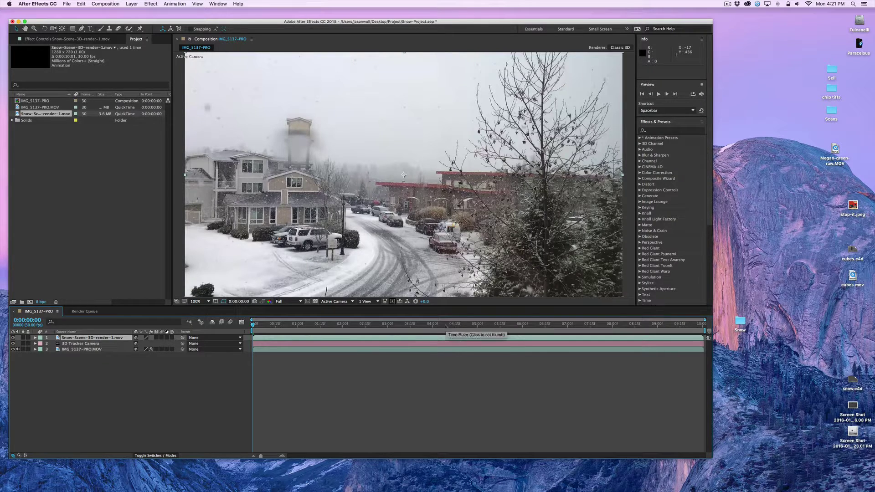
pyautogui.moveTo(446, 324); pyautogui.dragTo(597, 325)
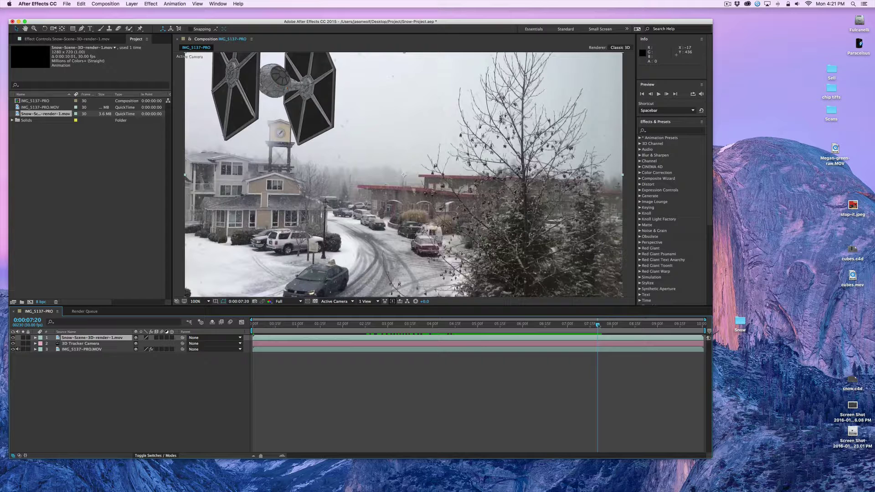
pyautogui.moveTo(598, 325); pyautogui.dragTo(598, 325)
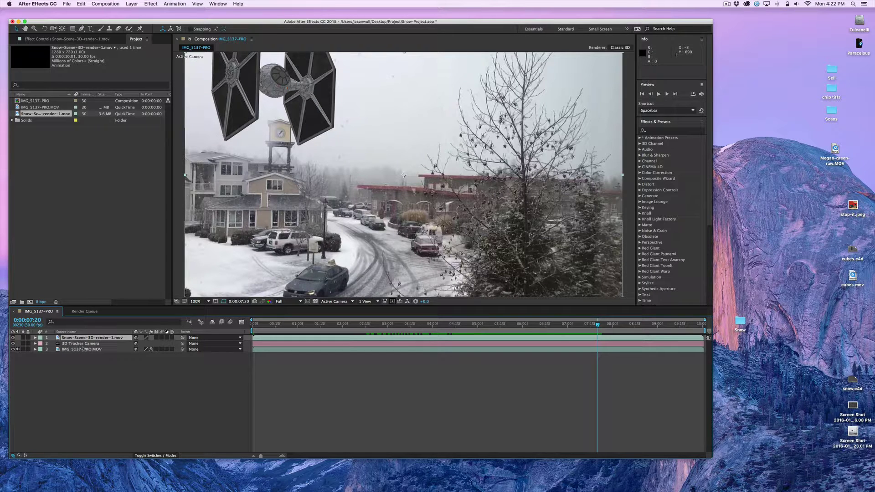
# Step: Apply the CC Snowfall effect to the Snow-Scene-3D-render-1.mov layer and set its Size to 5
pyautogui.click(57, 337)
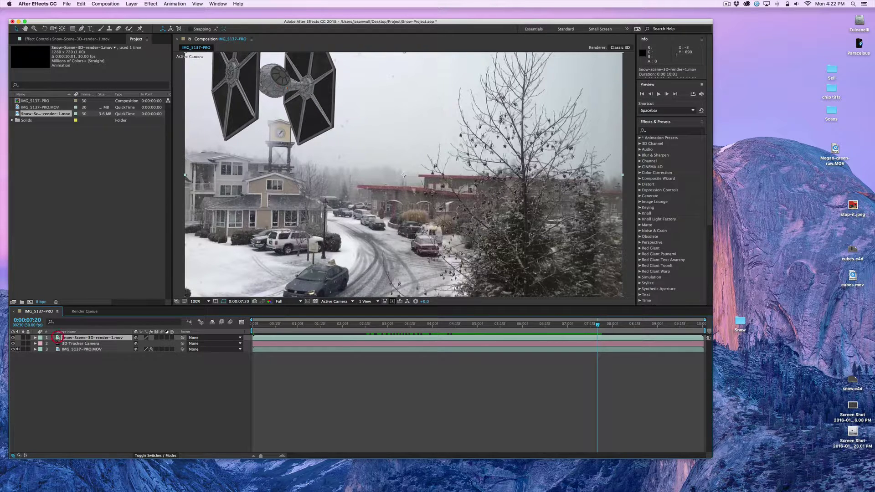
pyautogui.click(151, 4)
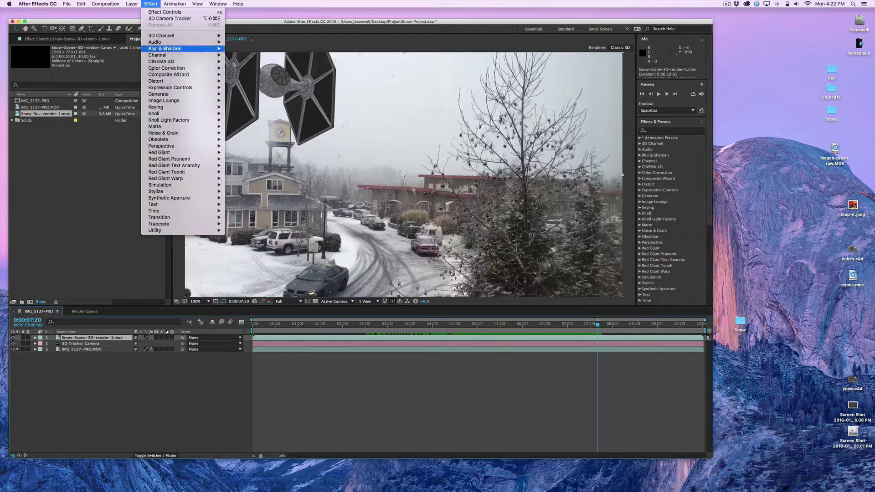
pyautogui.moveTo(168, 193)
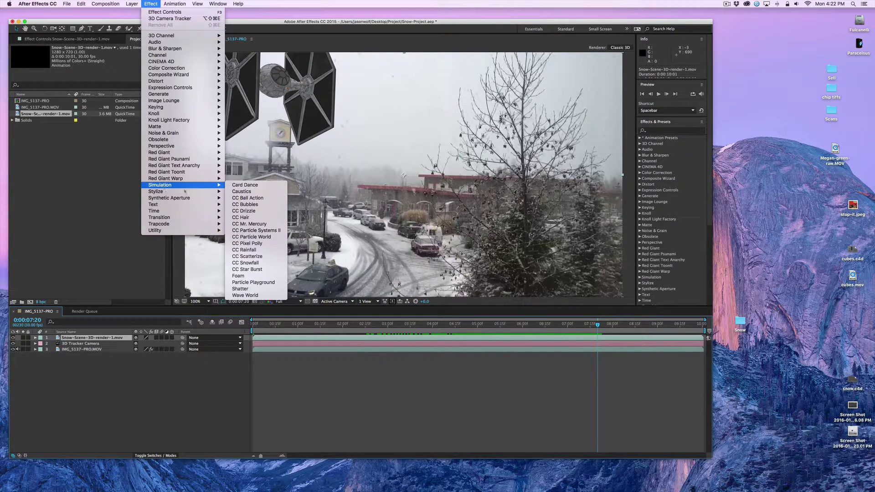
pyautogui.click(263, 263)
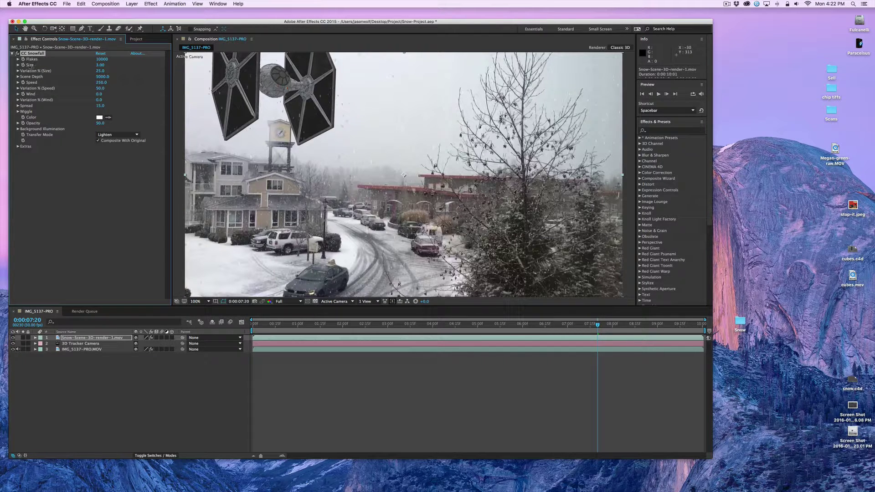
pyautogui.click(99, 65)
pyautogui.write('5')
pyautogui.press('Tab')
# Step: Compare the composite with CC Snowfall disabled and re-enabled at several times, and play back the Tie Fighter's approach
pyautogui.moveTo(597, 325); pyautogui.dragTo(401, 325)
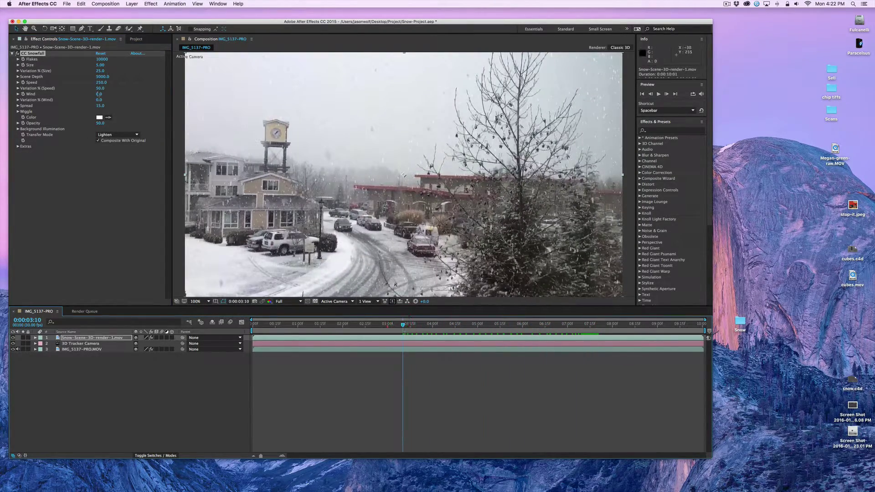
pyautogui.click(18, 53)
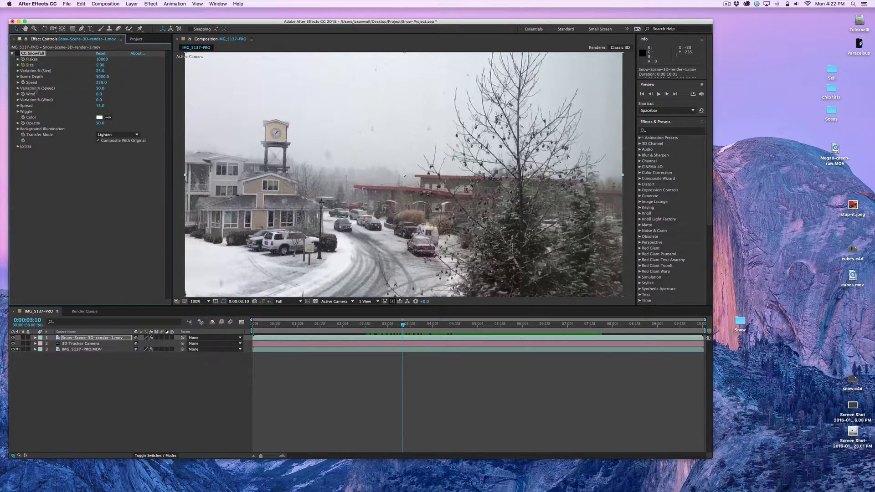
pyautogui.moveTo(416, 325); pyautogui.dragTo(509, 325)
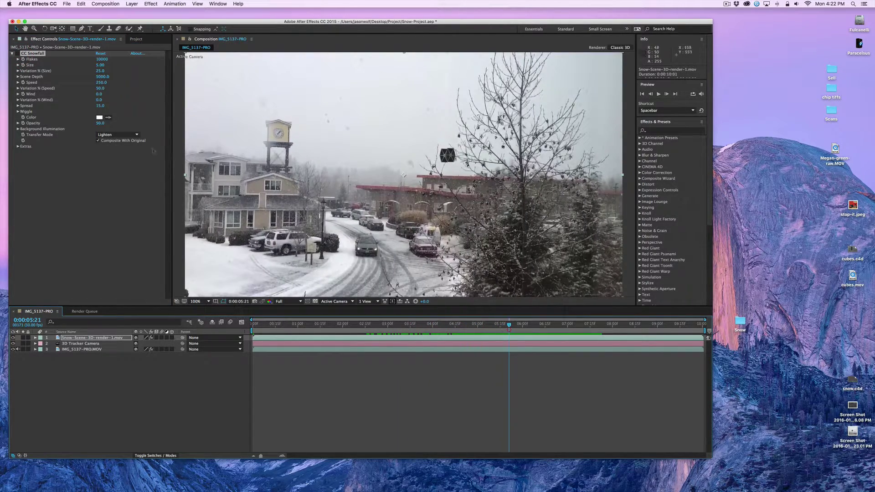
pyautogui.click(17, 53)
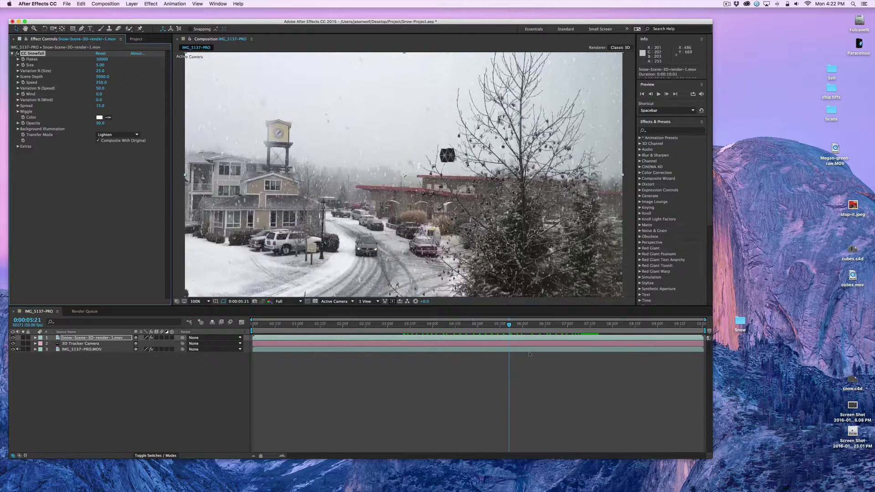
pyautogui.moveTo(509, 325); pyautogui.dragTo(487, 326)
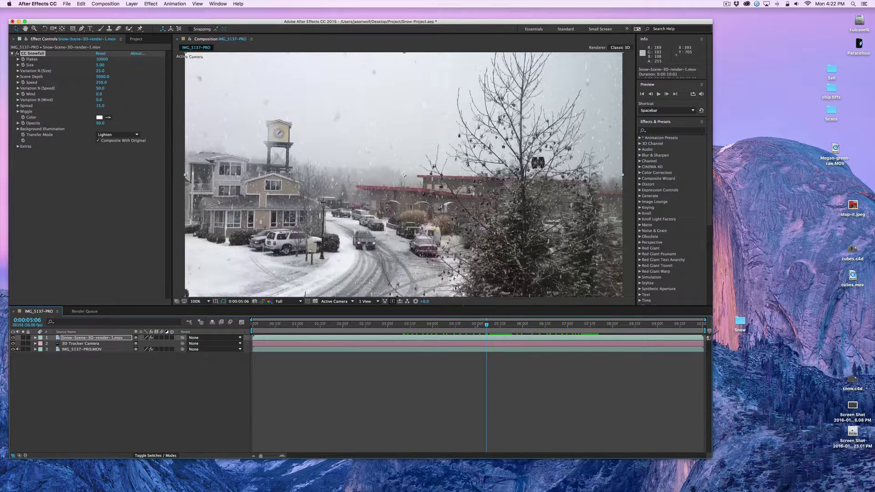
pyautogui.moveTo(487, 325); pyautogui.dragTo(407, 325)
pyautogui.press('space')
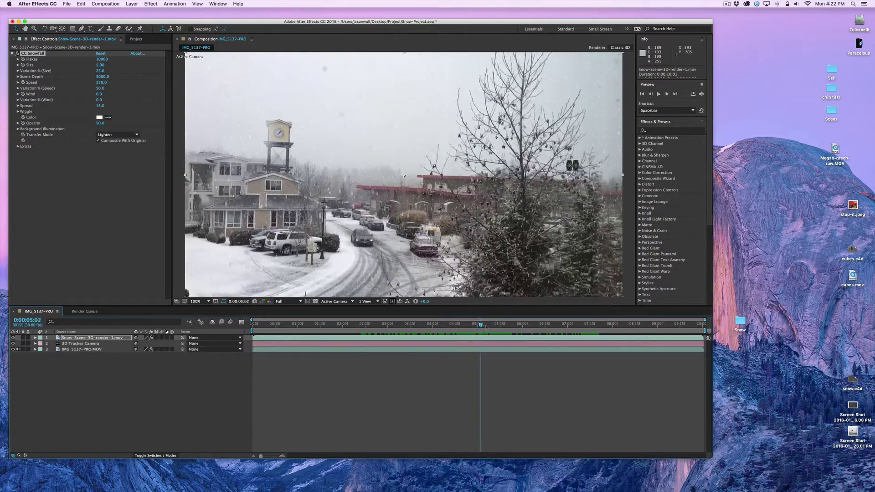
# Step: Set CC Snowfall's Variation % (Size) to 75 and its Opacity to 34, and play back the composite
pyautogui.click(100, 71)
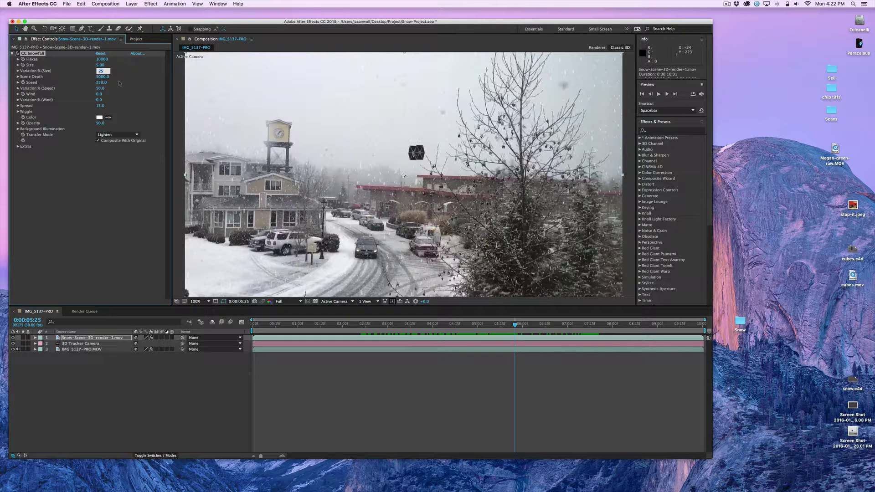
pyautogui.write('75')
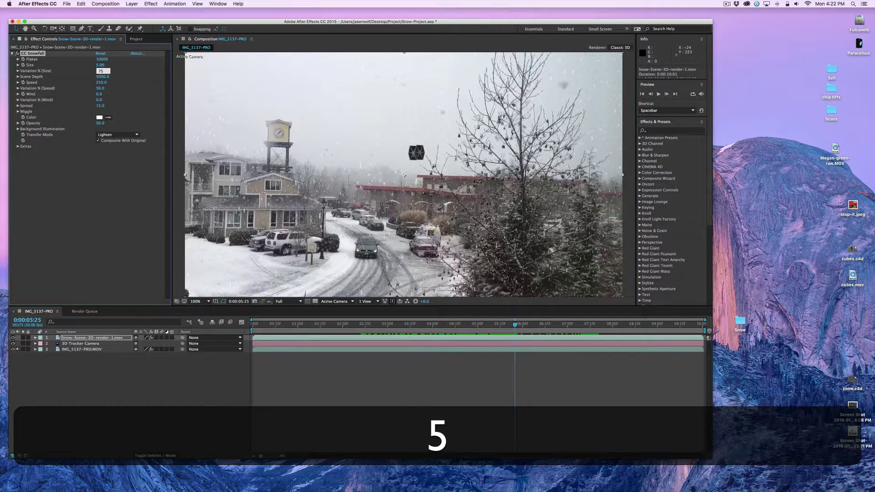
pyautogui.press('Tab')
pyautogui.moveTo(517, 326); pyautogui.dragTo(596, 330)
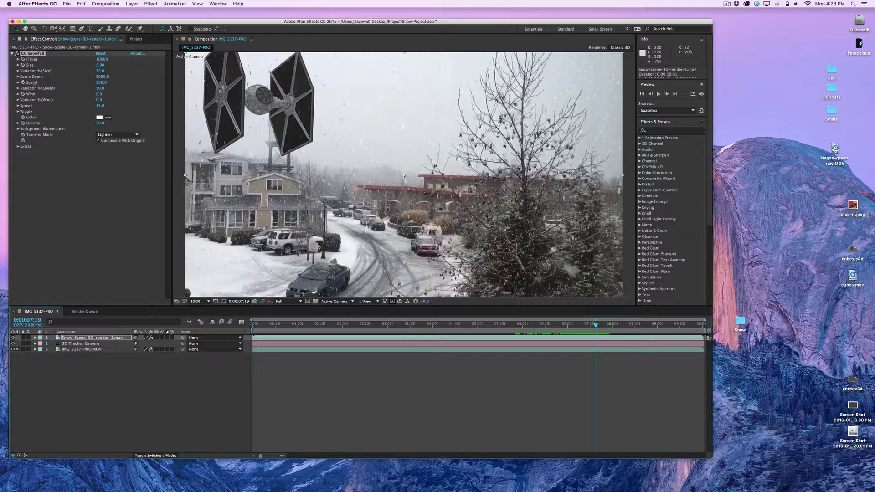
pyautogui.moveTo(94, 128); pyautogui.dragTo(99, 127)
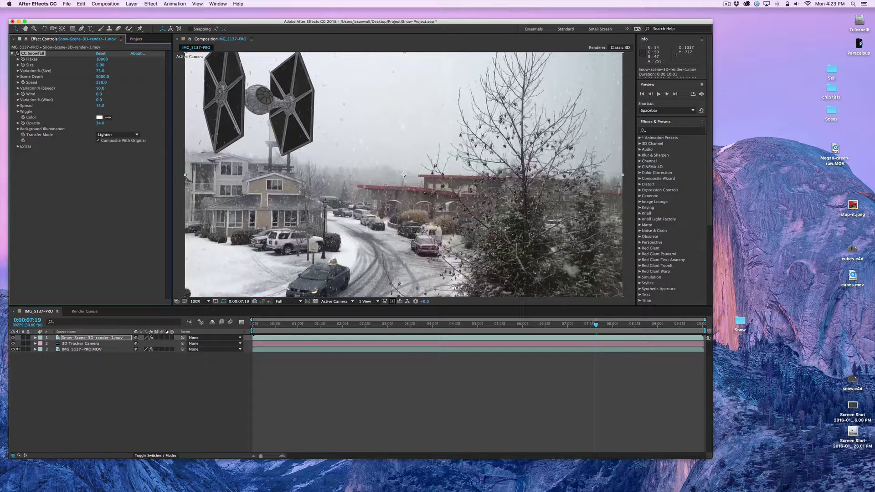
pyautogui.press('space')
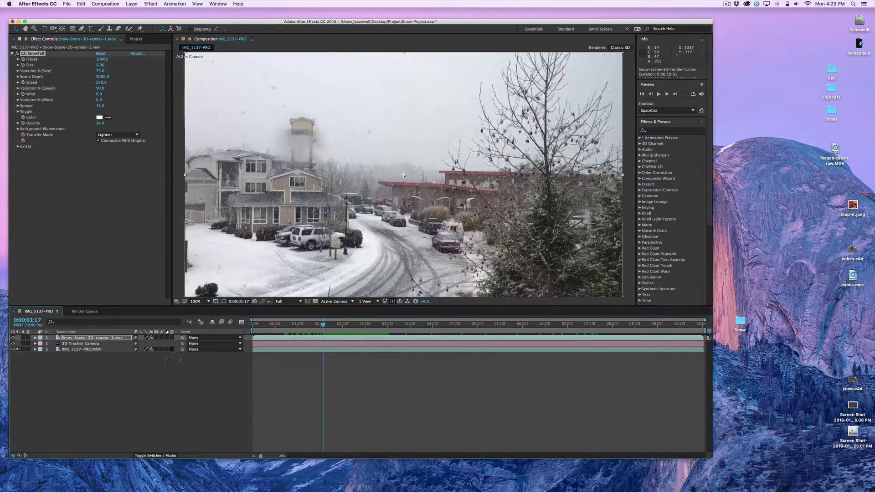
# Step: Make the Snow-Scene-3D-render-1.mov layer a 3D layer and scrub through the Tie Fighter's flight to 0:00:07:19
pyautogui.moveTo(324, 325); pyautogui.dragTo(499, 332)
pyautogui.click(507, 327)
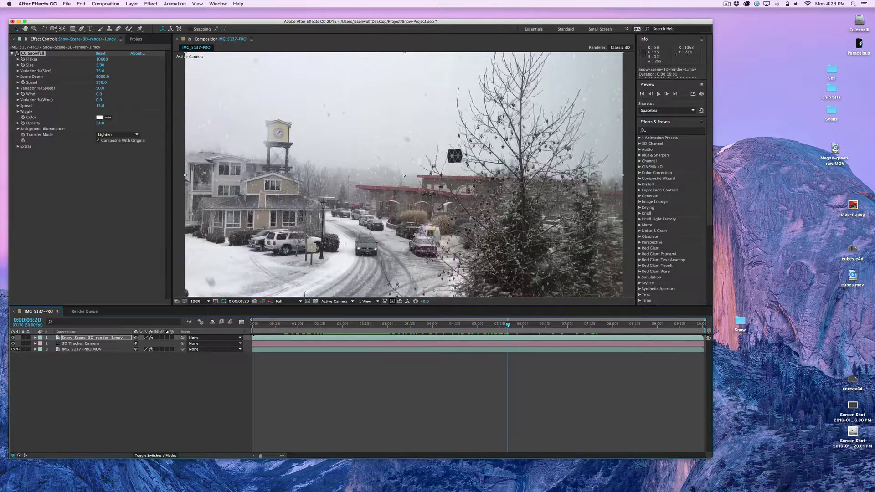
pyautogui.moveTo(508, 326); pyautogui.dragTo(494, 325)
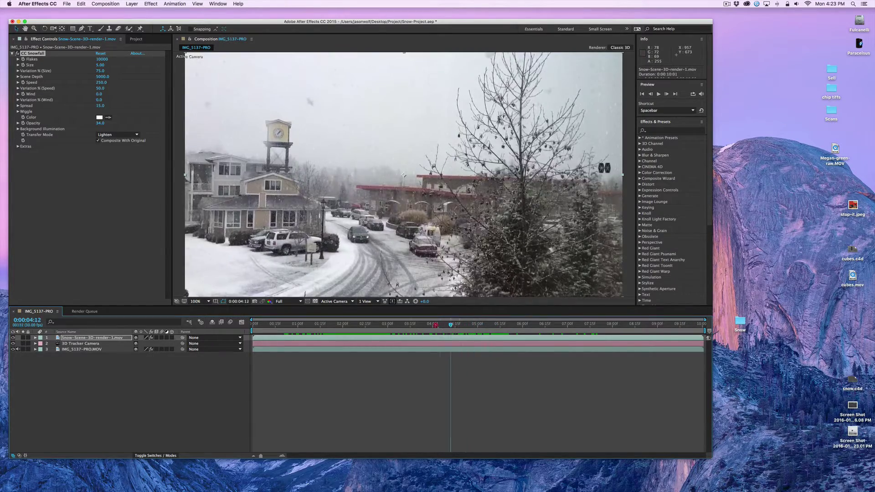
pyautogui.moveTo(494, 325); pyautogui.dragTo(350, 329)
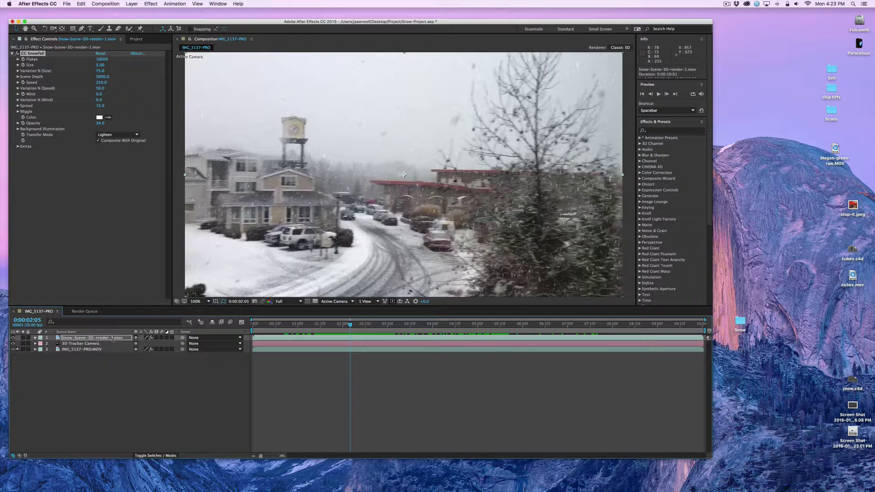
pyautogui.click(171, 338)
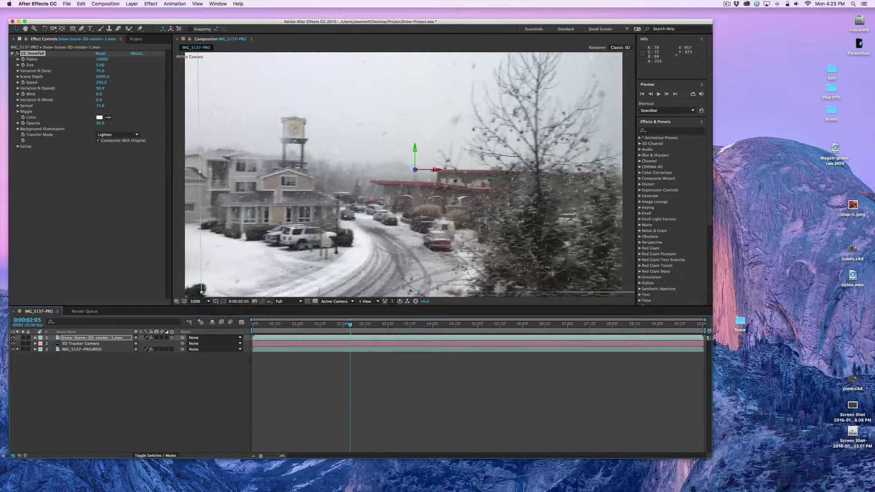
pyautogui.moveTo(350, 325); pyautogui.dragTo(447, 329)
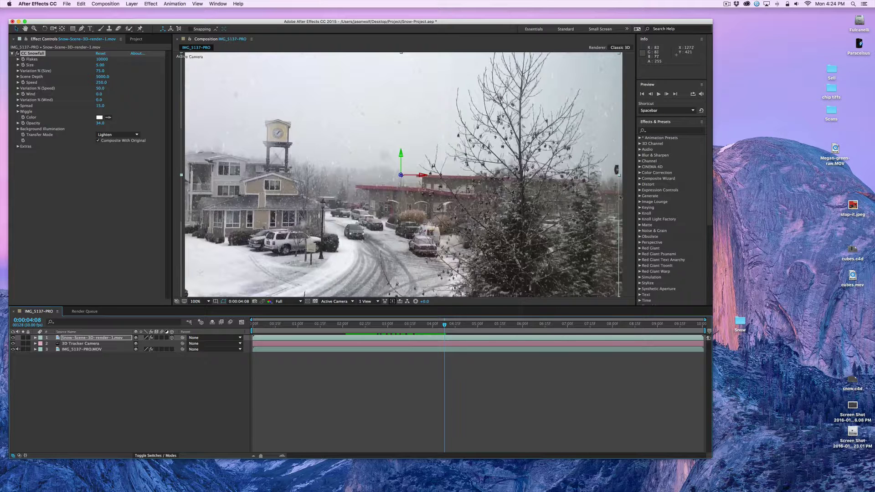
pyautogui.moveTo(445, 324); pyautogui.dragTo(539, 329)
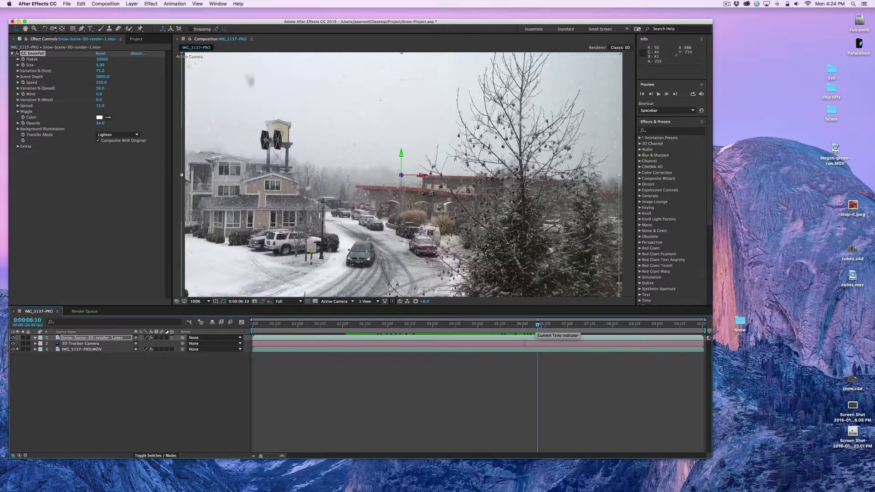
pyautogui.moveTo(538, 325); pyautogui.dragTo(597, 327)
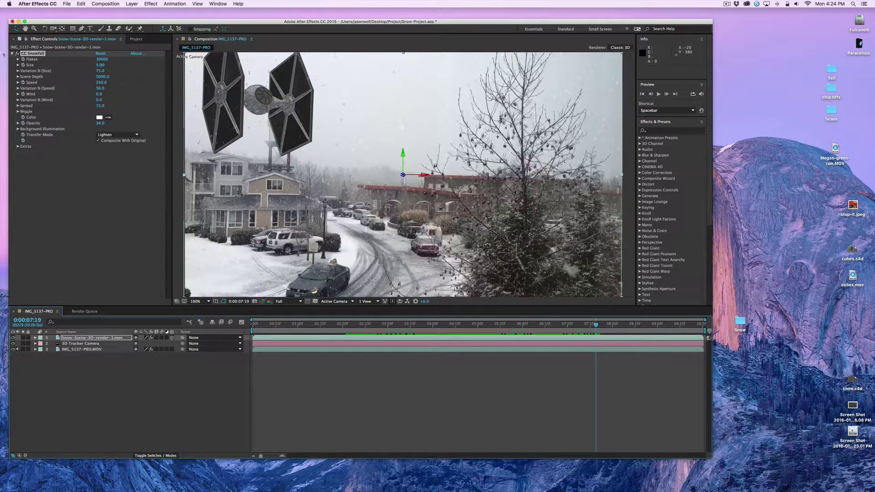
# Step: Try layer opacities of 83% and 95% on Snow-Scene-3D-render-1.mov
pyautogui.click(11, 54)
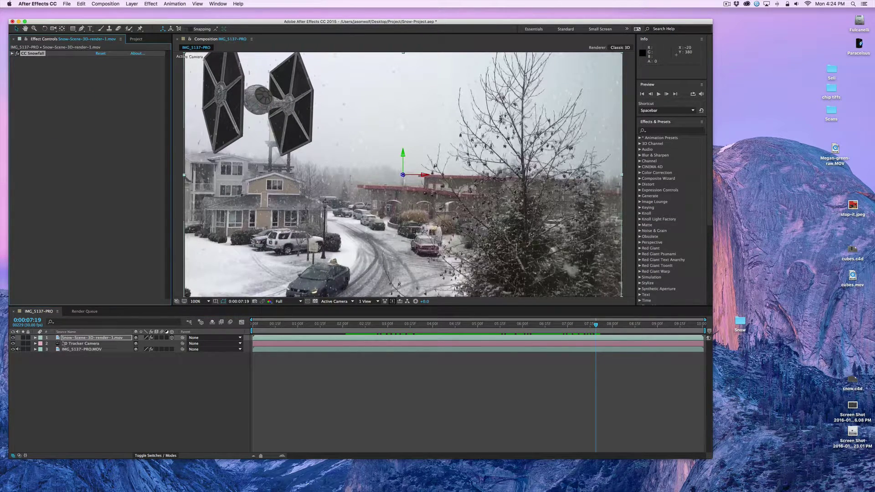
pyautogui.click(77, 338)
pyautogui.press('t')
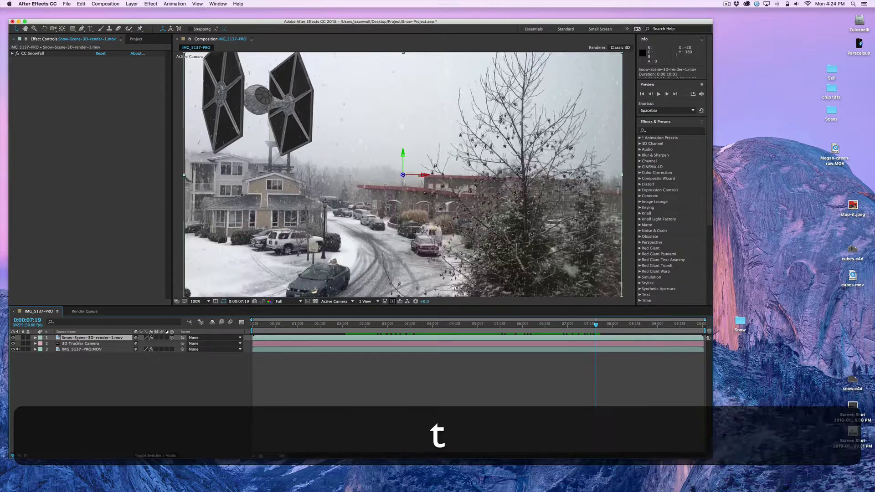
pyautogui.click(137, 344)
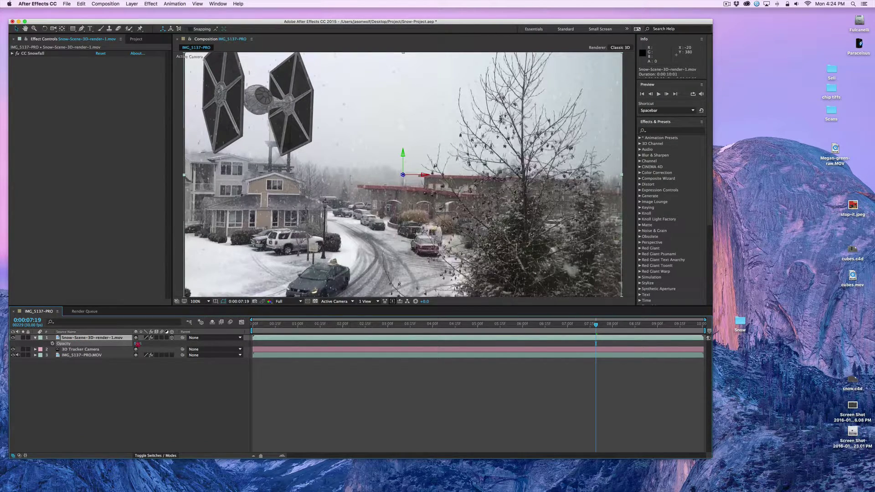
pyautogui.moveTo(138, 345); pyautogui.dragTo(133, 339)
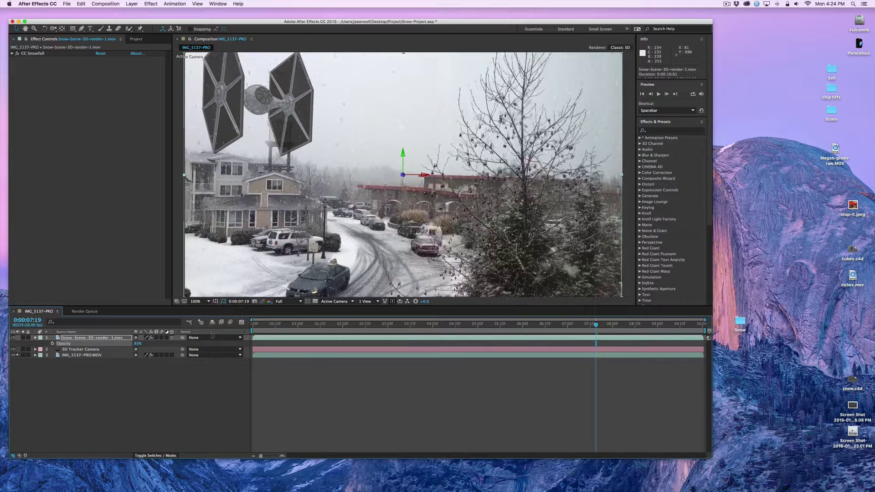
pyautogui.click(138, 344)
pyautogui.write('95')
pyautogui.press('Tab')
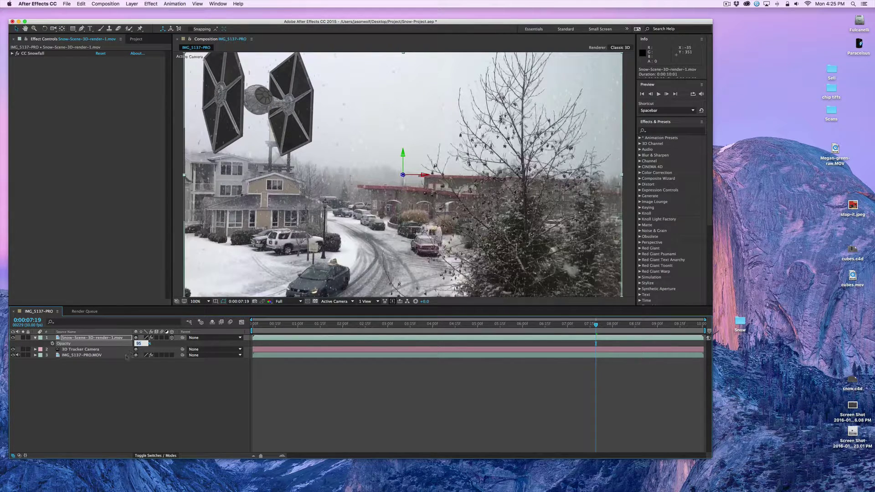
# Step: Set the Snow-Scene-3D-render-1.mov layer's opacity to 100% and collapse its properties
pyautogui.write('100')
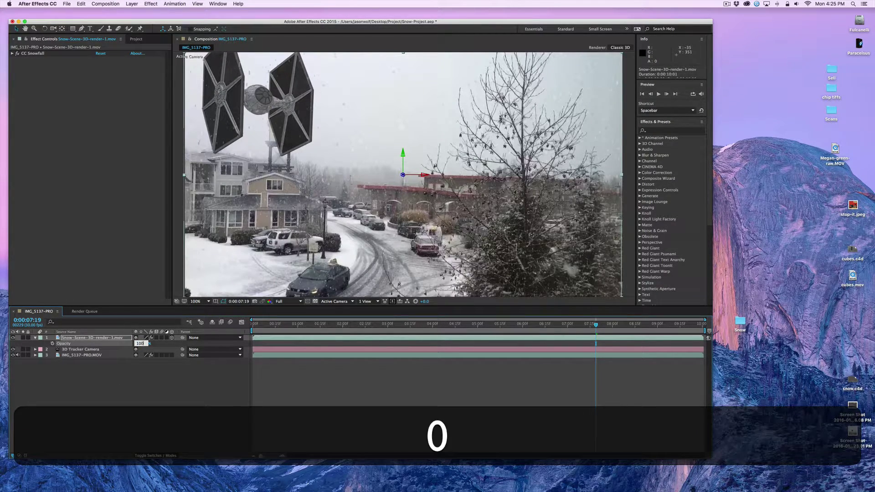
pyautogui.press('Return')
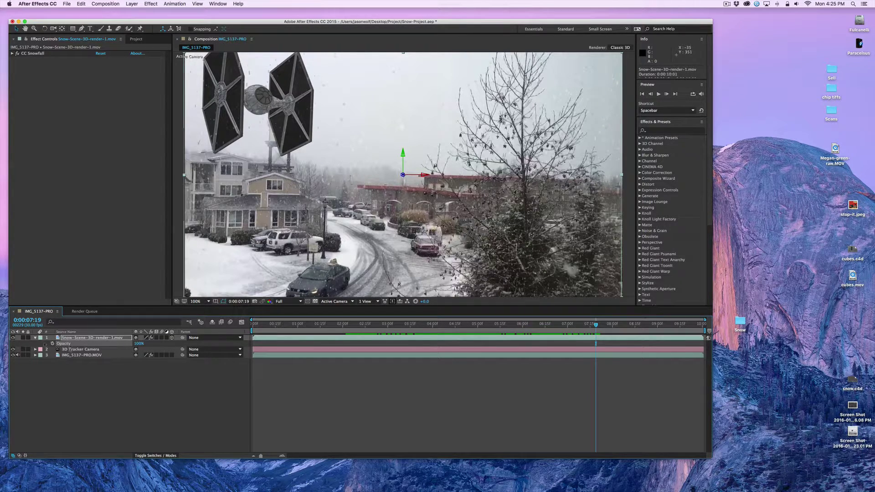
pyautogui.click(35, 337)
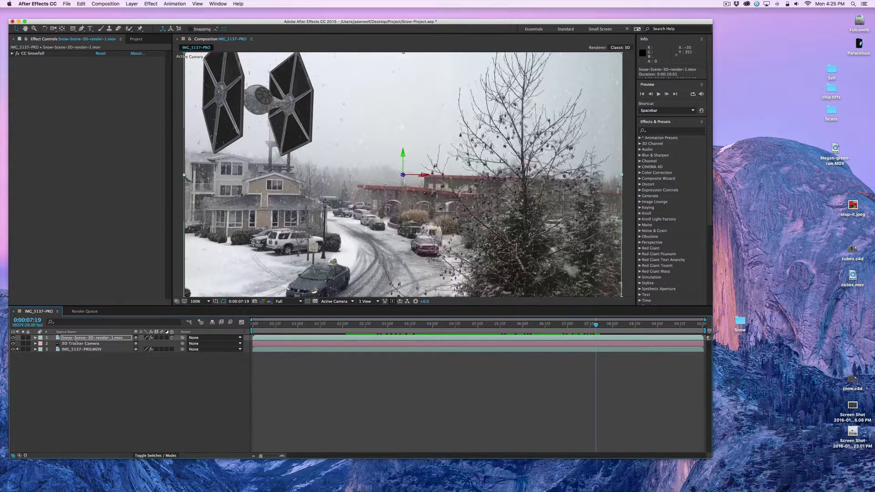
# Step: Apply the Composite Color Matcher effect to the Snow-Scene-3D-render-1.mov layer
pyautogui.click(73, 338)
pyautogui.click(144, 4)
pyautogui.moveTo(165, 55)
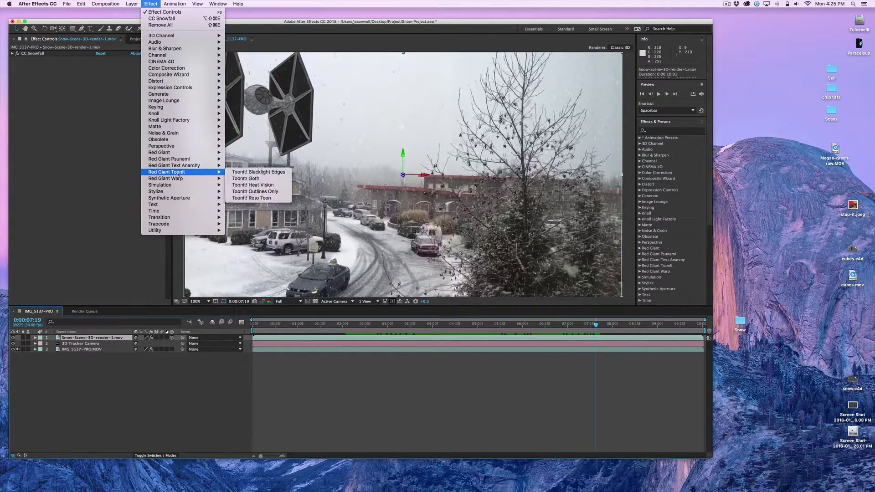
pyautogui.moveTo(177, 167)
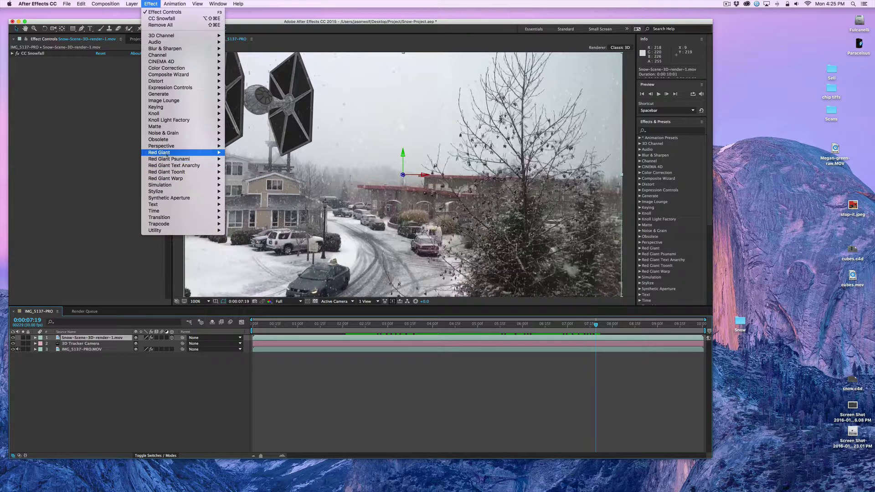
pyautogui.moveTo(167, 152)
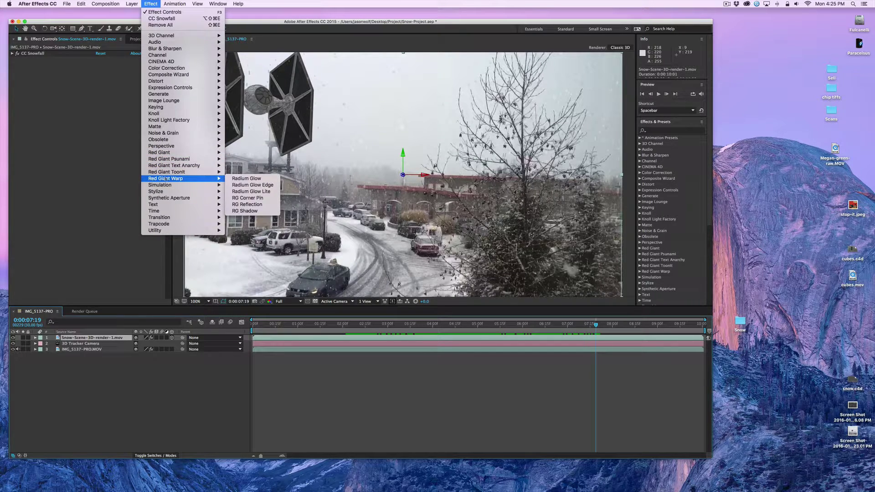
pyautogui.moveTo(162, 109)
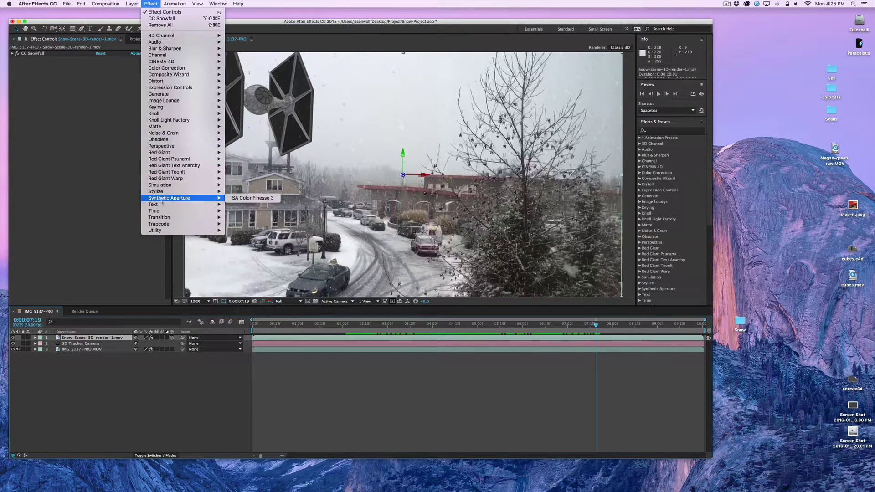
pyautogui.moveTo(163, 205)
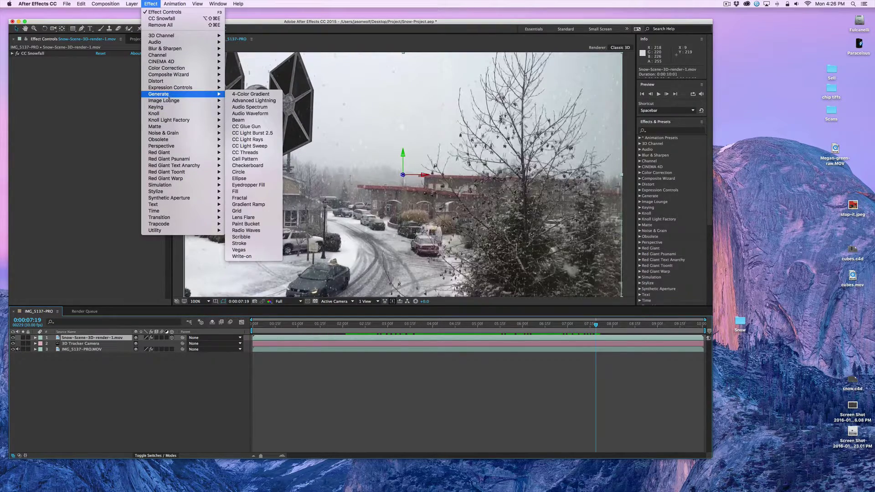
pyautogui.click(727, 3)
pyautogui.click(734, 26)
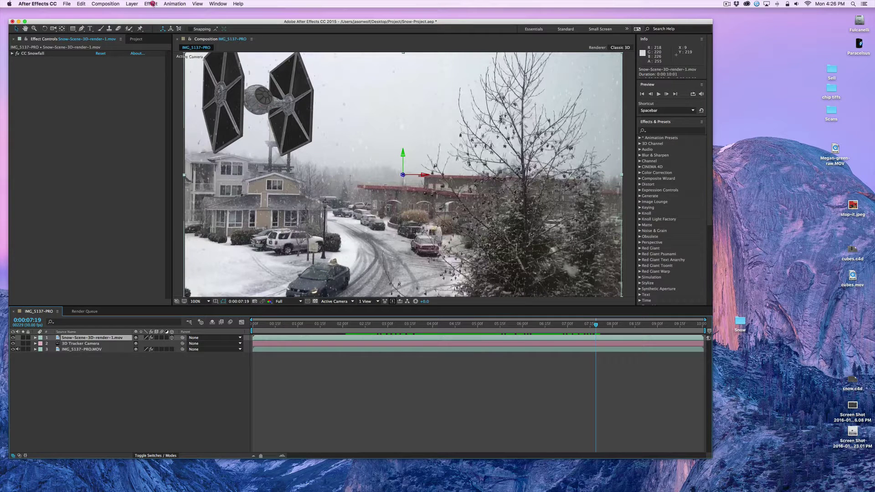
pyautogui.click(150, 4)
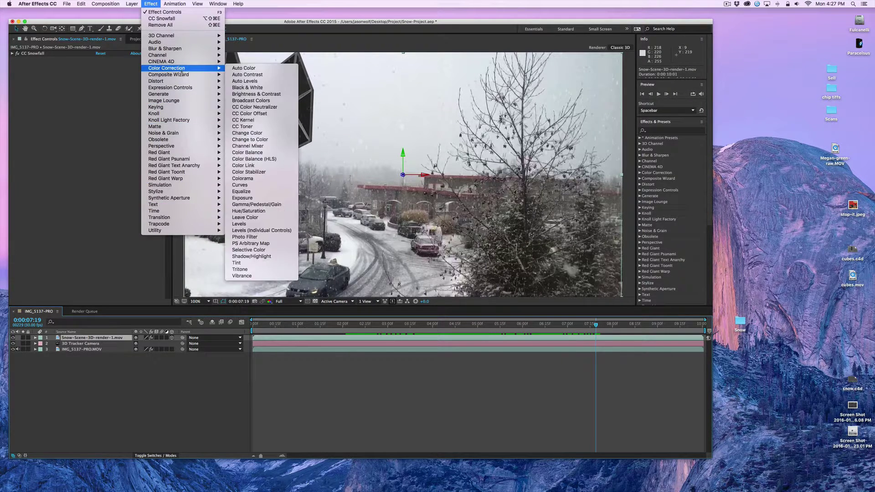
pyautogui.click(251, 76)
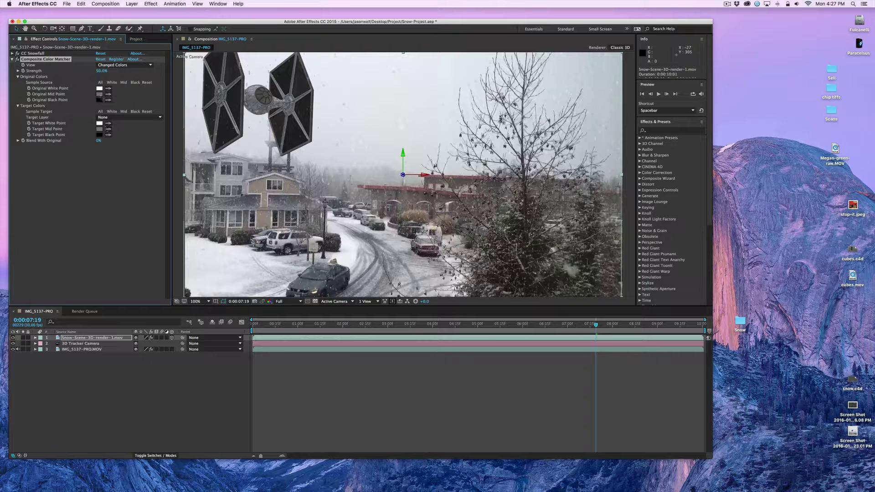
# Step: Sample Composite Color Matcher's target white, black and mid points from the snow, a dark area and a midtone in the street footage
pyautogui.click(108, 123)
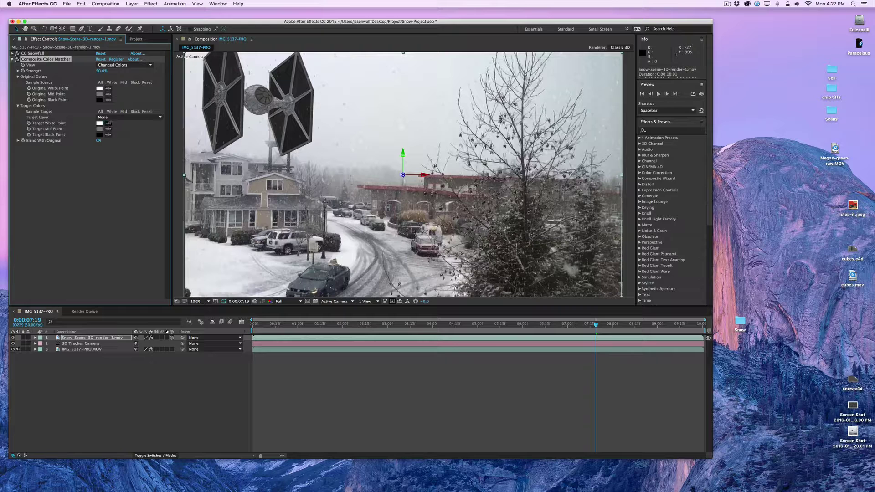
pyautogui.click(245, 255)
pyautogui.click(108, 134)
pyautogui.click(424, 252)
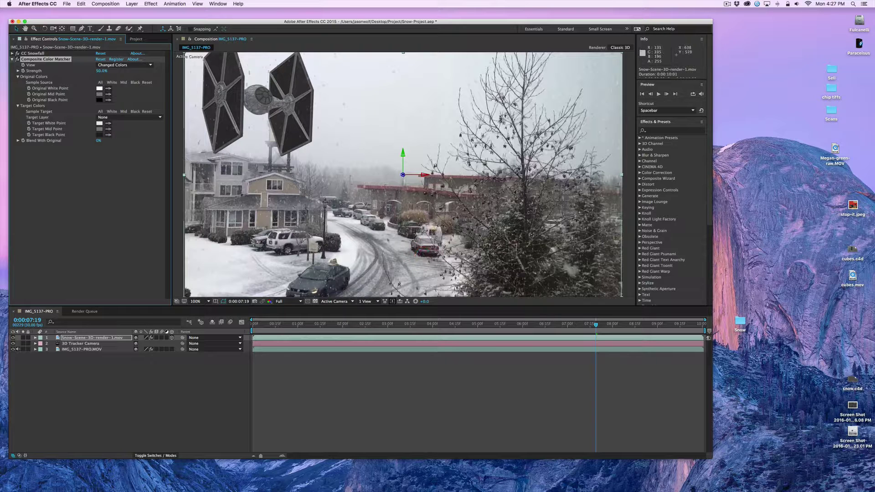
pyautogui.click(108, 129)
pyautogui.click(360, 215)
# Step: Compare the Tie Fighter with Composite Color Matcher disabled and enabled, and scrub through its flight up to 0:00:07:16
pyautogui.click(17, 59)
pyautogui.click(17, 59)
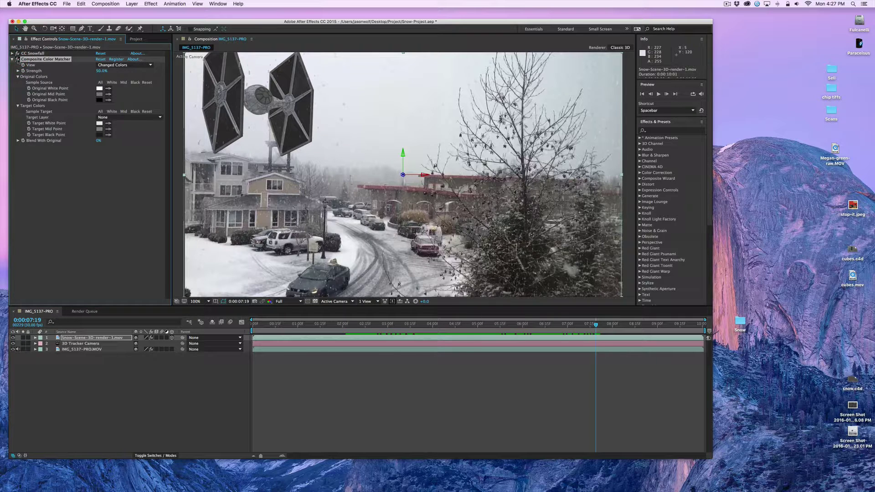
pyautogui.click(17, 60)
pyautogui.click(18, 59)
pyautogui.click(17, 59)
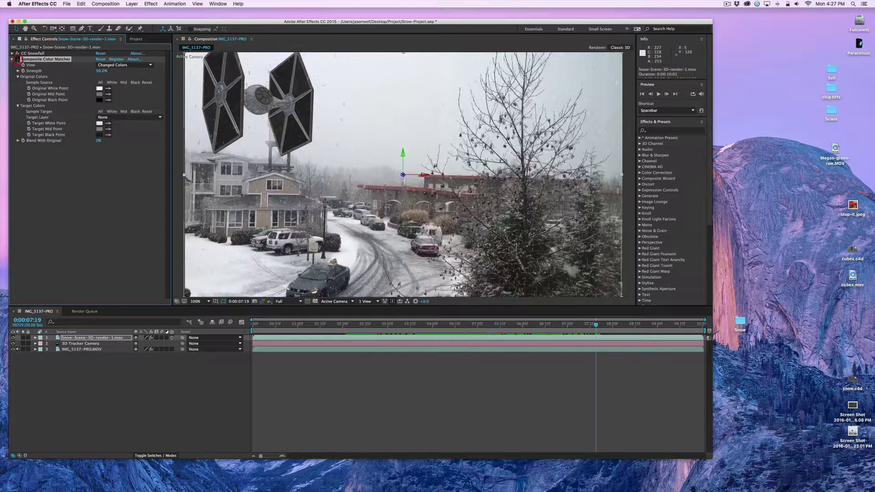
pyautogui.click(17, 59)
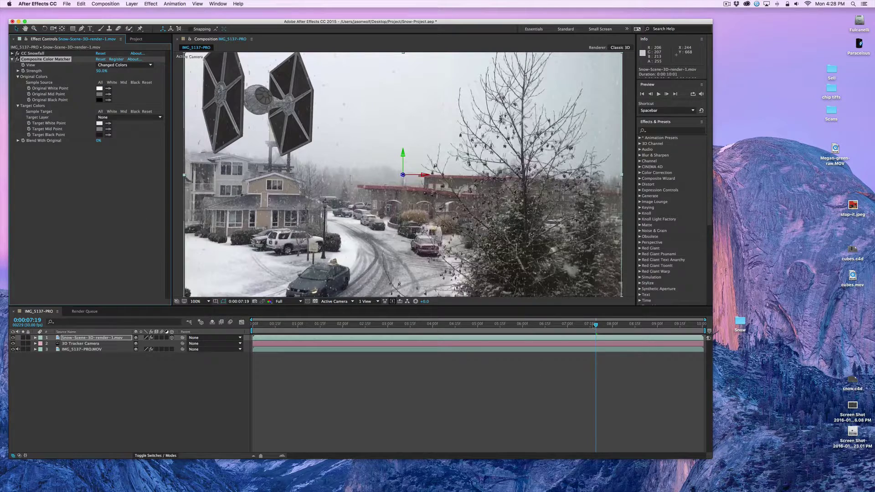
pyautogui.moveTo(596, 326); pyautogui.dragTo(508, 326)
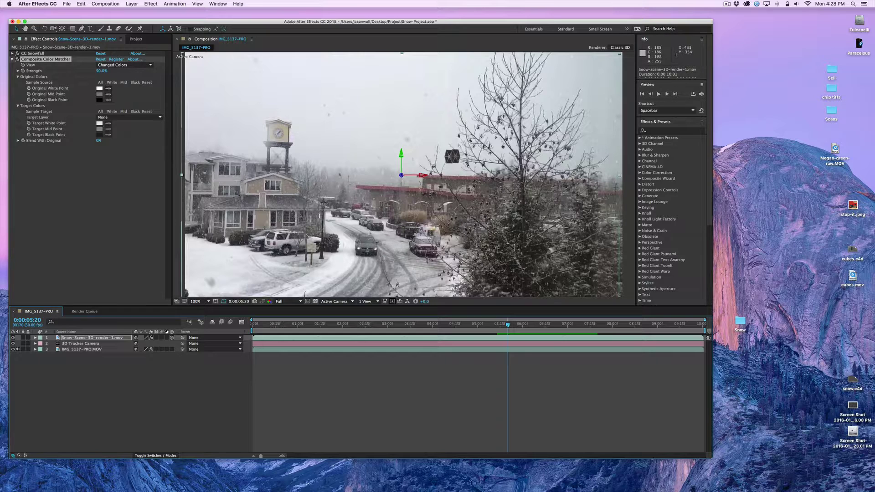
pyautogui.moveTo(508, 325); pyautogui.dragTo(474, 325)
pyautogui.moveTo(488, 325); pyautogui.dragTo(527, 326)
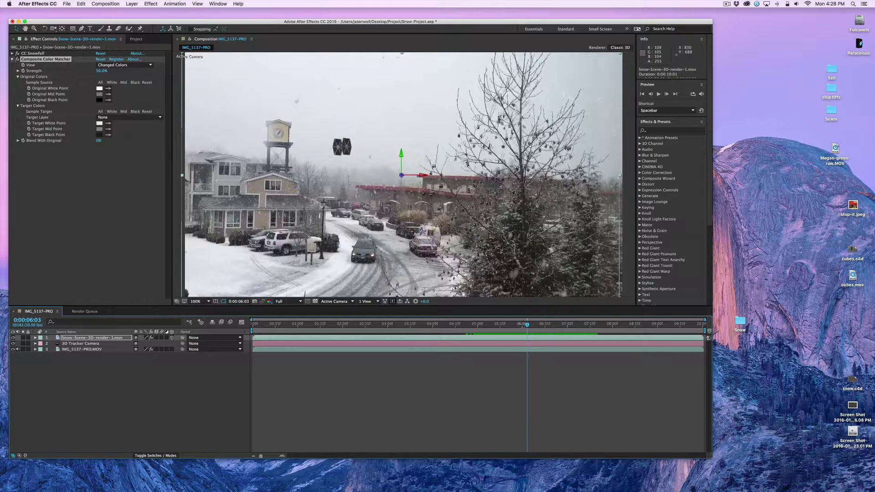
pyautogui.moveTo(527, 325); pyautogui.dragTo(591, 325)
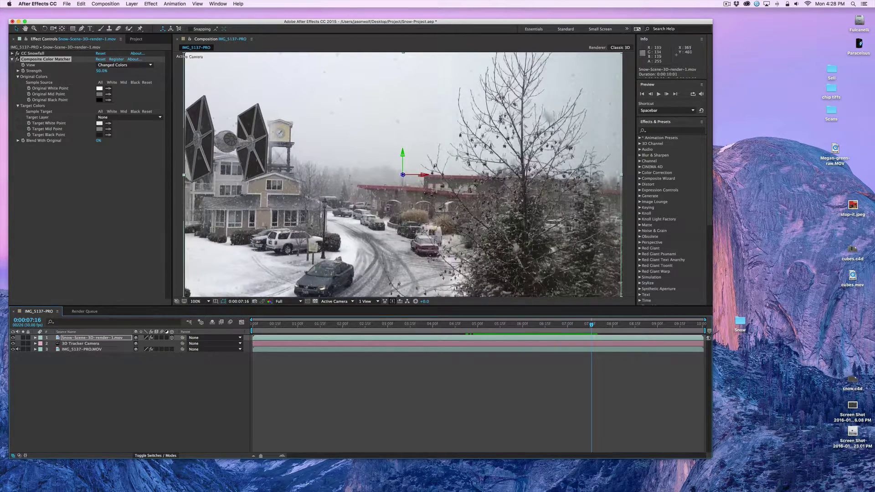
# Step: At 0:00:04:18, set the Snow-Scene-3D-render-1.mov layer's opacity to 74% and start keyframing it
pyautogui.moveTo(592, 326); pyautogui.dragTo(459, 327)
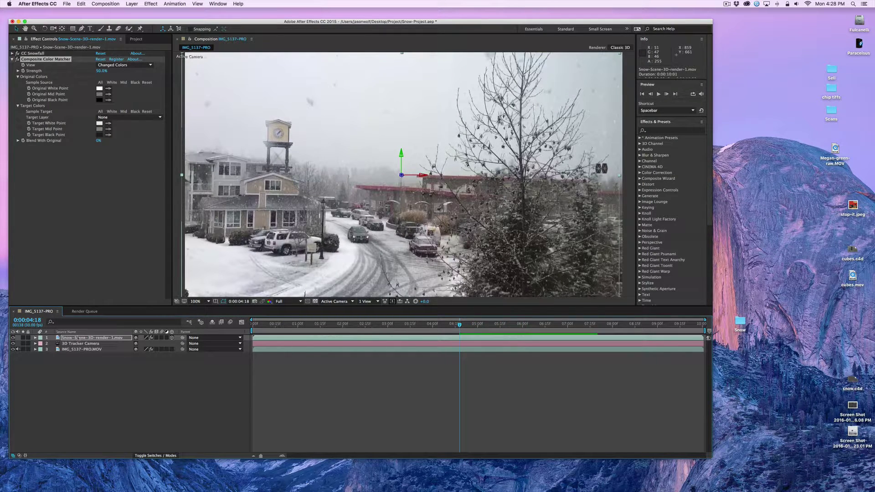
pyautogui.press('t')
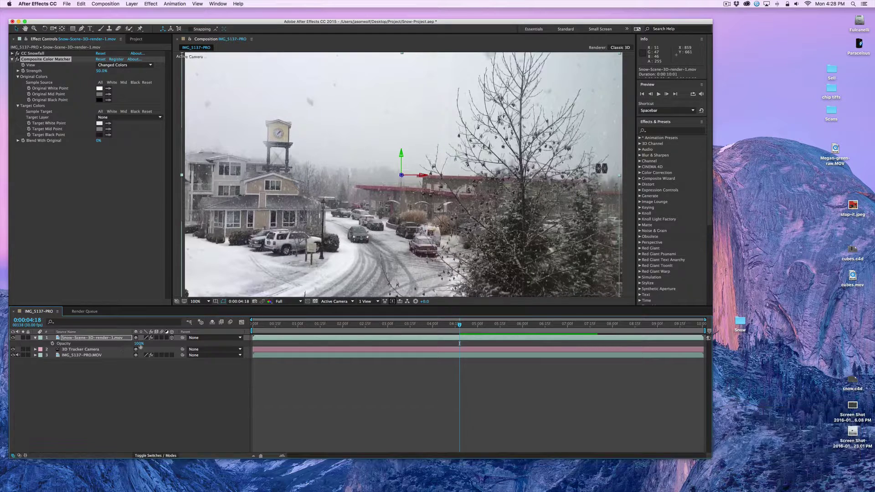
pyautogui.moveTo(140, 344); pyautogui.dragTo(130, 344)
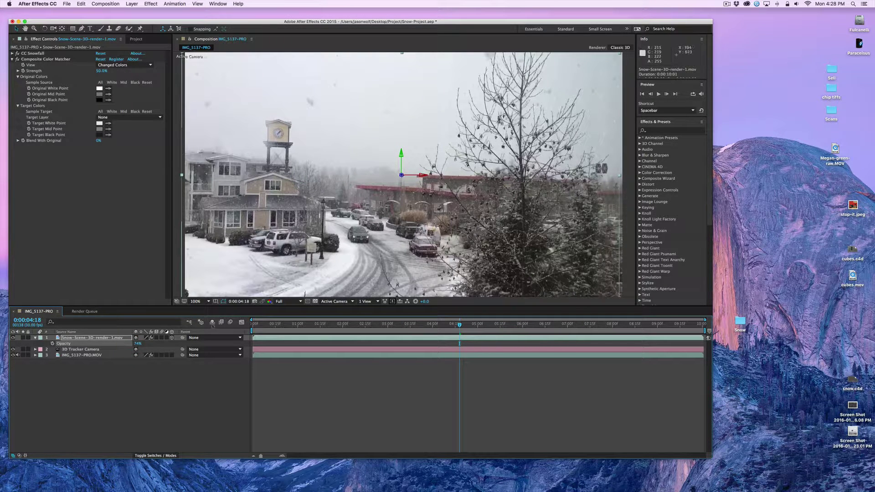
pyautogui.click(52, 344)
# Step: Add opacity keyframes at 0:00:05:23, 0:00:06:11 and 0:00:07:05 that raise the layer's opacity as the Tie Fighter approaches
pyautogui.press('space')
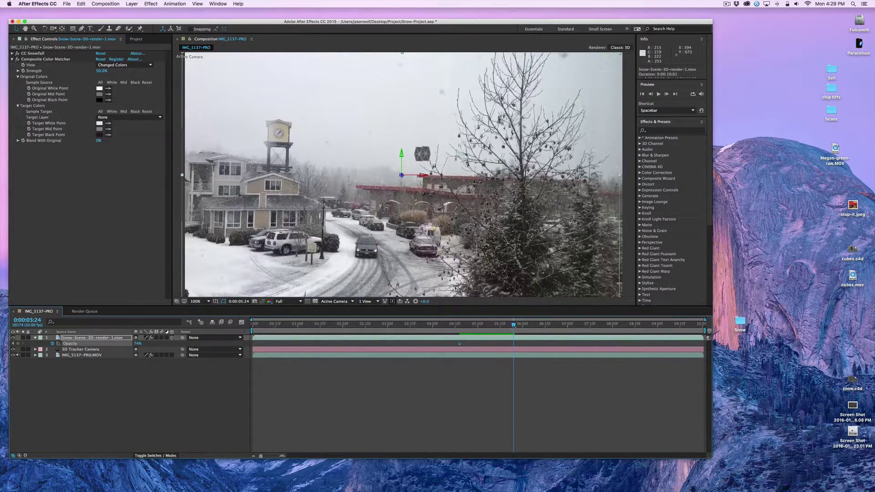
pyautogui.press('pagedown')
pyautogui.press('pageup')
pyautogui.press('pageup')
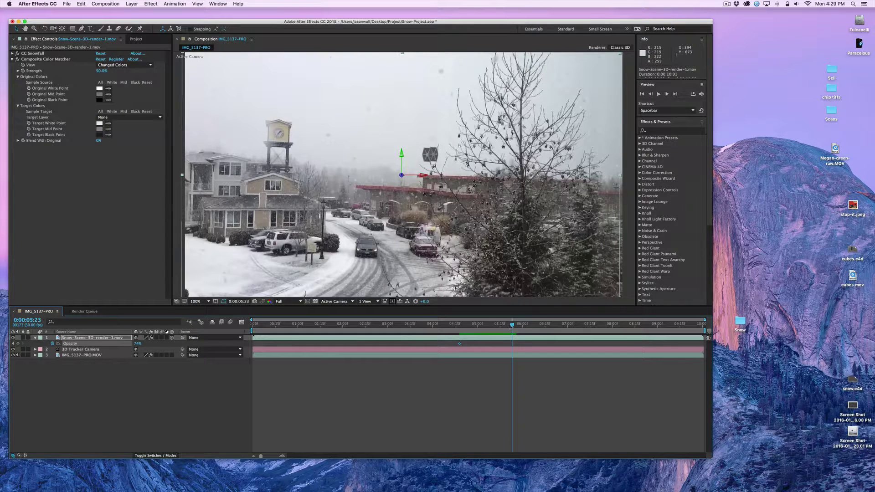
pyautogui.moveTo(137, 345); pyautogui.dragTo(142, 345)
pyautogui.press('space')
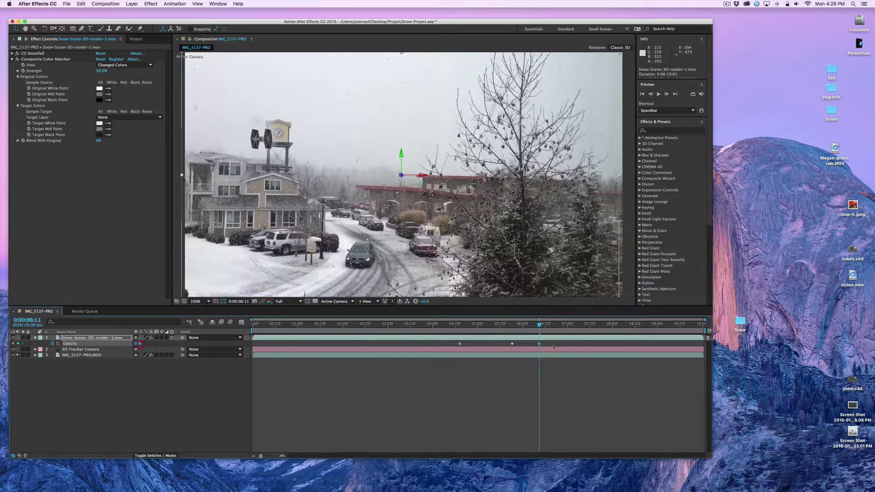
pyautogui.moveTo(545, 325); pyautogui.dragTo(576, 325)
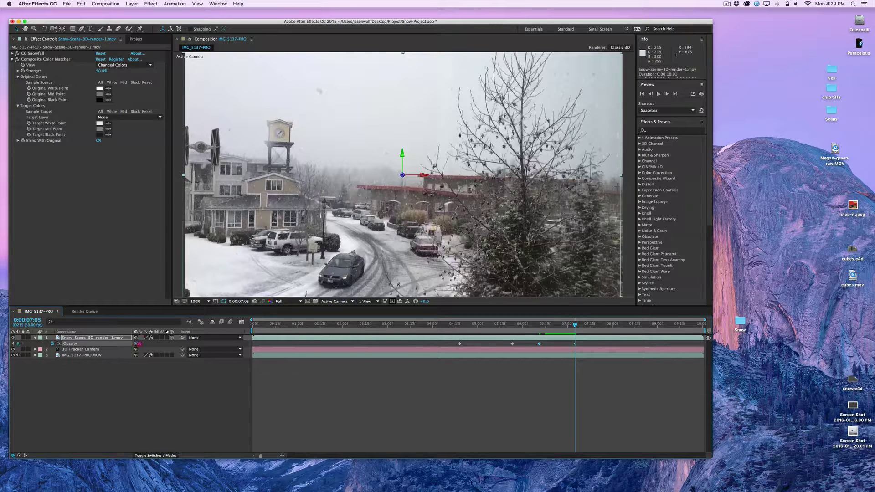
pyautogui.moveTo(137, 344); pyautogui.dragTo(154, 344)
pyautogui.click(35, 337)
# Step: Scrub back to 0:00:05:28 to check the composite, deselect the layer and save the project
pyautogui.moveTo(575, 324); pyautogui.dragTo(519, 325)
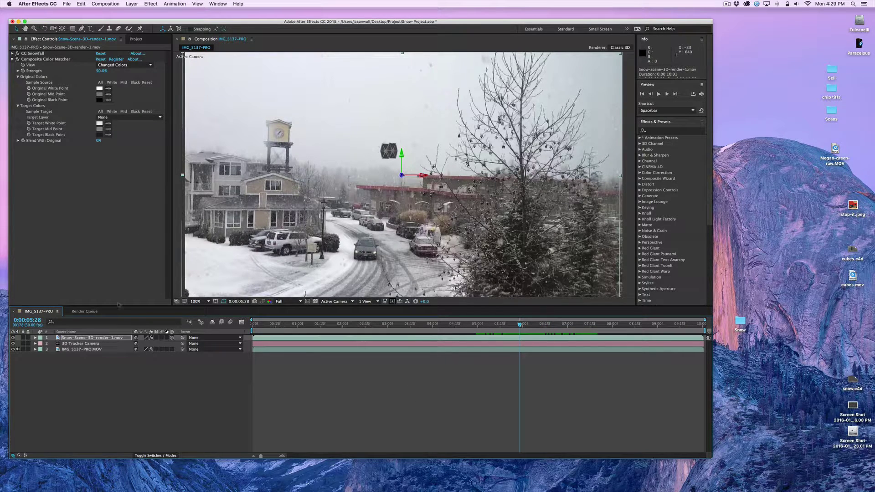
pyautogui.click(110, 374)
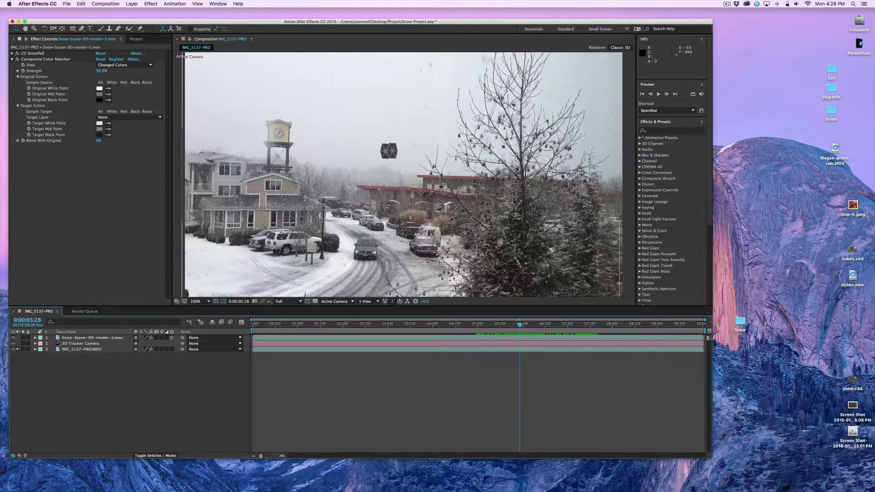
pyautogui.click(66, 3)
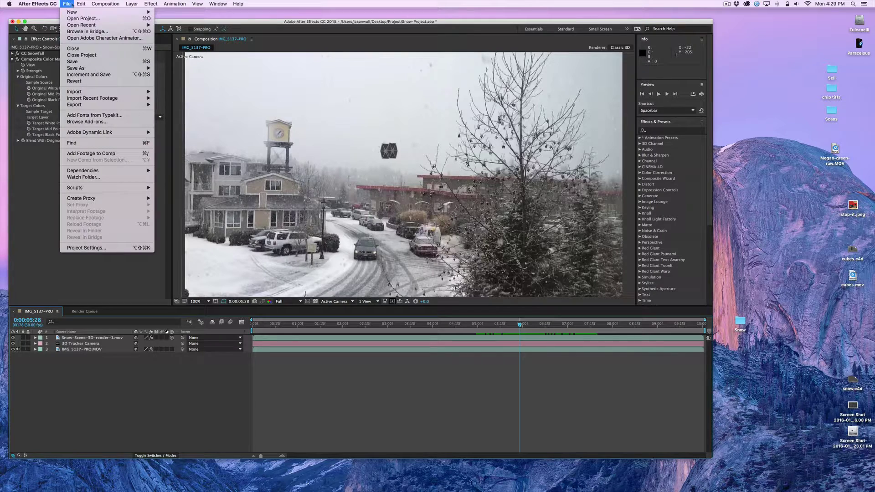
pyautogui.click(78, 62)
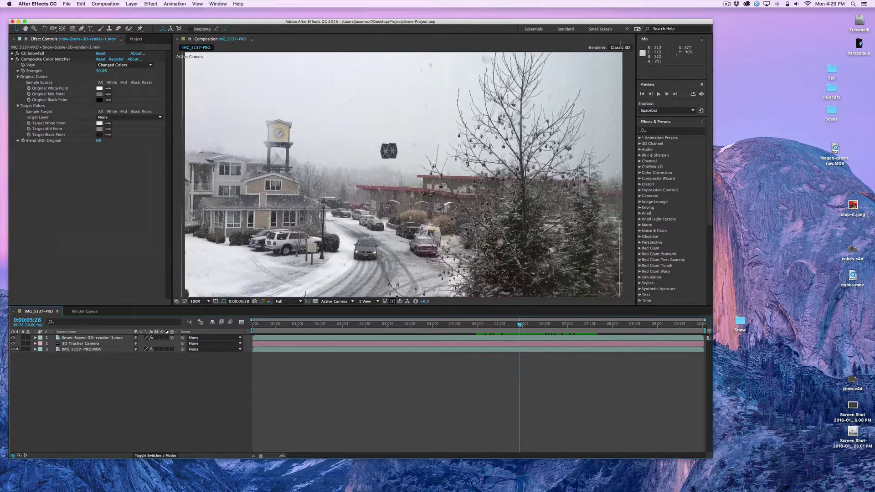
pyautogui.click(726, 3)
pyautogui.click(57, 338)
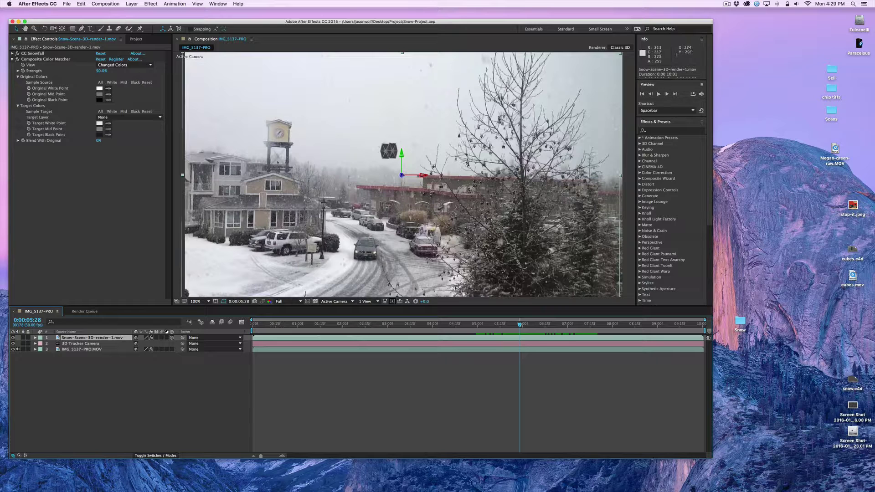
pyautogui.rightClick(75, 339)
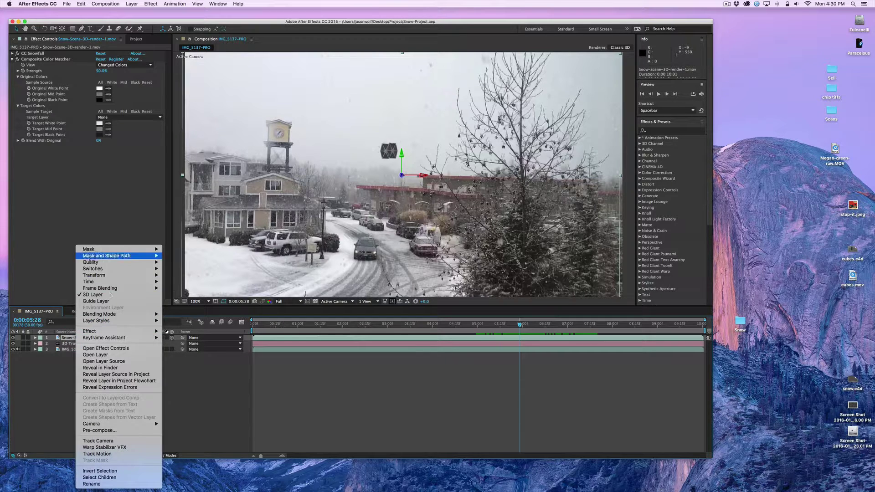
pyautogui.click(59, 415)
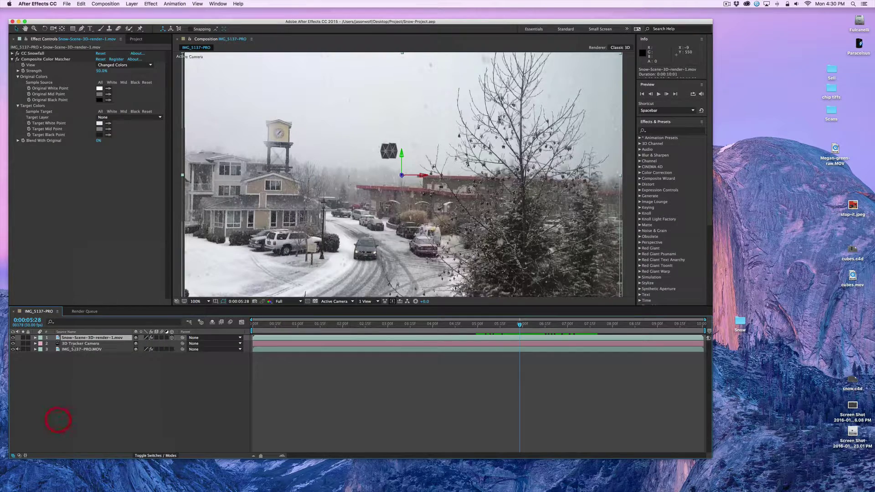
pyautogui.click(81, 3)
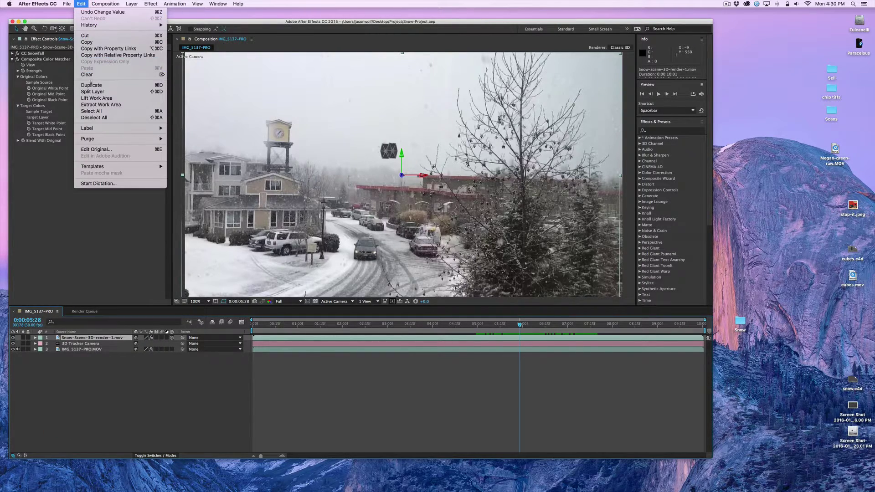
pyautogui.click(144, 86)
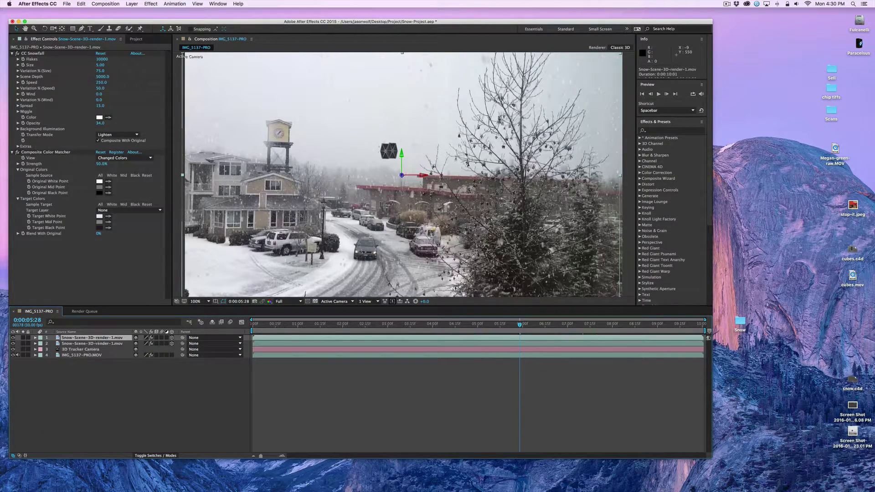
pyautogui.press('Return')
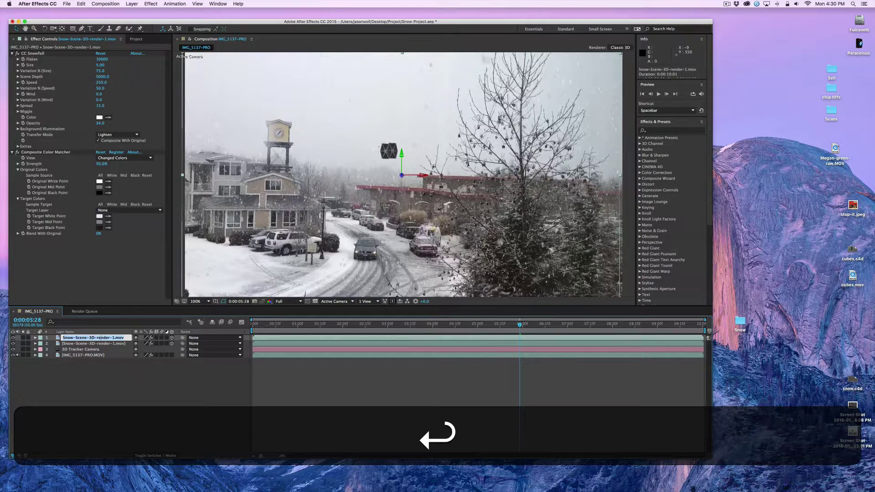
pyautogui.write('Tower')
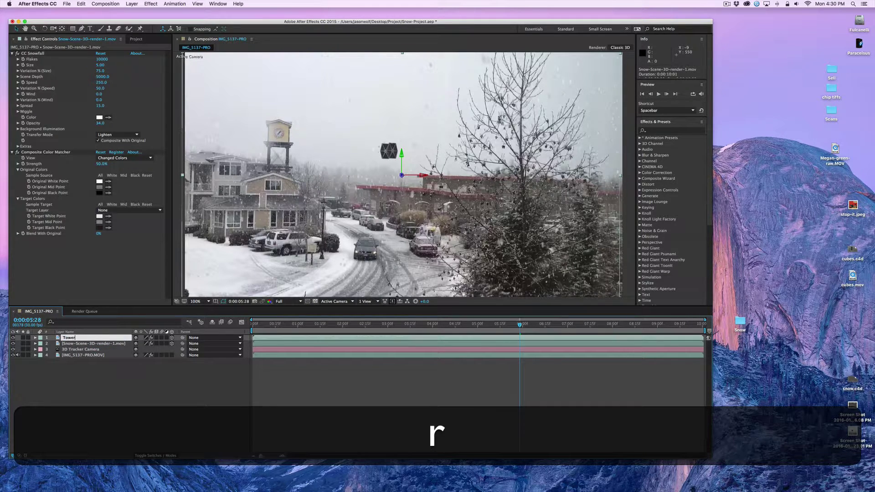
pyautogui.press('Return')
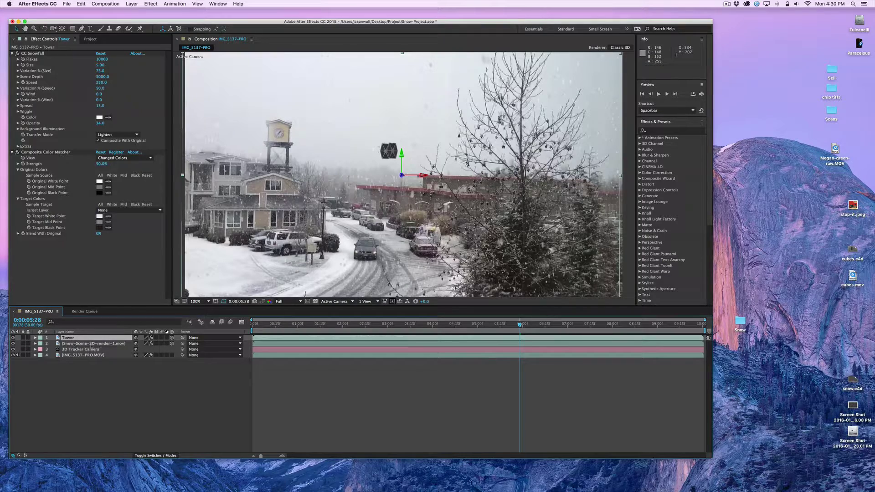
pyautogui.rightClick(74, 339)
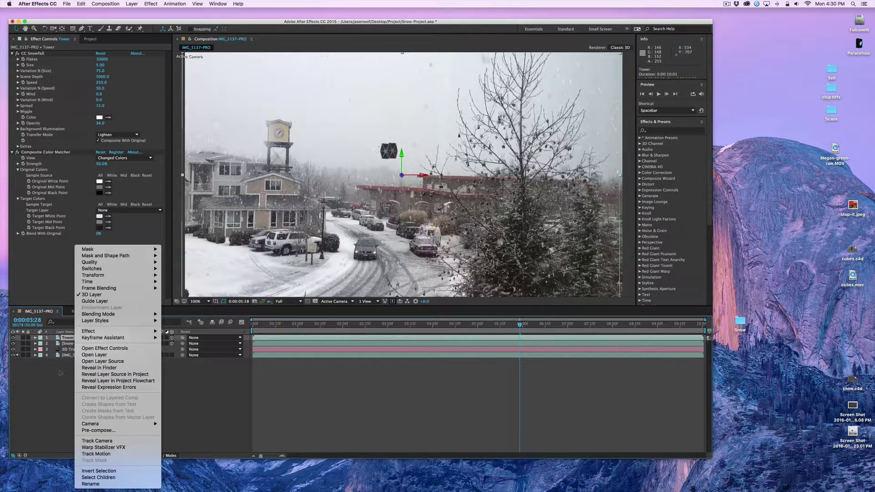
pyautogui.click(56, 373)
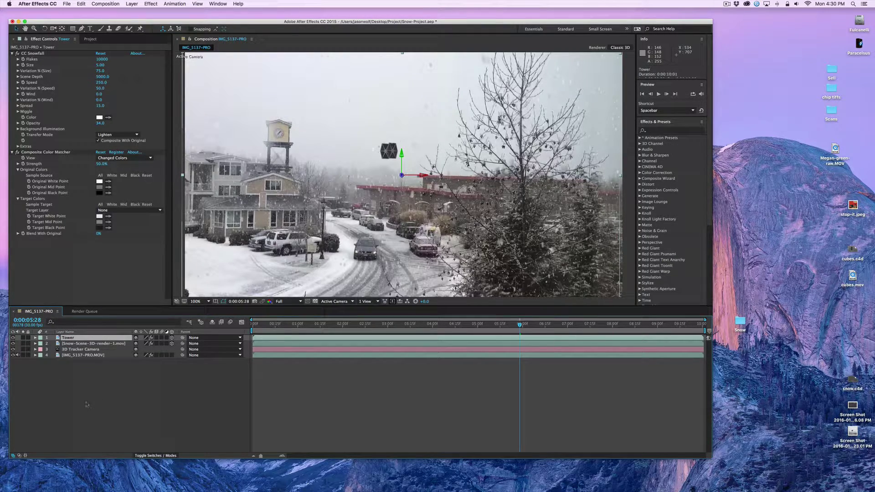
pyautogui.press('BackSpace')
# Step: Duplicate the IMG_5137-PRO.MOV footage layer and rename the copy Tower
pyautogui.click(71, 349)
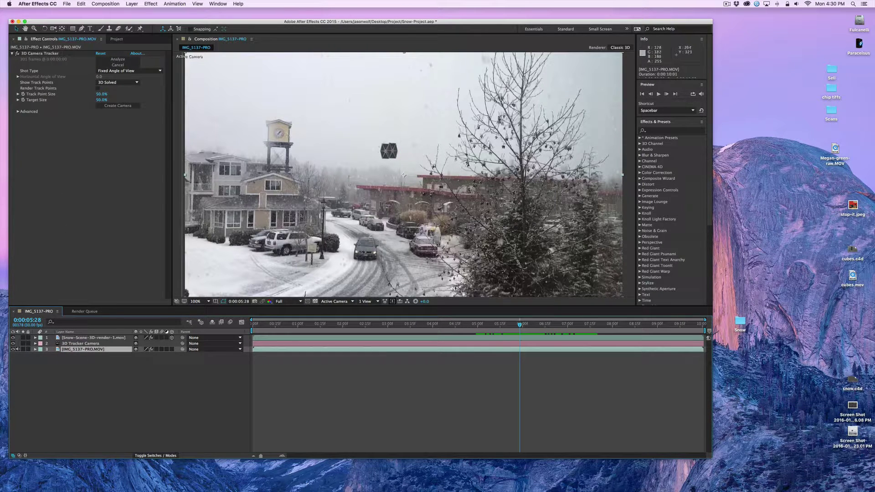
pyautogui.rightClick(82, 350)
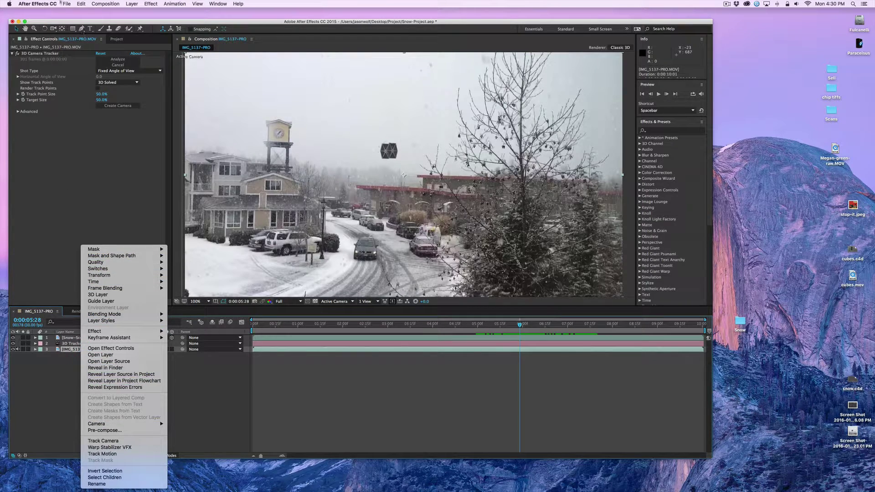
pyautogui.click(81, 4)
pyautogui.click(95, 86)
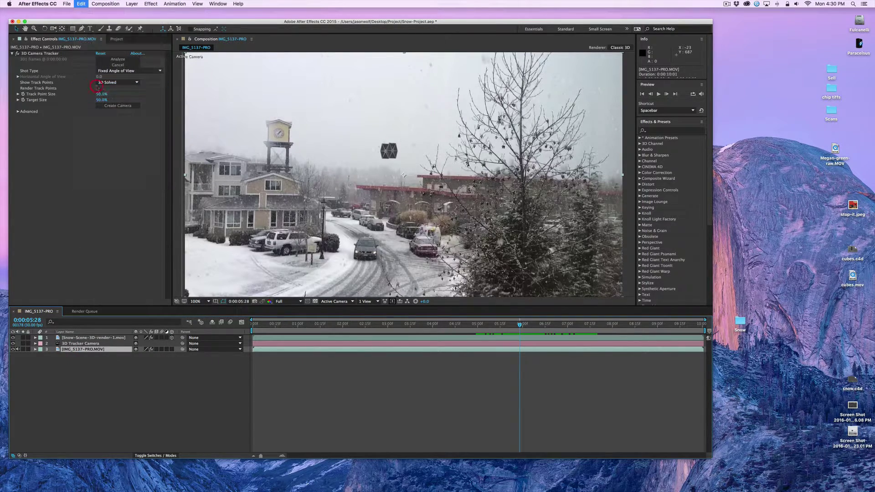
pyautogui.press('Return')
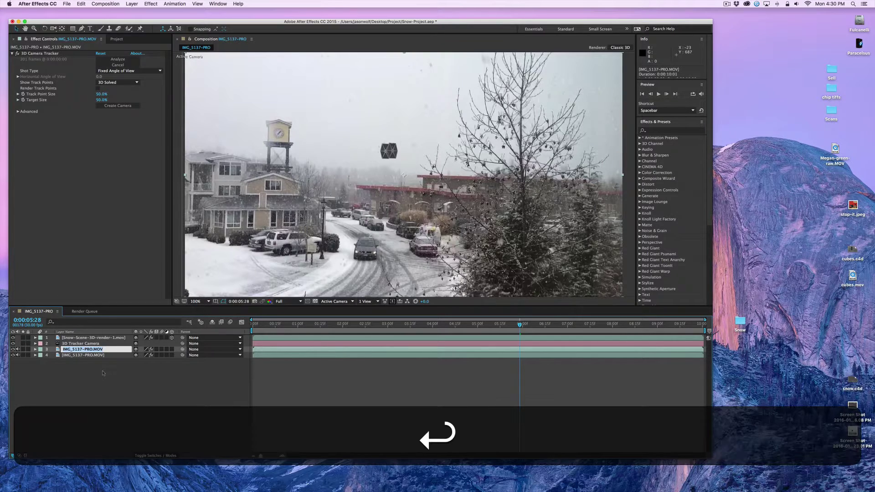
pyautogui.write('Tower')
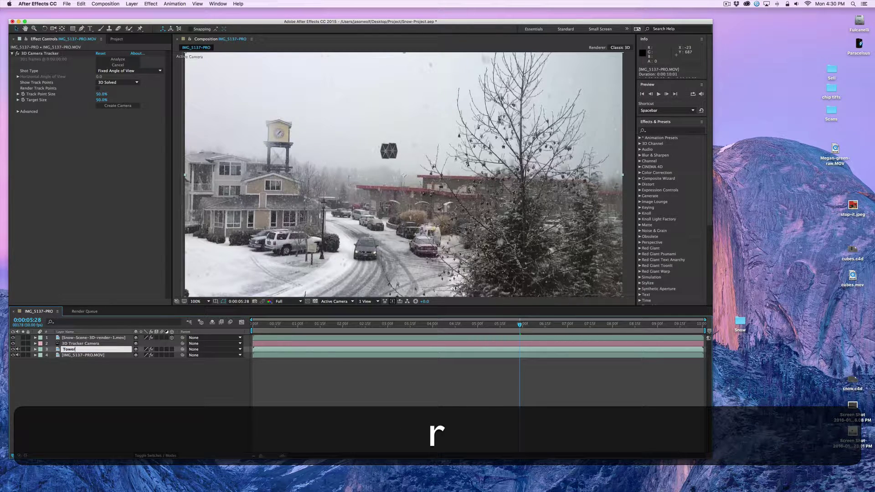
pyautogui.press('Return')
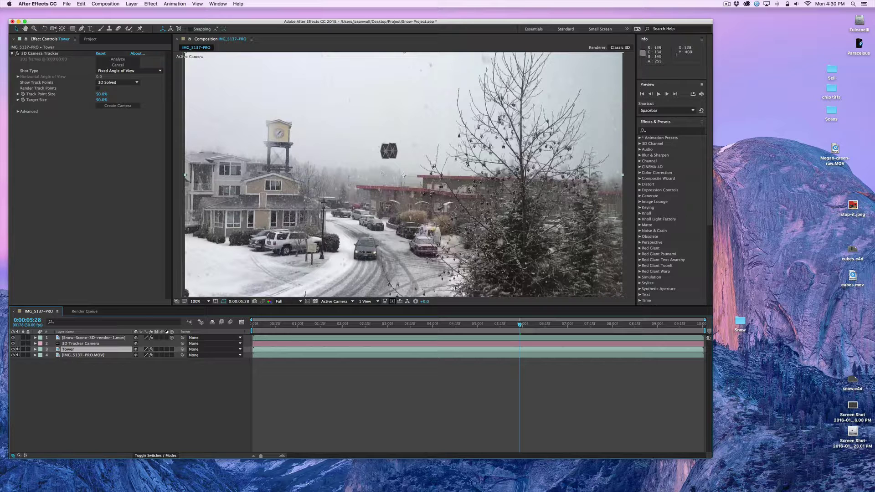
# Step: Move the Tower layer to the top of the layer stack and lower its opacity to 63%
pyautogui.moveTo(72, 349); pyautogui.dragTo(68, 335)
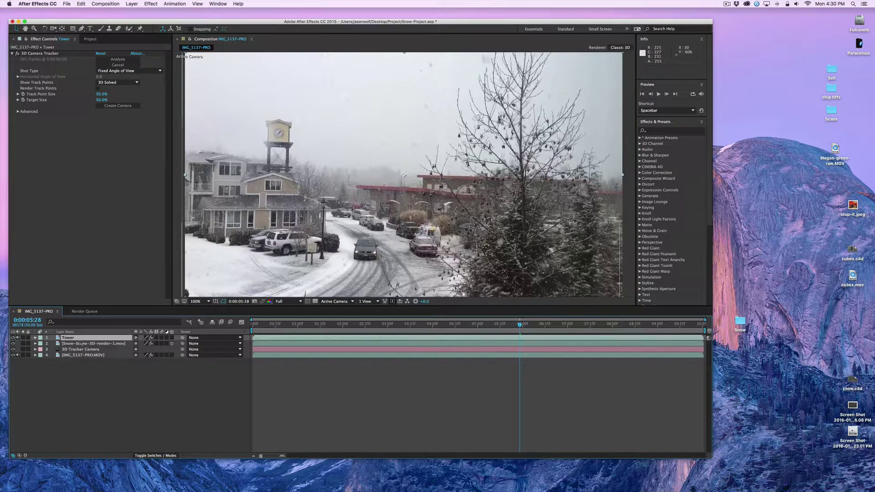
pyautogui.press('t')
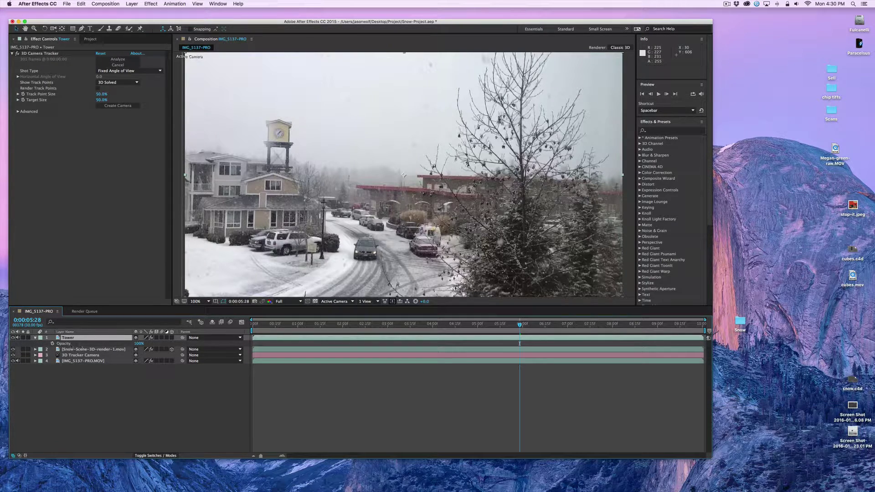
pyautogui.moveTo(140, 345); pyautogui.dragTo(127, 344)
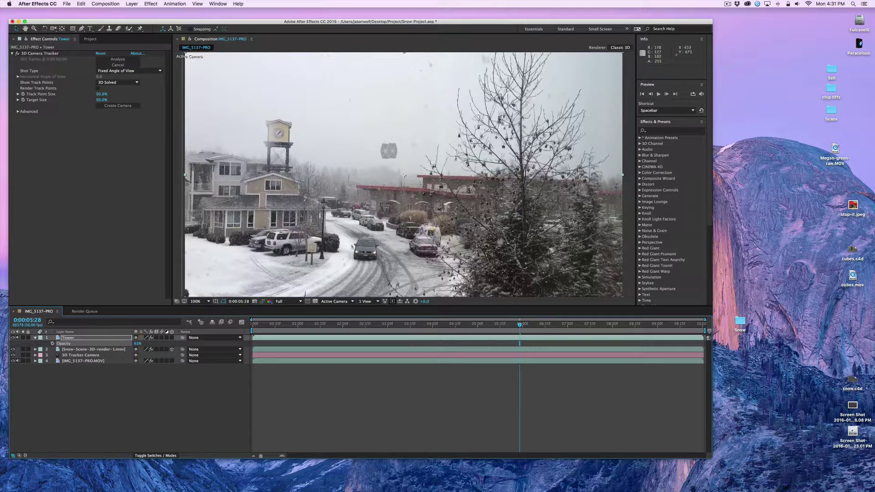
# Step: Trim the Tower layer to start at 0:00:06:07 and end at 0:00:06:12, around the Tie Fighter's pass by the clock tower
pyautogui.press('space')
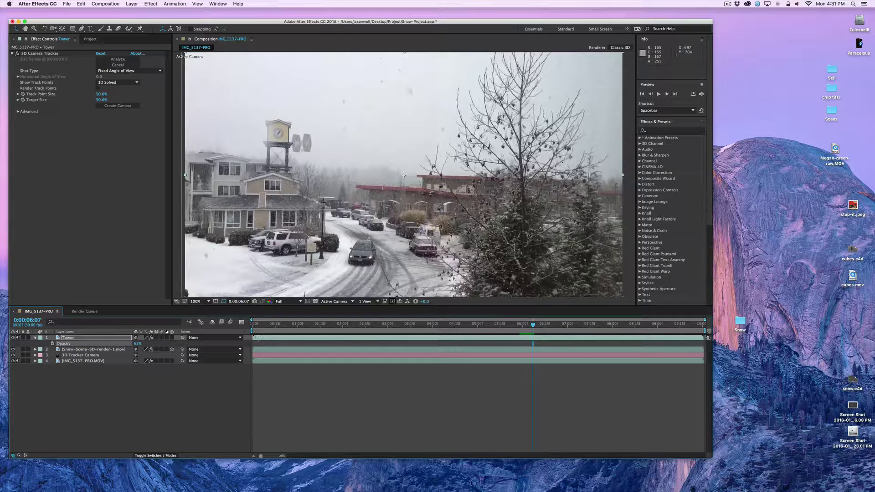
pyautogui.moveTo(257, 339); pyautogui.dragTo(532, 350)
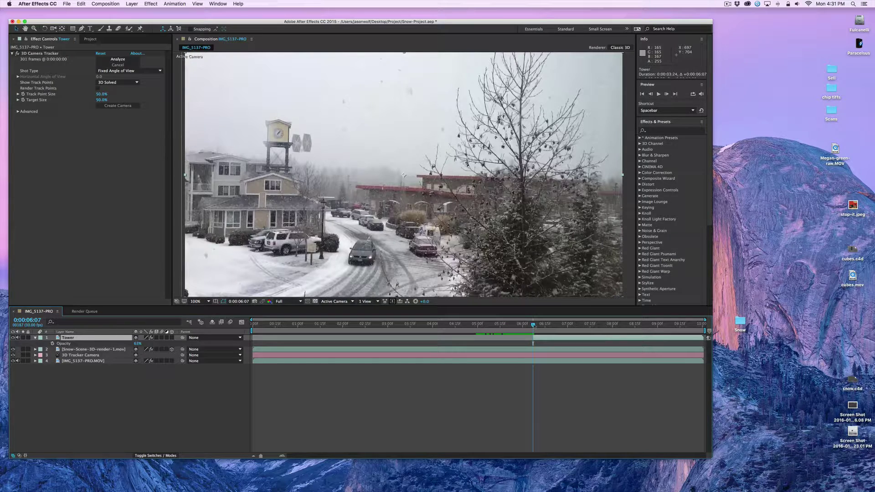
pyautogui.press('space')
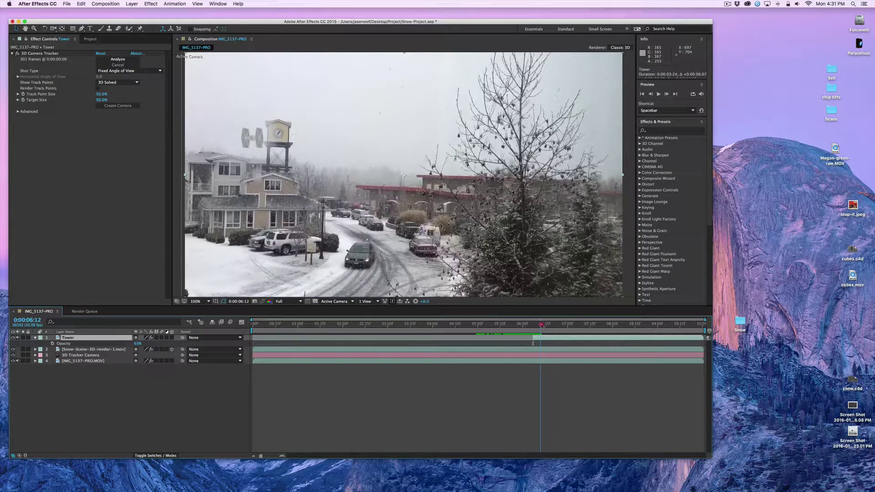
pyautogui.press('space')
pyautogui.moveTo(704, 338); pyautogui.dragTo(541, 340)
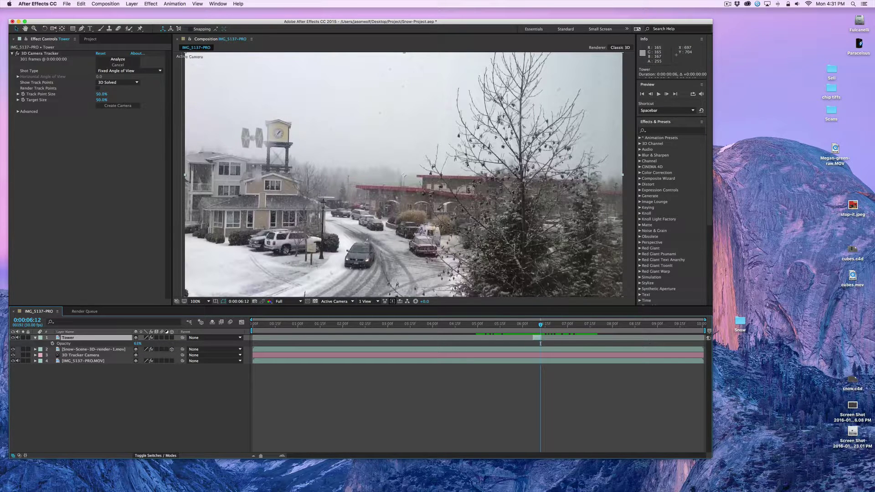
# Step: Set the Tower layer's opacity back to 100%, move to 0:00:06:08 and collapse the layer's opacity property
pyautogui.moveTo(705, 321); pyautogui.dragTo(620, 320)
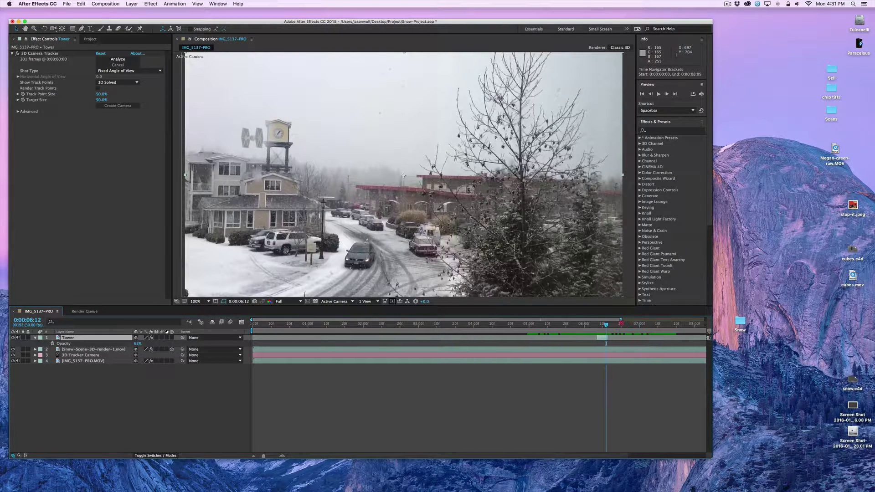
pyautogui.moveTo(252, 320); pyautogui.dragTo(526, 325)
pyautogui.moveTo(621, 320); pyautogui.dragTo(557, 320)
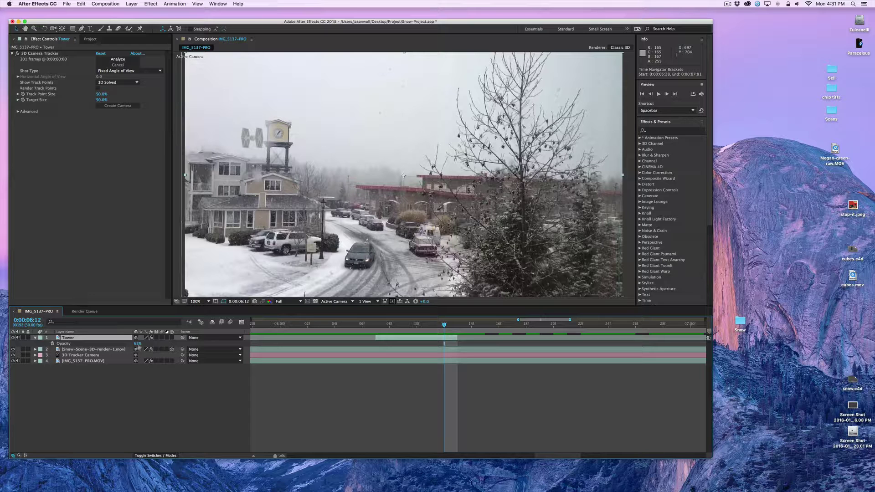
pyautogui.moveTo(138, 344); pyautogui.dragTo(181, 342)
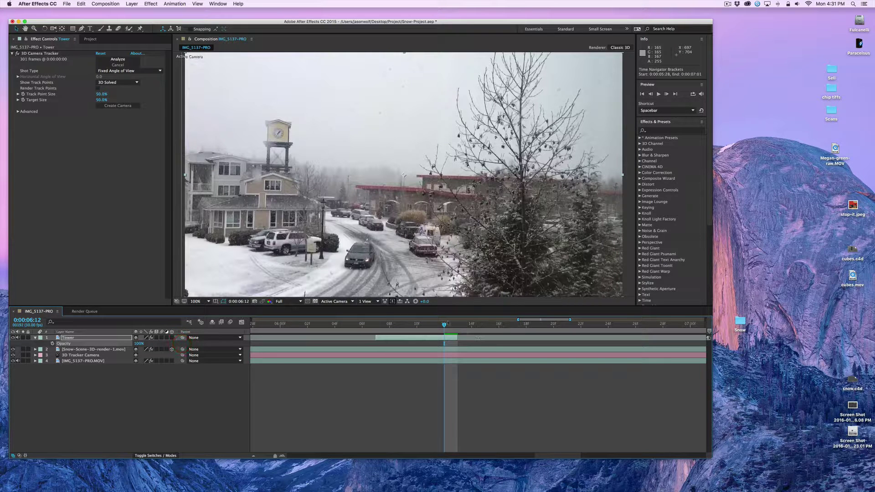
pyautogui.moveTo(444, 325); pyautogui.dragTo(376, 325)
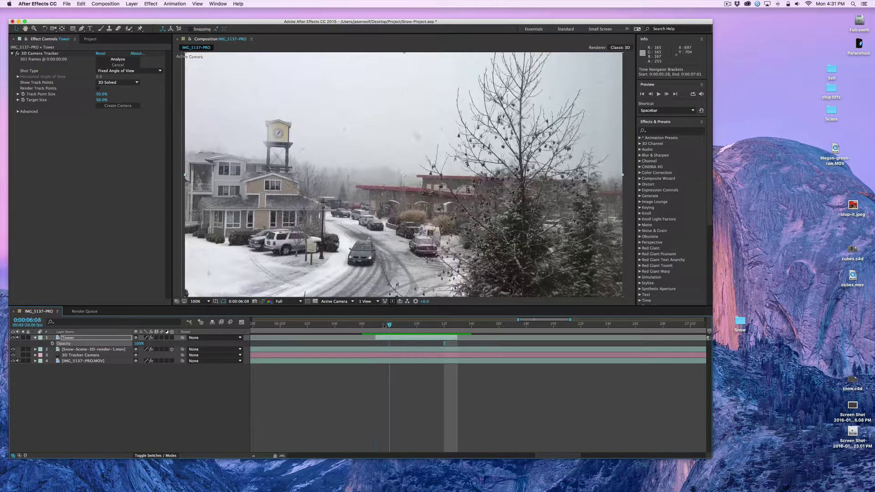
pyautogui.moveTo(381, 325); pyautogui.dragTo(387, 325)
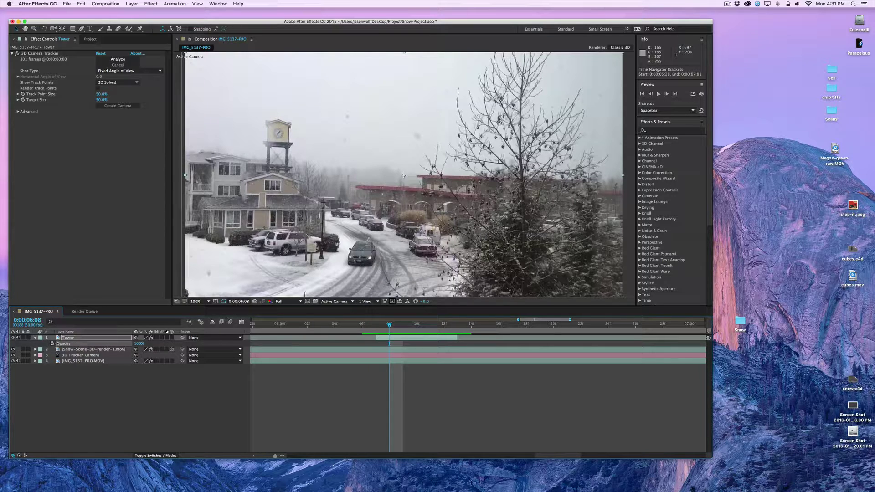
pyautogui.press('t')
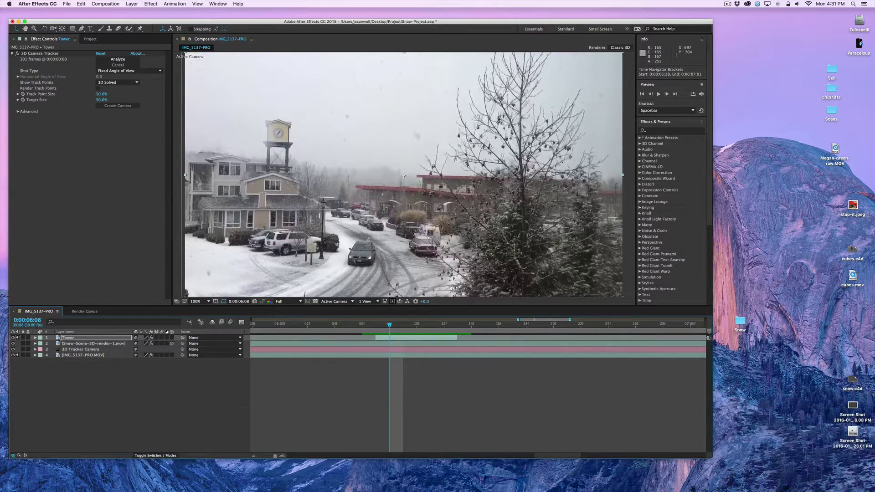
# Step: Make the Tower layer a 3D layer and scrub its first frames, returning to 0:00:06:08
pyautogui.click(68, 339)
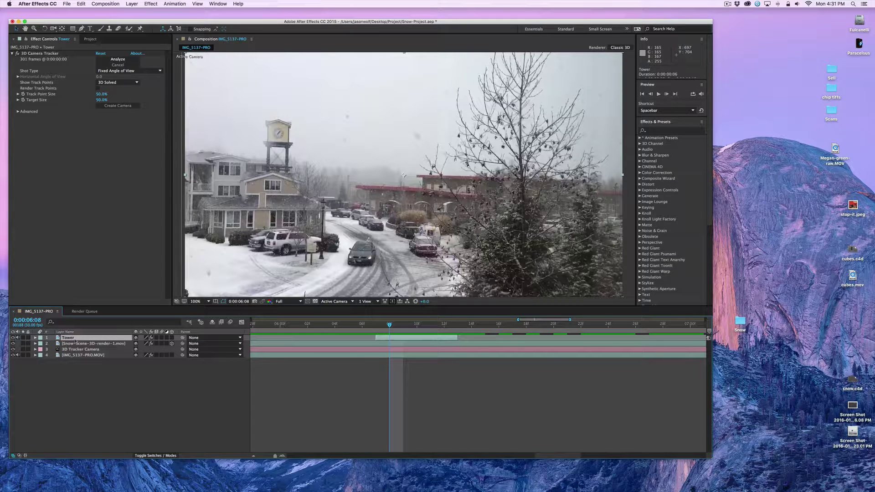
pyautogui.click(172, 337)
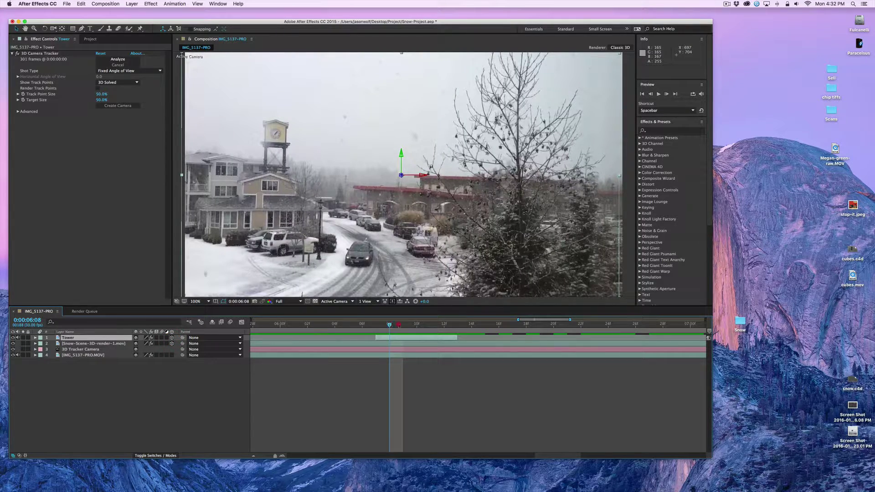
pyautogui.moveTo(398, 325)
pyautogui.mouseDown()
pyautogui.moveTo(362, 325)
pyautogui.moveTo(384, 326)
pyautogui.mouseUp()
# Step: Open the Tower layer in its own layer view with the Roto Brush tool, framed on the clock tower at 200%, with a small brush
pyautogui.click(129, 29)
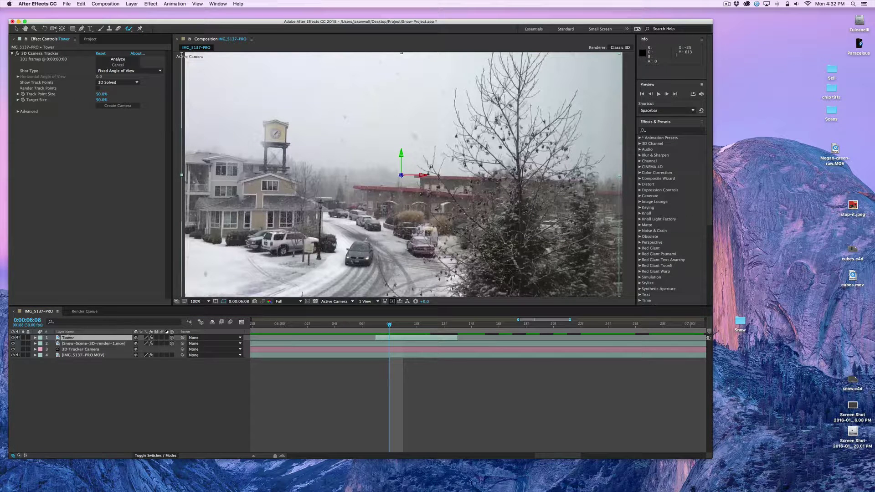
pyautogui.doubleClick(57, 338)
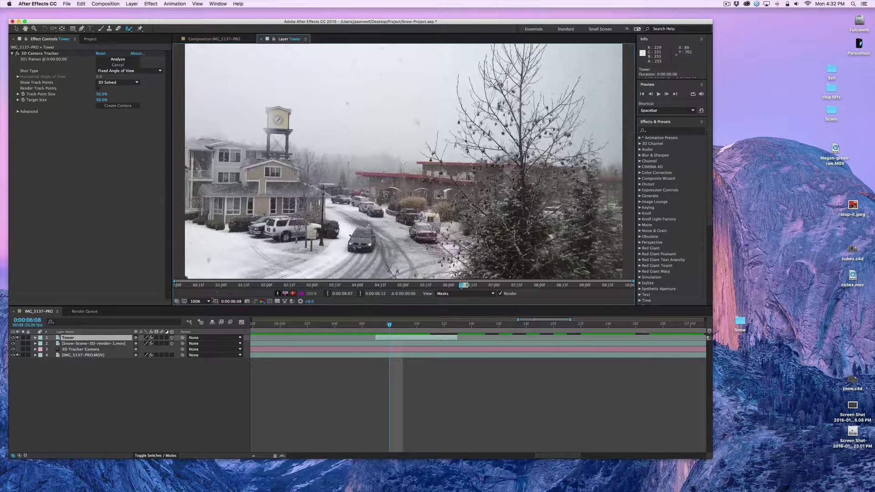
pyautogui.click(208, 301)
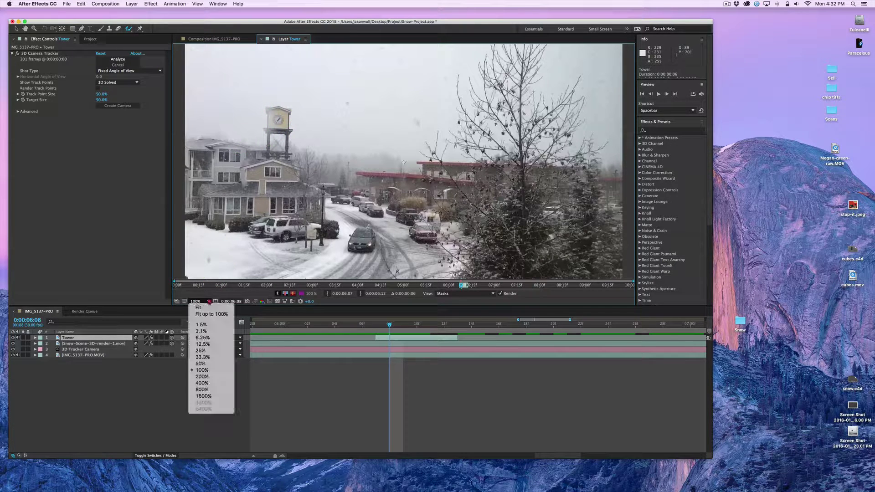
pyautogui.click(207, 377)
pyautogui.press('space')
pyautogui.moveTo(301, 146)
pyautogui.mouseDown()
pyautogui.moveTo(412, 171)
pyautogui.moveTo(425, 193)
pyautogui.mouseUp()
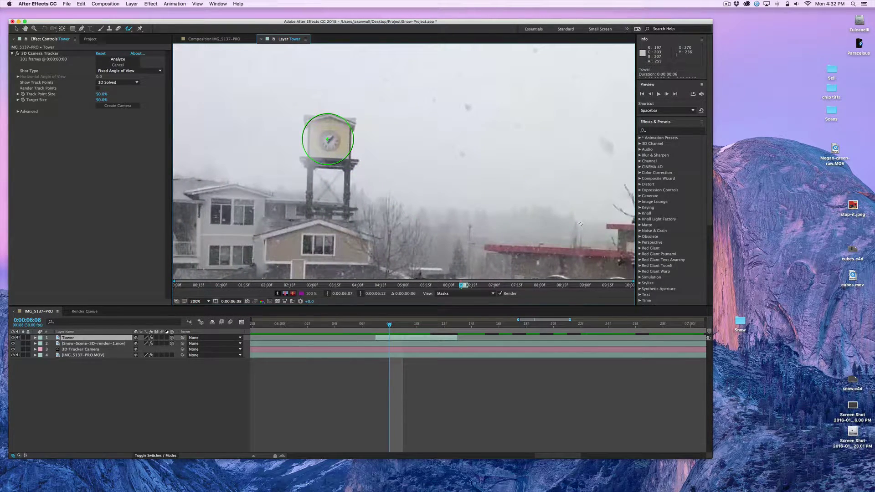
pyautogui.press('super')
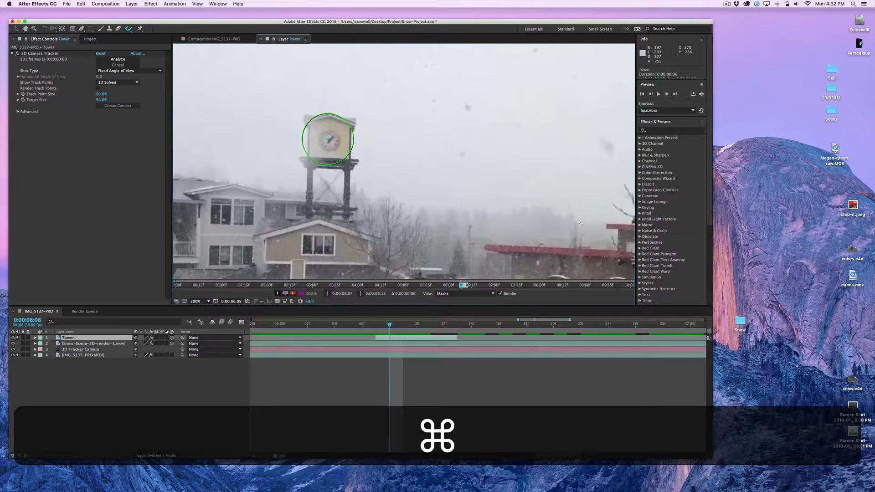
pyautogui.keyDown('super'); pyautogui.moveTo(327, 139); pyautogui.dragTo(315, 139); pyautogui.keyUp('super')
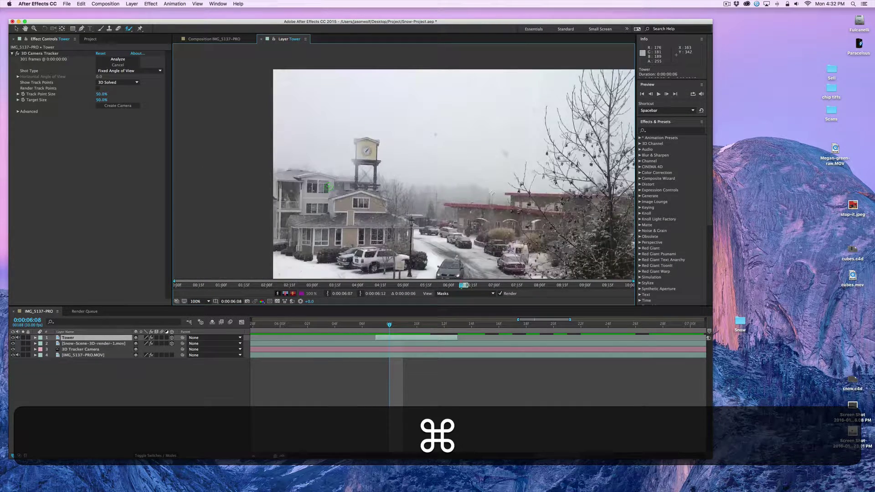
pyautogui.click(201, 301)
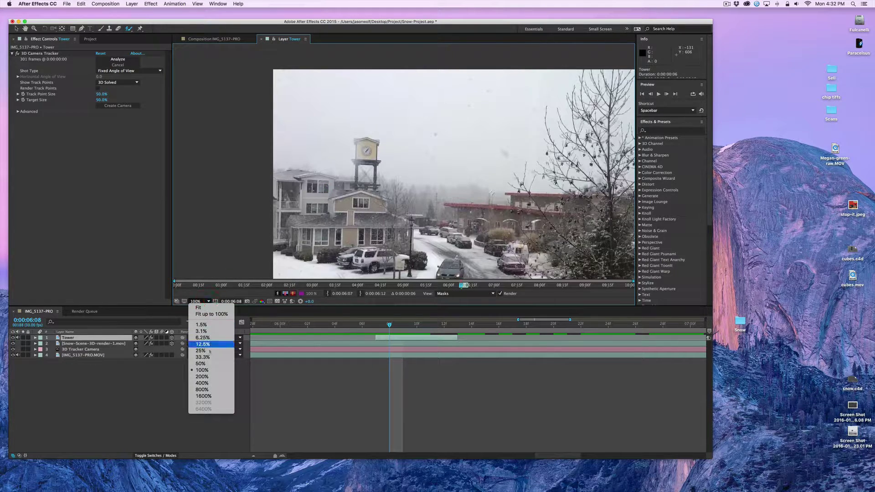
pyautogui.click(202, 376)
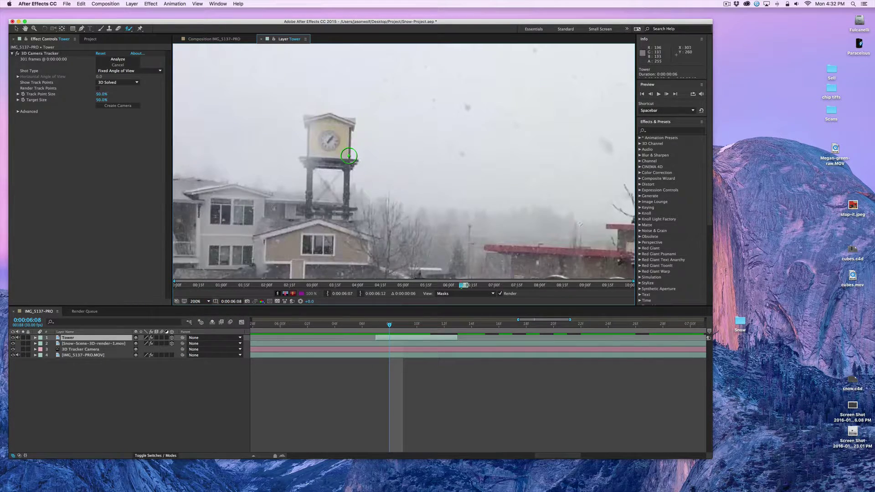
pyautogui.press('space')
pyautogui.moveTo(332, 154); pyautogui.dragTo(360, 183)
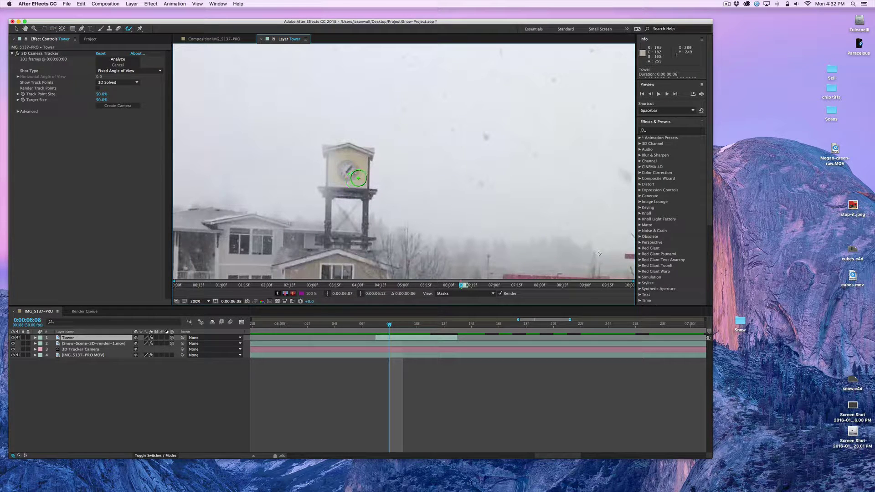
pyautogui.press('super')
# Step: Lower the Tower layer's opacity to 57%, compare frames 0:00:06:08 and 0:00:06:09, then raise the opacity again and collapse the property
pyautogui.press('t')
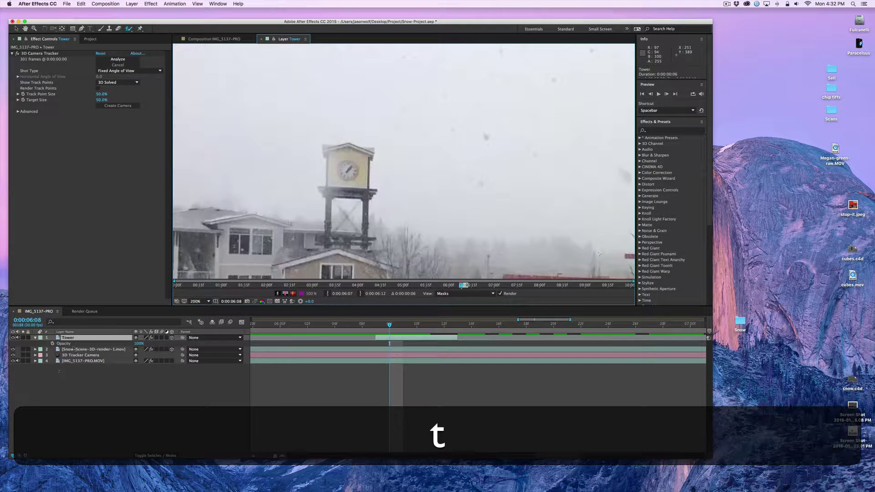
pyautogui.moveTo(132, 344); pyautogui.dragTo(132, 346)
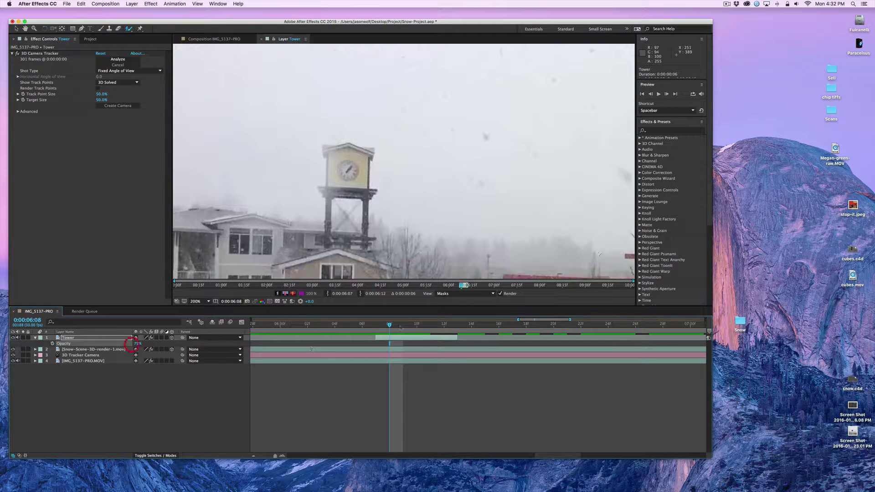
pyautogui.moveTo(394, 326)
pyautogui.mouseDown()
pyautogui.moveTo(440, 326)
pyautogui.moveTo(390, 326)
pyautogui.moveTo(403, 326)
pyautogui.mouseUp()
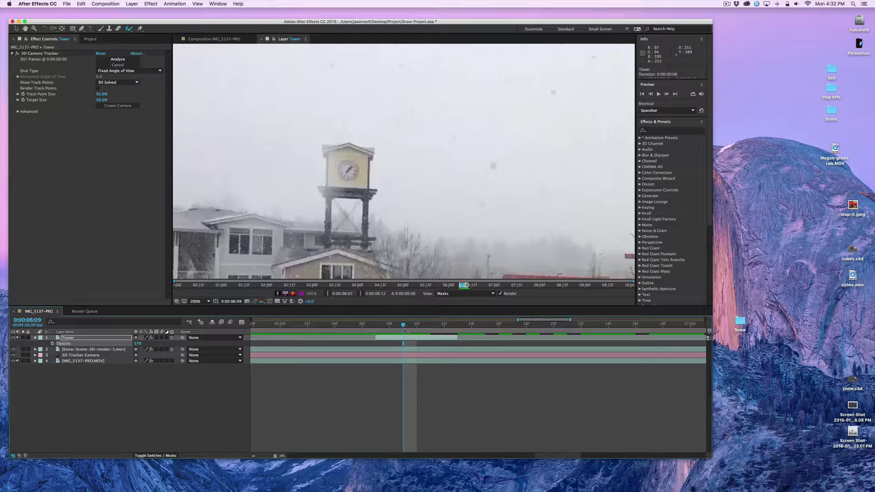
pyautogui.moveTo(403, 326)
pyautogui.mouseDown()
pyautogui.moveTo(443, 326)
pyautogui.moveTo(390, 327)
pyautogui.mouseUp()
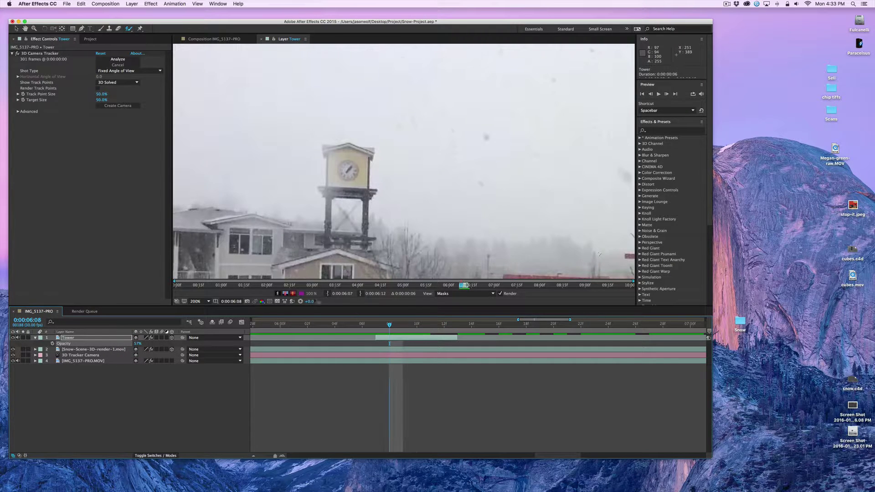
pyautogui.click(220, 39)
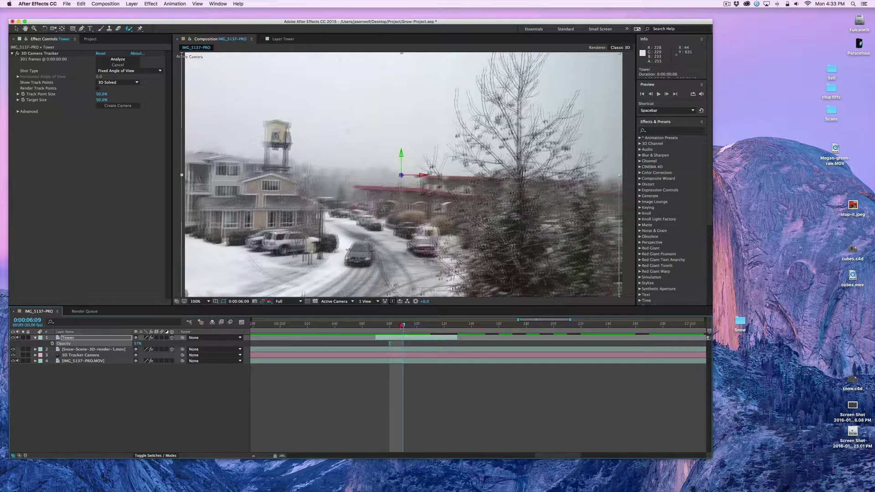
pyautogui.click(390, 325)
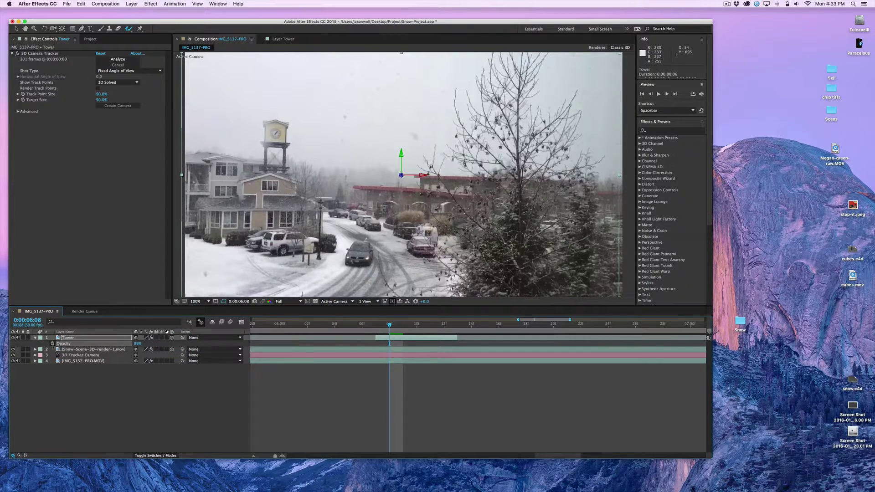
pyautogui.press('t')
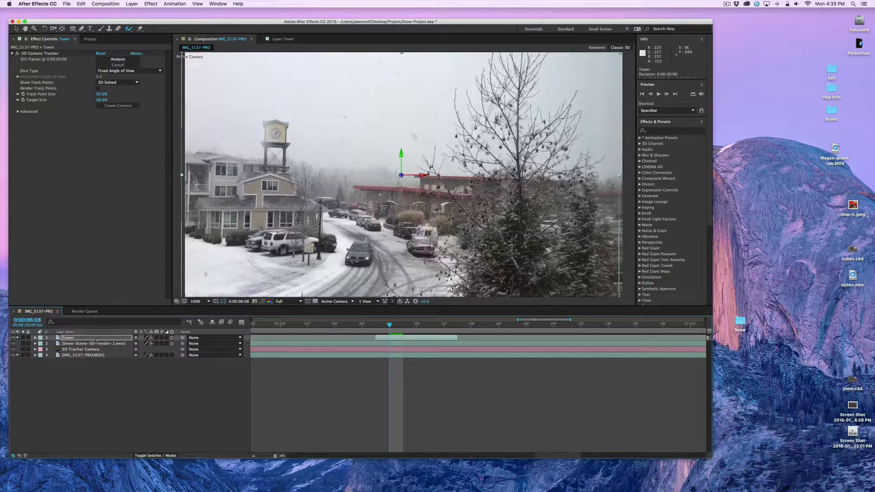
# Step: At 0:00:06:07, roto-brush the clock tower's head and platform as foreground on the Tower layer and subtract the legs below
pyautogui.doubleClick(63, 338)
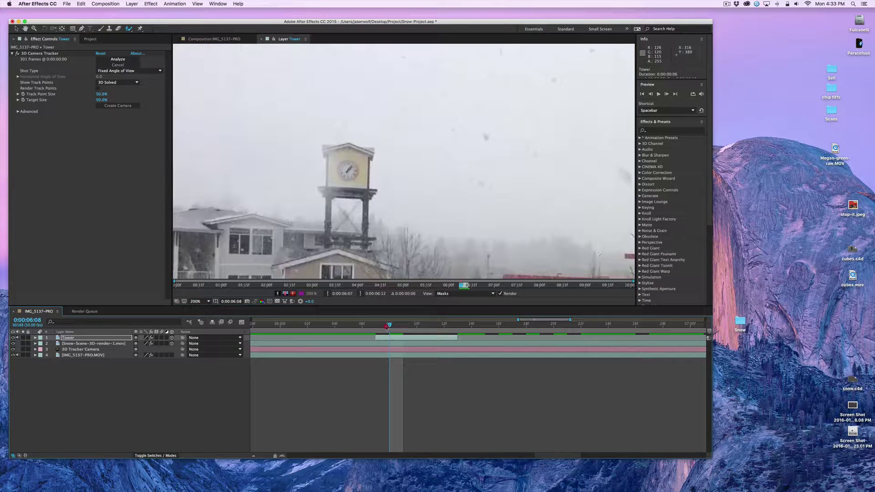
pyautogui.press('pageup')
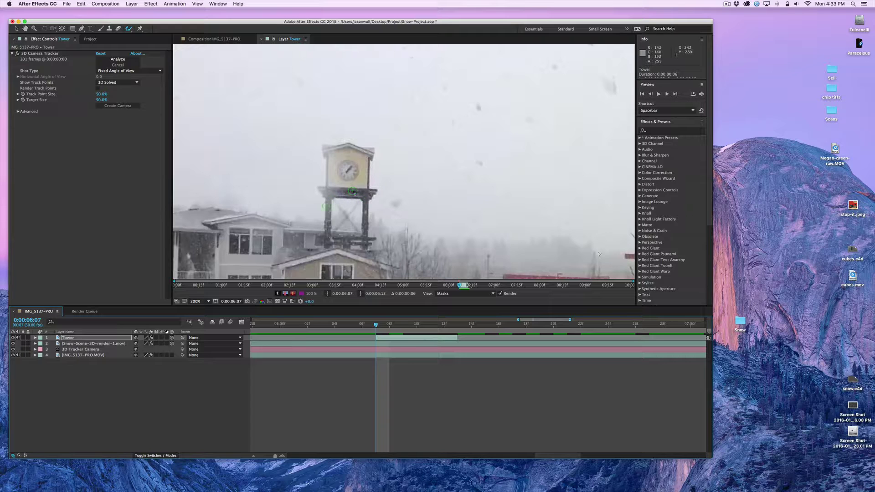
pyautogui.moveTo(328, 205)
pyautogui.mouseDown()
pyautogui.moveTo(328, 146)
pyautogui.moveTo(369, 151)
pyautogui.moveTo(366, 205)
pyautogui.moveTo(339, 191)
pyautogui.mouseUp()
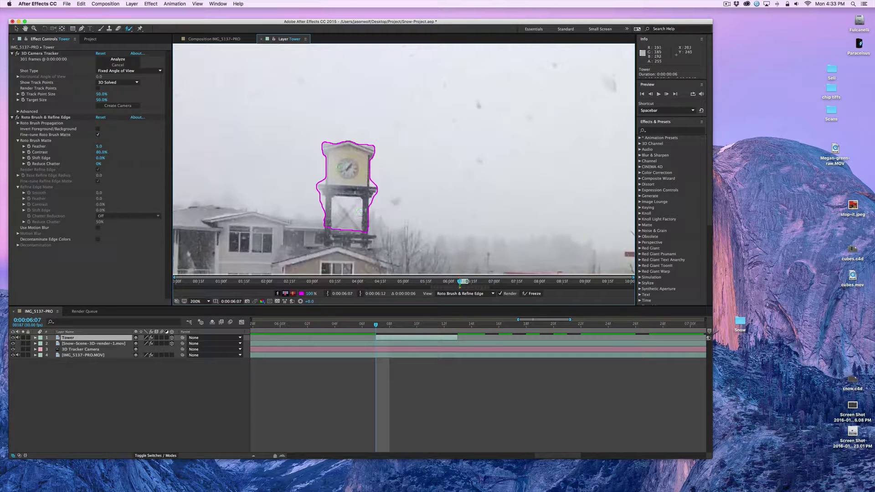
pyautogui.press('alt')
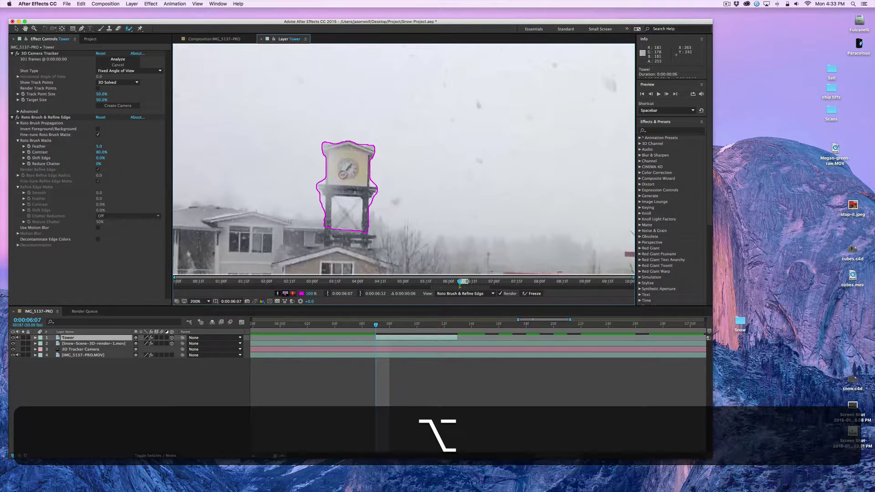
pyautogui.moveTo(375, 230)
pyautogui.keyDown('alt'); pyautogui.mouseDown()
pyautogui.moveTo(377, 214)
pyautogui.moveTo(360, 208)
pyautogui.moveTo(313, 218)
pyautogui.mouseUp(); pyautogui.keyUp('alt')
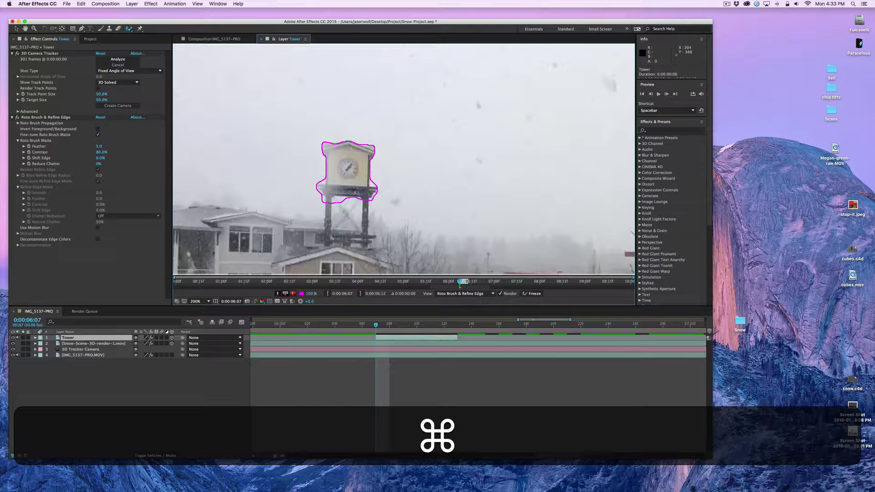
# Step: Subtract the sky gap between the tower's legs, just under the platform, from the Roto Brush selection at 400% magnification
pyautogui.click(208, 301)
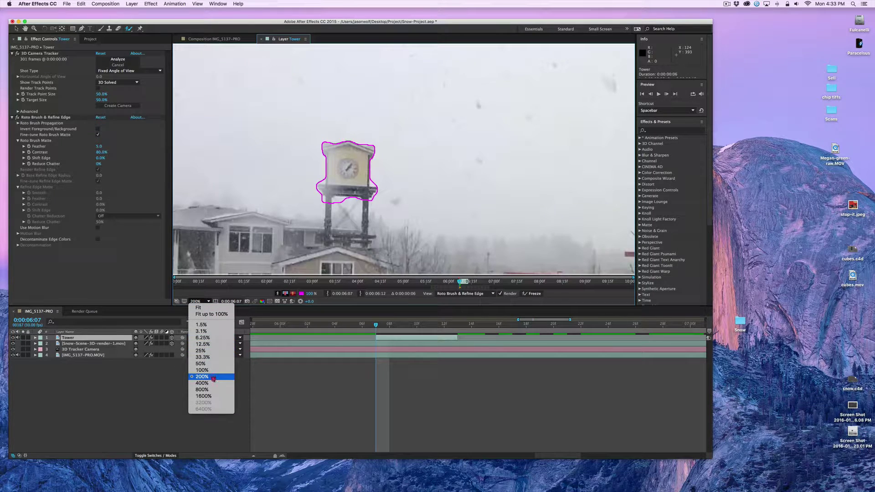
pyautogui.click(211, 383)
pyautogui.press('space')
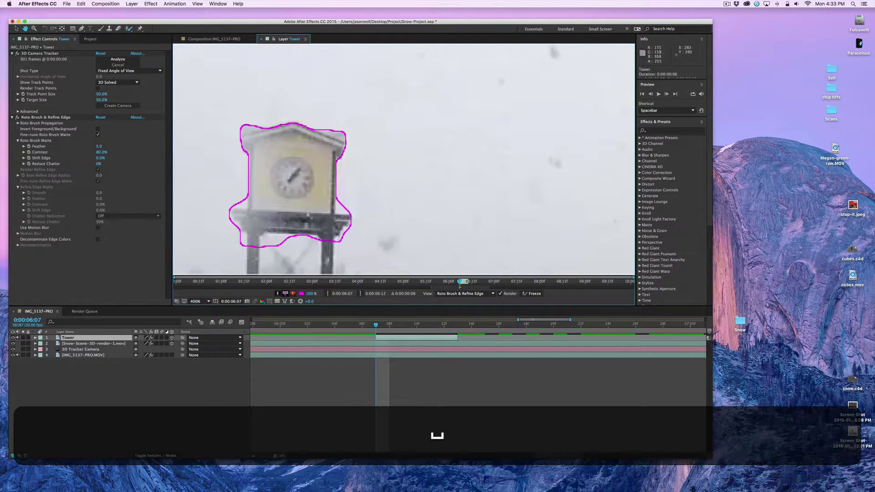
pyautogui.moveTo(307, 215); pyautogui.dragTo(357, 185)
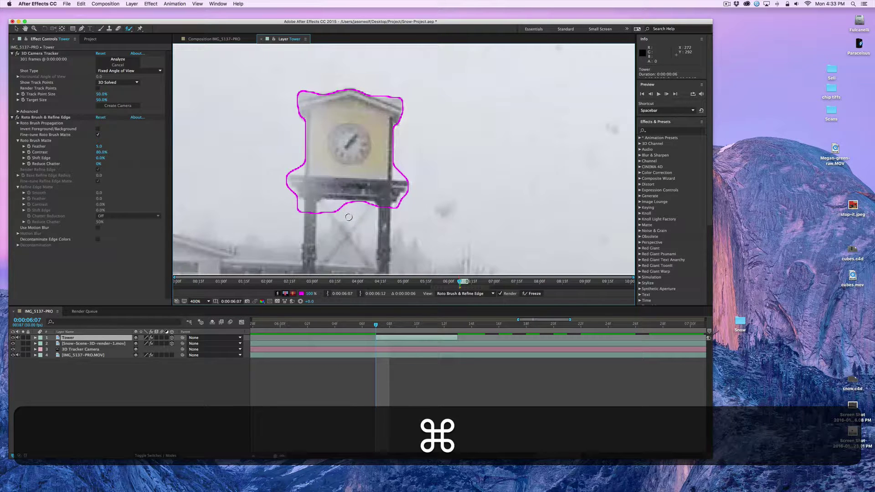
pyautogui.keyDown('alt'); pyautogui.moveTo(321, 214); pyautogui.dragTo(376, 206); pyautogui.keyUp('alt')
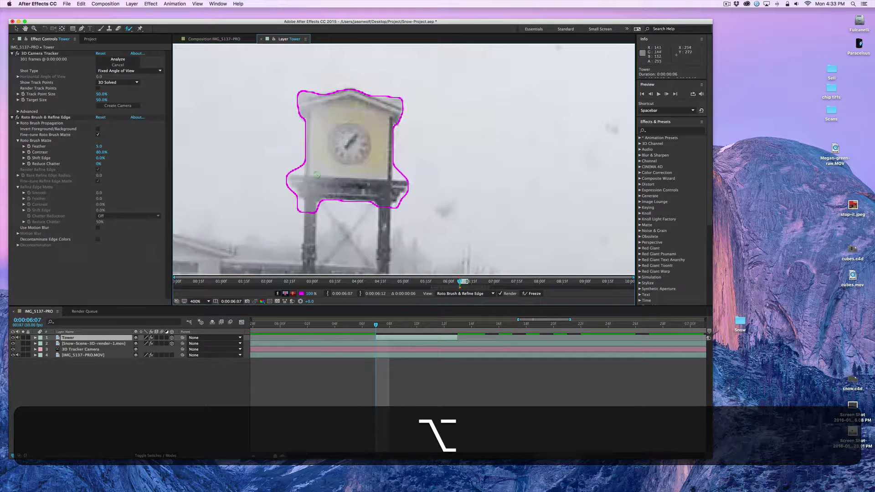
# Step: Subtract the excess sky above and below both ends of the tower's platform so the Roto Brush outline hugs its edges
pyautogui.keyDown('alt'); pyautogui.moveTo(296, 161); pyautogui.dragTo(302, 169); pyautogui.keyUp('alt')
pyautogui.moveTo(288, 206)
pyautogui.keyDown('alt'); pyautogui.mouseDown()
pyautogui.moveTo(294, 214)
pyautogui.moveTo(301, 204)
pyautogui.mouseUp(); pyautogui.keyUp('alt')
pyautogui.keyDown('alt'); pyautogui.moveTo(406, 167); pyautogui.dragTo(401, 176); pyautogui.keyUp('alt')
pyautogui.keyDown('alt'); pyautogui.moveTo(298, 205); pyautogui.dragTo(297, 198); pyautogui.keyUp('alt')
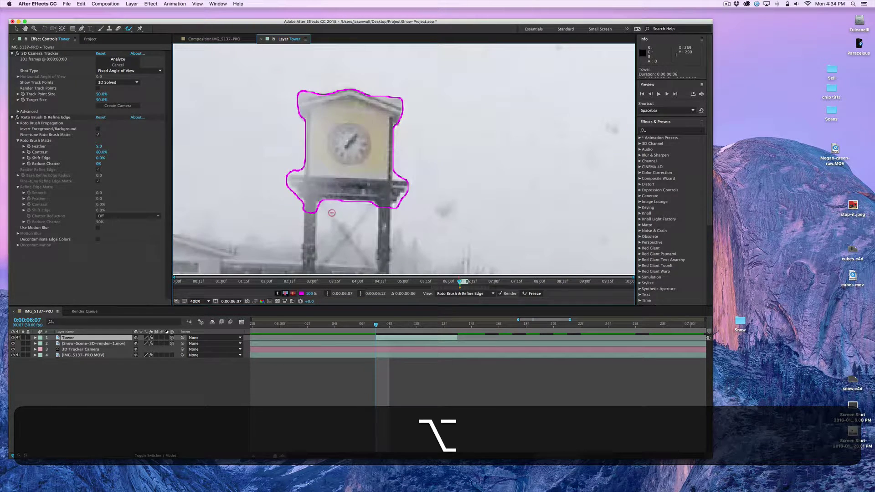
pyautogui.keyDown('alt'); pyautogui.click(299, 170); pyautogui.keyUp('alt')
pyautogui.keyDown('alt'); pyautogui.click(293, 168); pyautogui.keyUp('alt')
pyautogui.keyDown('alt'); pyautogui.click(396, 174); pyautogui.keyUp('alt')
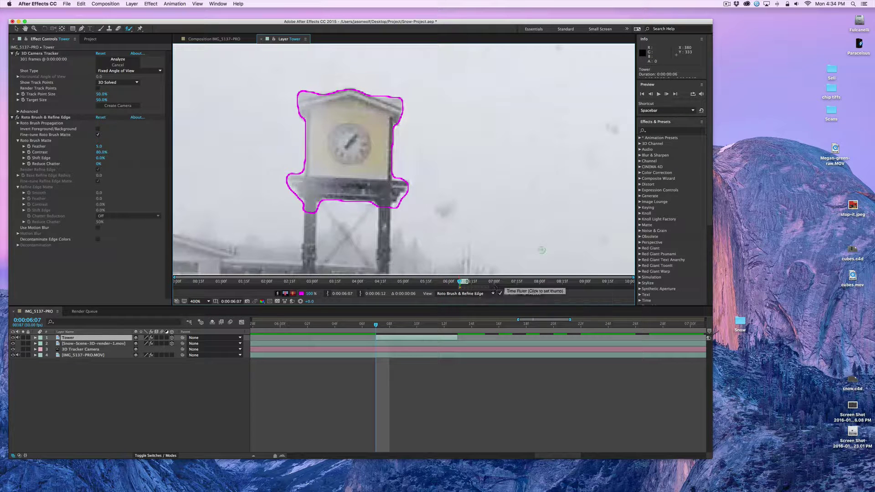
# Step: Propagate the Roto Brush outline frame by frame from 0:00:06:07 to 0:00:06:14, checking its fit around the tower
pyautogui.click(666, 94)
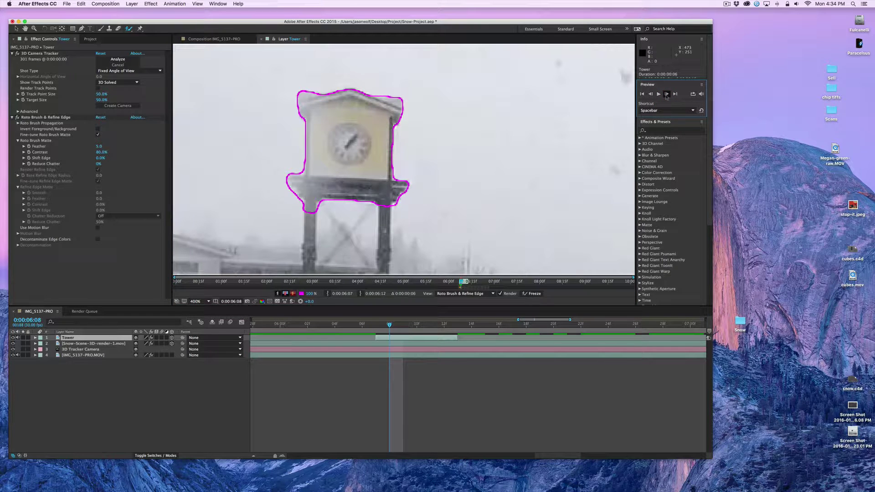
pyautogui.click(666, 94)
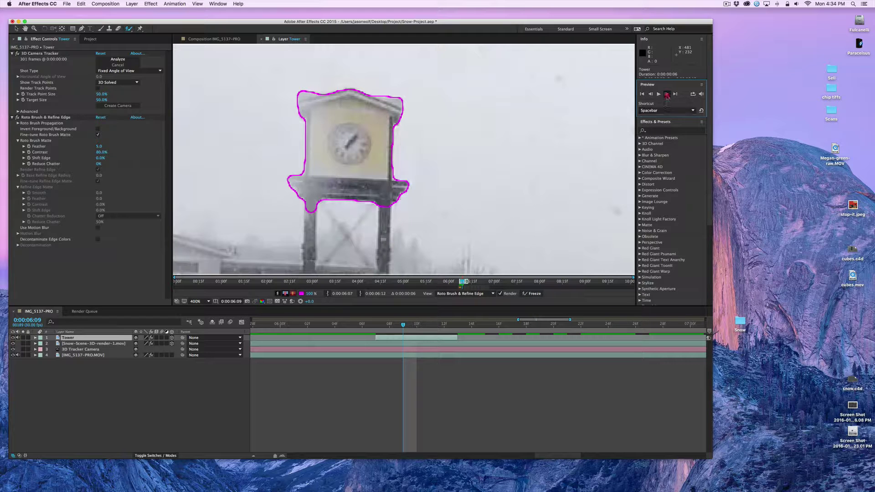
pyautogui.click(666, 94)
pyautogui.click(667, 94)
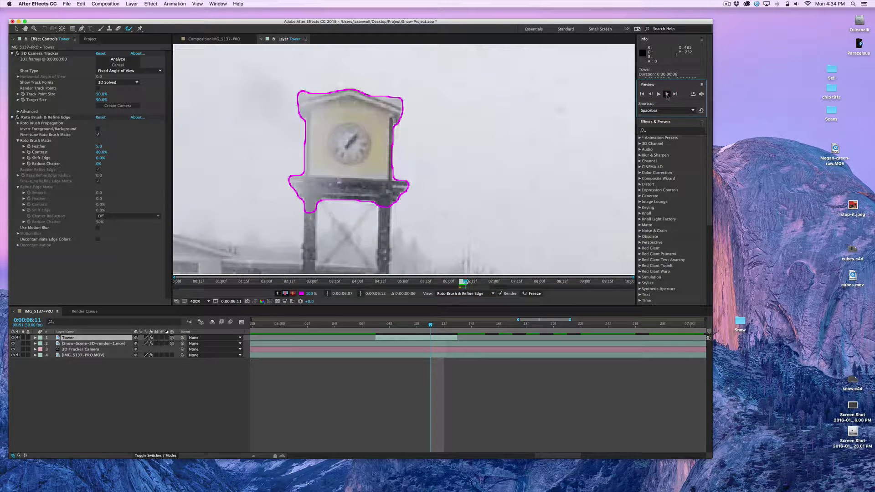
pyautogui.click(667, 94)
pyautogui.click(666, 95)
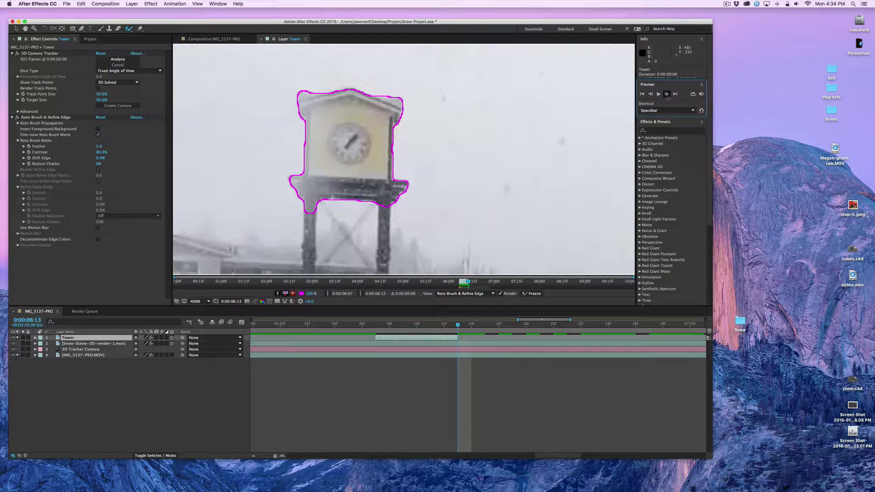
pyautogui.click(666, 94)
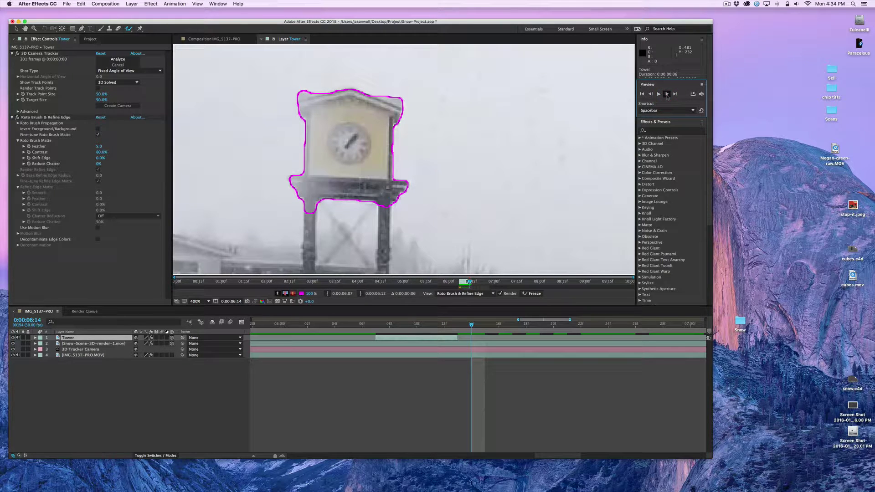
# Step: Go back to 0:00:06:13, freeze the Roto Brush propagation and close the Tower layer view to return to the composition
pyautogui.click(650, 94)
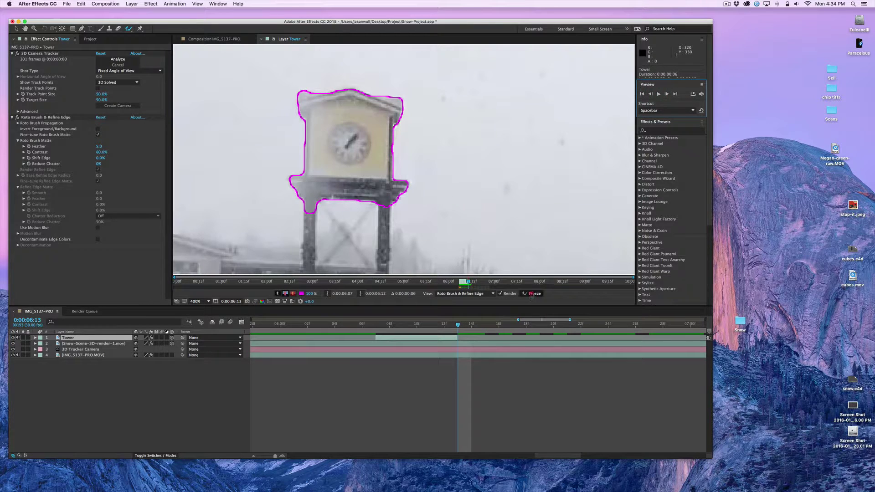
pyautogui.click(532, 294)
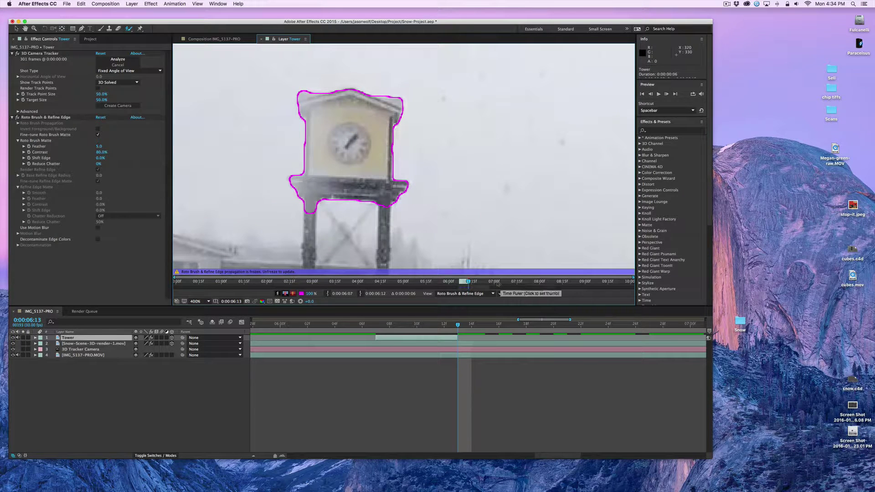
pyautogui.click(261, 39)
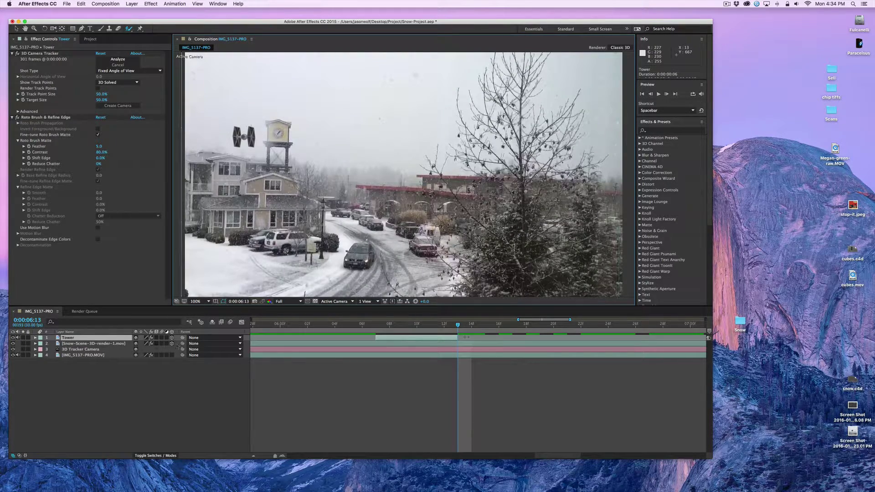
# Step: Check frame by frame between 0:00:06:06 and 0:00:06:13 how the Tie Fighter passes behind the clock tower in the composition
pyautogui.click(458, 326)
pyautogui.moveTo(451, 325); pyautogui.dragTo(391, 325)
pyautogui.press('pageup')
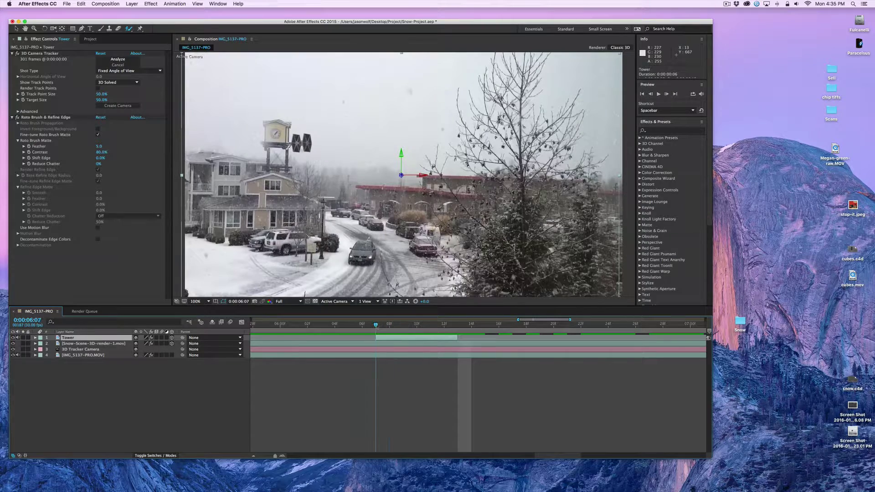
pyautogui.press('pagedown')
pyautogui.press('pagedown')
pyautogui.press('pageup')
pyautogui.press('pageup')
pyautogui.press('pageup')
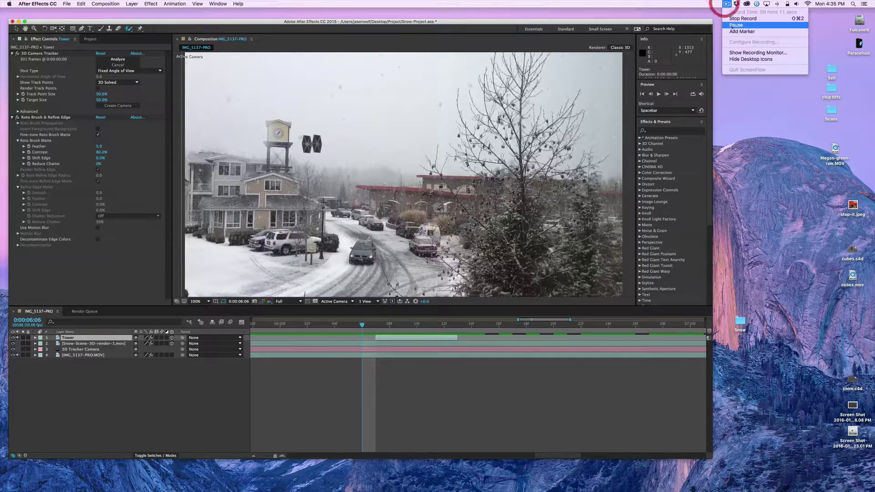
pyautogui.click(732, 26)
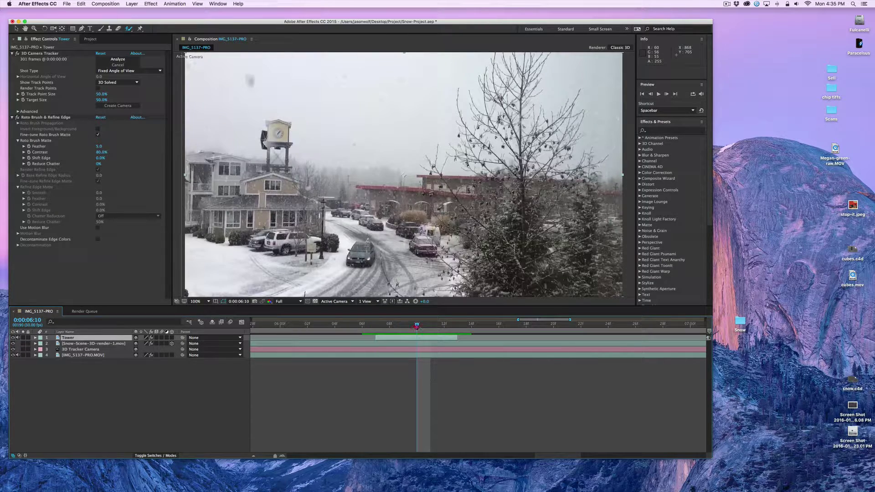
pyautogui.click(457, 324)
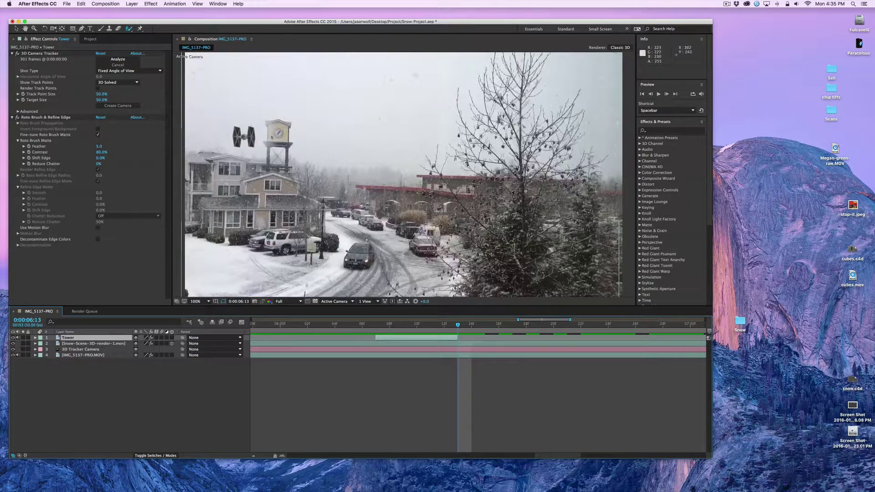
pyautogui.moveTo(451, 325); pyautogui.dragTo(405, 332)
pyautogui.click(436, 332)
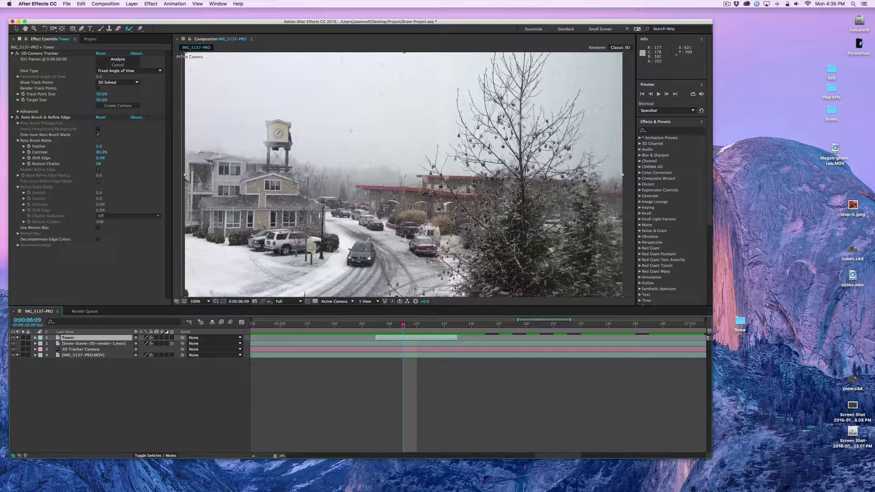
pyautogui.press('pagedown')
pyautogui.click(426, 324)
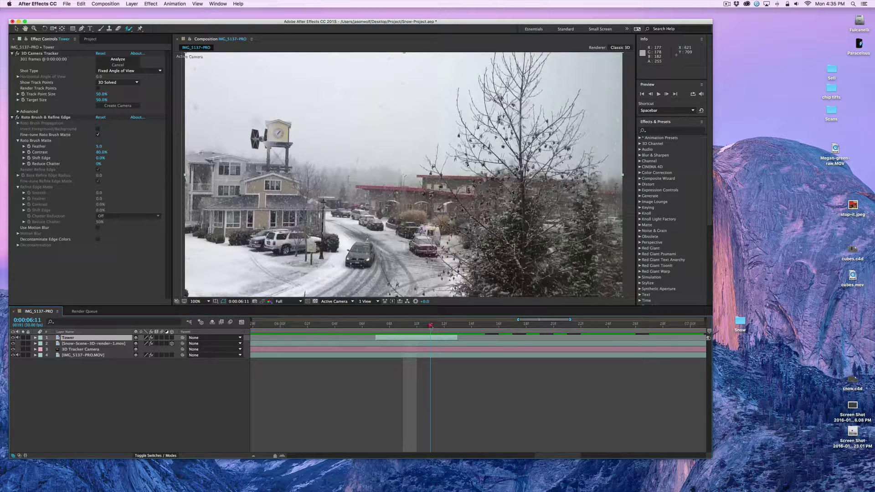
pyautogui.press('pagedown')
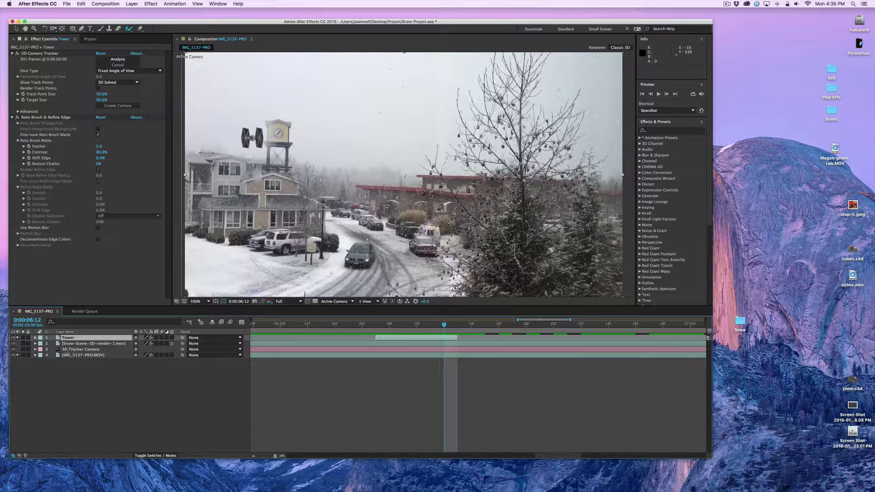
# Step: Show the full duration of the timeline and lower the Opacity keyframe of Snow-Scene-3D-render-1.mov at 0:00:06:11
pyautogui.click(68, 344)
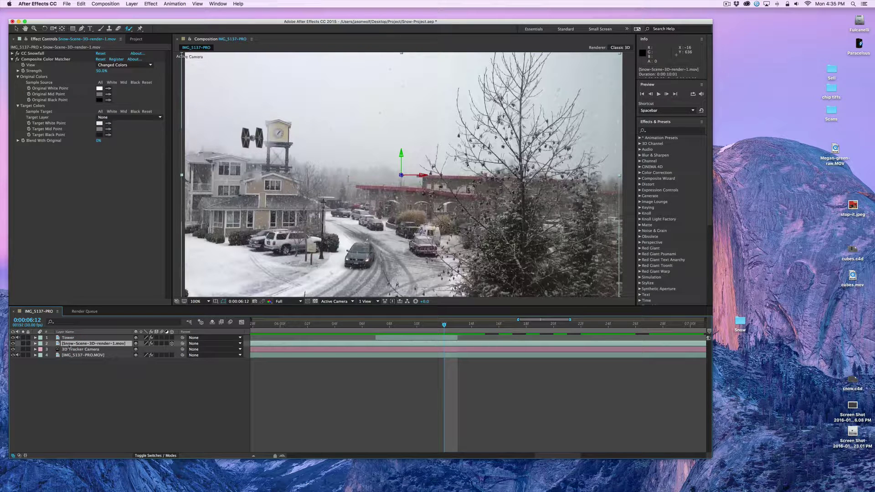
pyautogui.moveTo(519, 319); pyautogui.dragTo(250, 319)
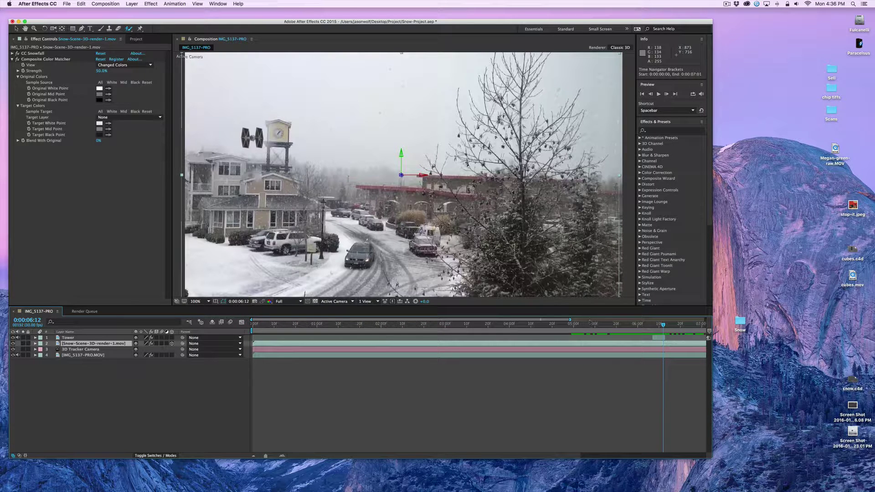
pyautogui.moveTo(570, 320); pyautogui.dragTo(705, 319)
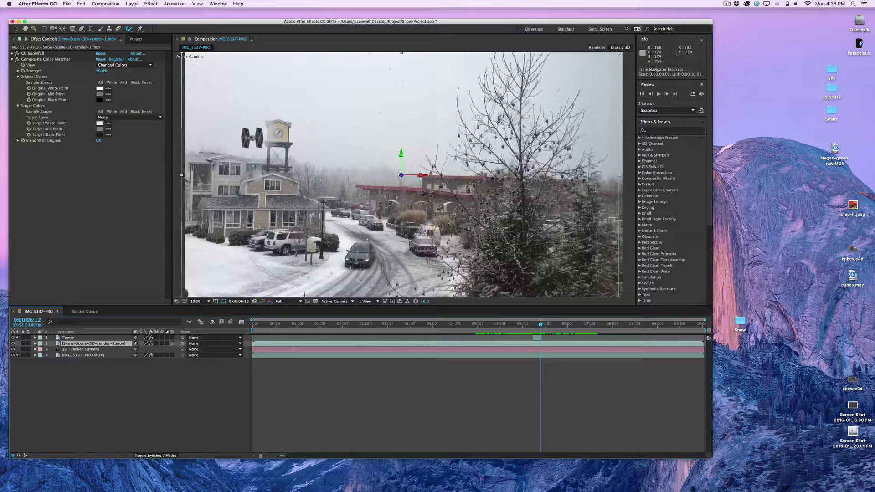
pyautogui.press('t')
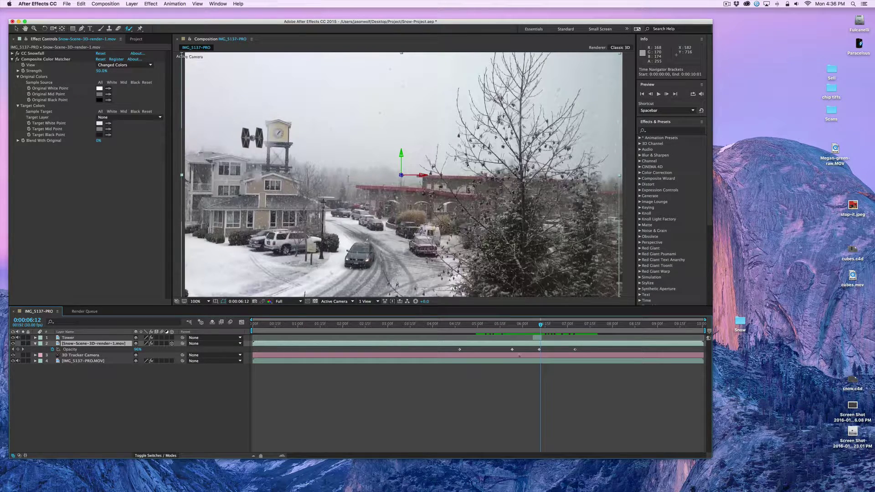
pyautogui.moveTo(540, 325); pyautogui.dragTo(539, 325)
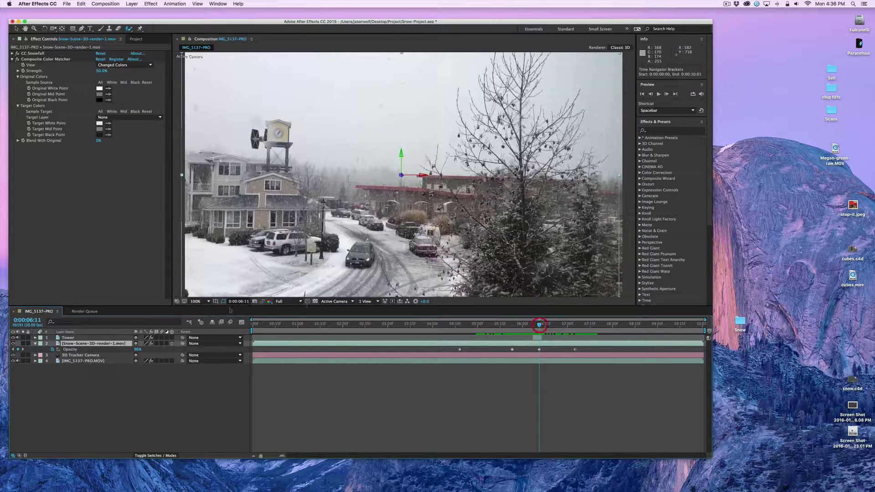
pyautogui.moveTo(139, 350); pyautogui.dragTo(131, 350)
# Step: Lower the render layer's Opacity keyframe at 0:00:05:23 and set the one at 0:00:04:18 to 65%
pyautogui.moveTo(539, 324); pyautogui.dragTo(512, 324)
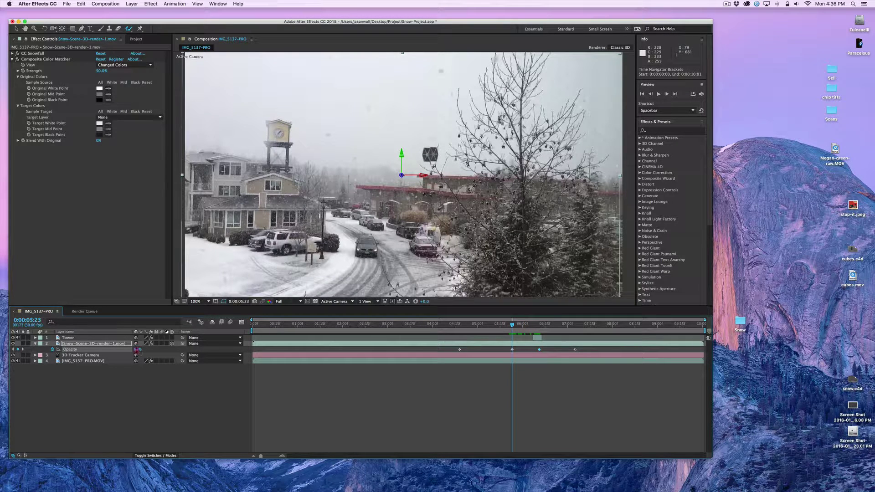
pyautogui.moveTo(137, 350); pyautogui.dragTo(134, 350)
pyautogui.moveTo(512, 325); pyautogui.dragTo(459, 326)
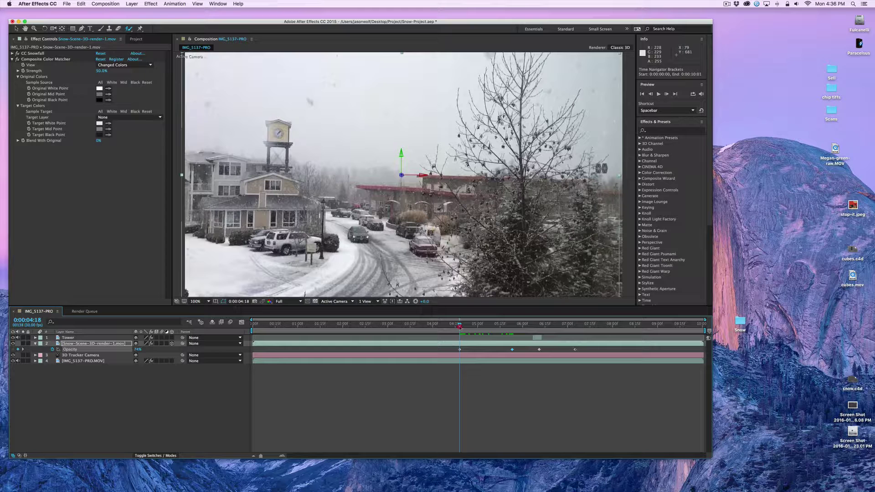
pyautogui.click(138, 350)
pyautogui.write('65')
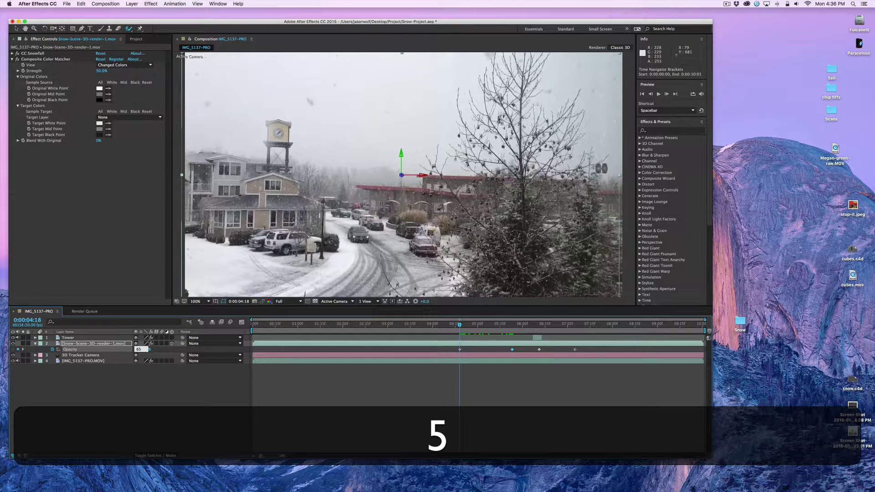
pyautogui.press('Return')
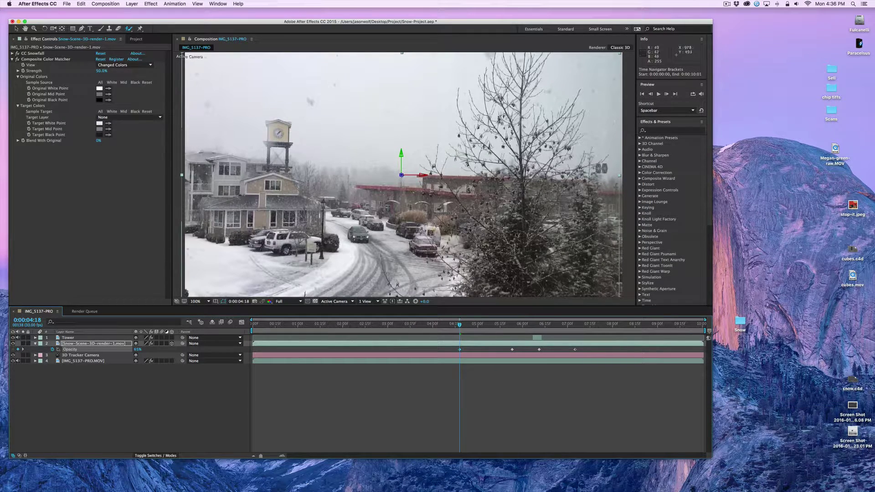
# Step: Preview the Tie Fighter's flight from 0:00:04:18 to 0:00:07:19 and return to the start of the composition
pyautogui.press('space')
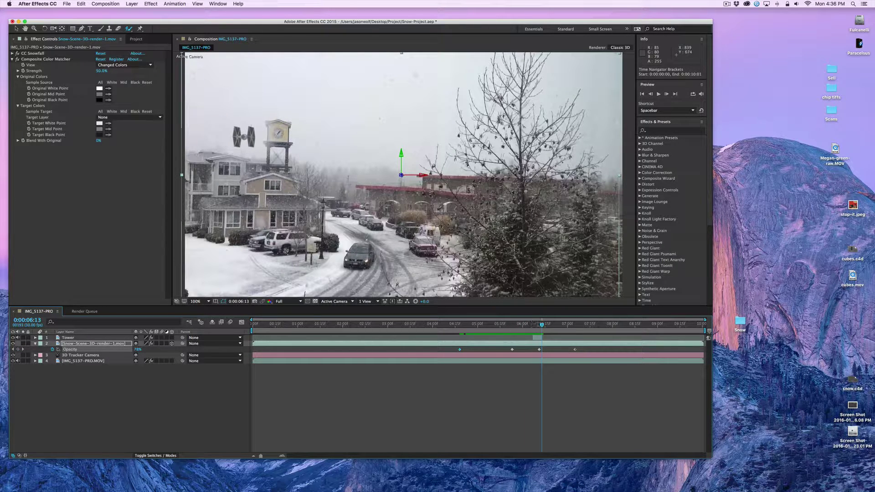
pyautogui.moveTo(542, 326); pyautogui.dragTo(596, 328)
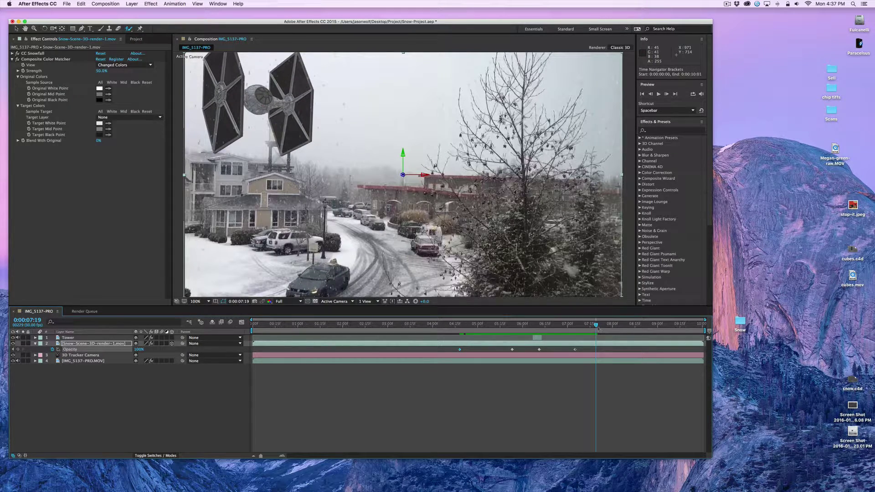
pyautogui.moveTo(598, 327); pyautogui.dragTo(246, 326)
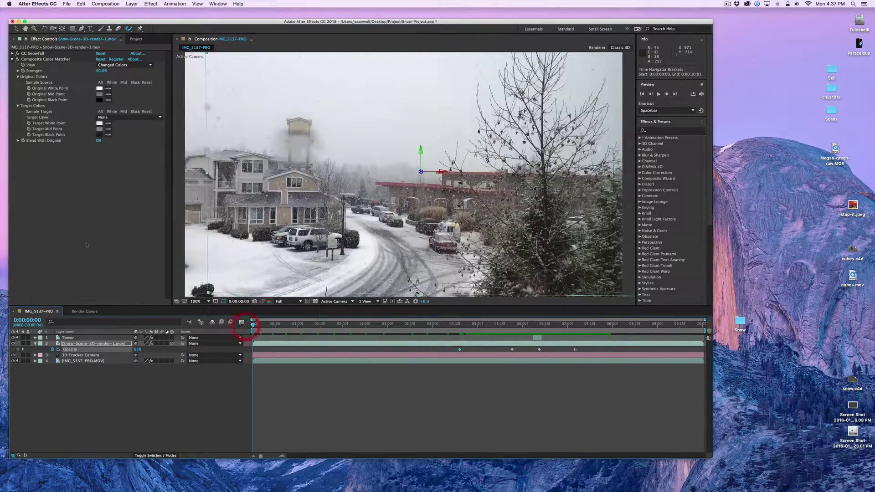
# Step: Save the project and add the IMG_5137-PRO composition to the render queue
pyautogui.click(67, 4)
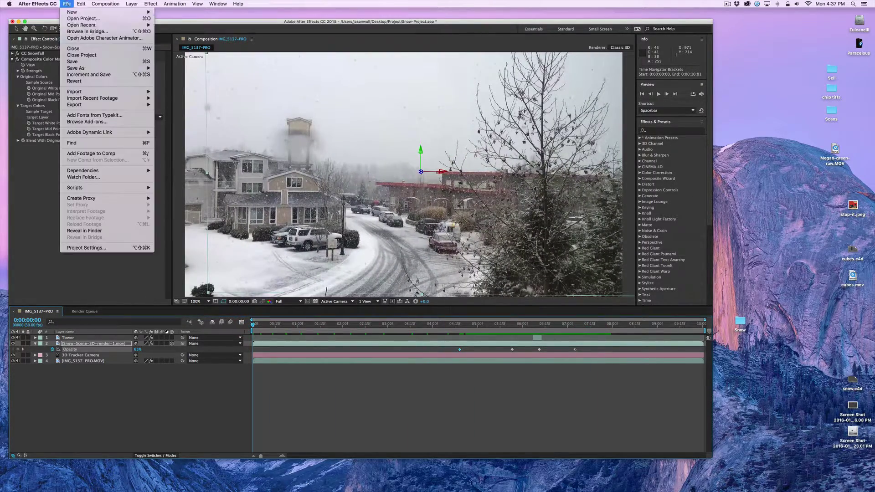
pyautogui.click(81, 64)
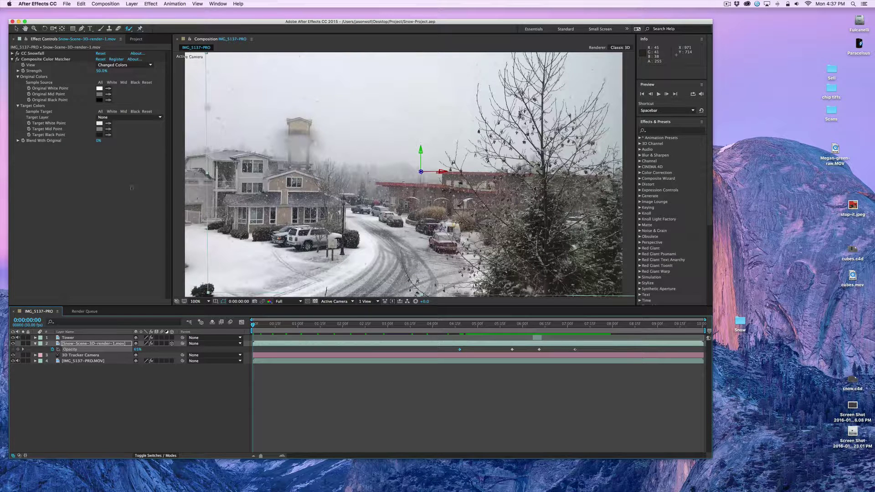
pyautogui.click(67, 4)
pyautogui.moveTo(137, 103)
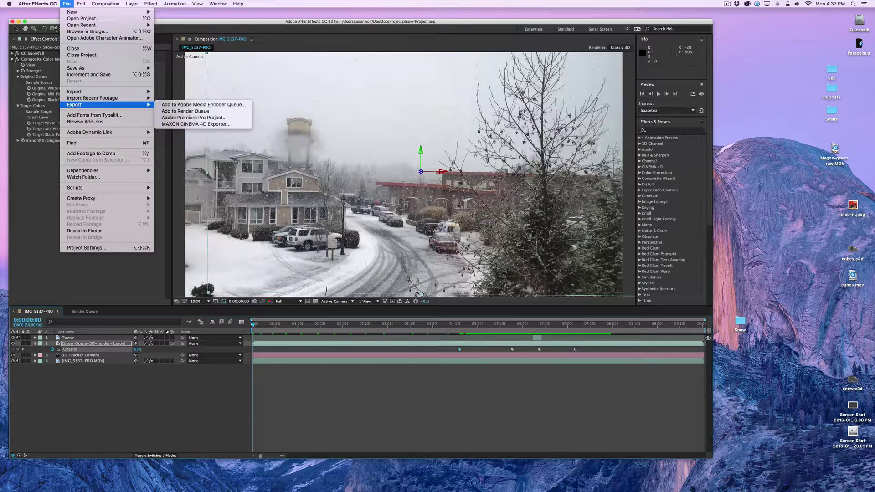
pyautogui.click(216, 110)
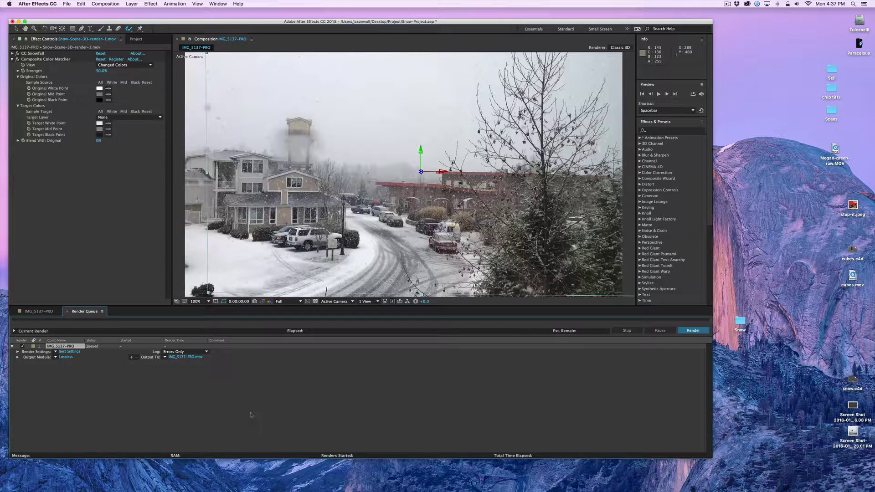
# Step: Set the queued item's audio output sample rate to 44.100 kHz in the output module settings
pyautogui.click(66, 358)
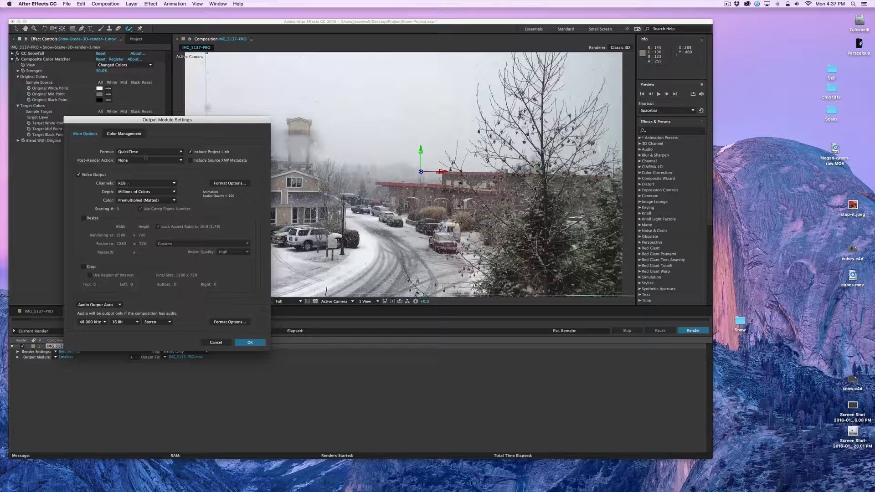
pyautogui.click(101, 323)
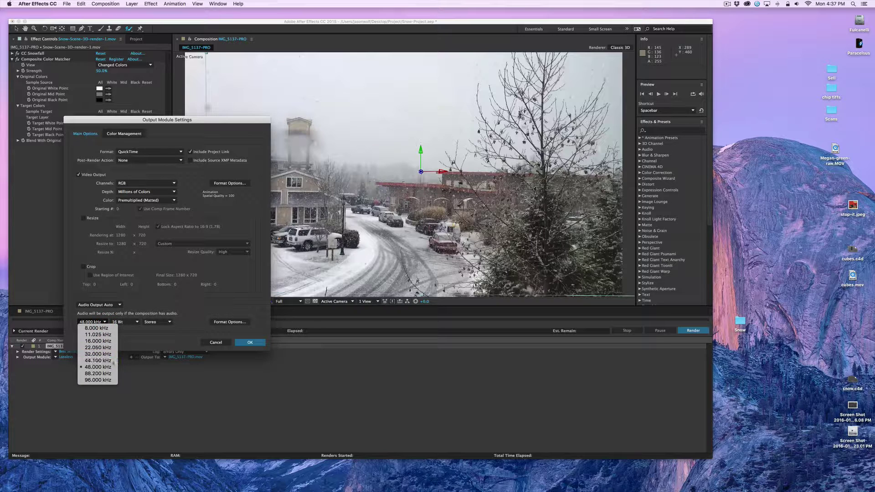
pyautogui.click(113, 361)
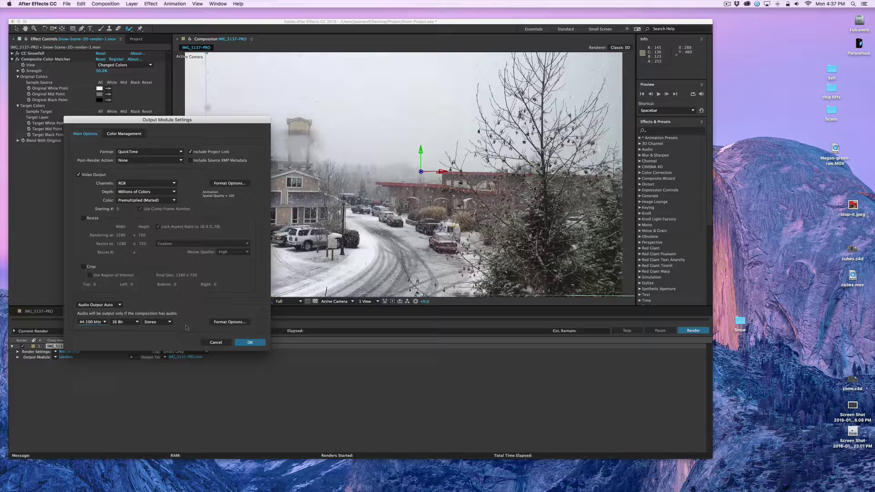
pyautogui.click(250, 343)
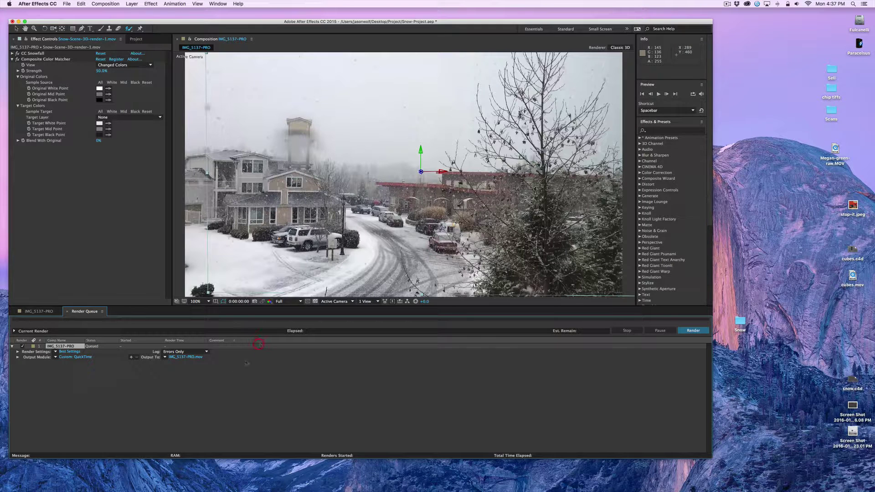
# Step: Set the output movie to Snow-Project-Comp1 in the Project folder and render the queued composition
pyautogui.click(186, 357)
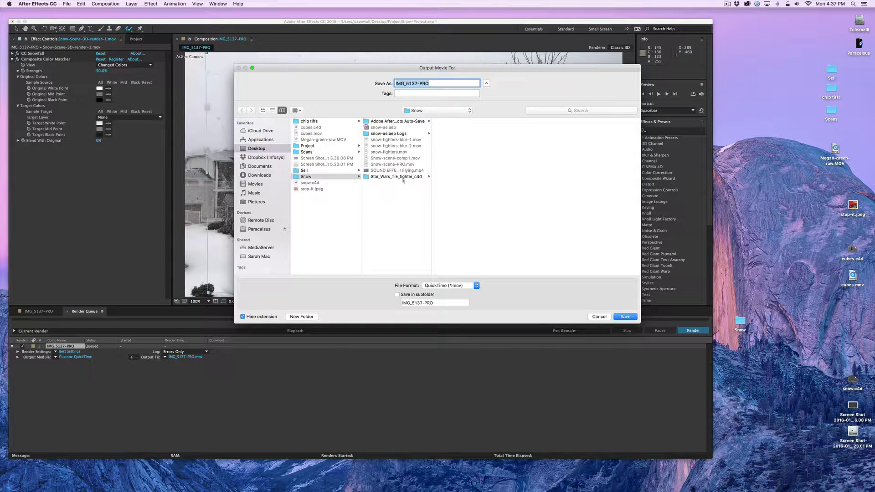
pyautogui.click(307, 146)
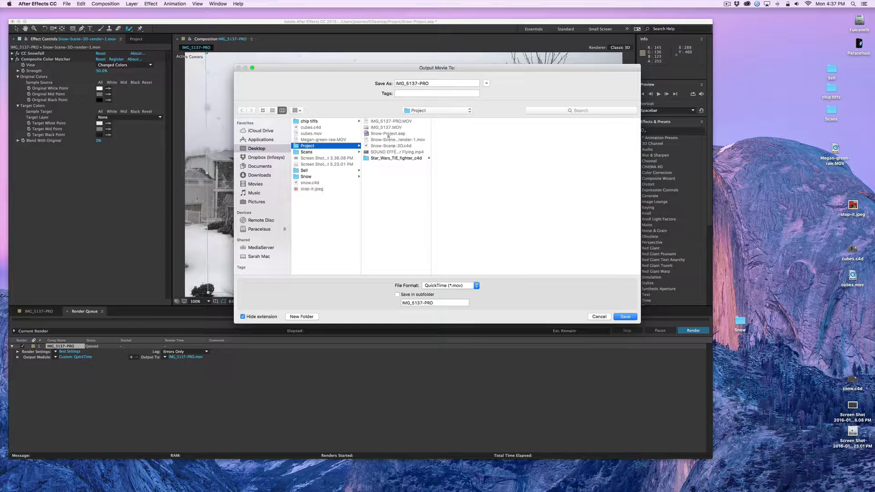
pyautogui.click(379, 134)
pyautogui.click(433, 83)
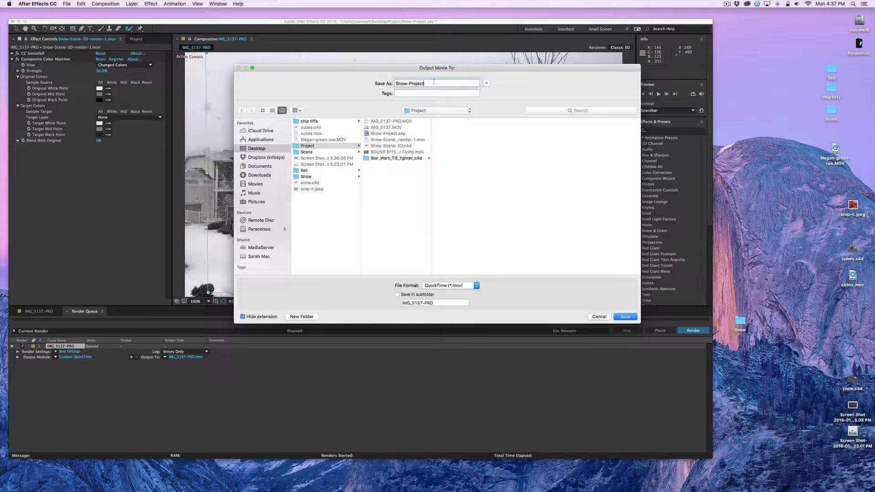
pyautogui.write('-Comp1')
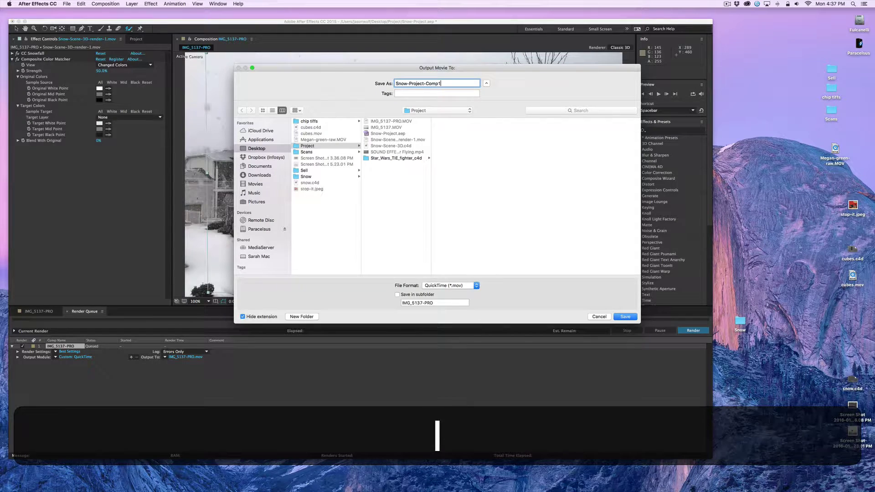
pyautogui.press('Return')
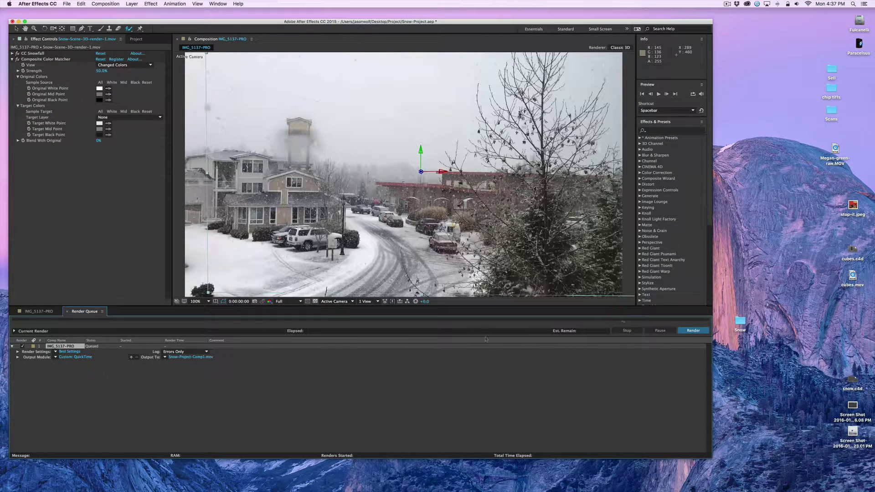
pyautogui.click(687, 332)
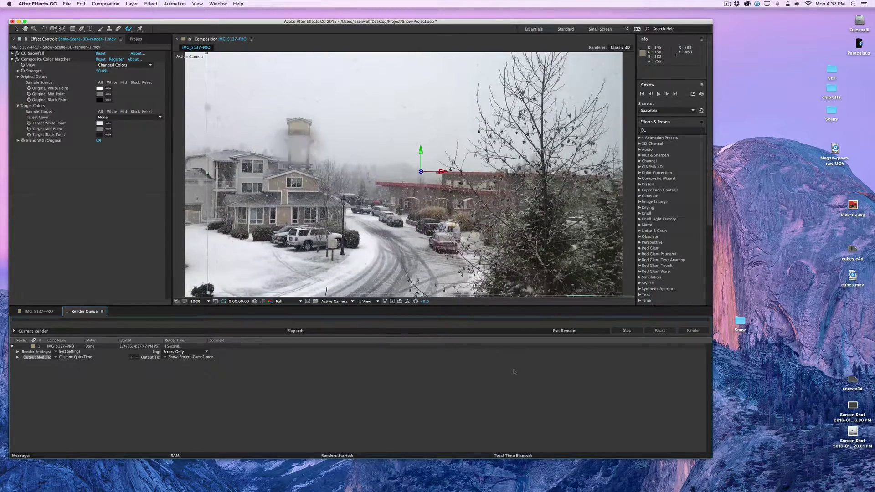
# Step: Save the Snow-Project project and quit After Effects
pyautogui.click(67, 4)
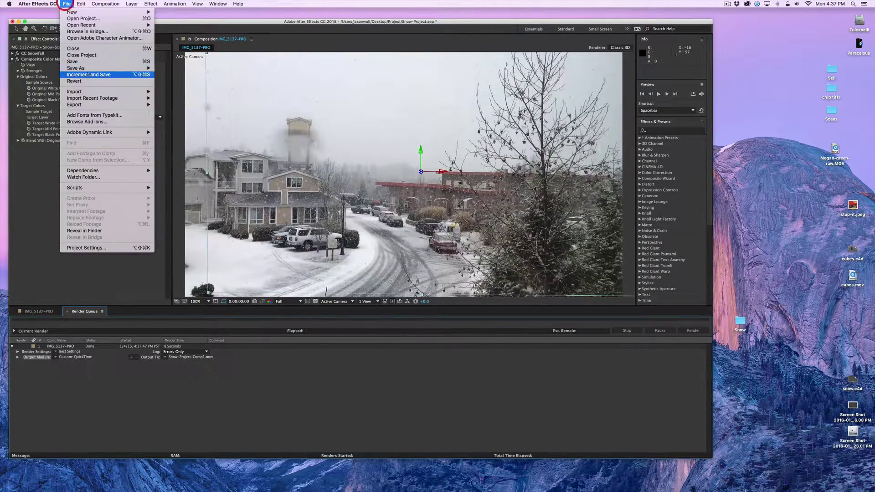
pyautogui.click(85, 61)
pyautogui.click(38, 4)
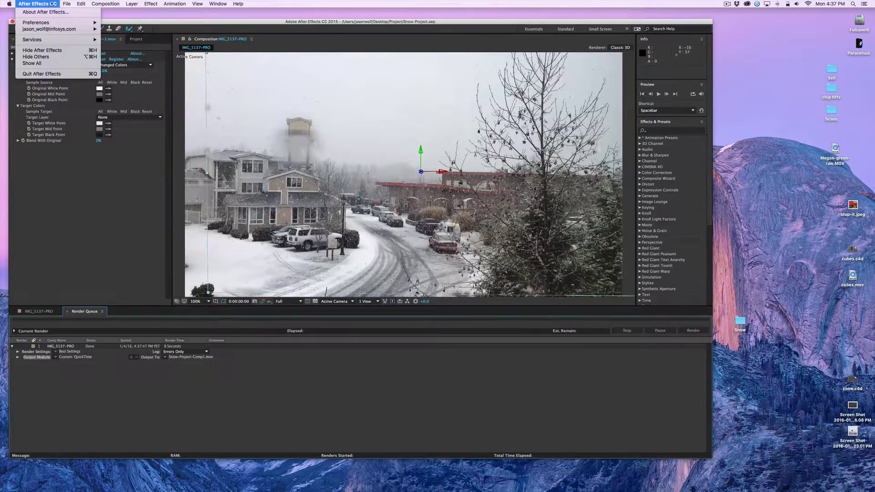
pyautogui.click(36, 73)
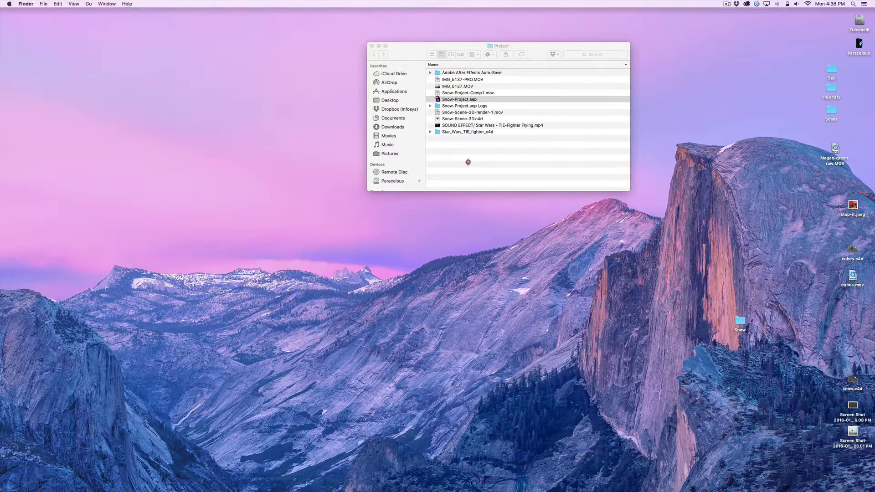
# Step: Open Snow-Project-Comp1.mov from the Project folder, play the rendered movie in QuickTime Player 7, and exit the player
pyautogui.click(468, 162)
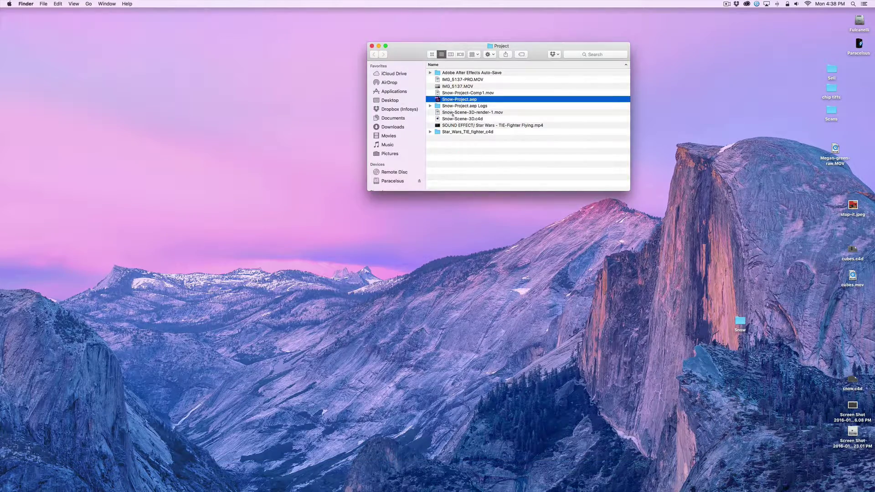
pyautogui.click(447, 93)
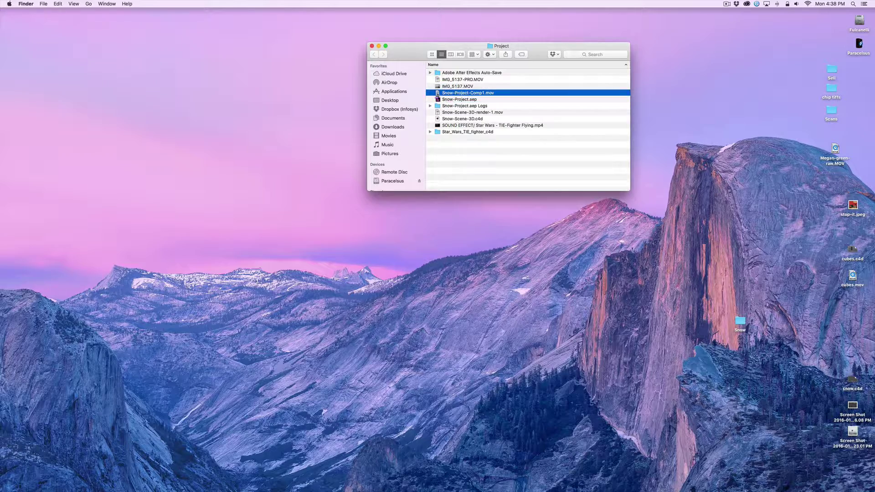
pyautogui.doubleClick(435, 93)
pyautogui.moveTo(304, 20); pyautogui.dragTo(457, 28)
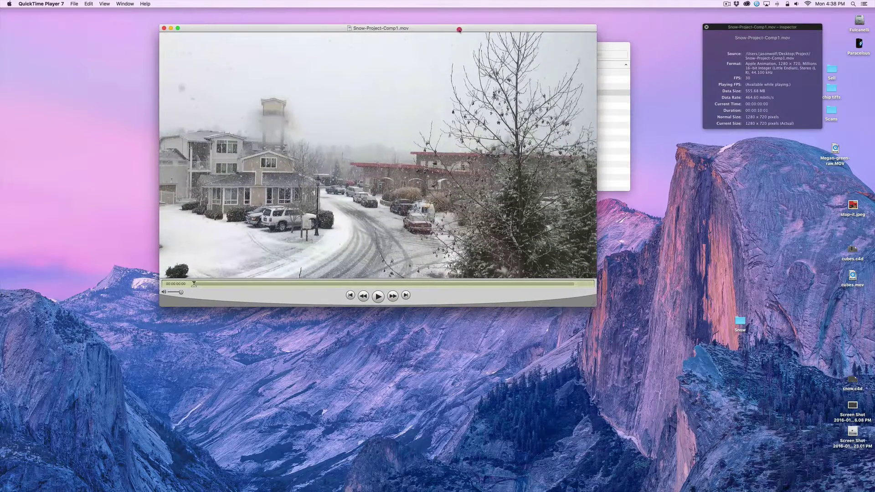
pyautogui.click(381, 296)
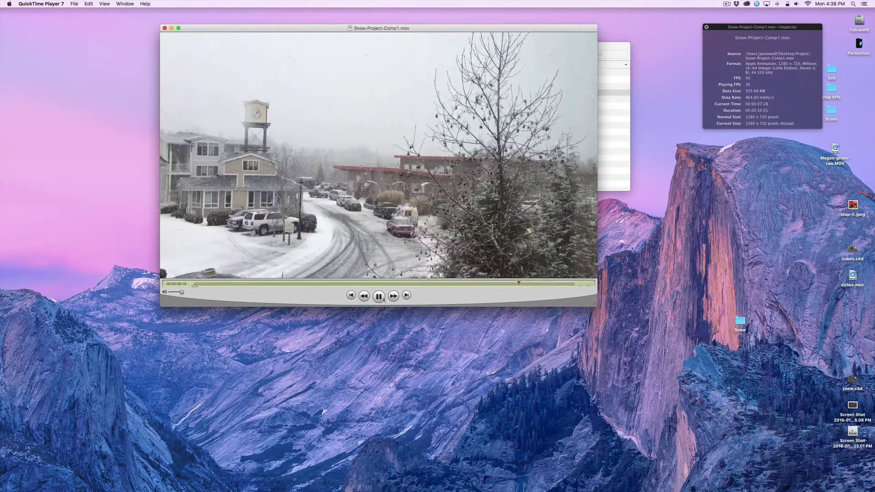
pyautogui.press('space')
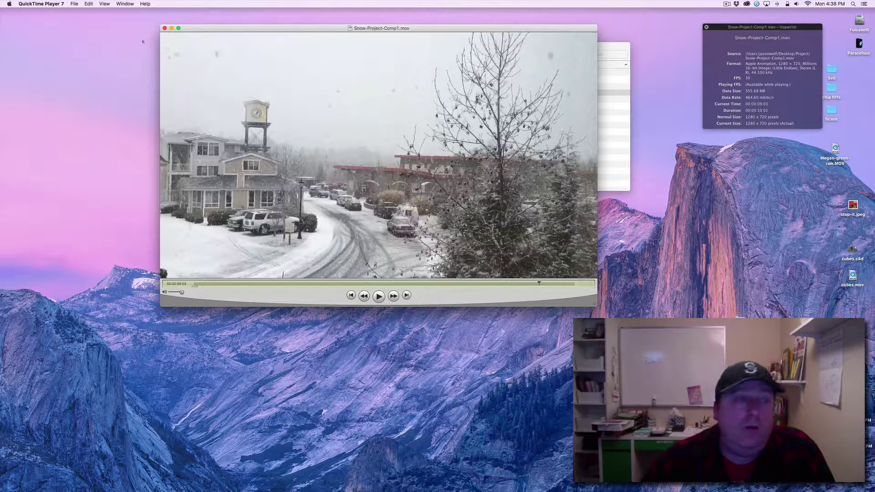
pyautogui.click(41, 4)
pyautogui.click(63, 79)
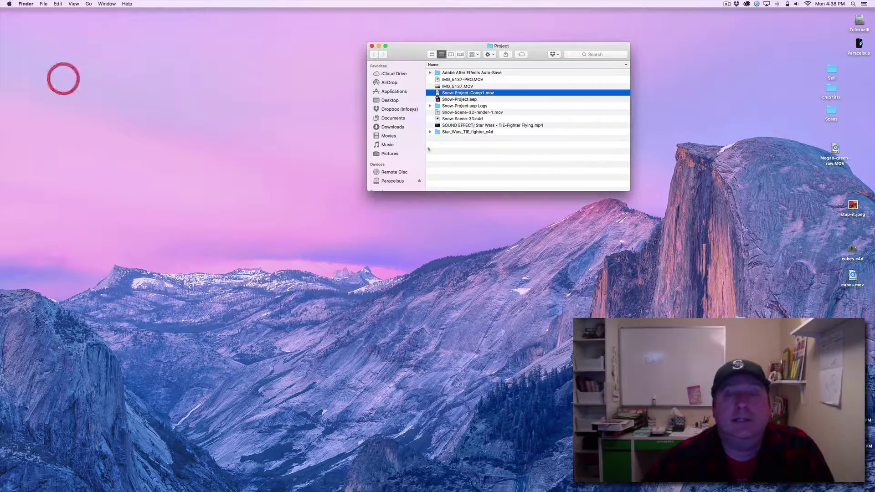
# Step: Preview the Star Wars TIE-Fighter Flying sound effect file in the Project folder with the system volume raised
pyautogui.click(555, 166)
pyautogui.click(520, 125)
pyautogui.press('space')
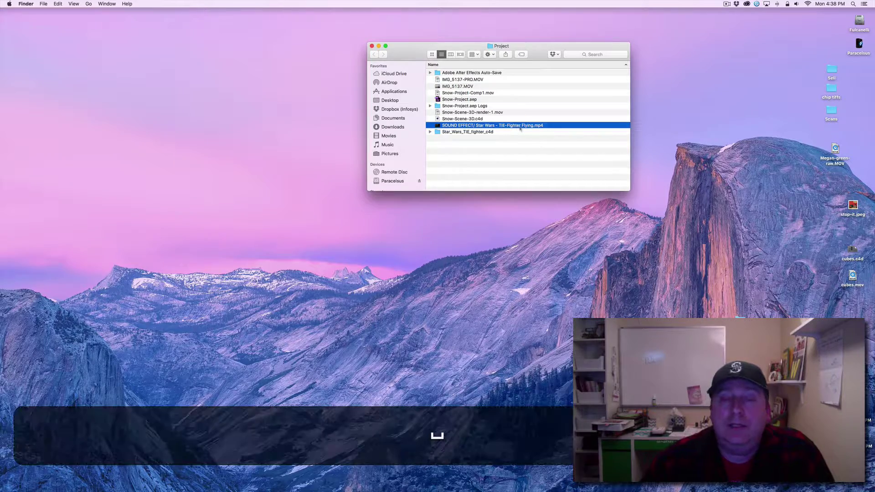
pyautogui.press('XF86AudioRaiseVolume')
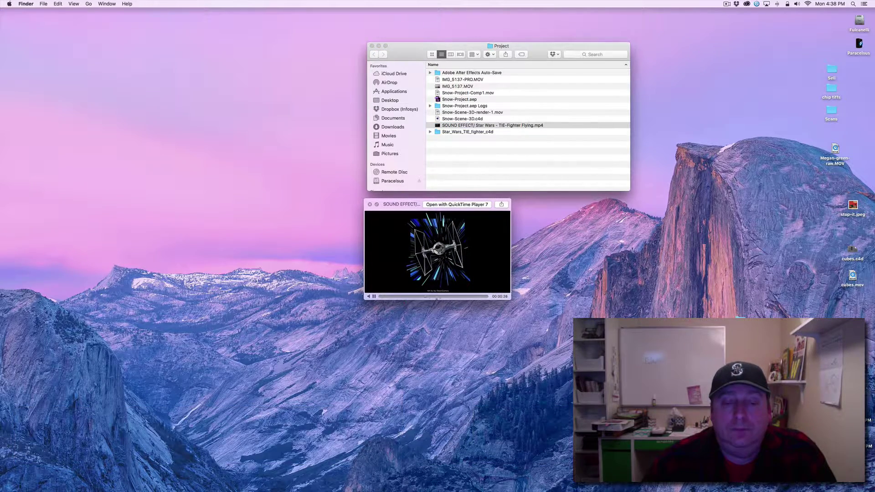
pyautogui.press('XF86AudioRaiseVolume')
pyautogui.press('space')
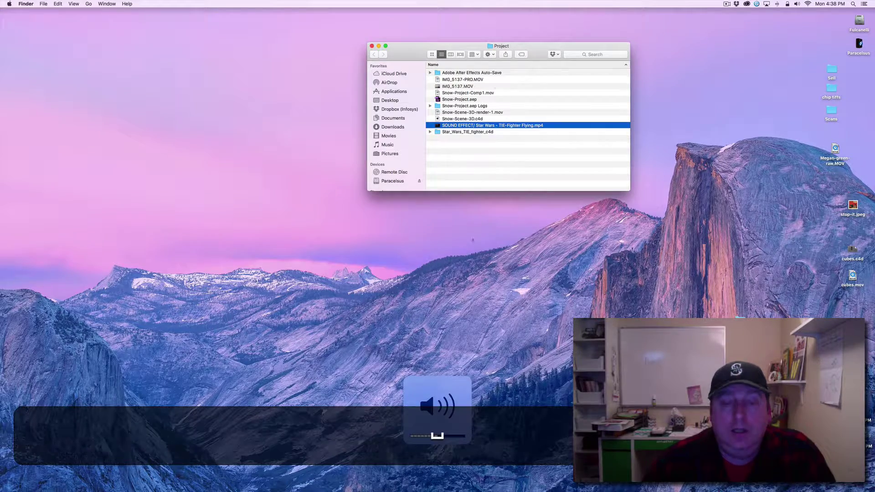
pyautogui.click(488, 148)
# Step: Switch to Final Cut Pro and import Snow-Project-Comp1.mov into the Snow event, leaving files in place with keyword, video and audio analysis options off
pyautogui.moveTo(461, 483)
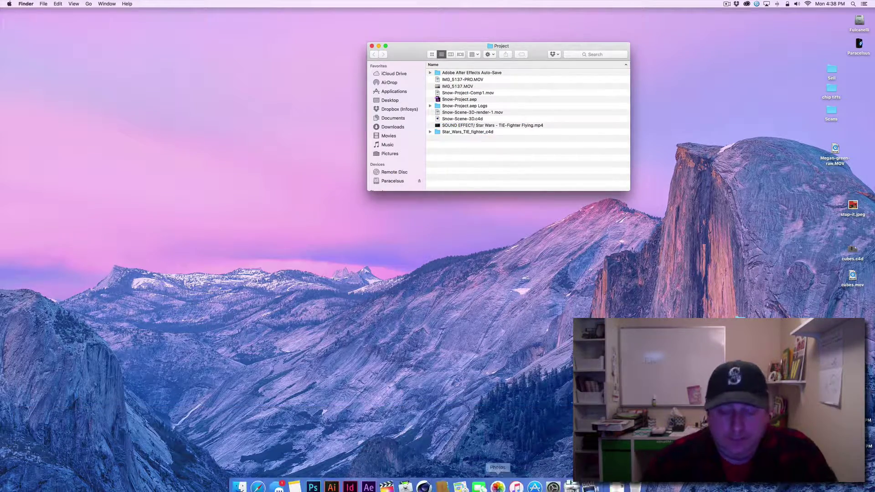
pyautogui.click(386, 481)
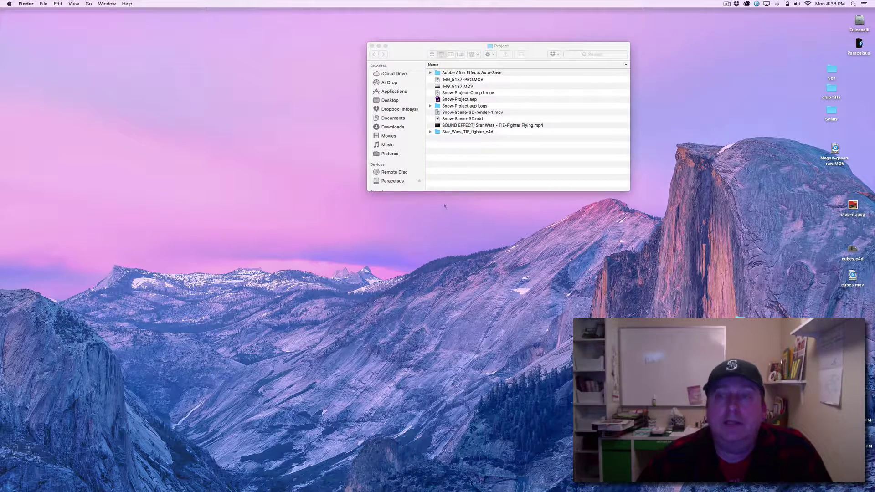
pyautogui.press('super+i')
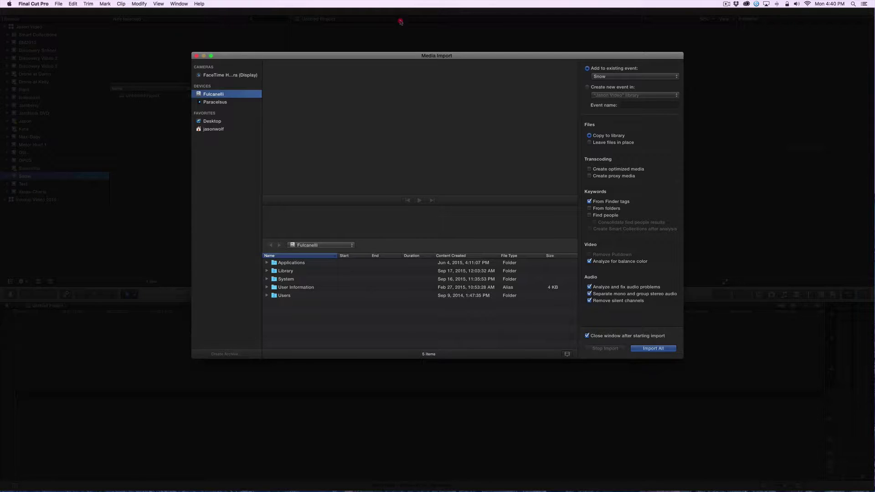
pyautogui.press('super+Tab')
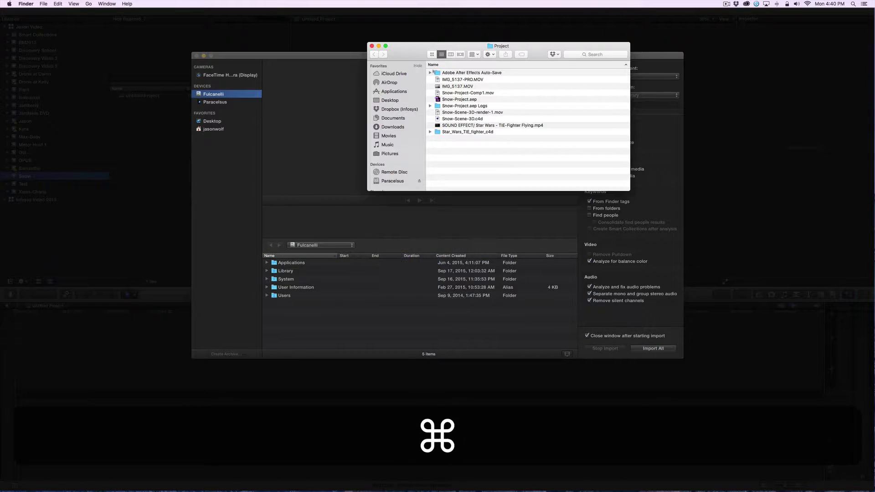
pyautogui.click(485, 93)
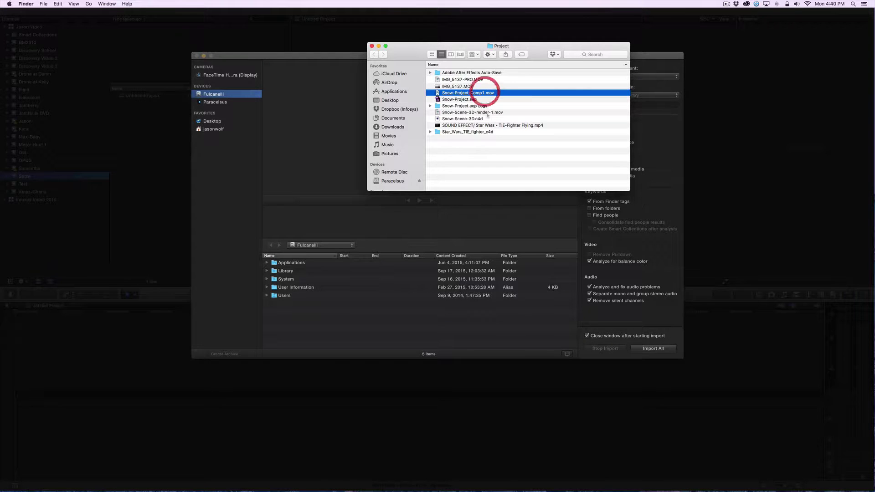
pyautogui.keyDown('super'); pyautogui.click(483, 125); pyautogui.keyUp('super')
pyautogui.moveTo(454, 126); pyautogui.dragTo(352, 325)
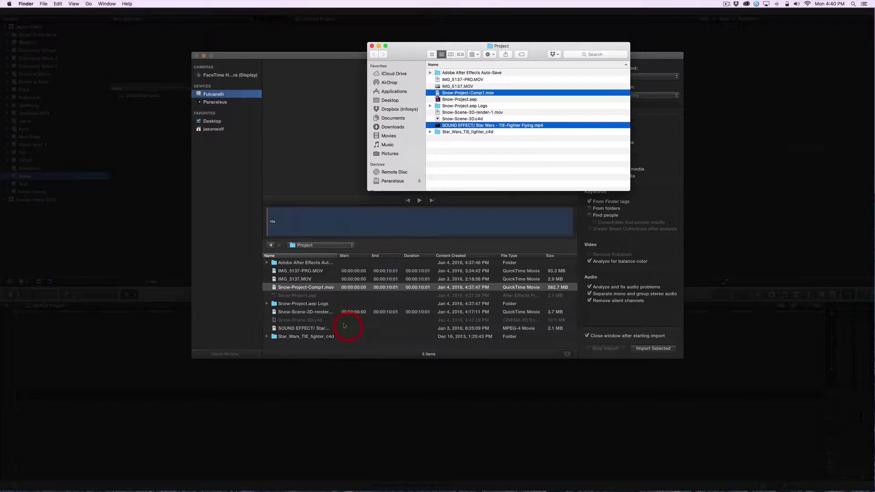
pyautogui.click(357, 55)
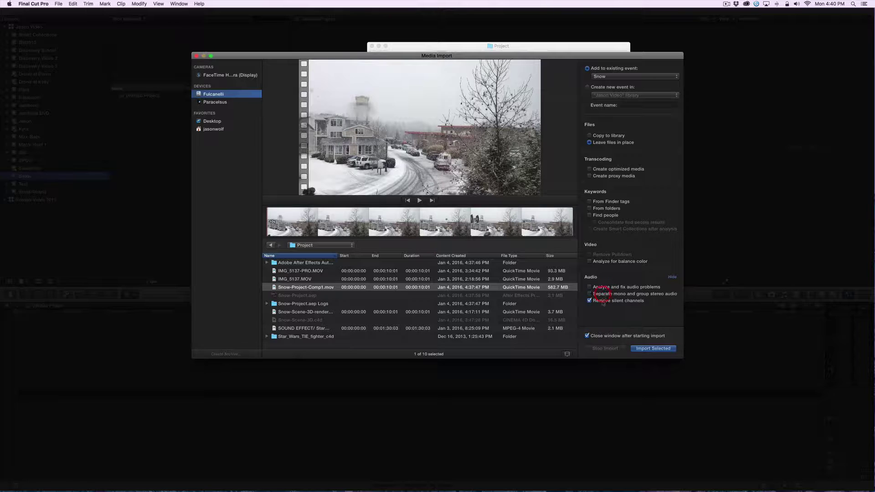
pyautogui.click(660, 349)
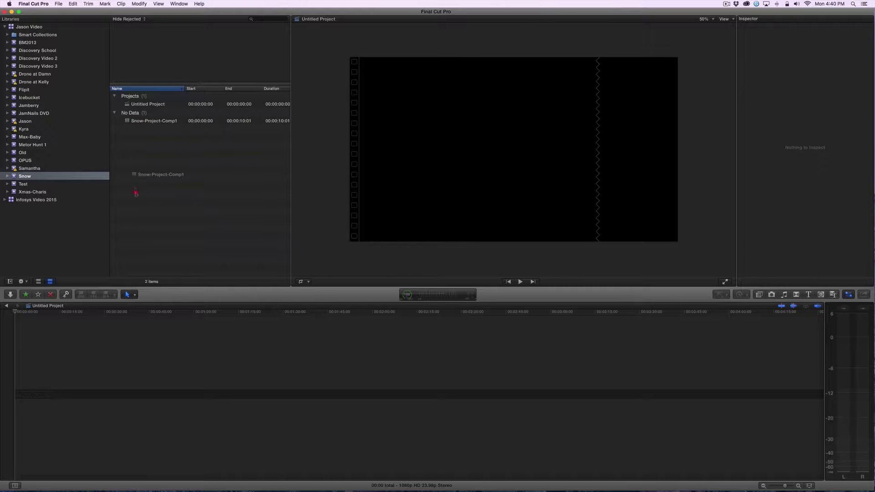
# Step: Add Snow-Project-Comp1 to the start of the timeline, fitted to the window and shown as a taller, waveform-only clip
pyautogui.moveTo(136, 193); pyautogui.dragTo(29, 391)
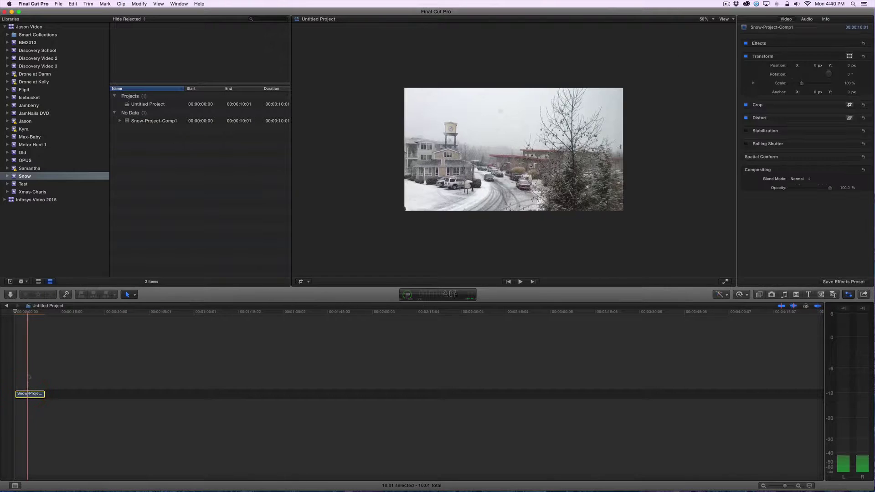
pyautogui.hotkey('shift', 'z')
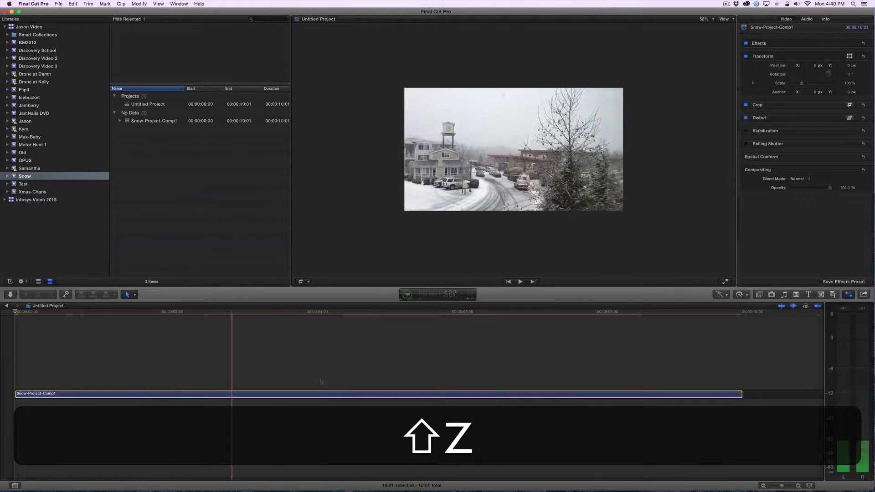
pyautogui.click(810, 486)
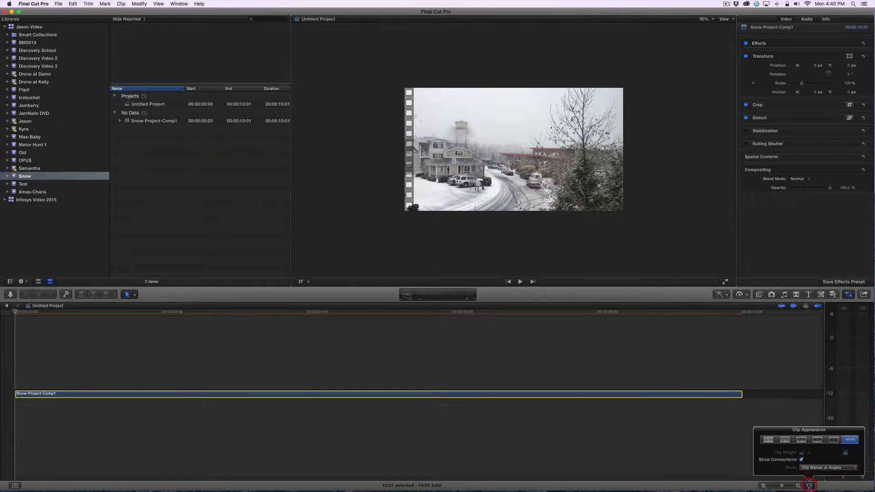
pyautogui.click(768, 441)
pyautogui.moveTo(810, 453); pyautogui.dragTo(828, 453)
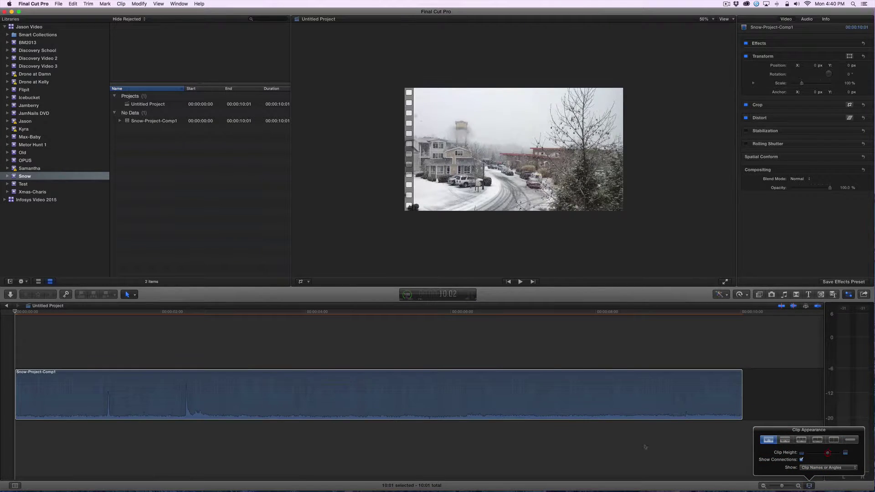
# Step: Play the start of the Snow-Project-Comp1 timeline clip at raised system volume to check its recorded audio
pyautogui.press('XF86AudioRaiseVolume')
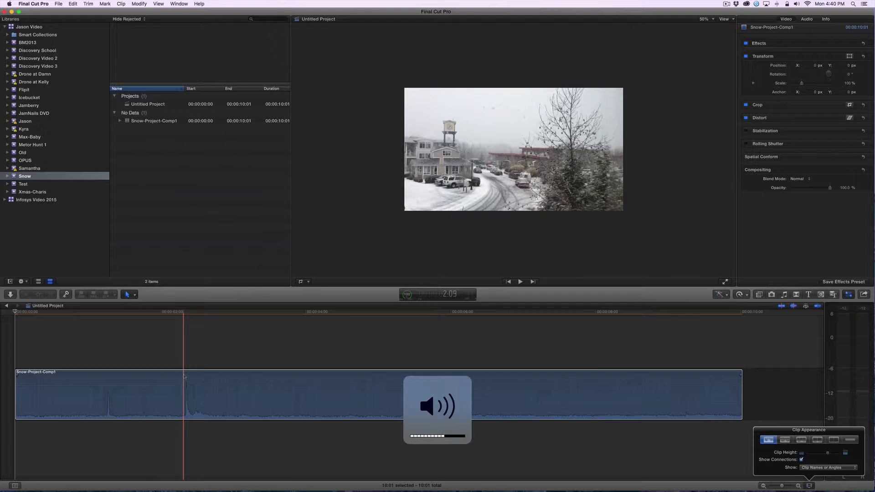
pyautogui.press('space')
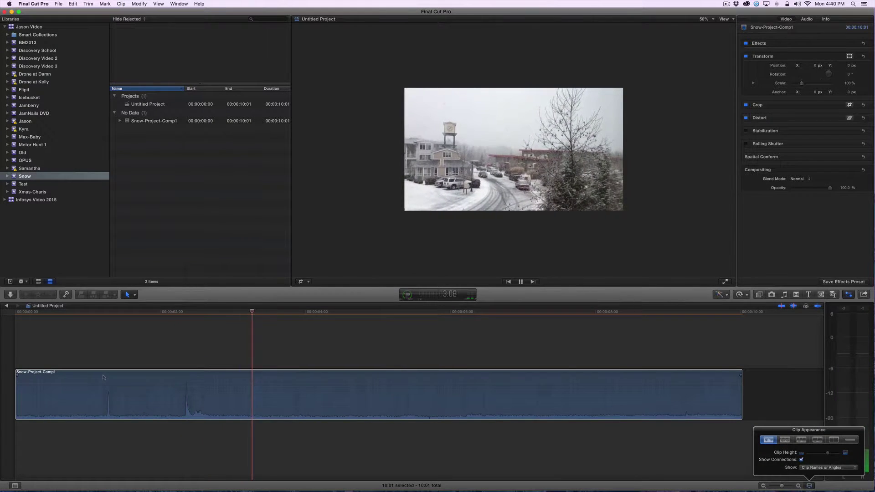
pyautogui.press('space')
# Step: Import the Star Wars TIE-Fighter Flying sound effect file into the Snow event
pyautogui.click(144, 200)
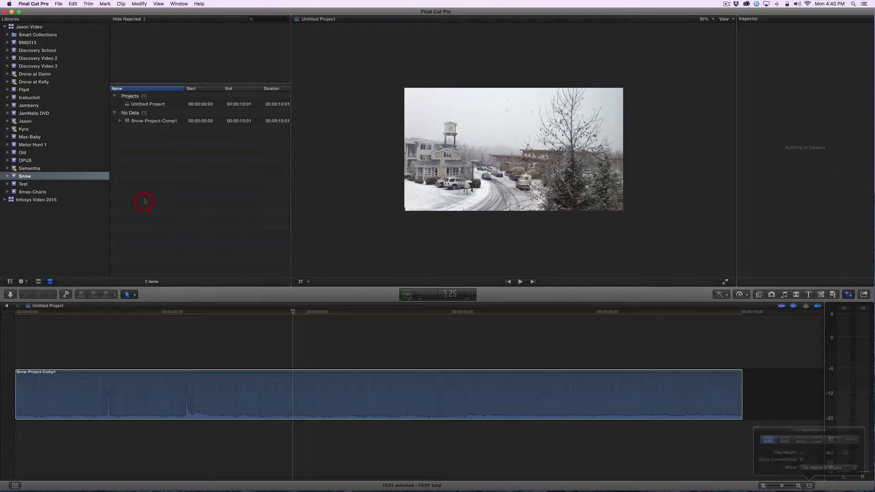
pyautogui.press('super+i')
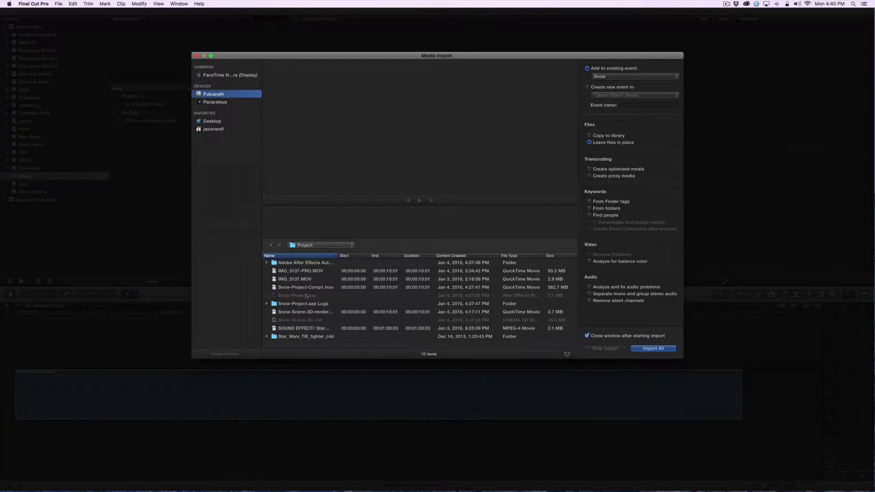
pyautogui.click(296, 328)
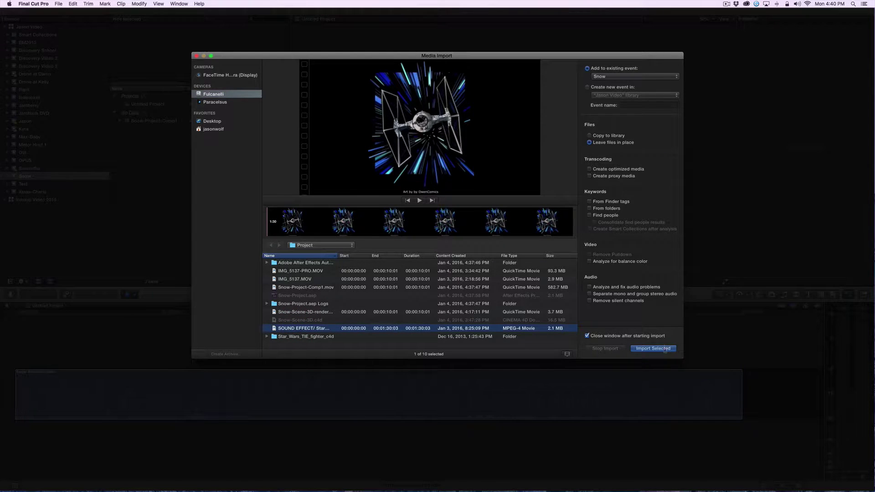
pyautogui.click(660, 348)
# Step: Select a range of about 11:11 in the TIE-Fighter sound effect clip and set the viewer zoom to Fit
pyautogui.click(164, 129)
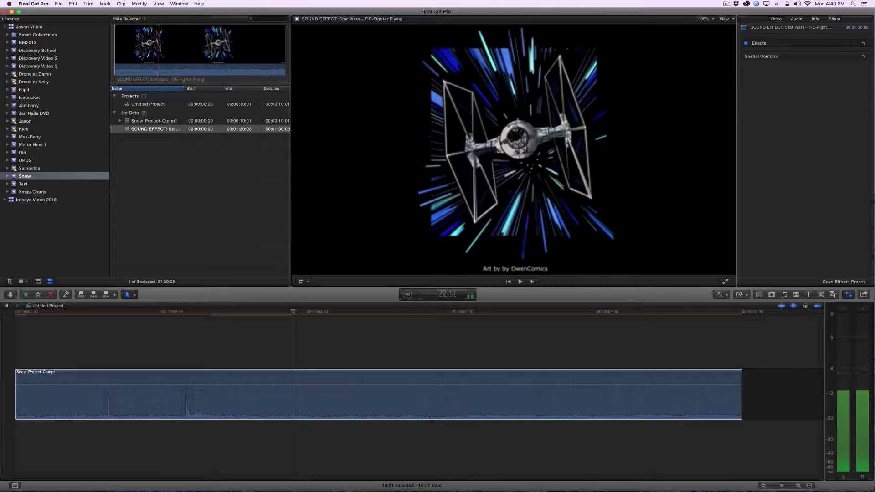
pyautogui.moveTo(167, 71); pyautogui.dragTo(167, 72)
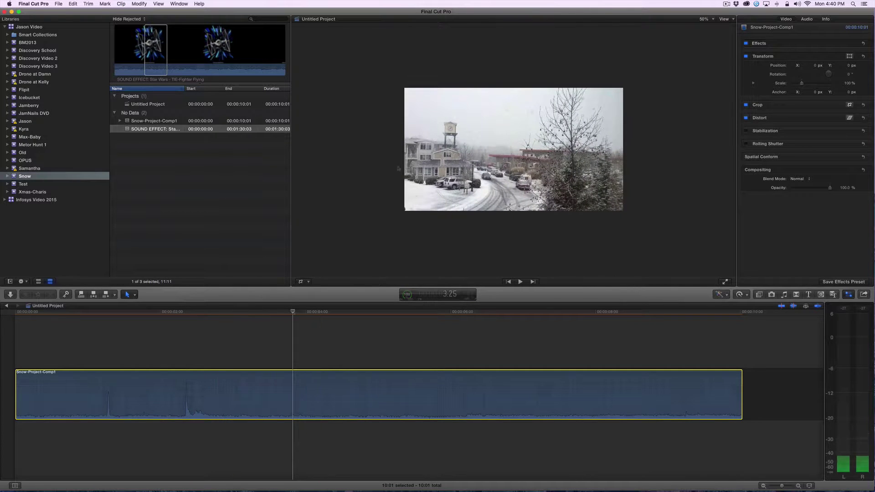
pyautogui.click(714, 19)
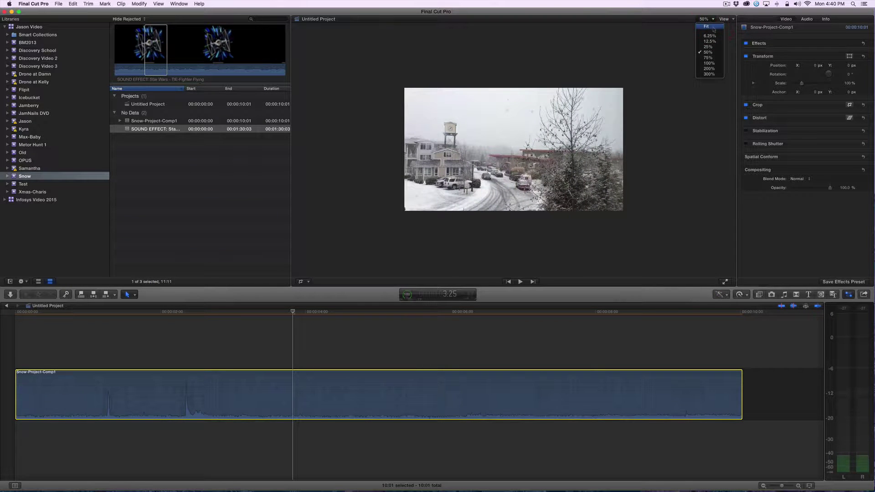
pyautogui.click(713, 27)
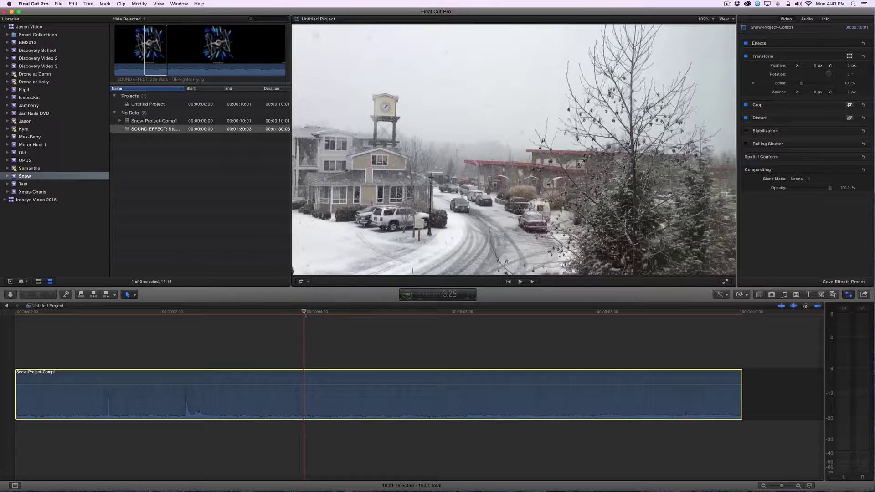
# Step: Mark the start and end of the Tie Fighter's flight with timeline markers at about 3:29 and 8:13
pyautogui.press('m')
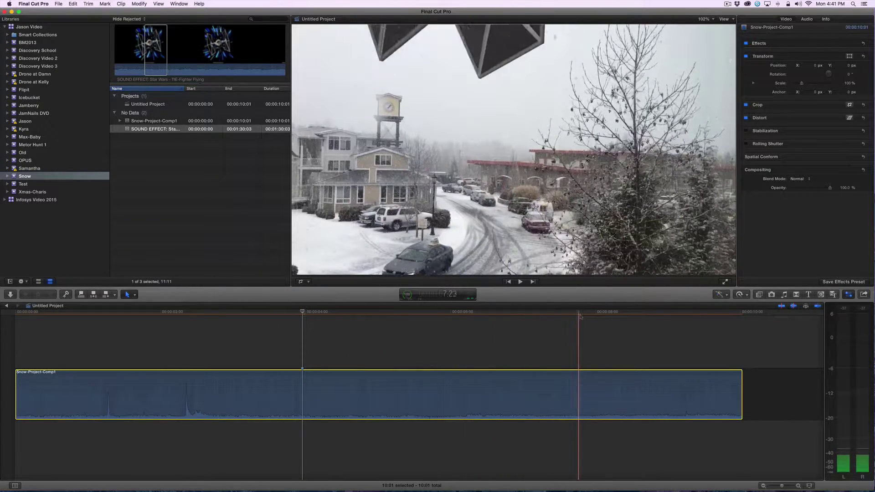
pyautogui.press('m')
pyautogui.click(627, 316)
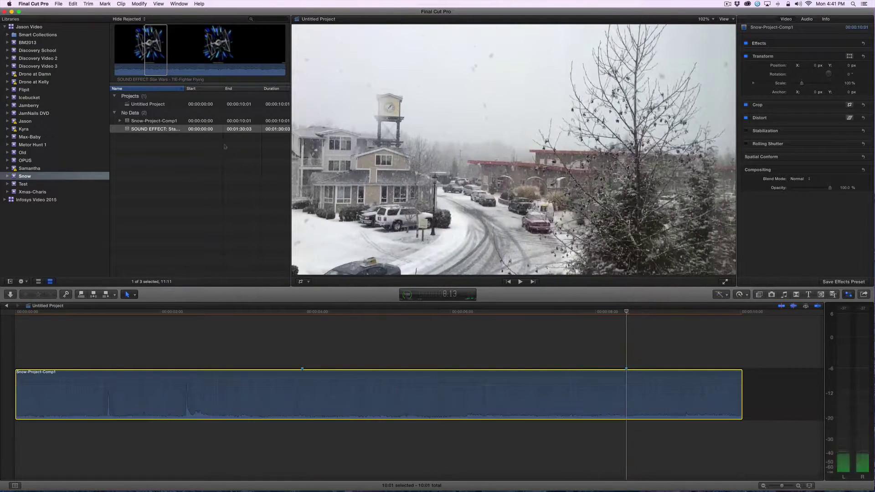
# Step: Connect the selected TIE-Fighter sound range under the Comp1 clip just before the first marker and trim its end to just past the second marker
pyautogui.moveTo(160, 66); pyautogui.dragTo(291, 451)
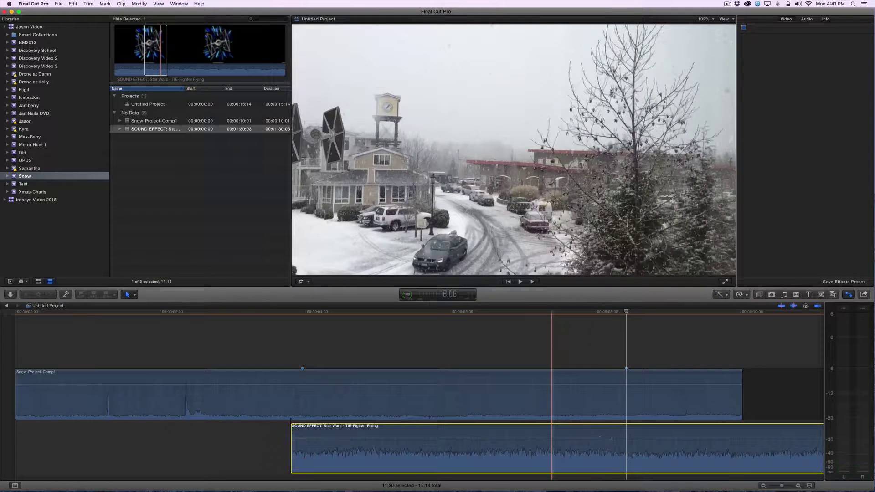
pyautogui.hscroll(3, 578, 439)
pyautogui.hscroll(10, 578, 438)
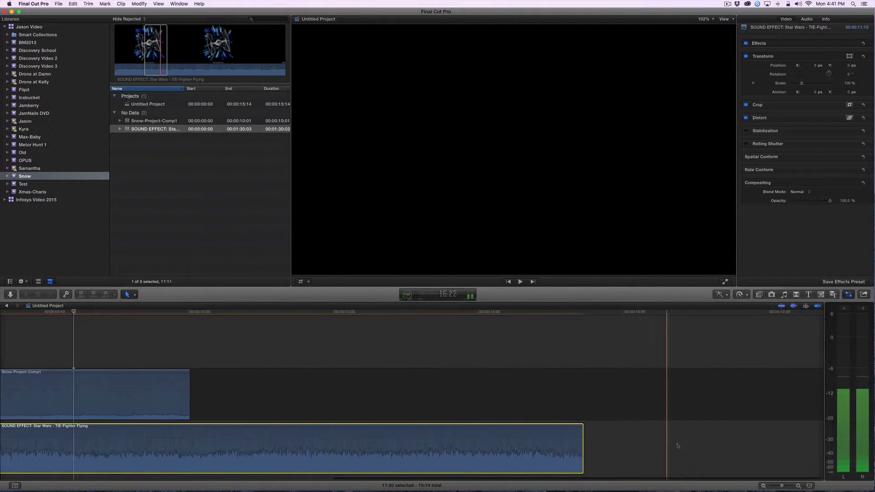
pyautogui.moveTo(583, 453); pyautogui.dragTo(80, 436)
pyautogui.hscroll(-10, 281, 444)
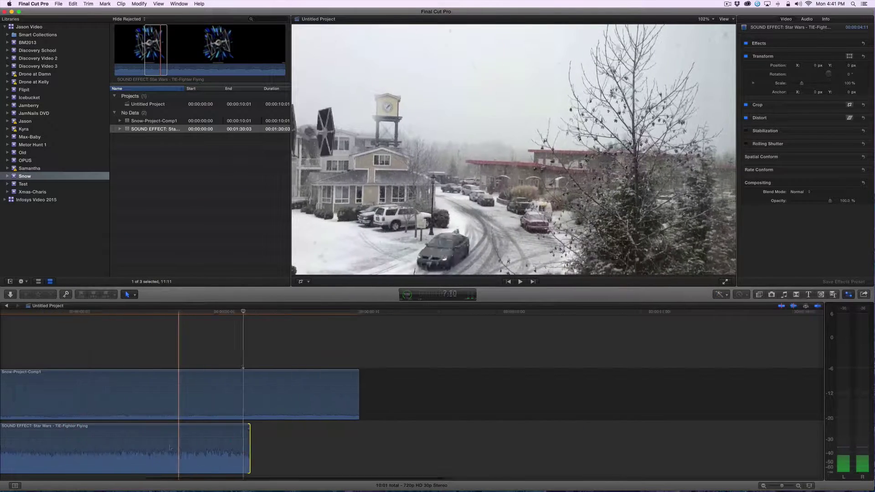
pyautogui.hscroll(-1, 282, 445)
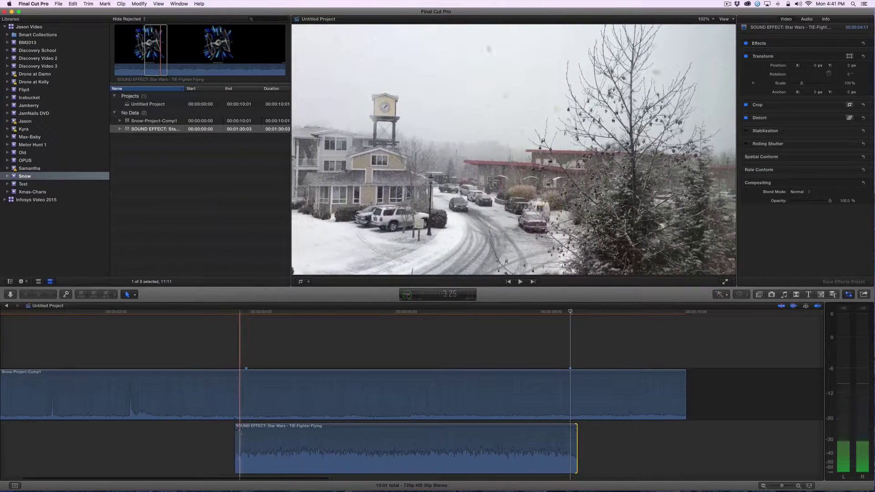
# Step: Add a fade-in of about 14 frames and a fade-out to the TIE-Fighter sound clip, and lower its volume to about -16 dB
pyautogui.moveTo(236, 429); pyautogui.dragTo(270, 429)
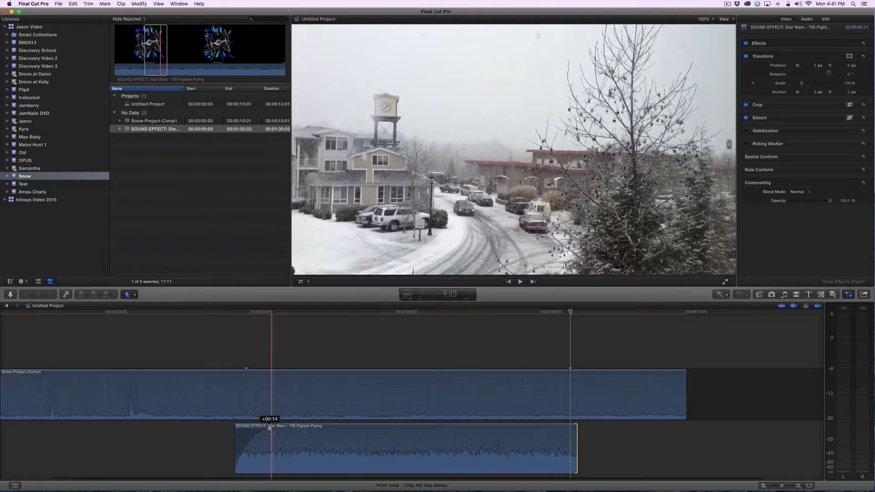
pyautogui.moveTo(576, 428); pyautogui.dragTo(533, 429)
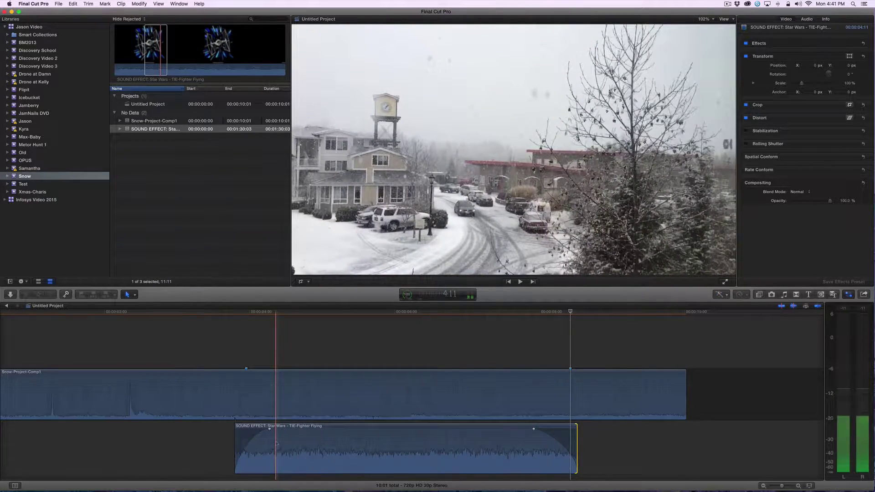
pyautogui.moveTo(291, 435); pyautogui.dragTo(291, 448)
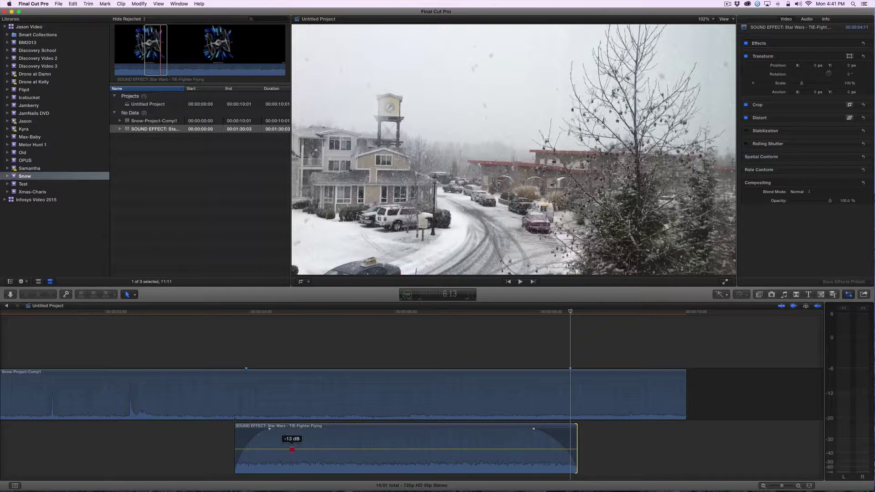
# Step: Play the section of the timeline with the TIE-Fighter sound to check its volume against the flight
pyautogui.press('space')
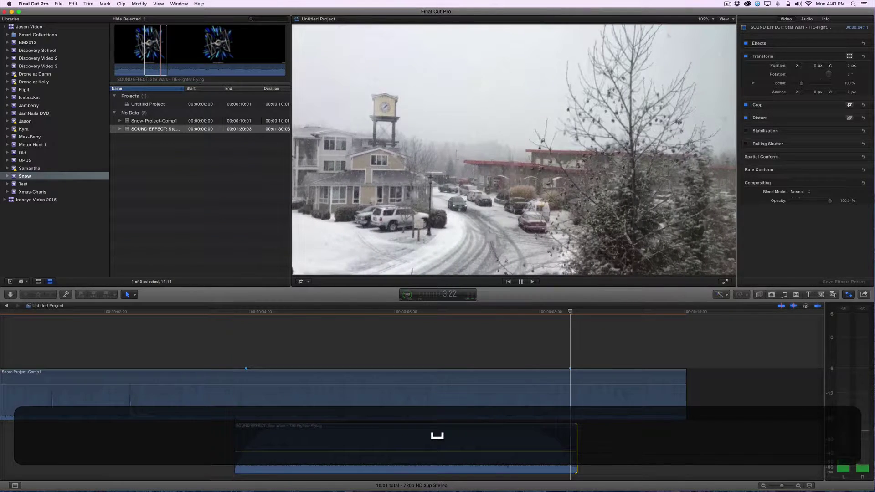
pyautogui.press('space')
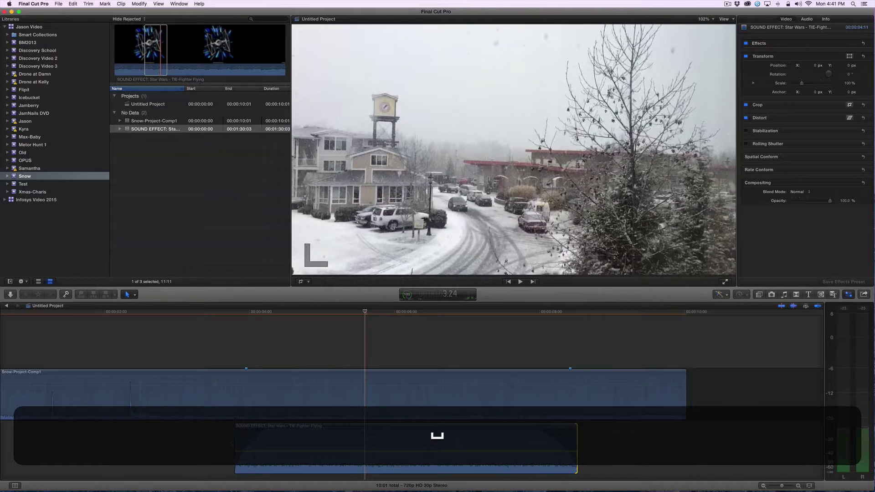
pyautogui.press('space')
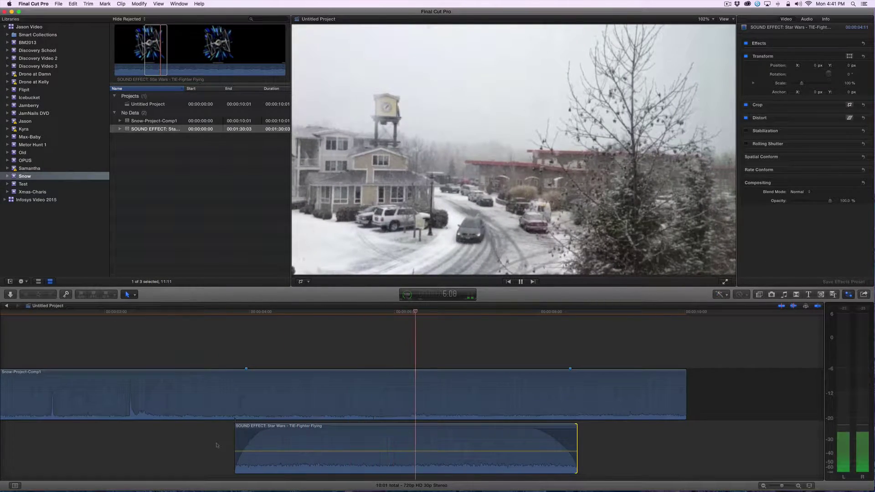
pyautogui.press('space')
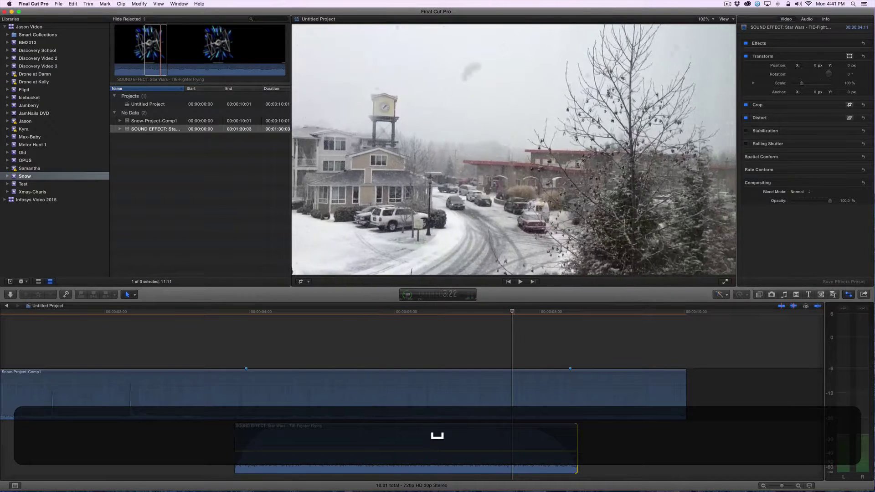
# Step: Add four volume keyframes around the flyby at about 7:19 and raise the two middle ones to about 0 dB
pyautogui.press('Up')
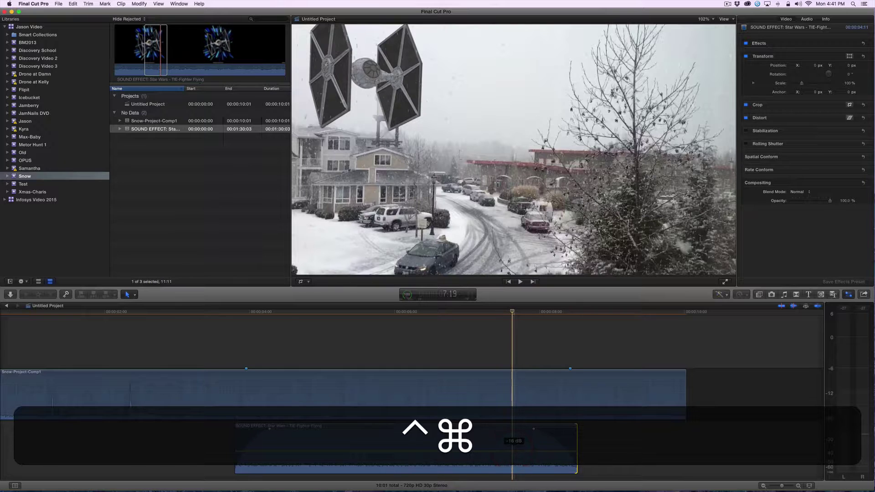
pyautogui.keyDown('super'); pyautogui.click(513, 451); pyautogui.keyUp('super')
pyautogui.keyDown('alt'); pyautogui.click(511, 451); pyautogui.keyUp('alt')
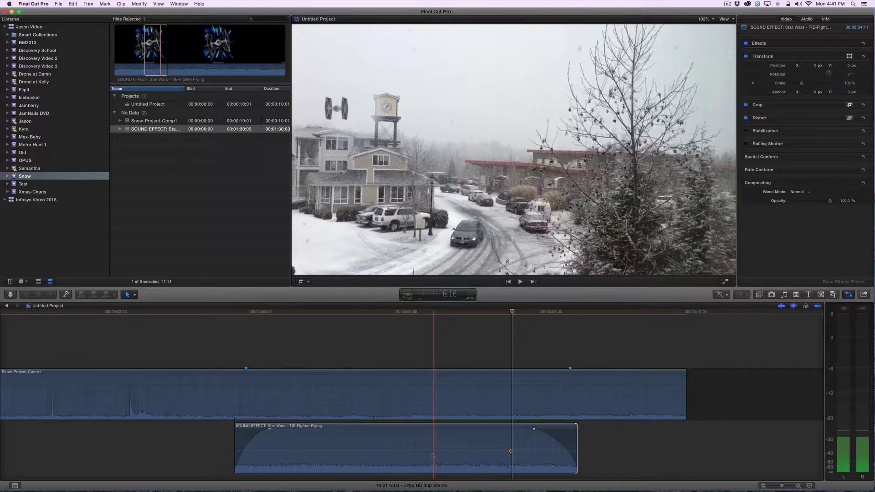
pyautogui.press('alt')
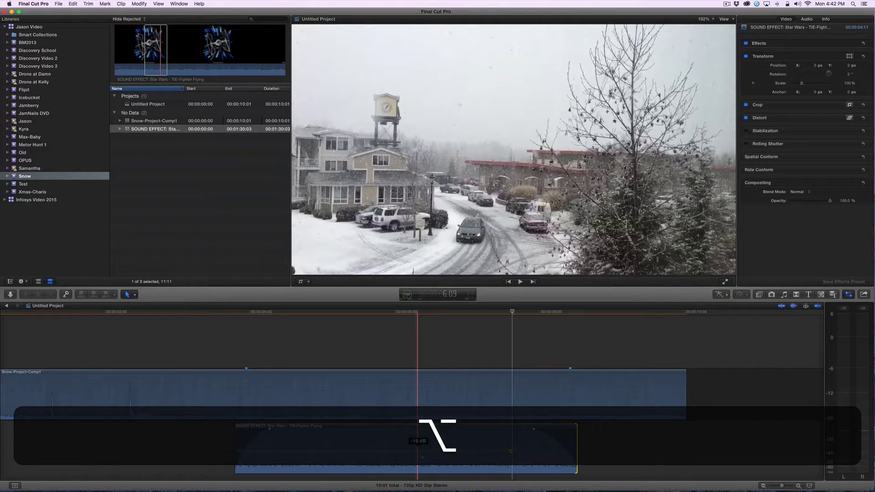
pyautogui.keyDown('alt'); pyautogui.click(417, 451); pyautogui.keyUp('alt')
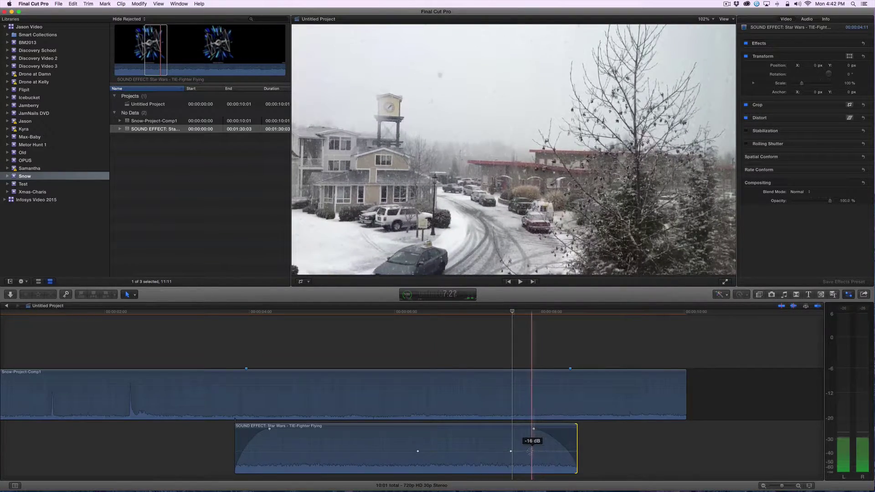
pyautogui.keyDown('alt'); pyautogui.click(527, 451); pyautogui.keyUp('alt')
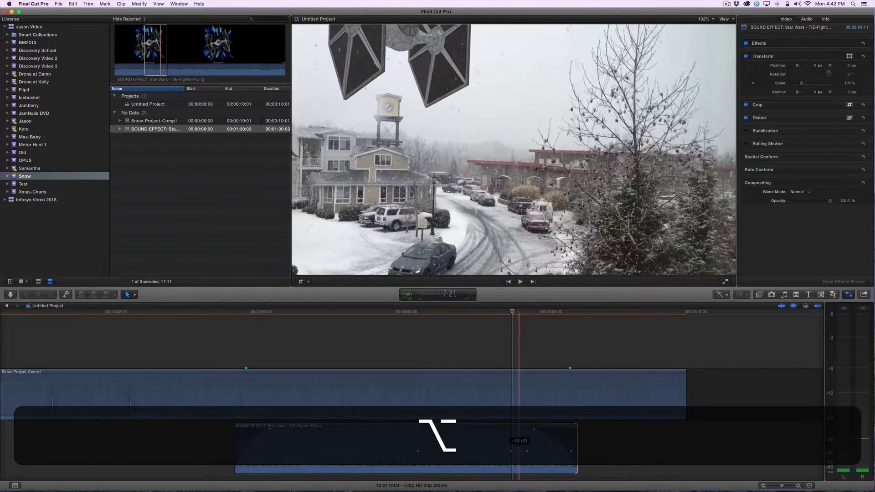
pyautogui.moveTo(519, 451); pyautogui.dragTo(519, 450)
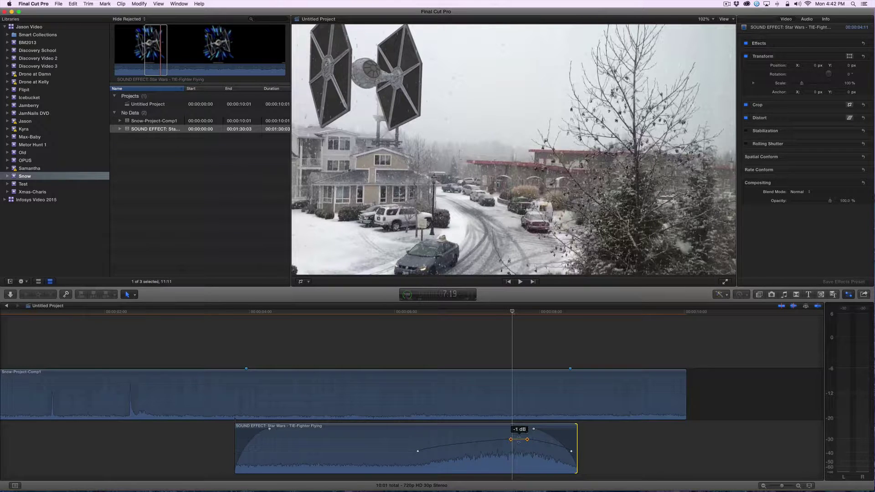
pyautogui.press('space')
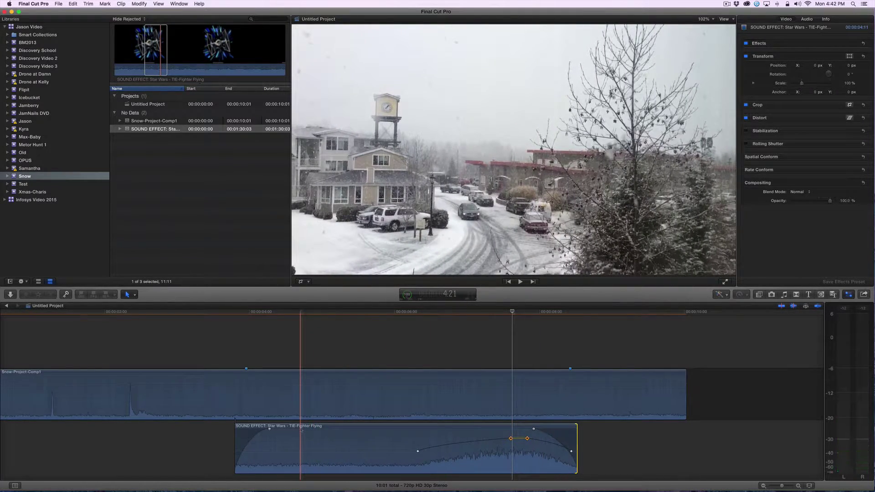
# Step: Set the sound effect's pan mode to Stereo Left/Right, with a pan amount of about 75 at 4:00 and about -86 around the flyby
pyautogui.click(351, 428)
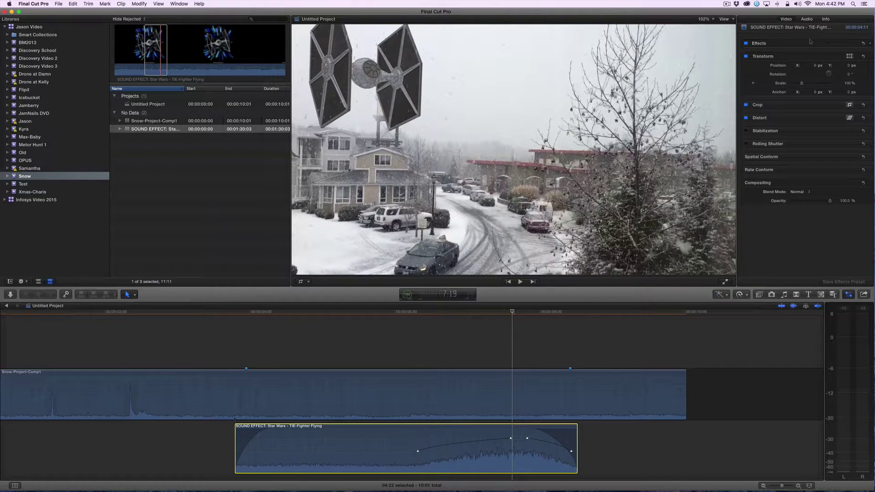
pyautogui.click(806, 19)
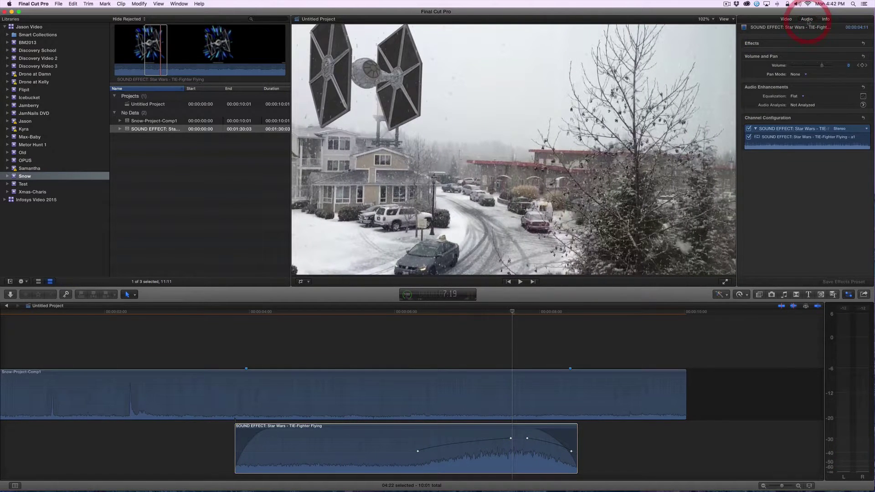
pyautogui.click(804, 74)
pyautogui.click(804, 85)
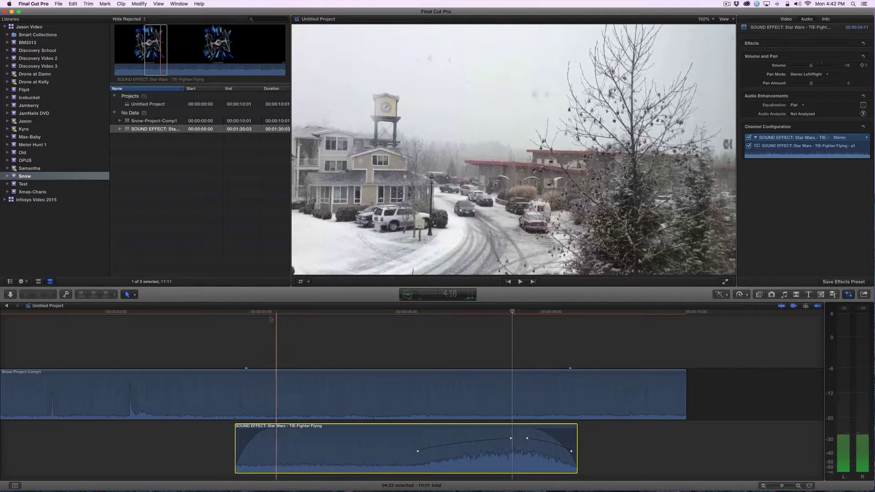
pyautogui.click(250, 313)
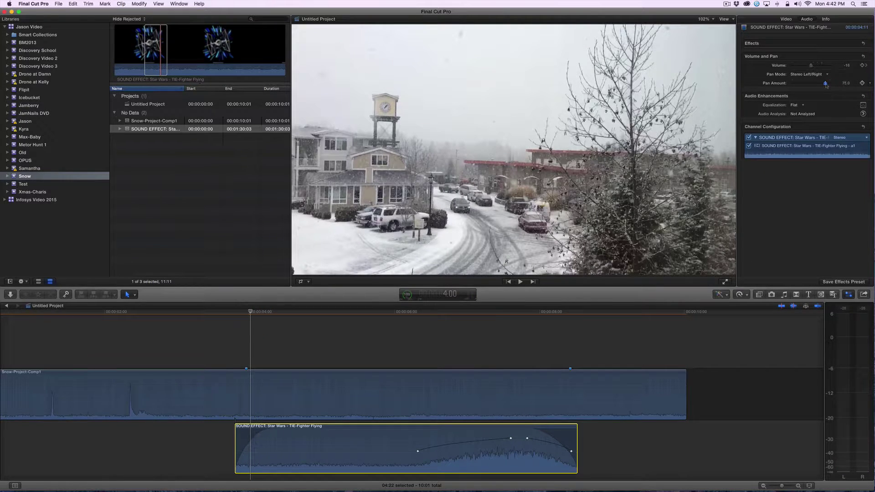
pyautogui.press('space')
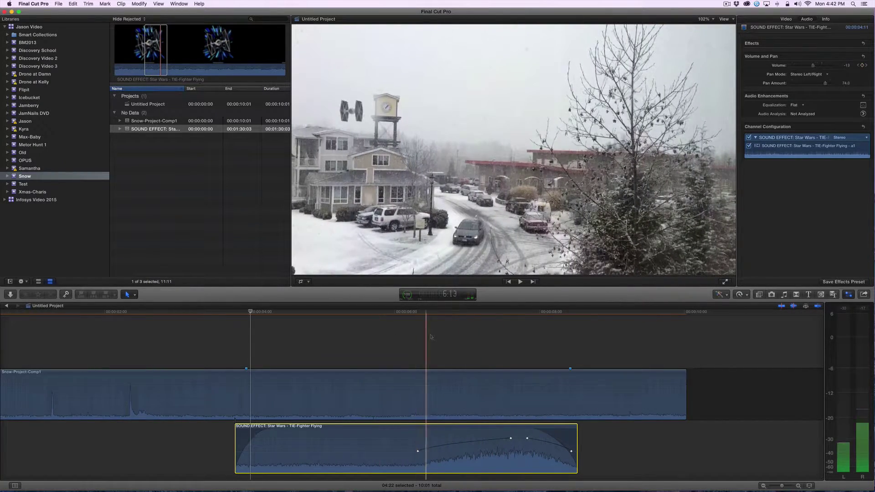
pyautogui.click(510, 339)
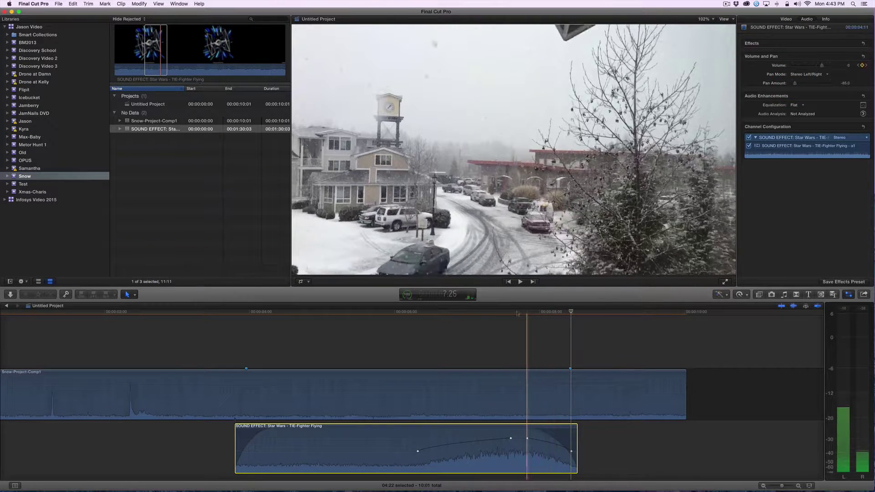
# Step: Play the timeline from just before the TIE-Fighter sound to check the panning and volume changes
pyautogui.click(220, 313)
pyautogui.press('space')
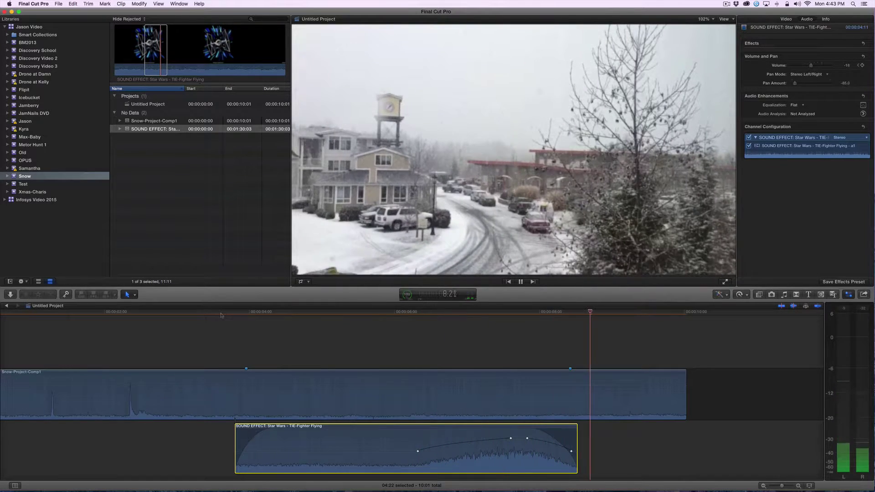
pyautogui.click(521, 281)
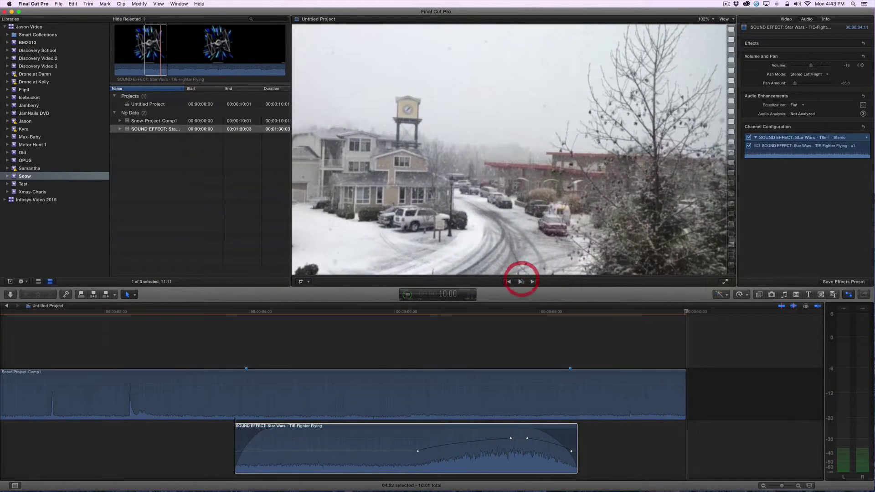
# Step: Start an Export File share of the project and title it Snow-Final
pyautogui.hotkey('shift', 'z')
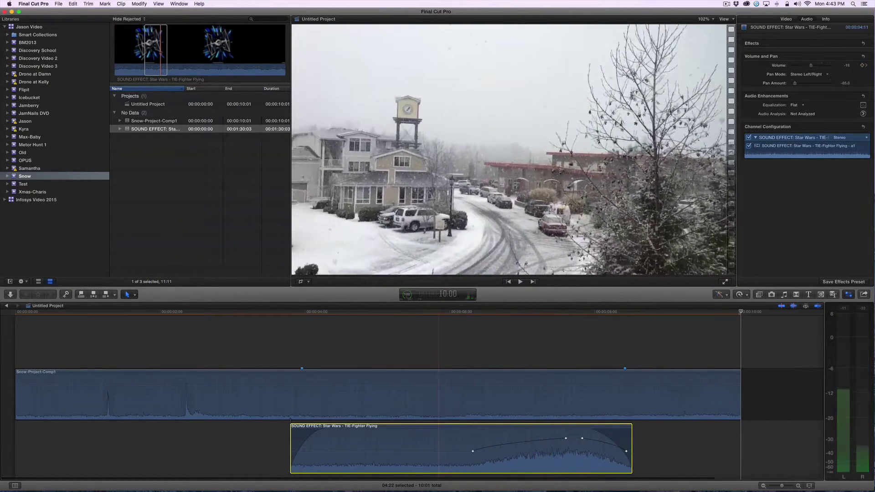
pyautogui.click(58, 4)
pyautogui.moveTo(73, 73)
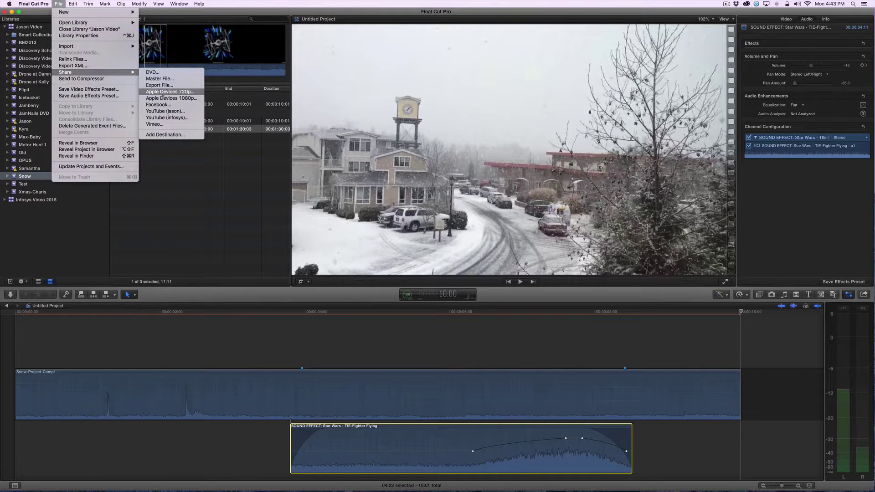
pyautogui.click(161, 92)
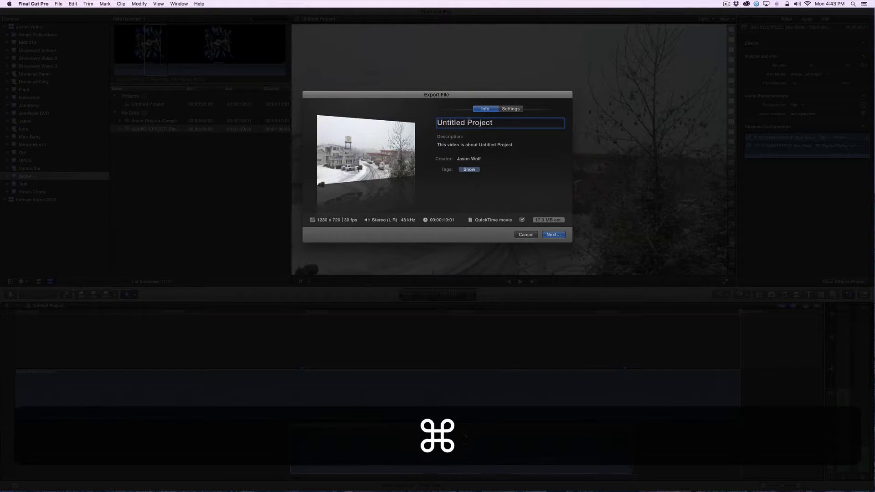
pyautogui.press('super+a')
pyautogui.write('Sno')
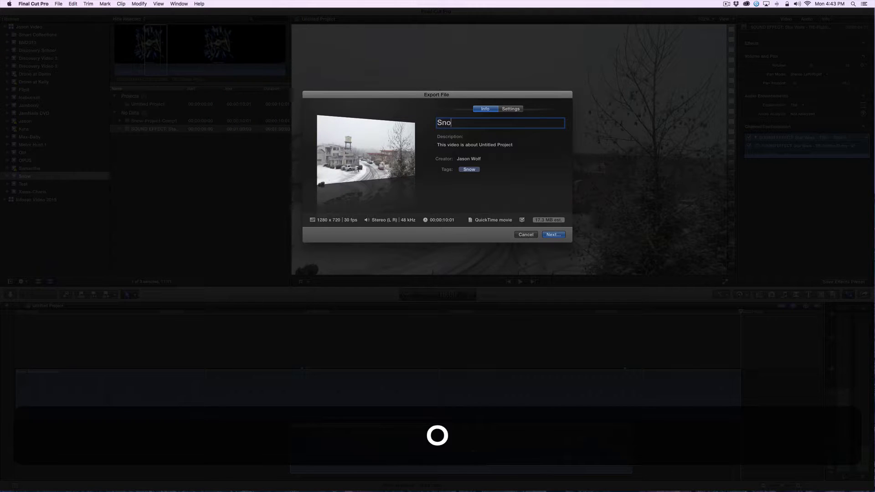
pyautogui.write('w-Final')
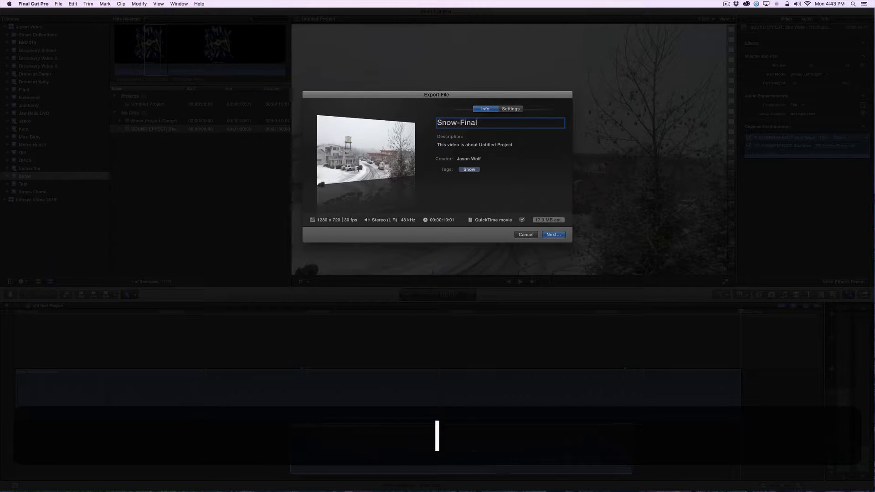
# Step: Set the export format to Video and Audio, keeping H.264 as the video codec
pyautogui.click(510, 109)
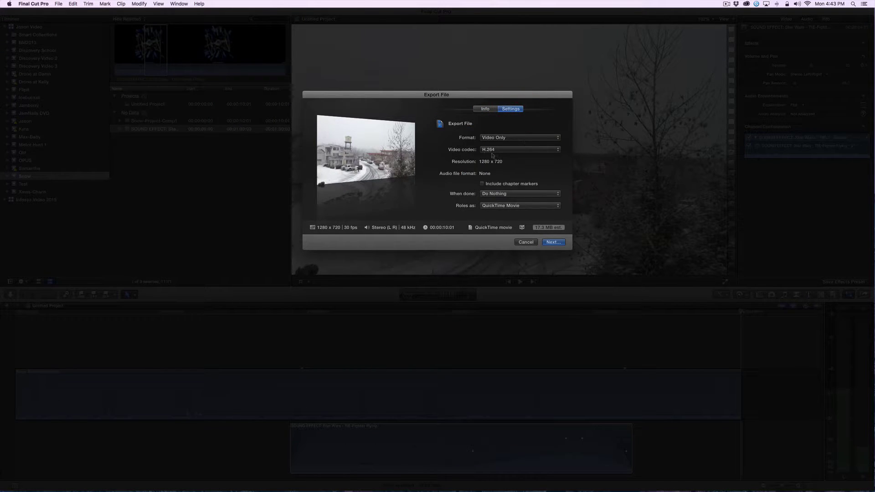
pyautogui.click(519, 137)
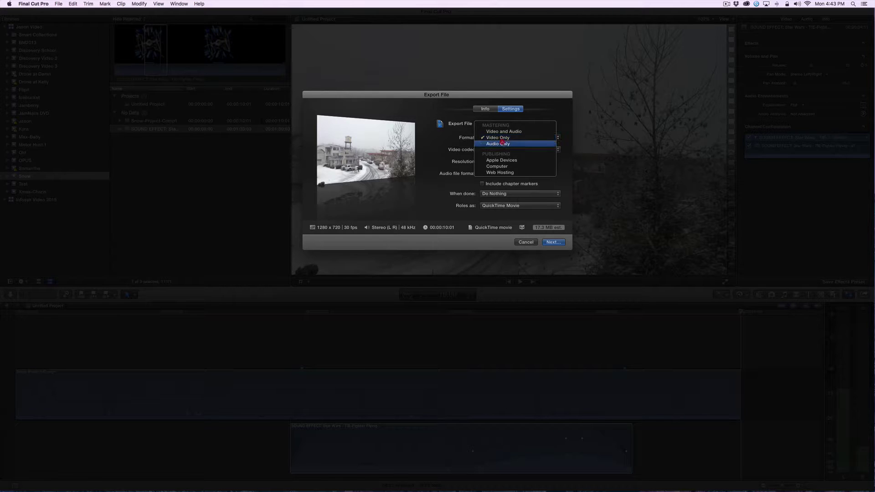
pyautogui.click(515, 131)
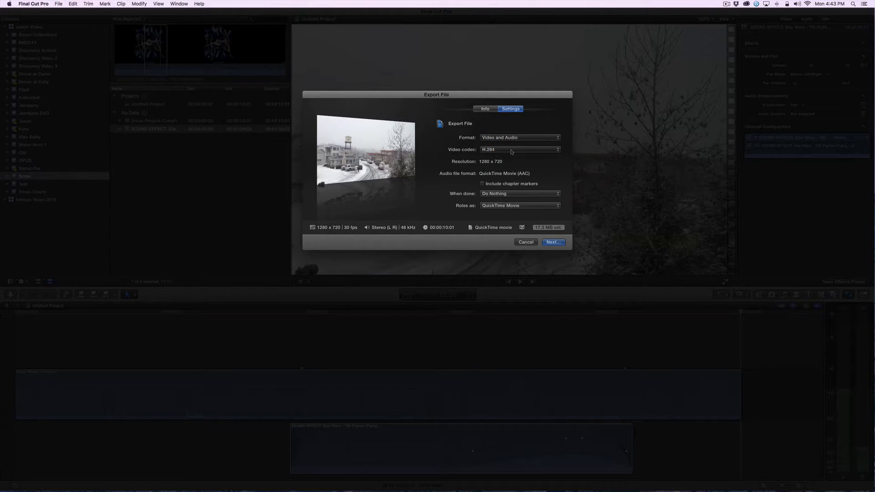
pyautogui.click(512, 150)
pyautogui.click(511, 150)
pyautogui.click(506, 149)
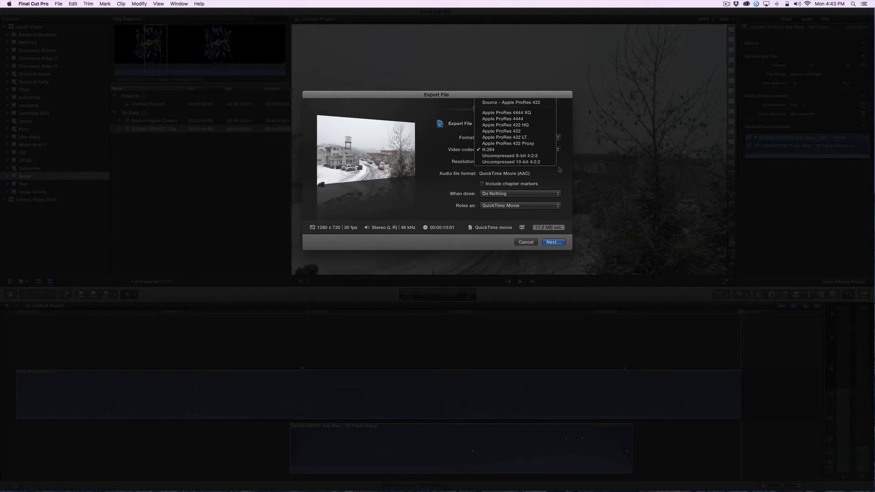
pyautogui.click(561, 172)
# Step: Save the Snow-Final export to the Desktop and monitor its sharing progress in the background tasks
pyautogui.click(553, 242)
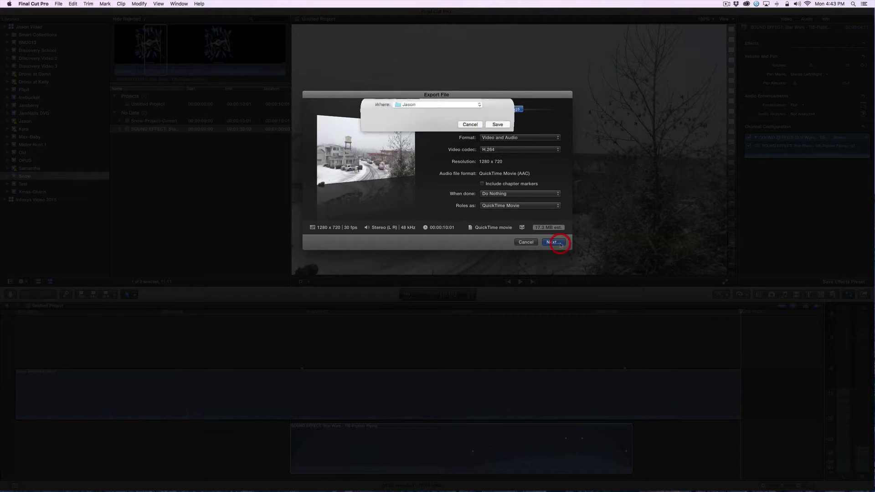
pyautogui.press('super+d')
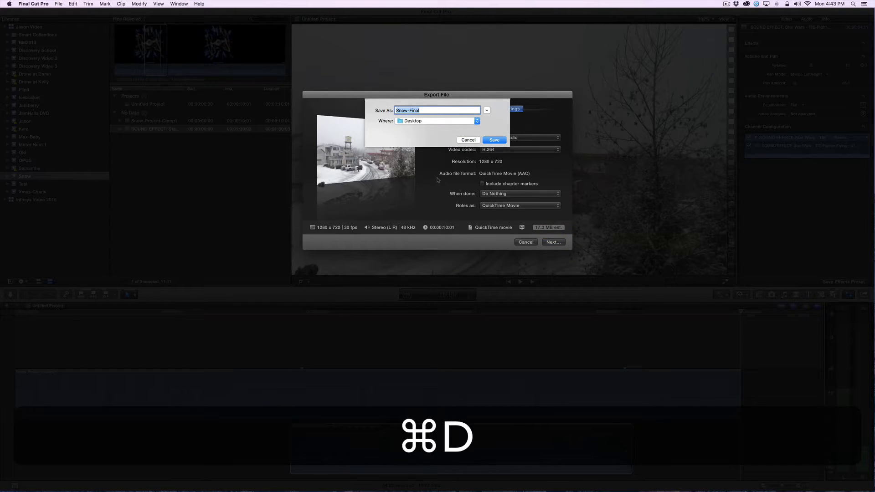
pyautogui.click(495, 139)
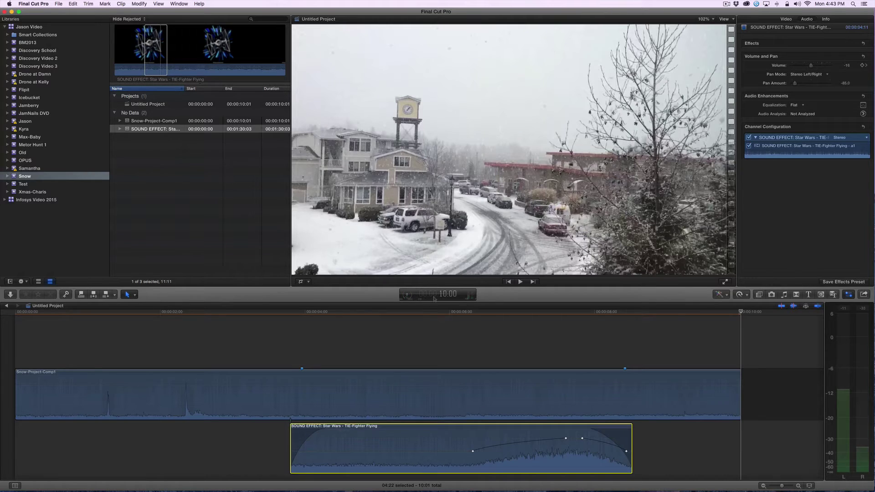
pyautogui.click(409, 295)
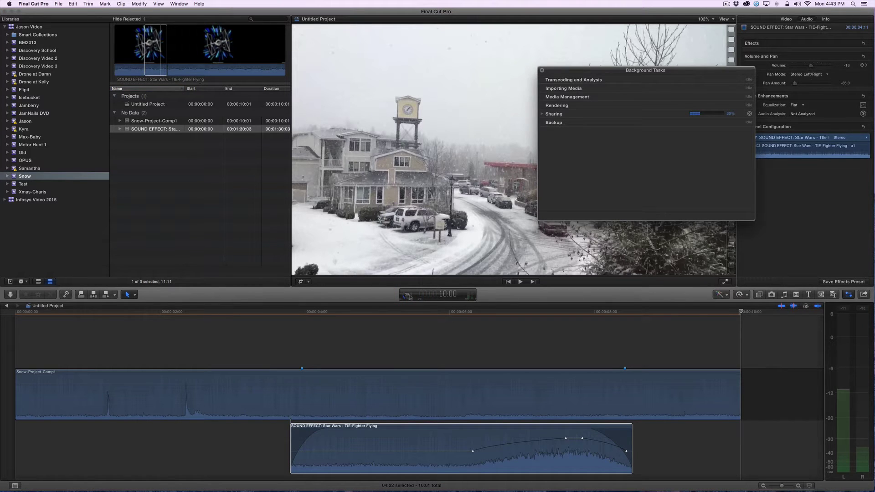
pyautogui.click(542, 114)
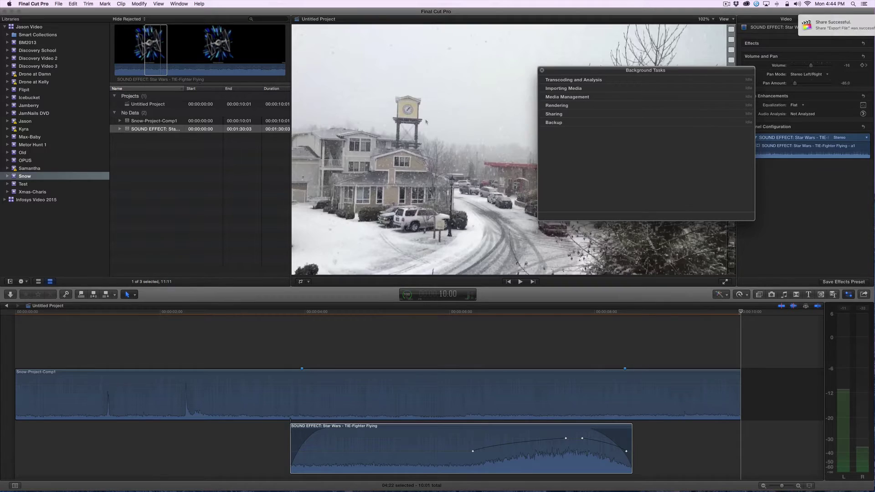
# Step: Hide Final Cut Pro to reach Finder and move Snow-Final.mov on the desktop to just below the Project window
pyautogui.click(25, 3)
pyautogui.click(58, 94)
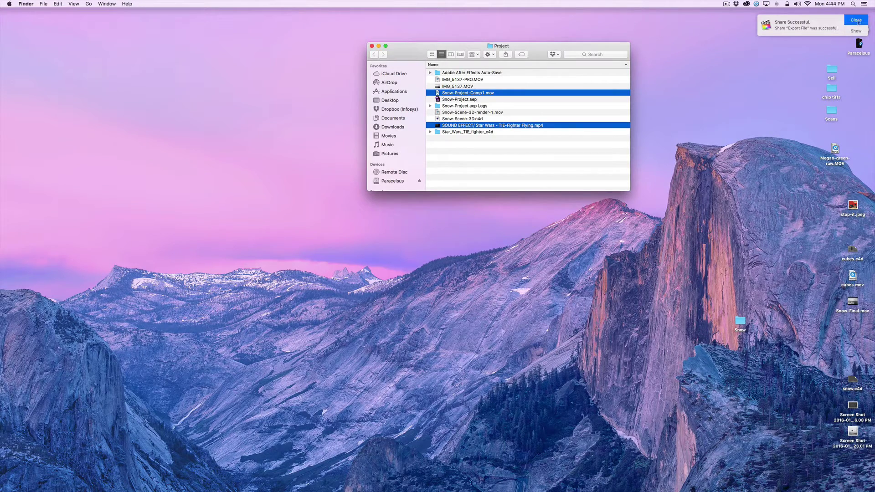
pyautogui.moveTo(853, 303); pyautogui.dragTo(475, 213)
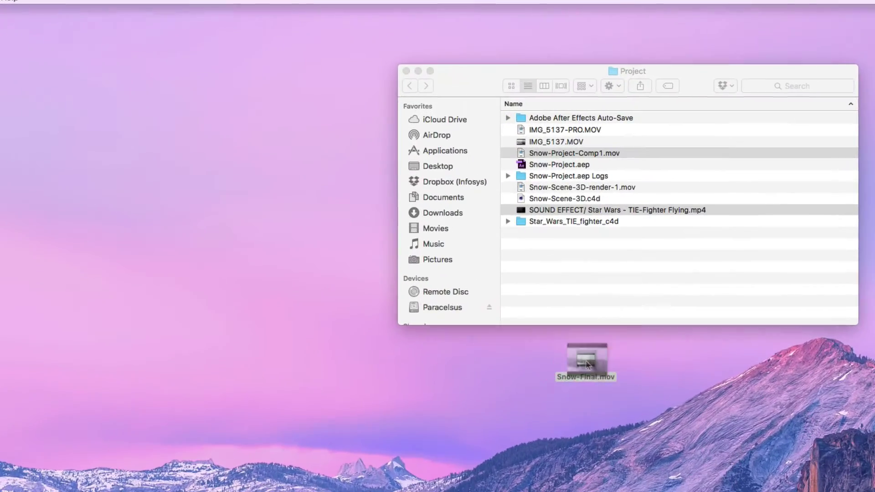
# Step: Open Snow-Final.mov in the movie player, reposition its window and play the exported video
pyautogui.doubleClick(586, 363)
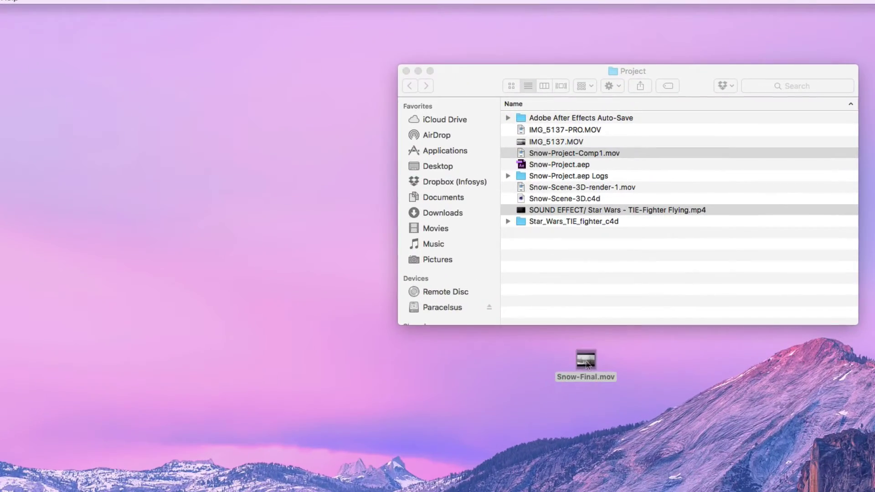
pyautogui.moveTo(219, 25); pyautogui.dragTo(515, 26)
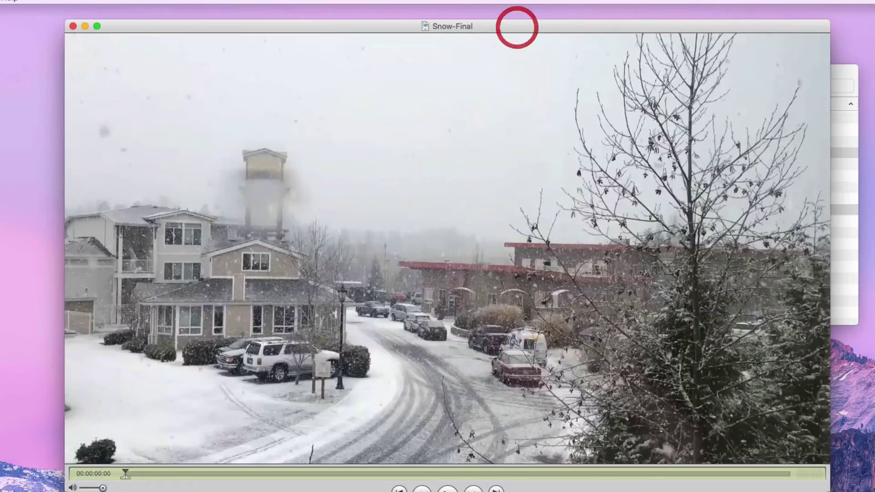
pyautogui.click(446, 488)
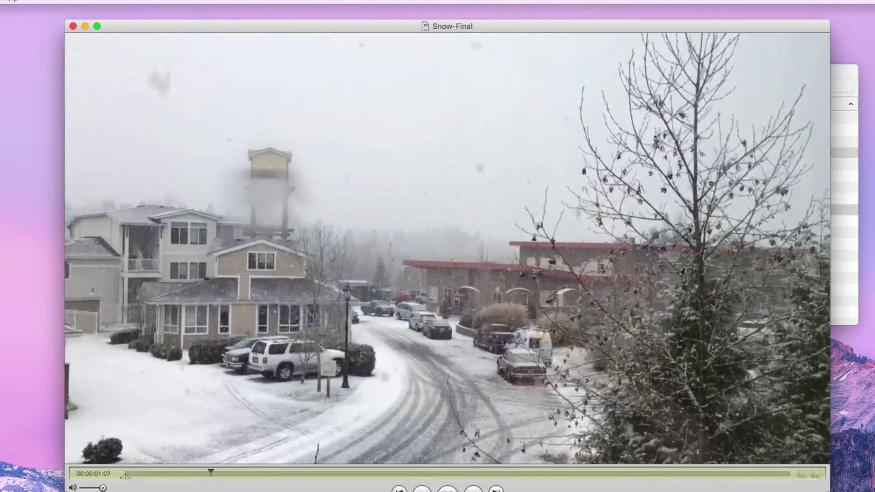